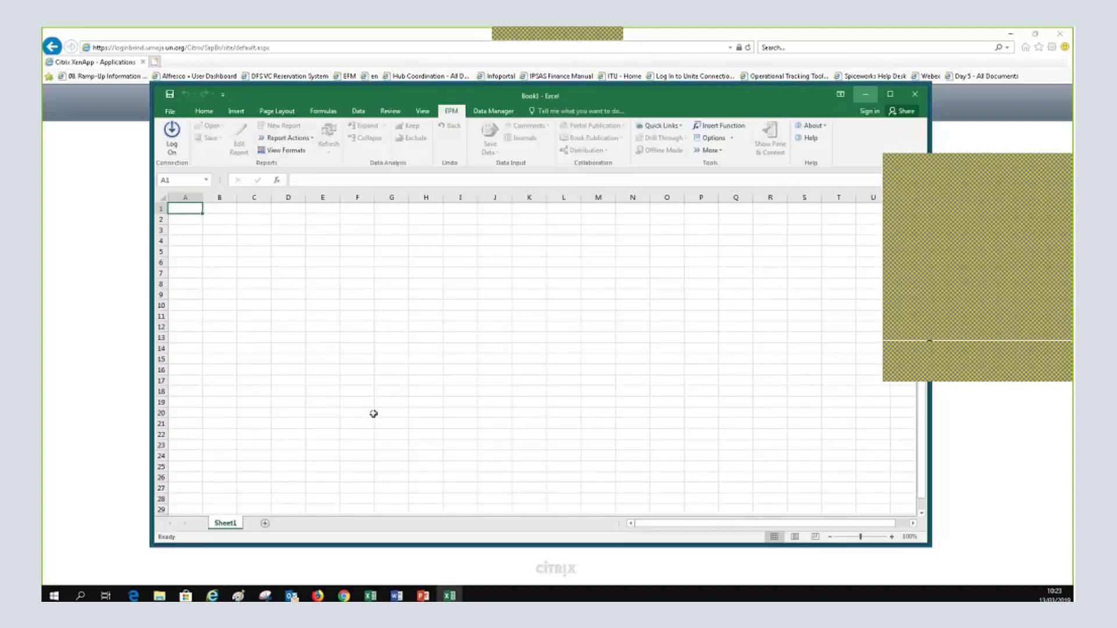
# Log on to EPM via the T5W SUMMARY - UNPLAN connection, entering the account credentials
pyautogui.click(177, 135)
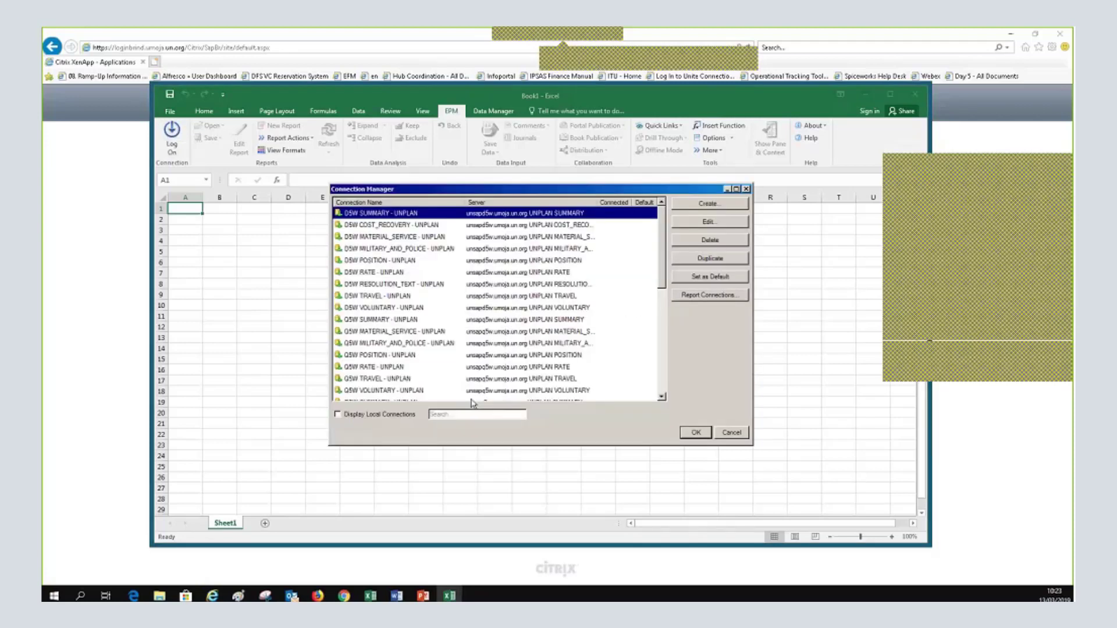
pyautogui.scroll(-8, 475, 361)
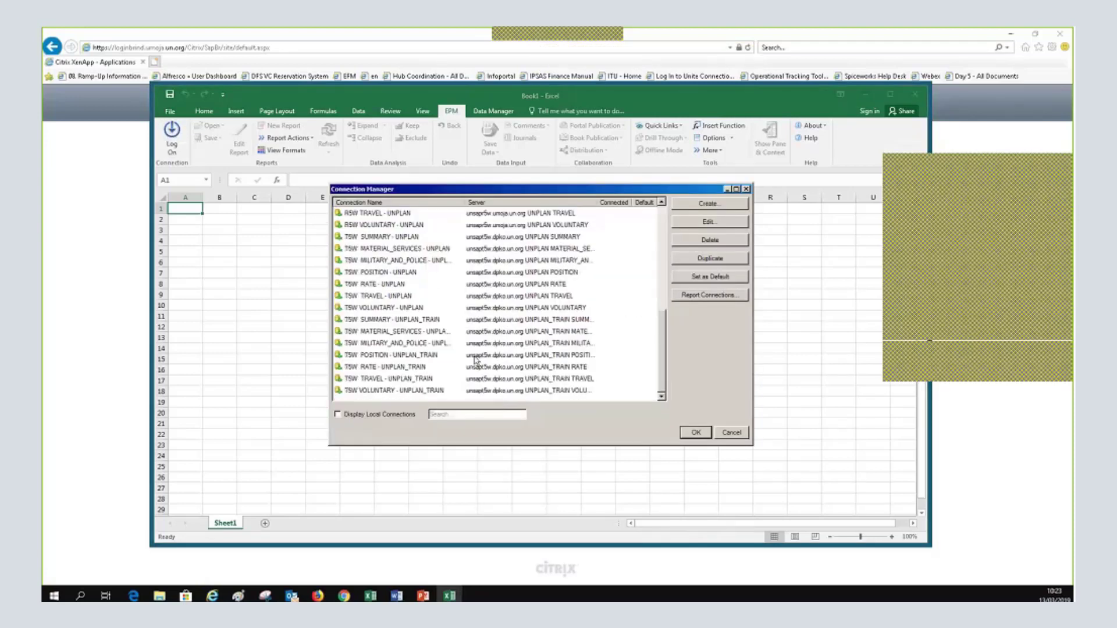
pyautogui.click(370, 240)
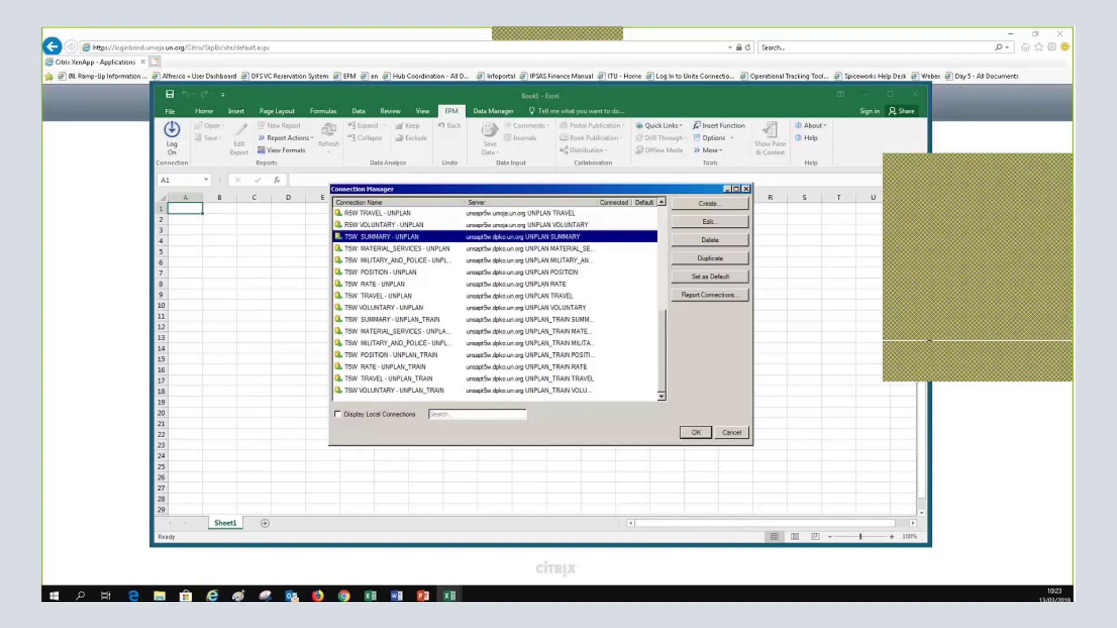
pyautogui.doubleClick(394, 239)
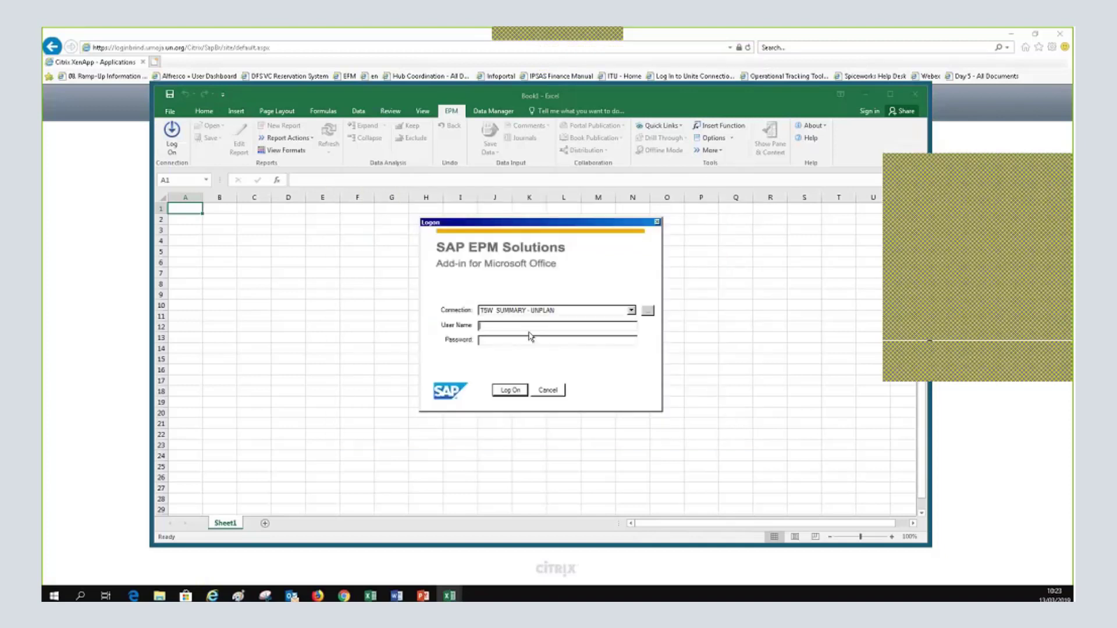
pyautogui.write('1ECESP0')
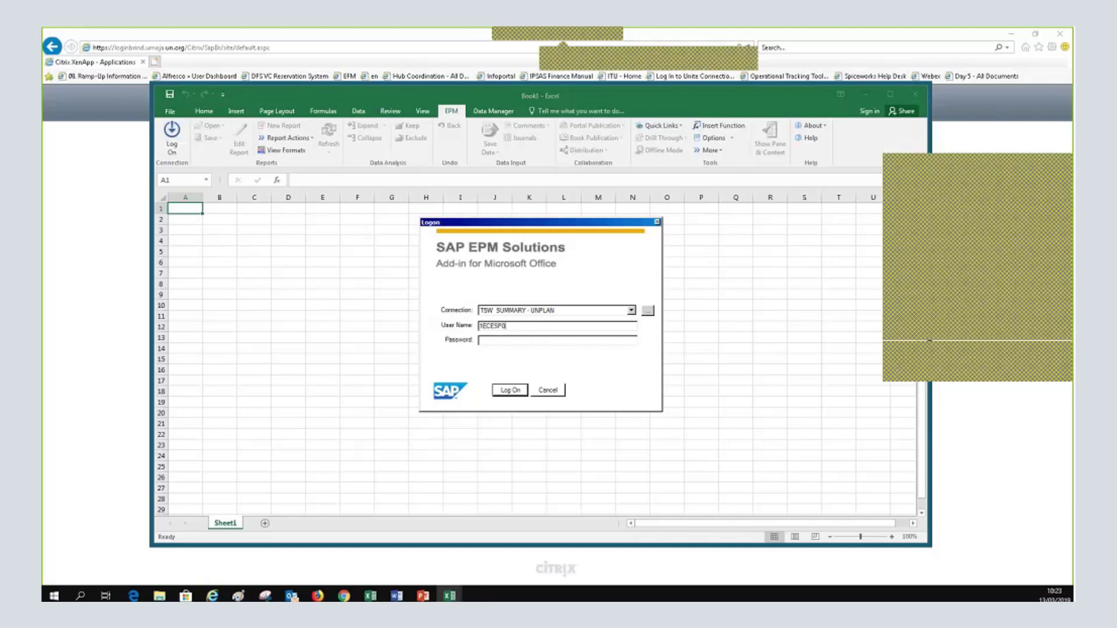
pyautogui.write('*****')
pyautogui.press('Return')
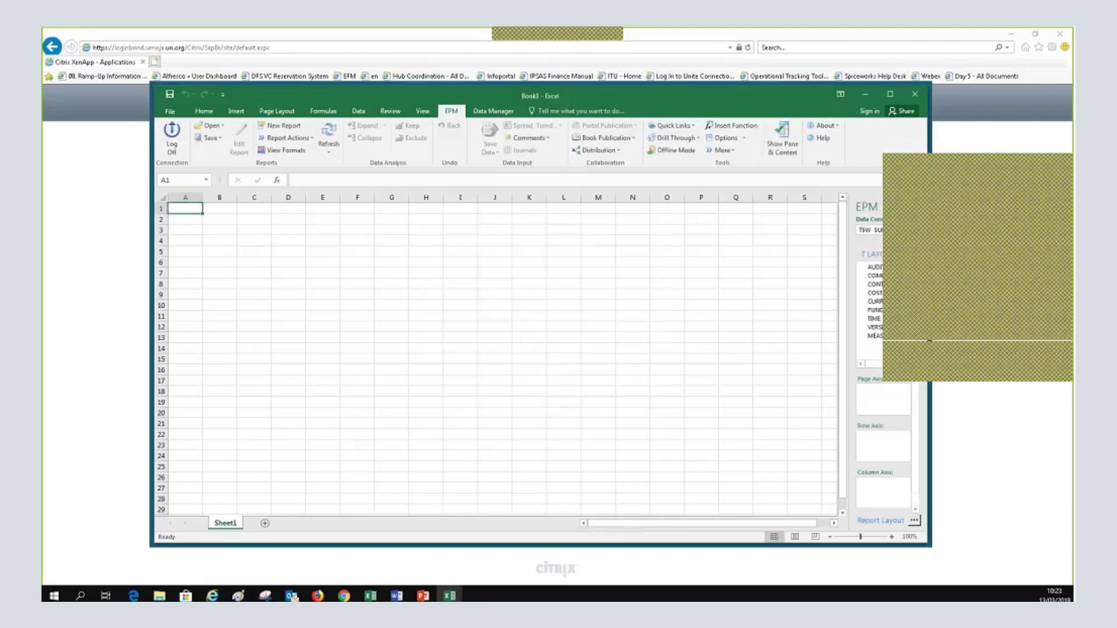
# Maximize Excel and open RSUM09 Summary Planning.xlsx from the server input form folder
pyautogui.click(890, 95)
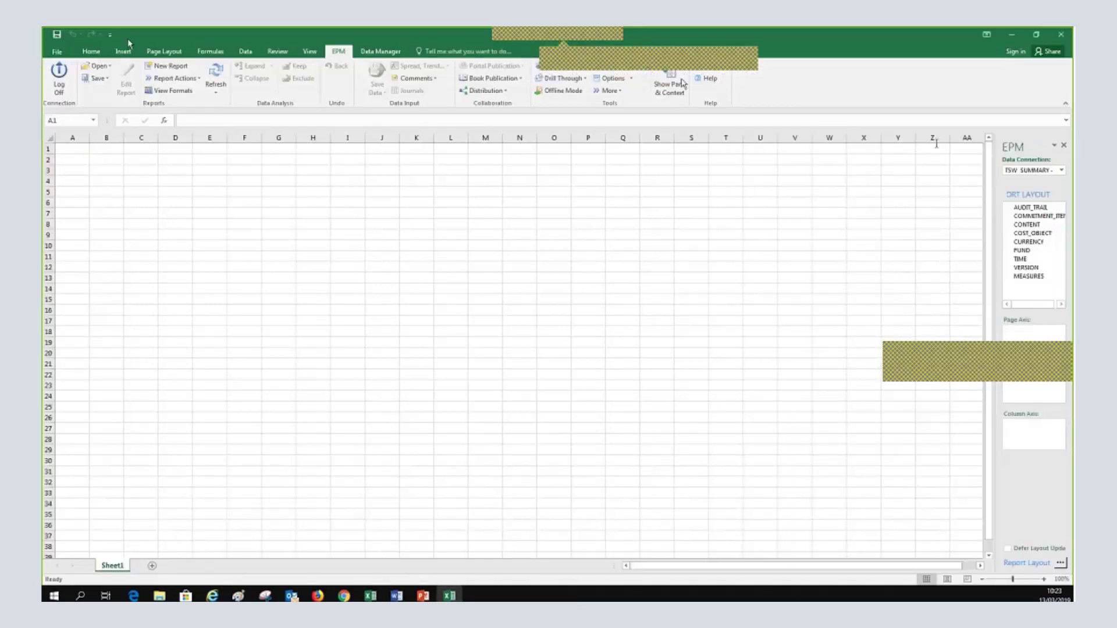
pyautogui.click(109, 67)
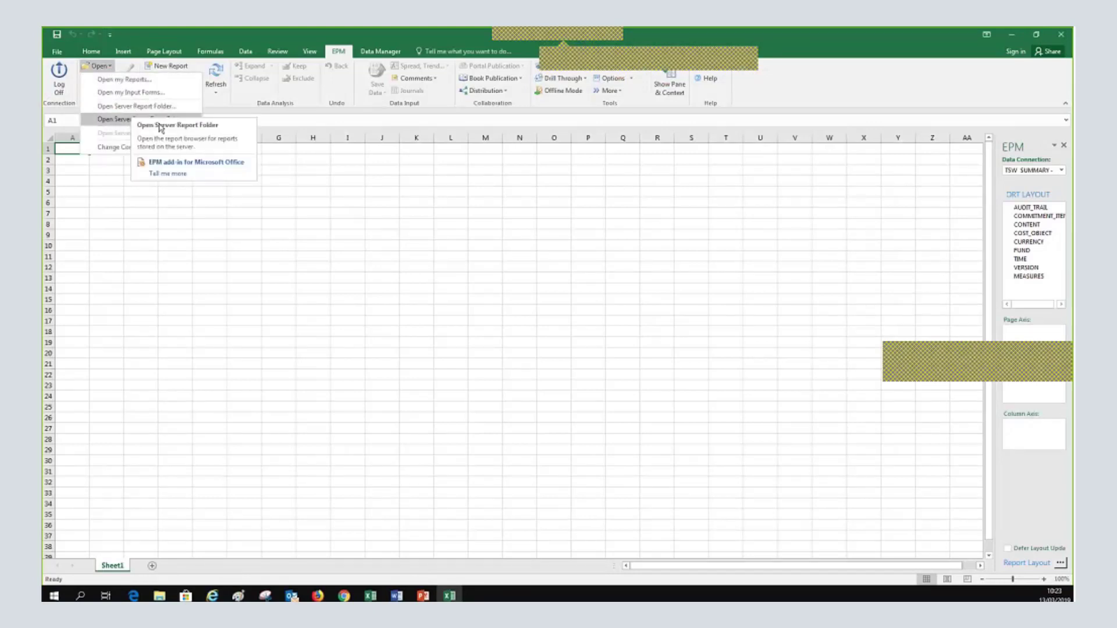
pyautogui.click(120, 119)
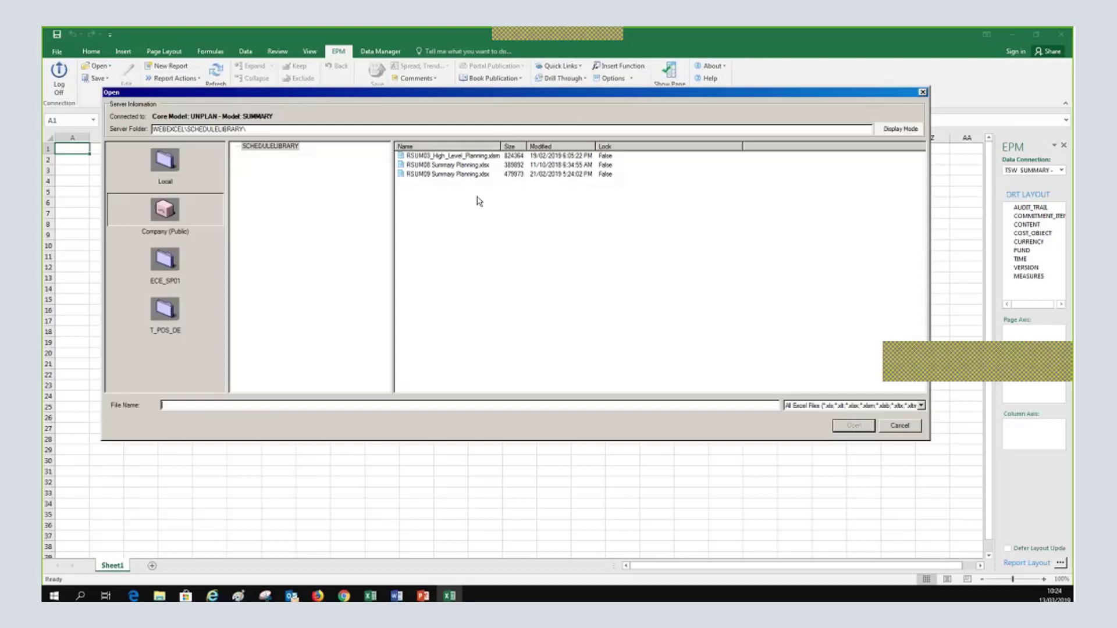
pyautogui.click(445, 177)
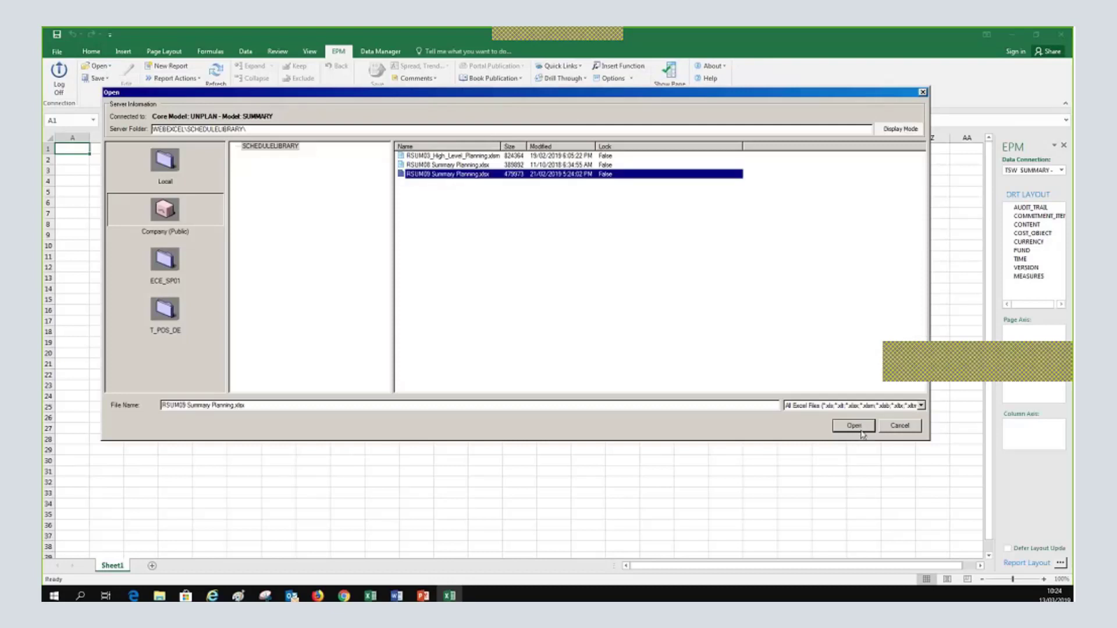
pyautogui.click(860, 429)
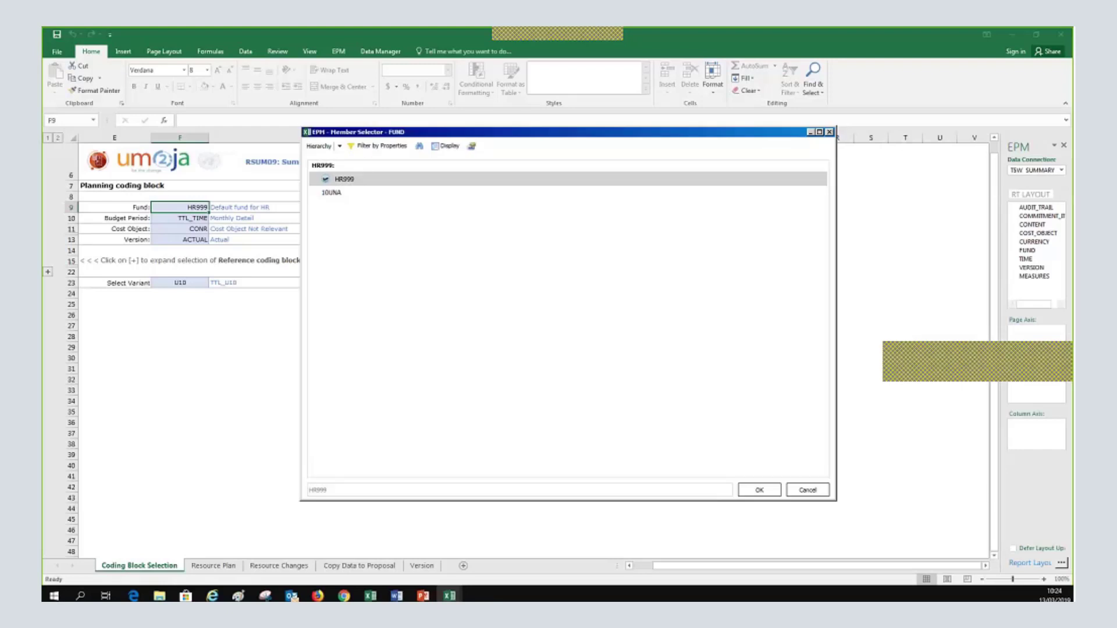
# Choose fund 10UNA, United Nations General Fund, then select the Budget Period cell F10
pyautogui.click(332, 192)
pyautogui.click(757, 492)
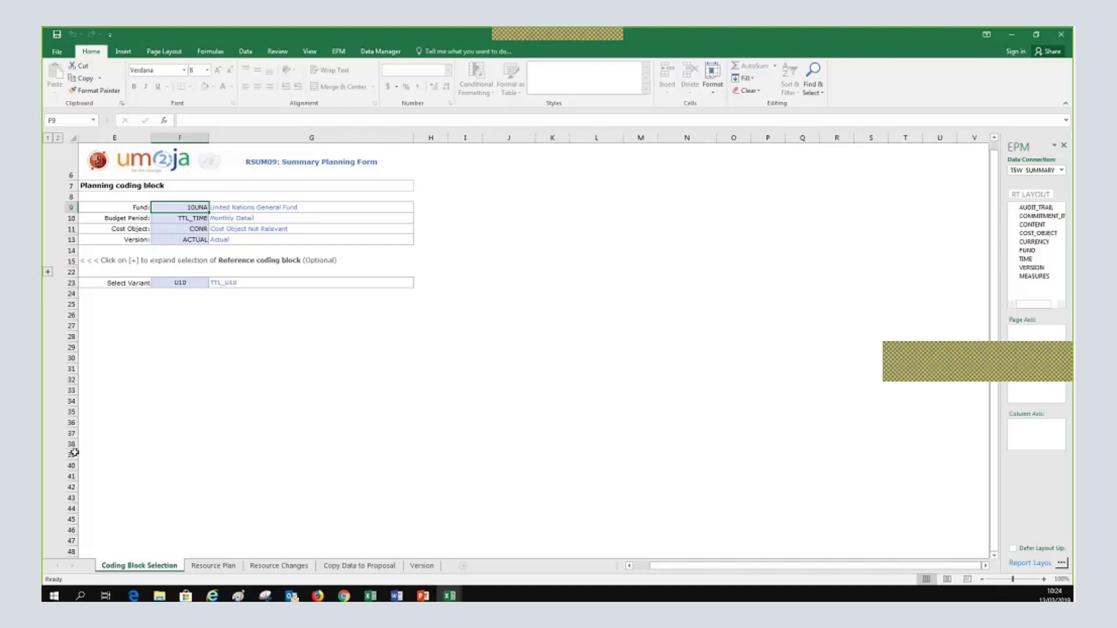
pyautogui.click(189, 218)
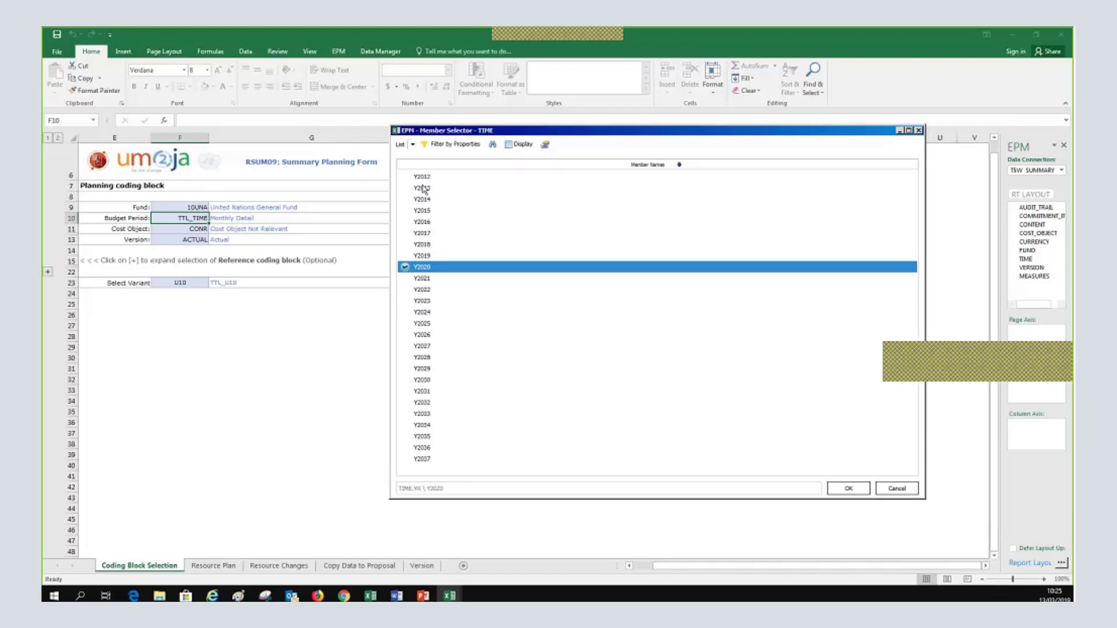
# Confirm Y2020 as the budget period, then select the Cost Object cell F11
pyautogui.click(848, 489)
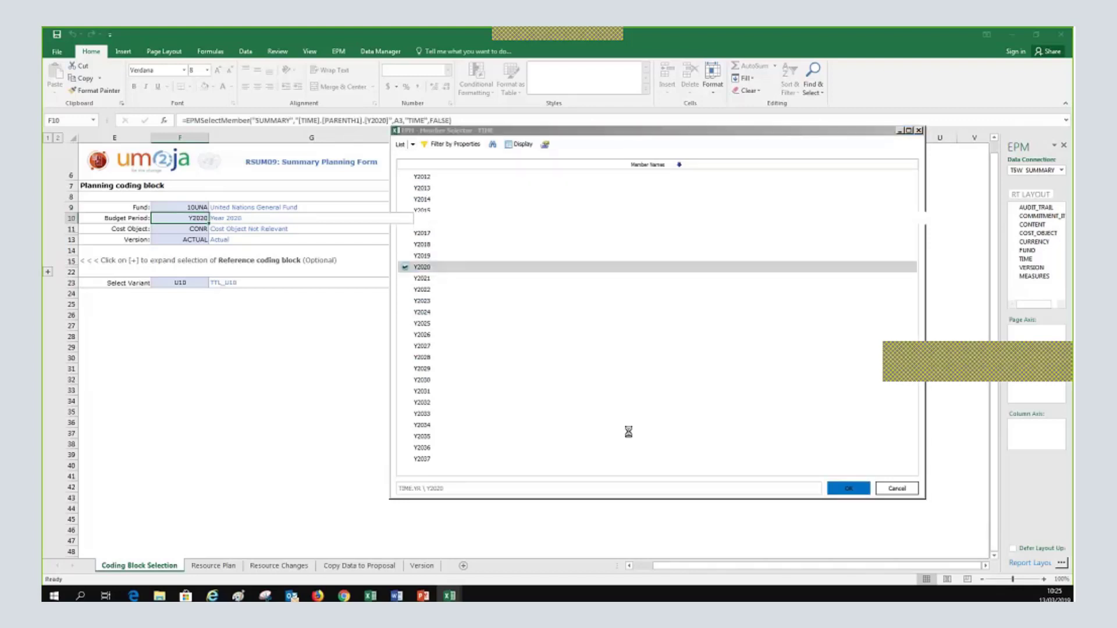
pyautogui.click(192, 230)
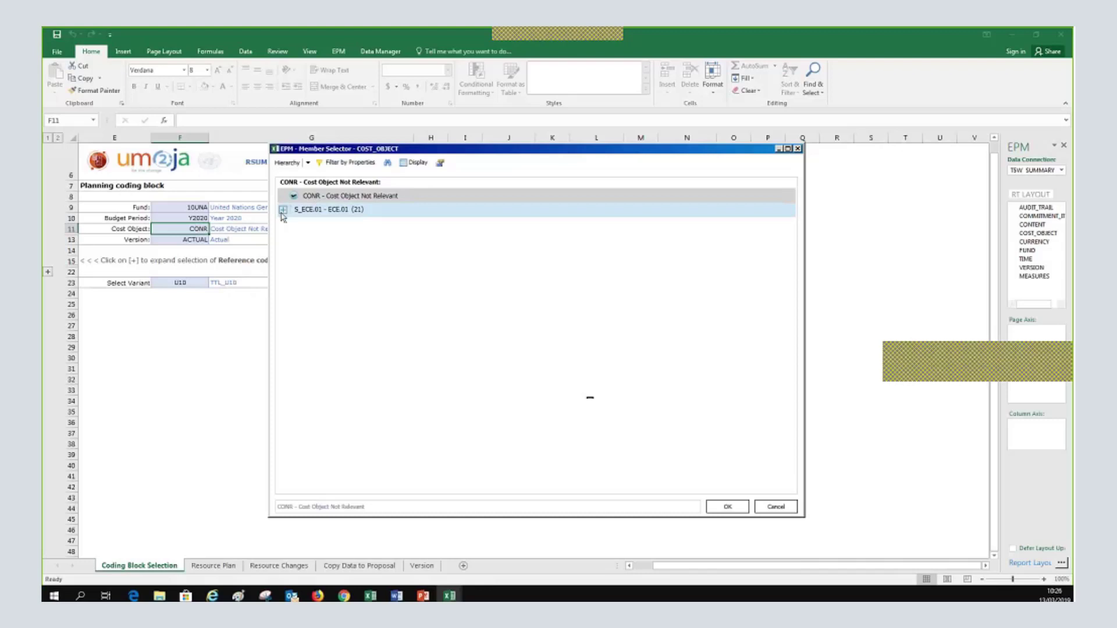
# Pick cost object 13802 under S_ECE.01, then select the Version cell F13
pyautogui.click(283, 210)
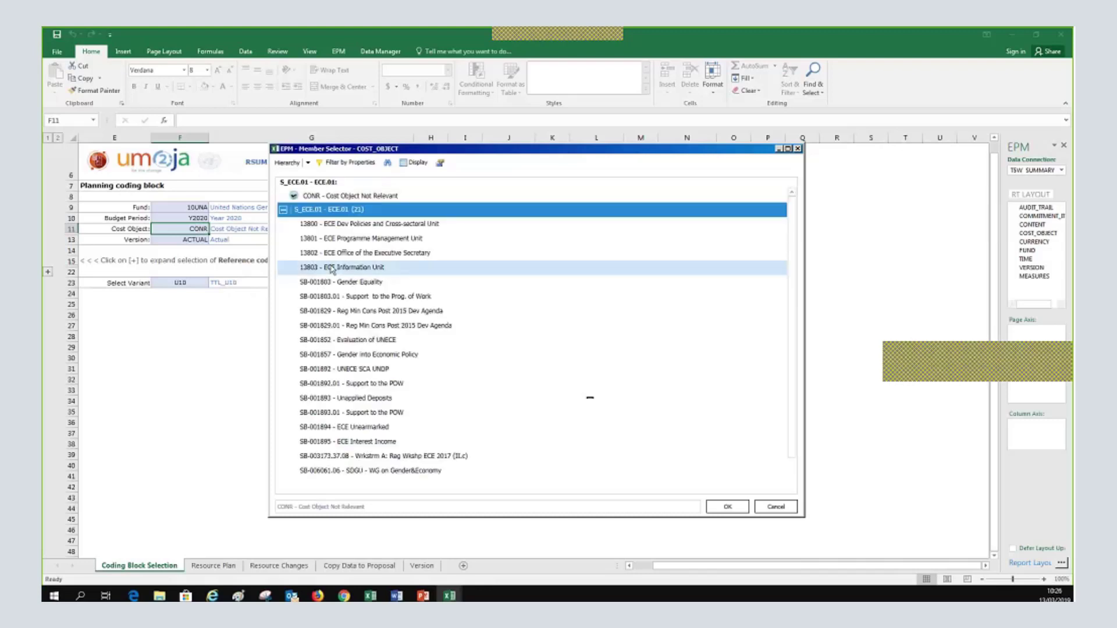
pyautogui.click(345, 254)
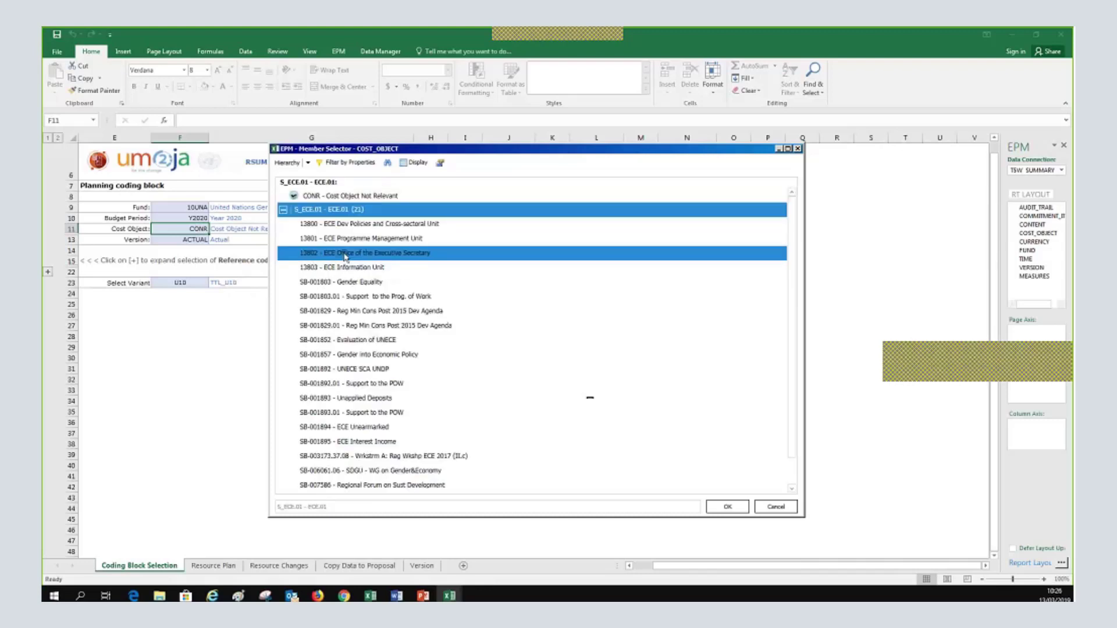
pyautogui.click(727, 506)
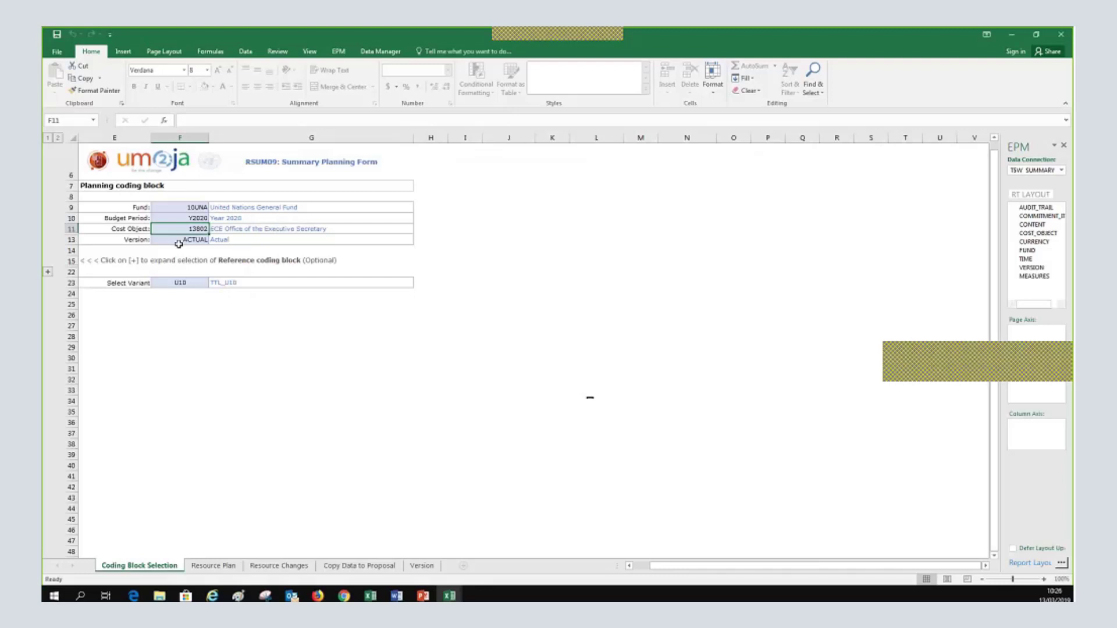
pyautogui.click(176, 241)
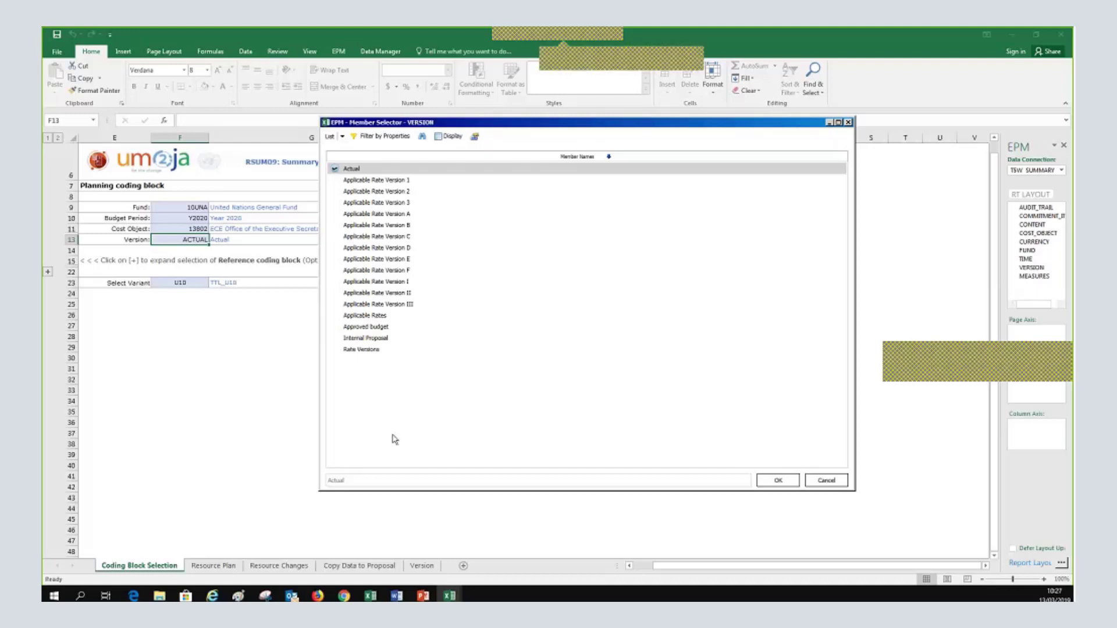
# Set Version to L1 Internal Proposal with ID - Description display, then select cell F23
pyautogui.click(382, 341)
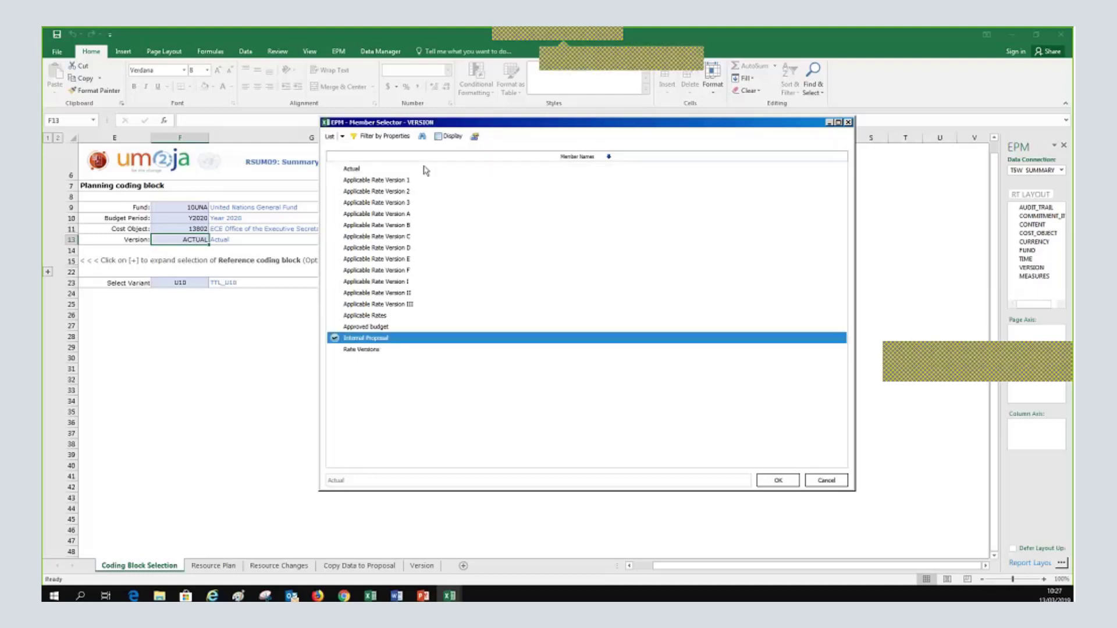
pyautogui.click(450, 137)
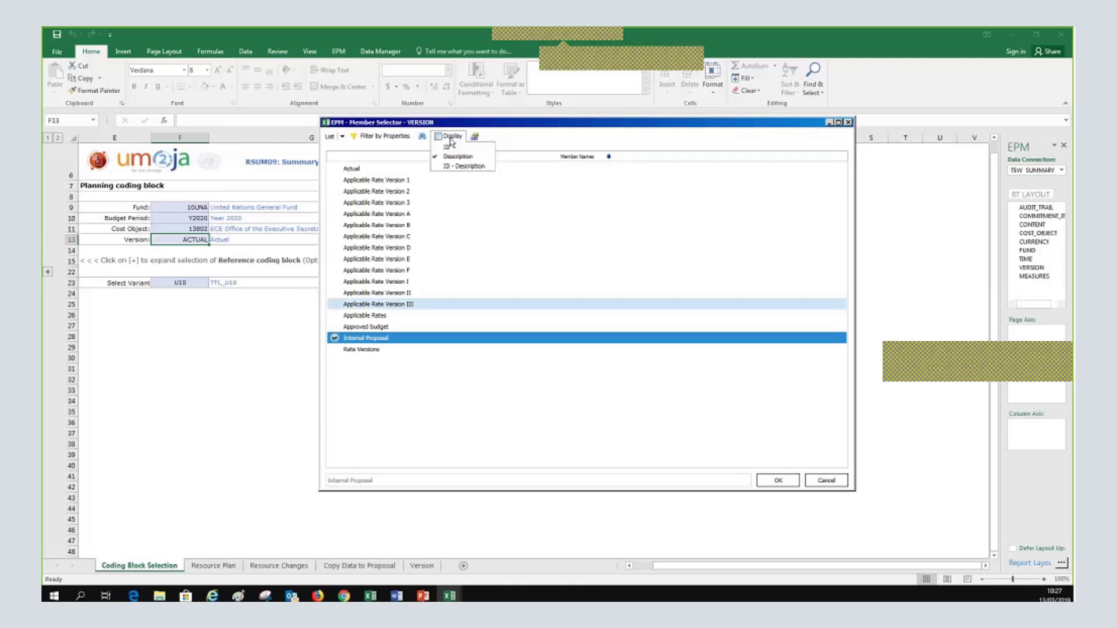
pyautogui.click(464, 166)
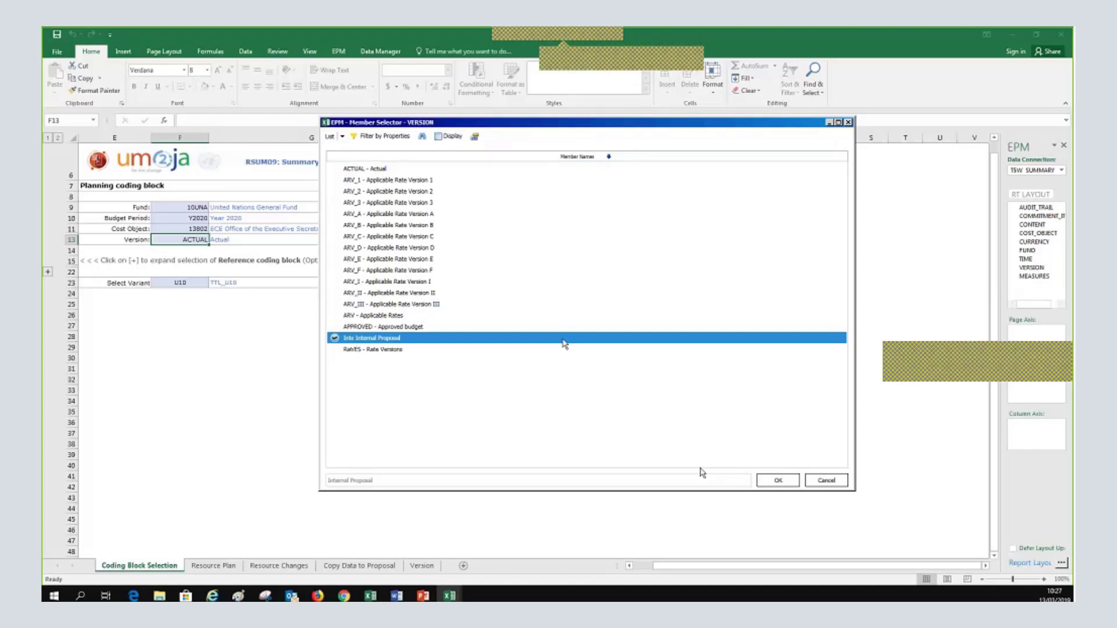
pyautogui.click(782, 482)
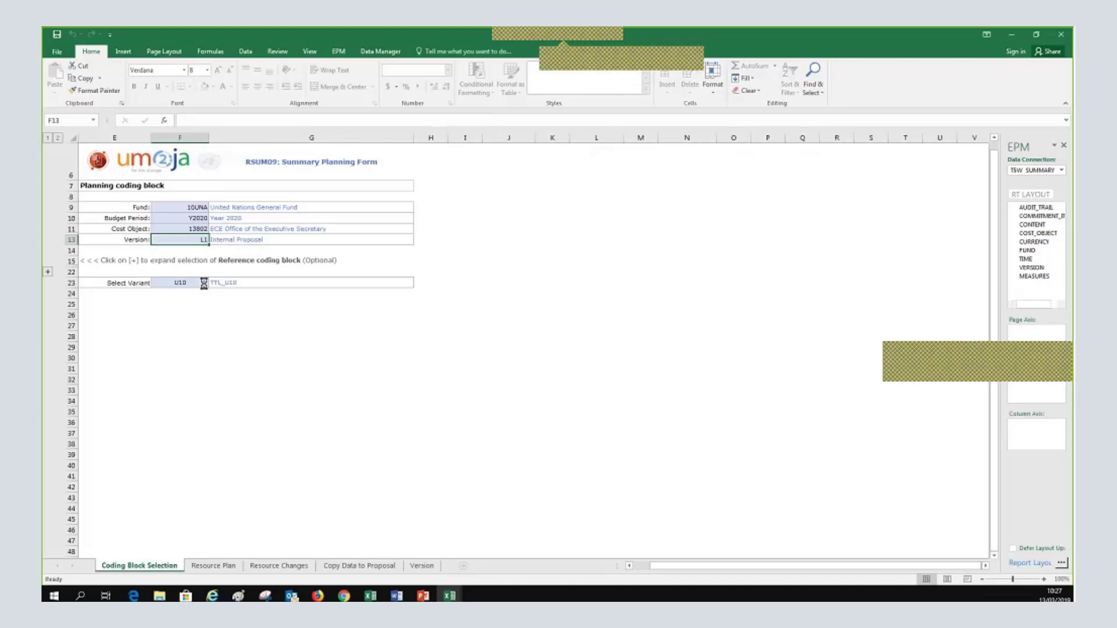
pyautogui.click(204, 283)
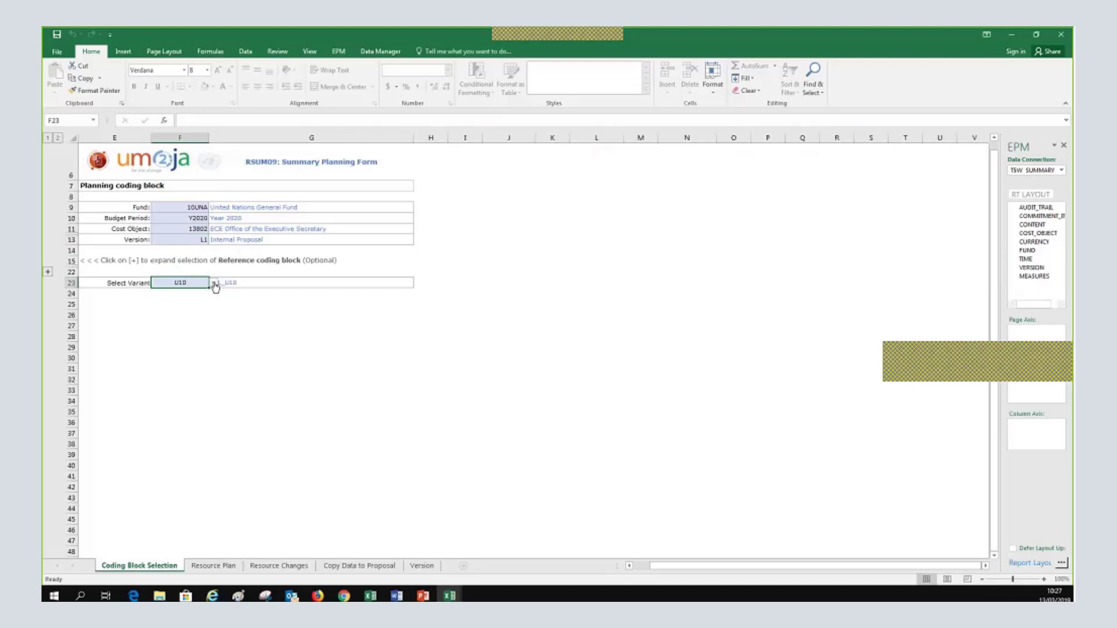
# Choose variant U10 from the F23 dropdown and close the EPM pane
pyautogui.click(214, 283)
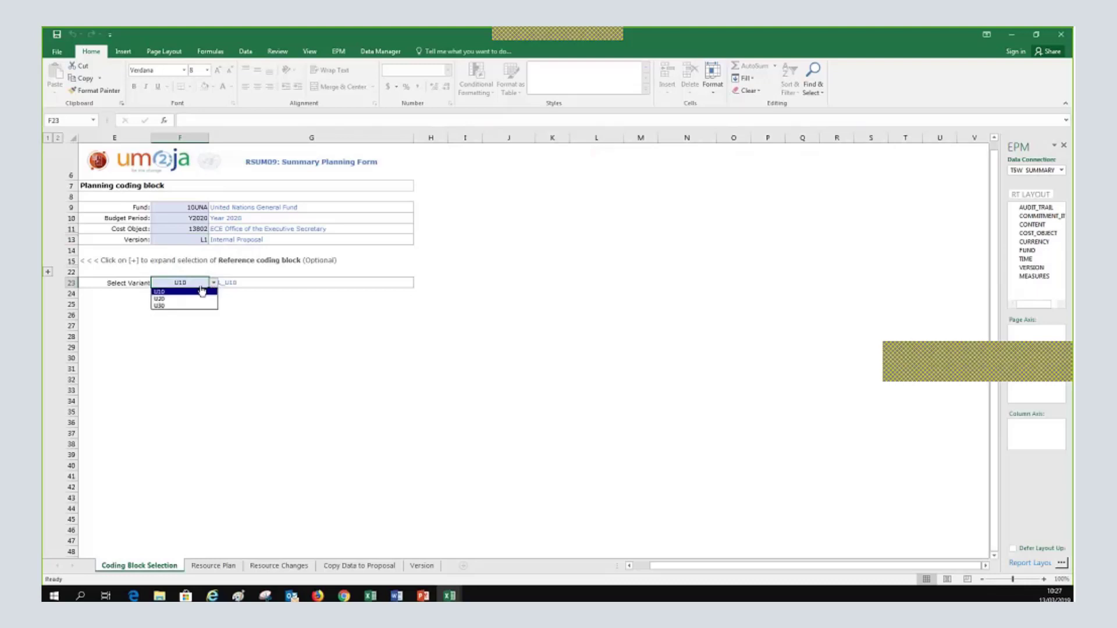
pyautogui.click(202, 290)
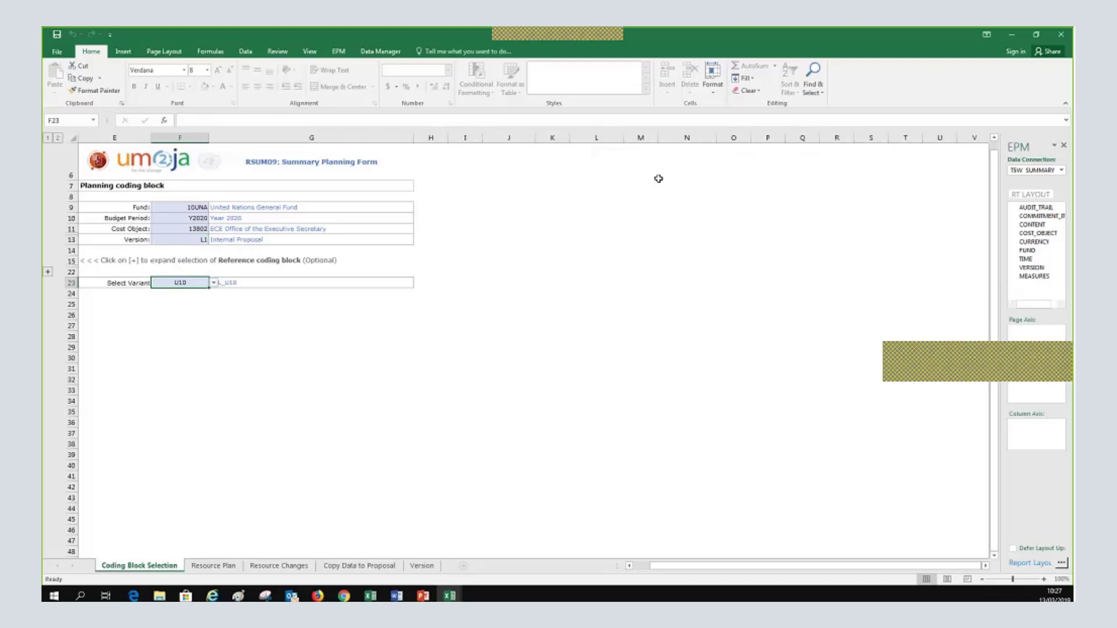
pyautogui.click(1063, 145)
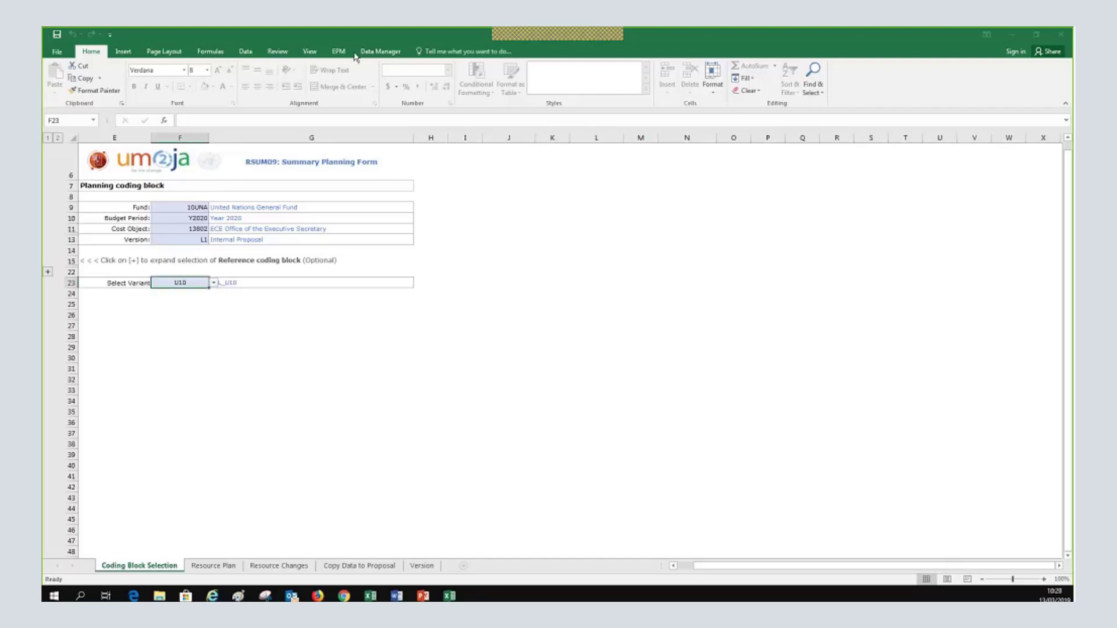
# Show the EPM ribbon and switch to the Resource Plan sheet
pyautogui.click(344, 52)
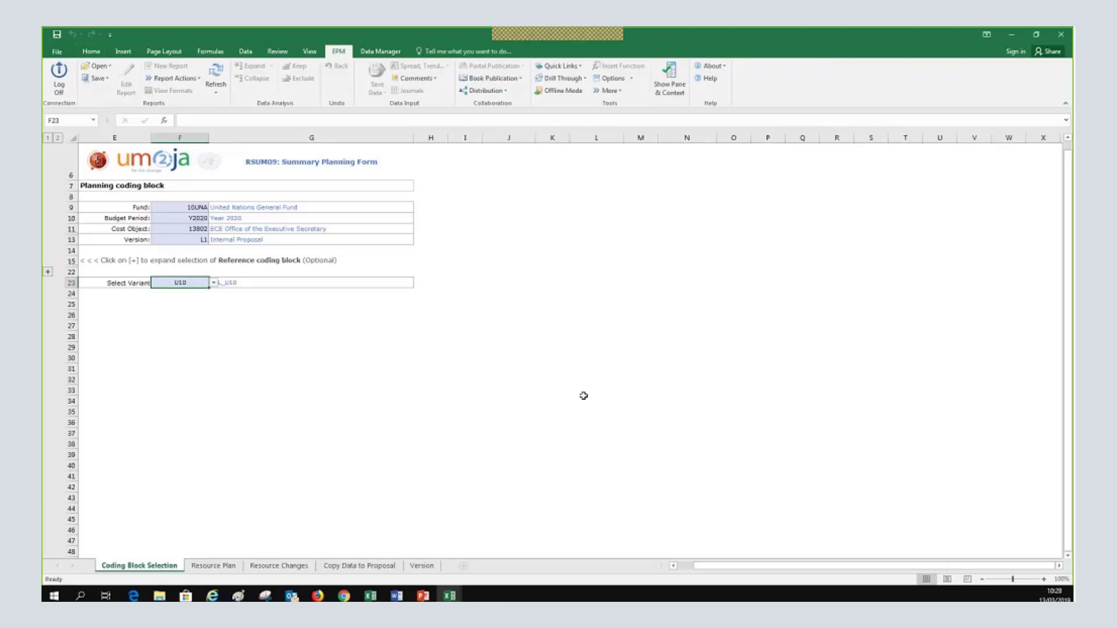
pyautogui.click(221, 564)
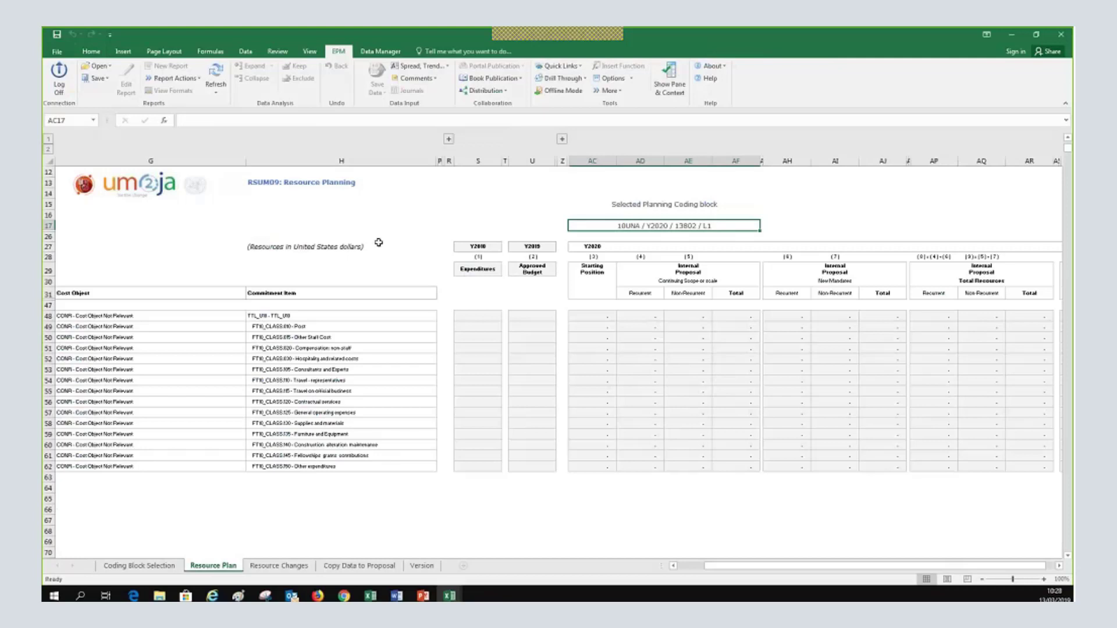
# Expand the EPM Refresh dropdown to show the worksheet refresh options
pyautogui.click(219, 96)
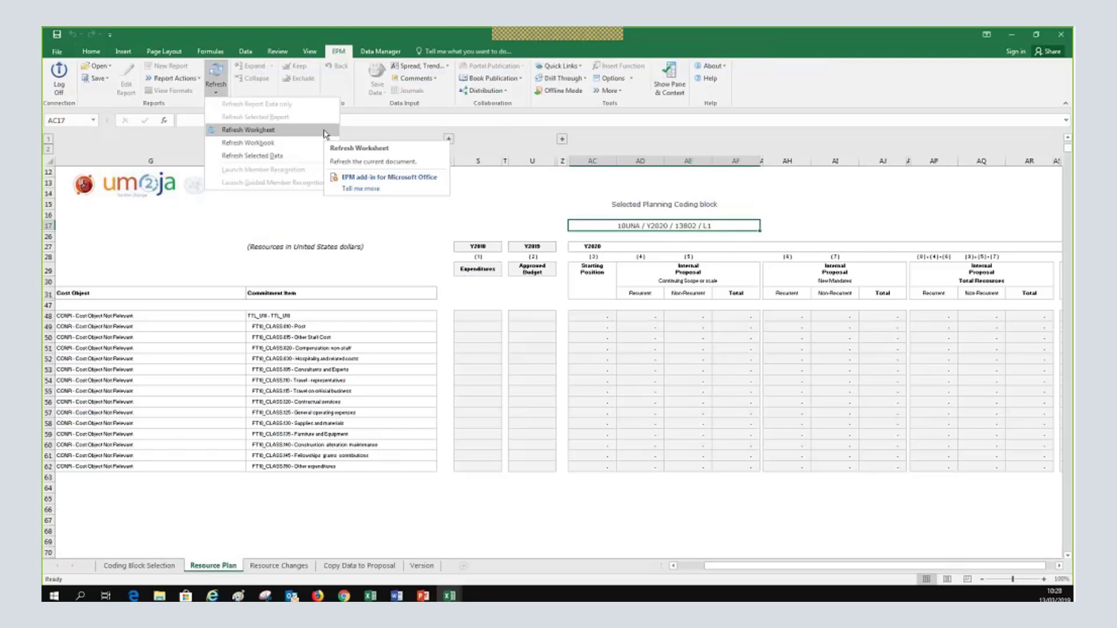
# Refresh the Resource Plan worksheet to load data for cost object 13802
pyautogui.click(261, 131)
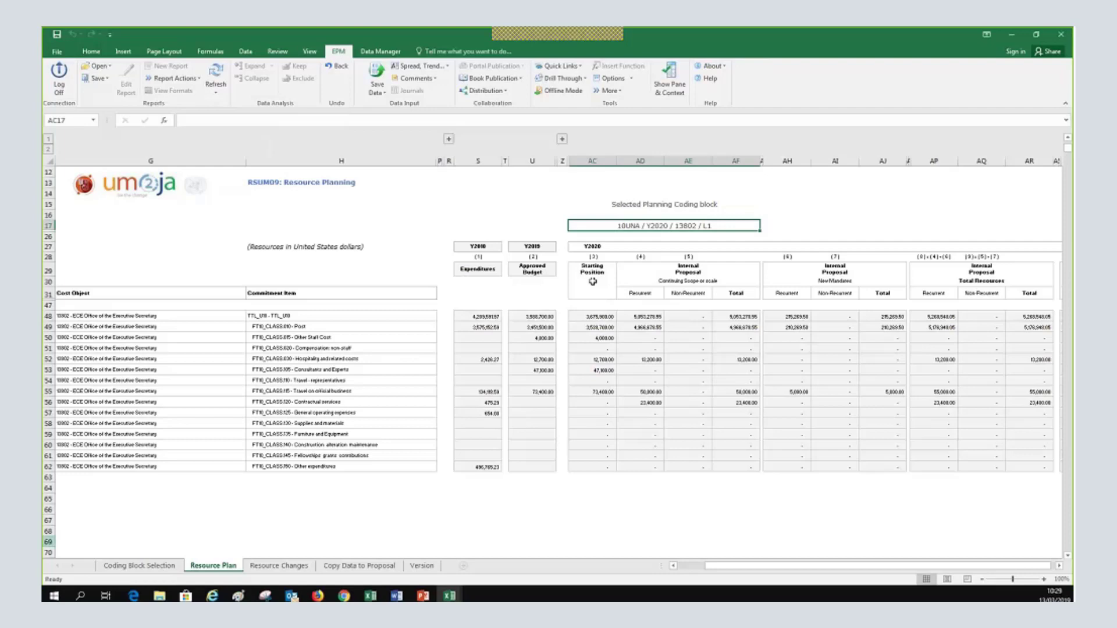
pyautogui.hotkey('alt', 'Tab')
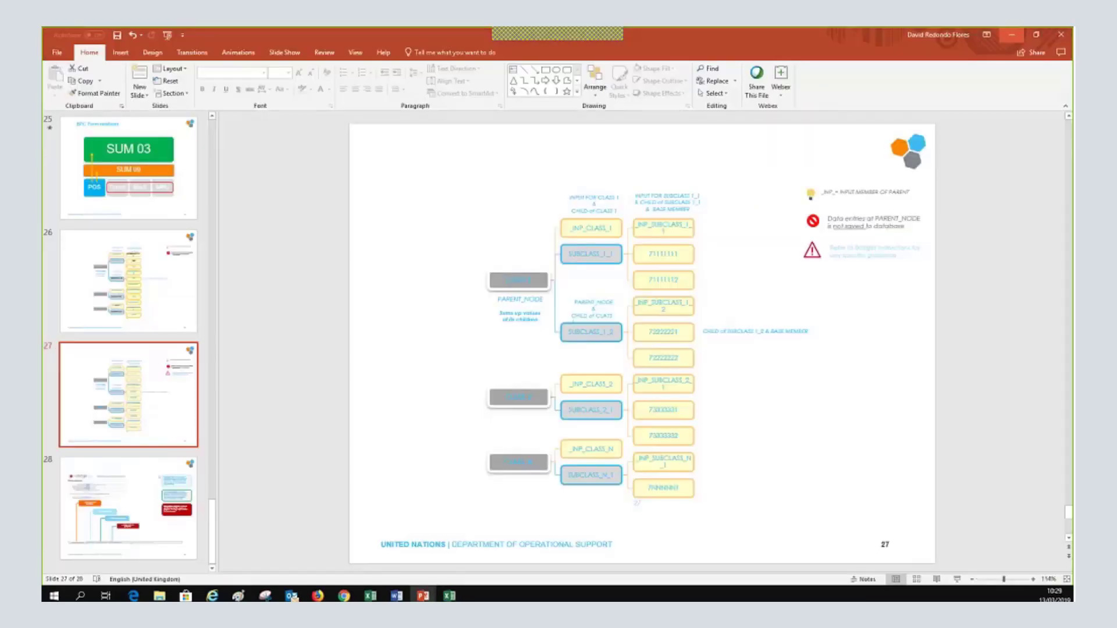
pyautogui.hotkey('alt', 'Tab')
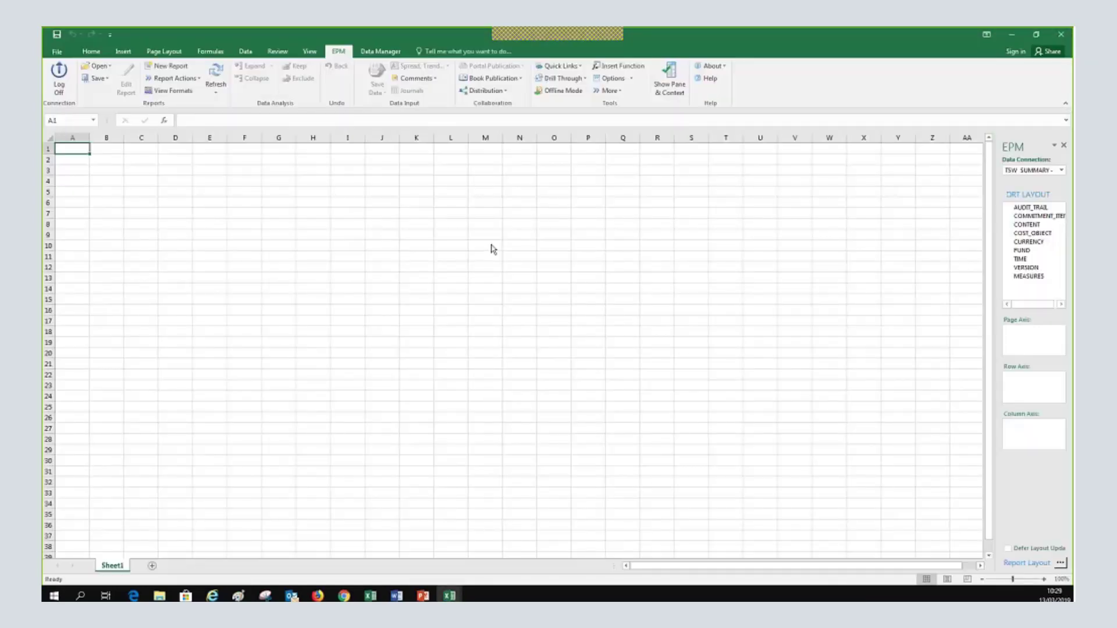
pyautogui.hotkey('alt', 'Tab')
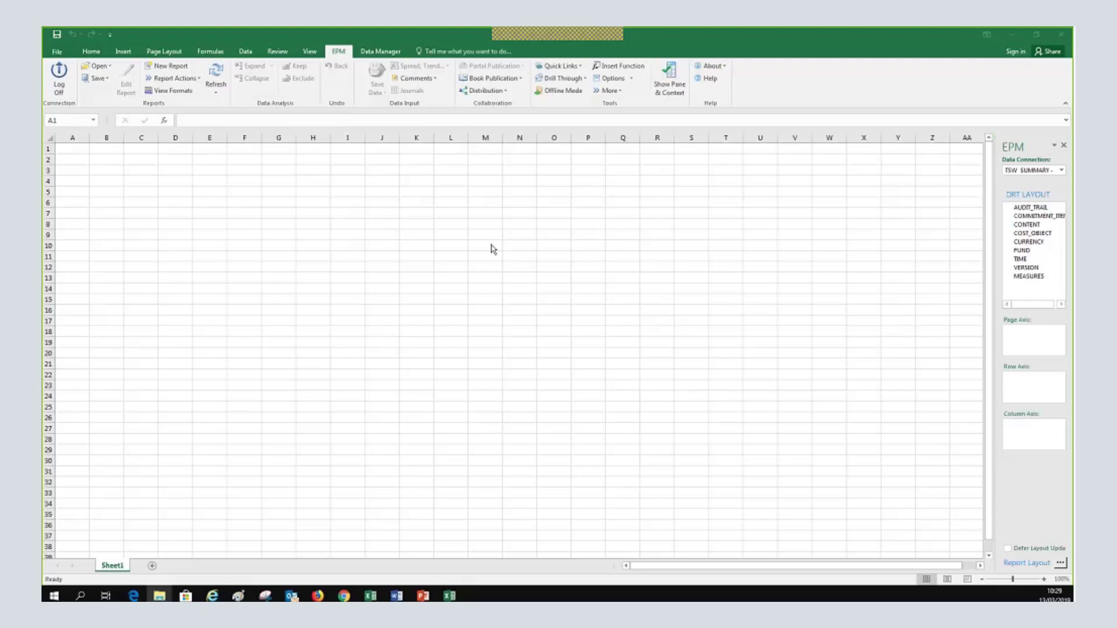
pyautogui.hotkey('alt', 'Tab')
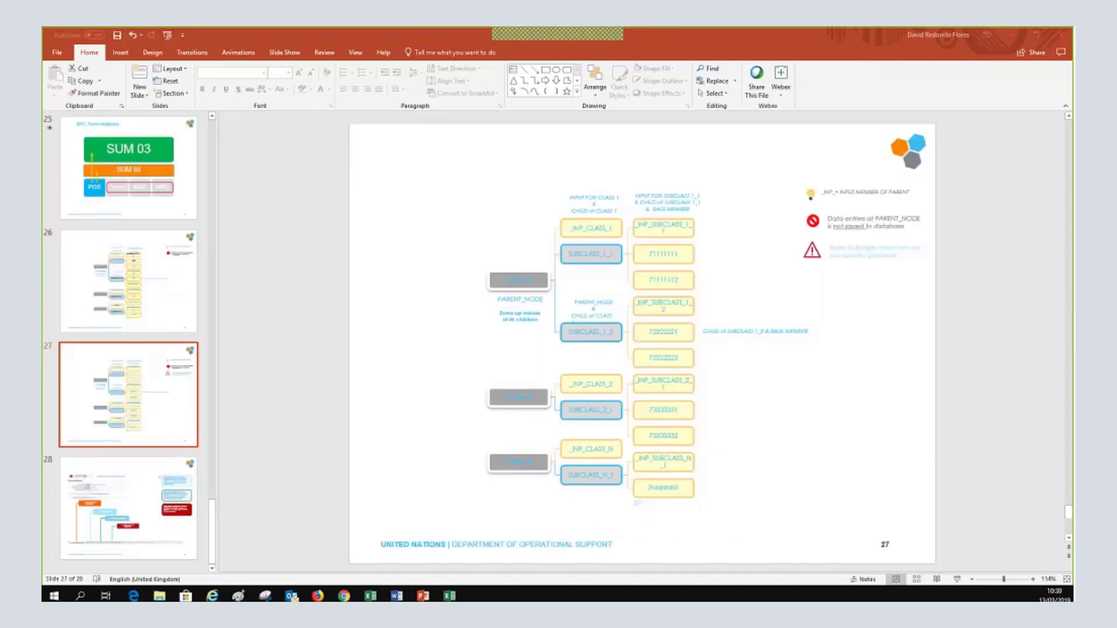
pyautogui.hotkey('alt', 'Tab')
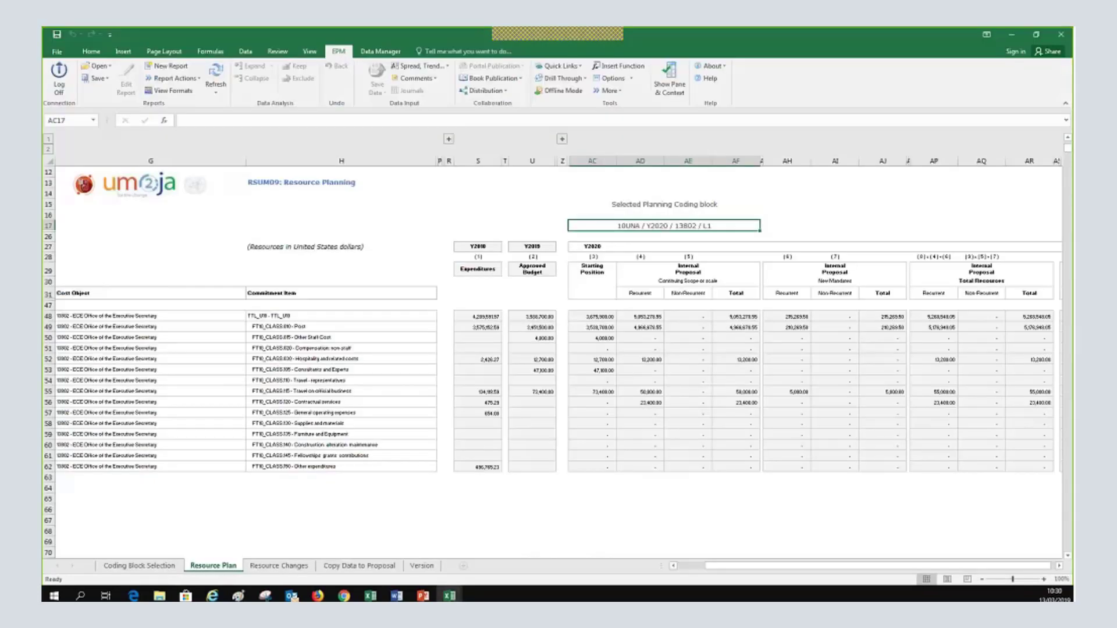
# Zoom the Resource Plan sheet to 140% and scroll back to column G
pyautogui.hotkey('alt', 'Tab')
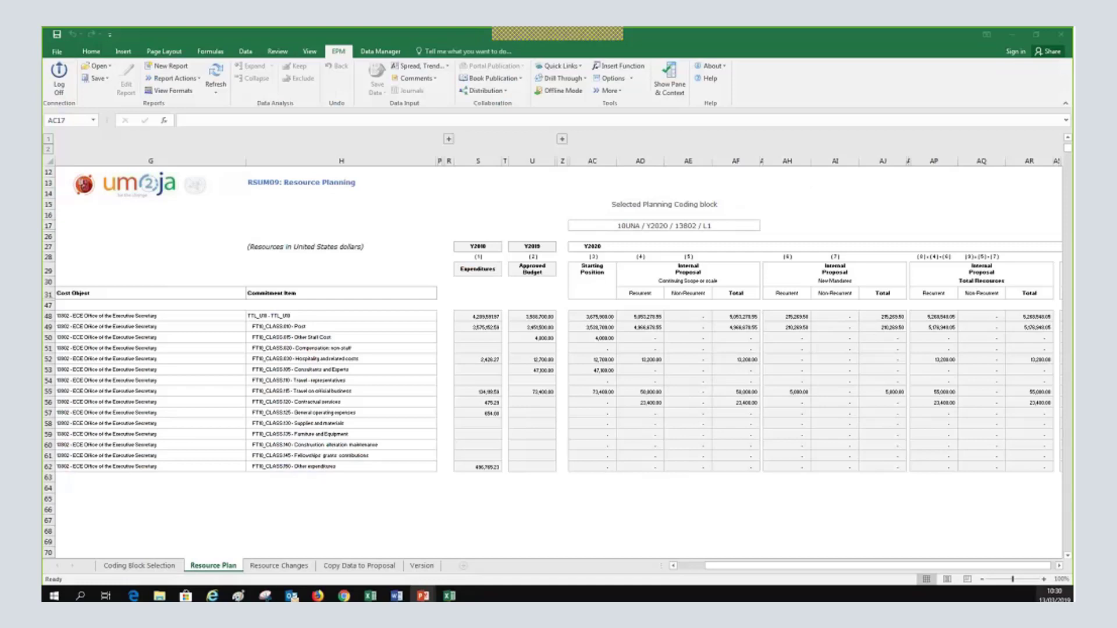
pyautogui.click(1043, 580)
pyautogui.click(1043, 580)
pyautogui.click(1043, 580)
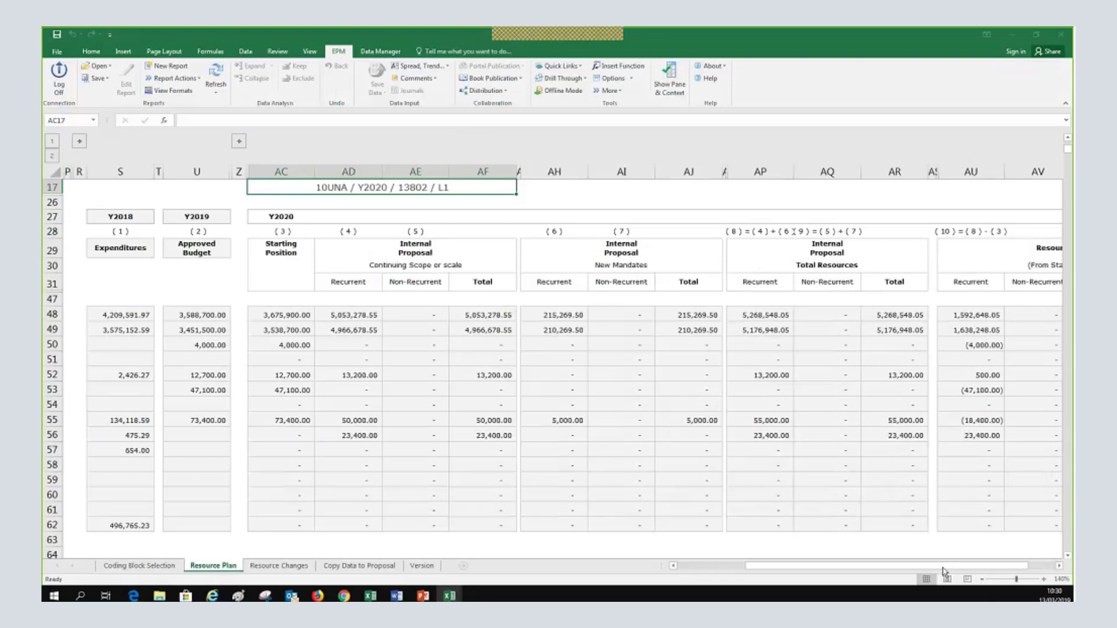
pyautogui.moveTo(938, 568); pyautogui.dragTo(693, 568)
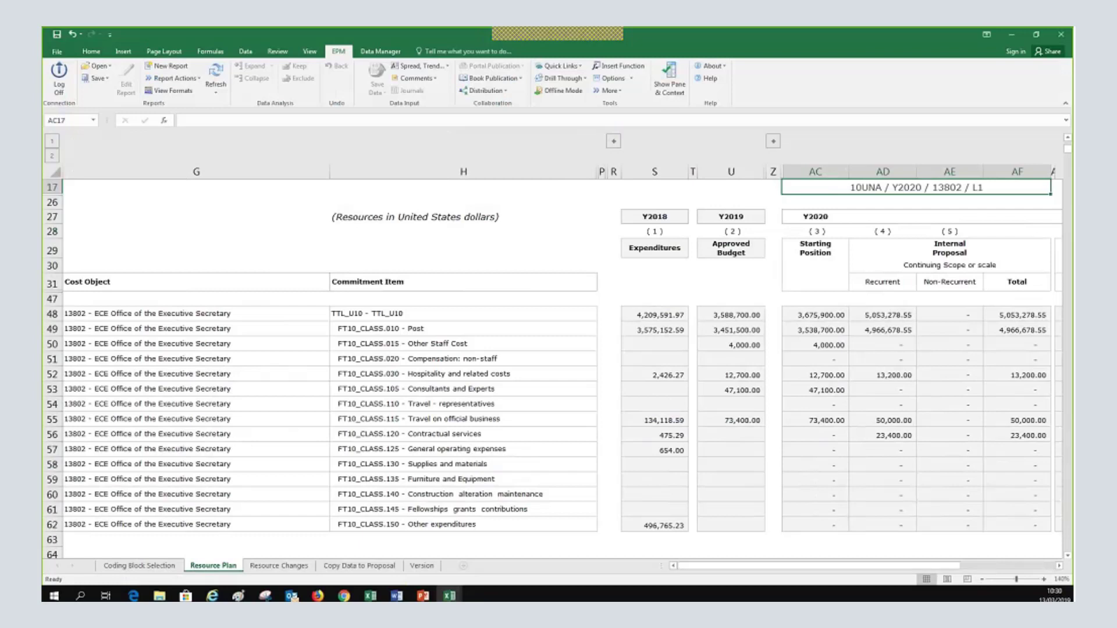
# Minimize the blank workbook and select the Post row in H49 so the EPM pane loads the report
pyautogui.click(382, 282)
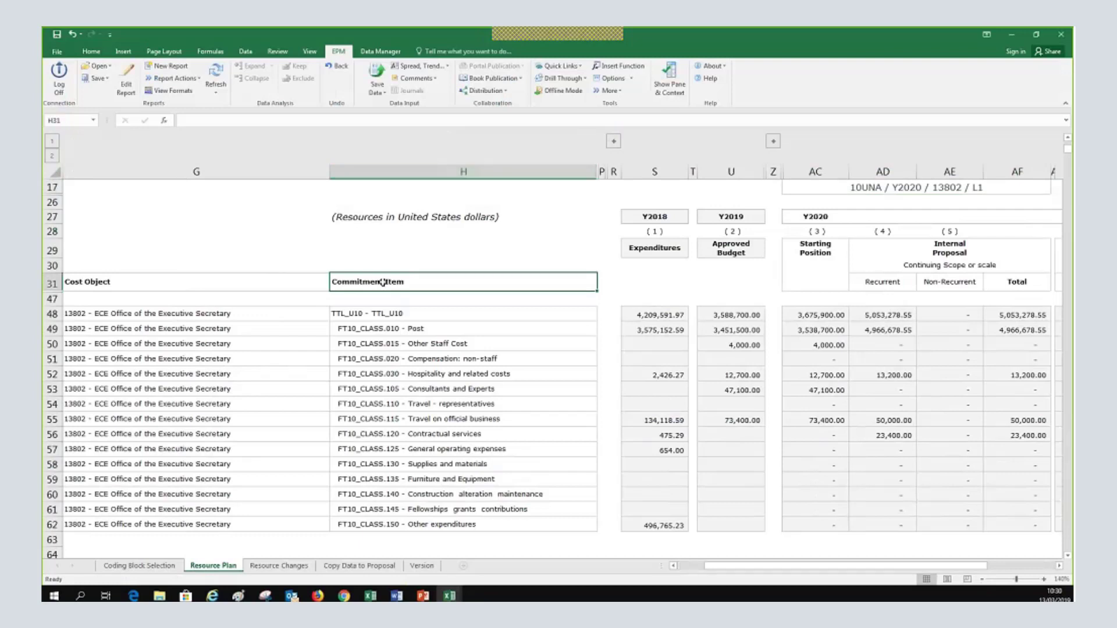
pyautogui.click(420, 317)
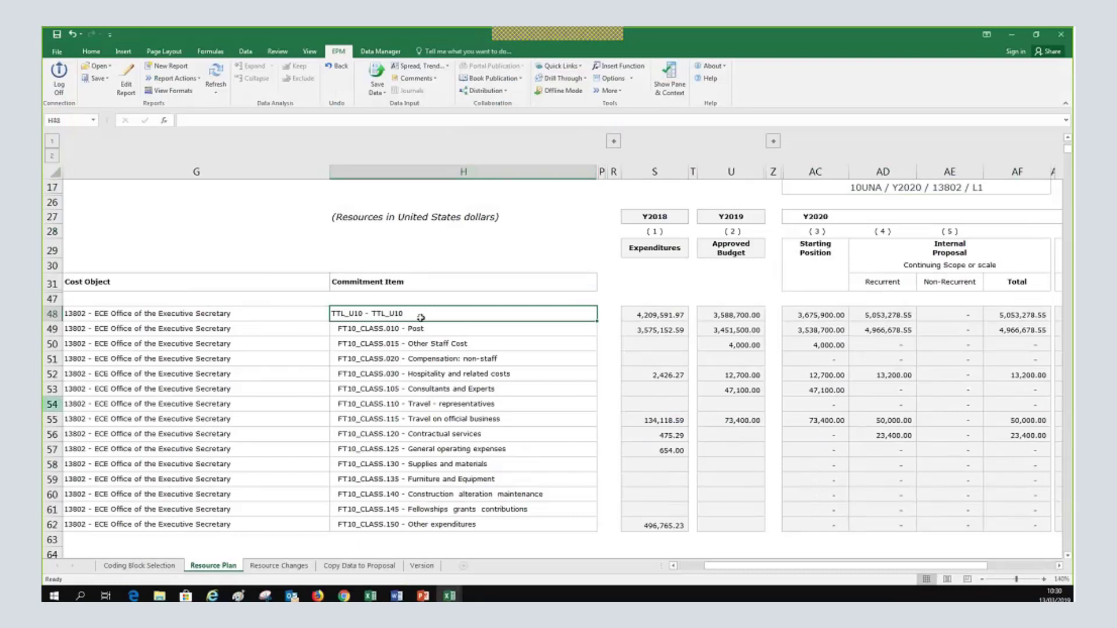
pyautogui.hotkey('alt', 'Tab')
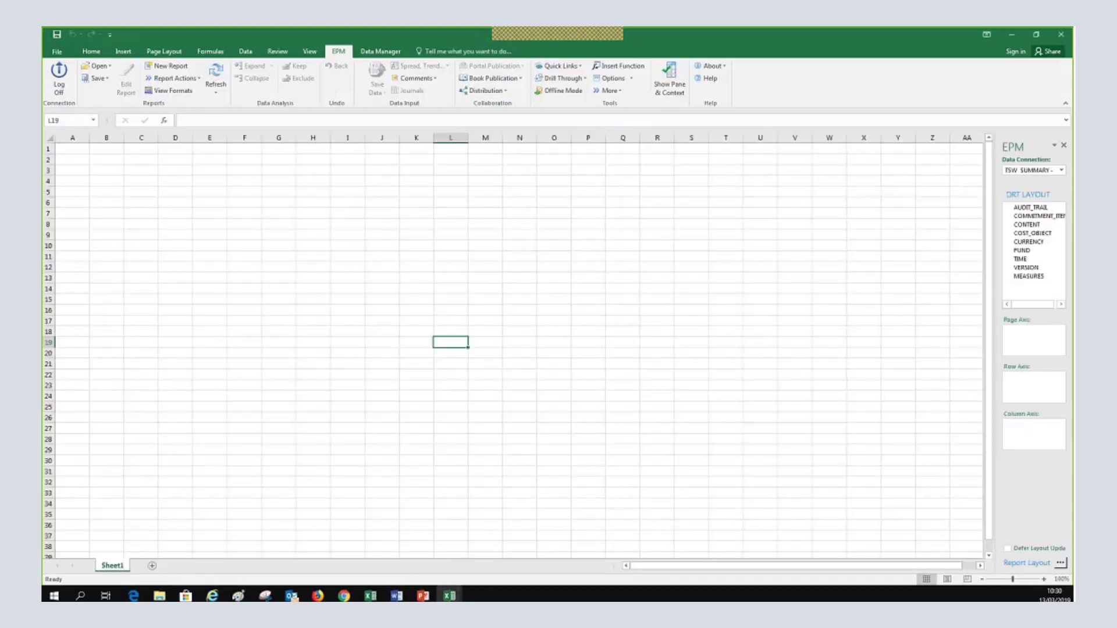
pyautogui.click(1018, 37)
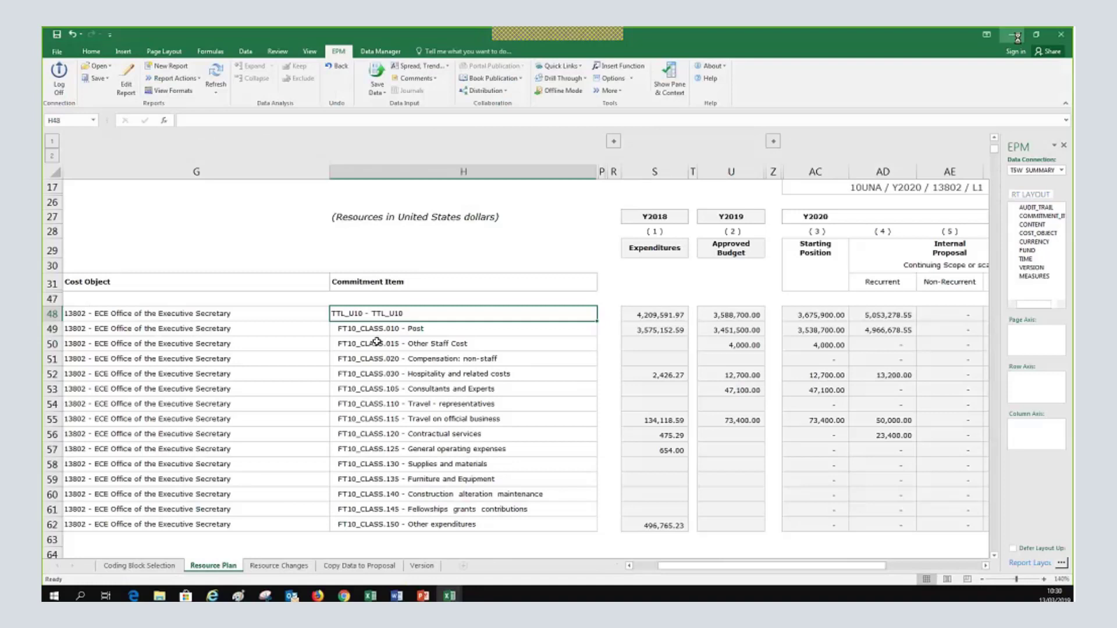
pyautogui.click(447, 329)
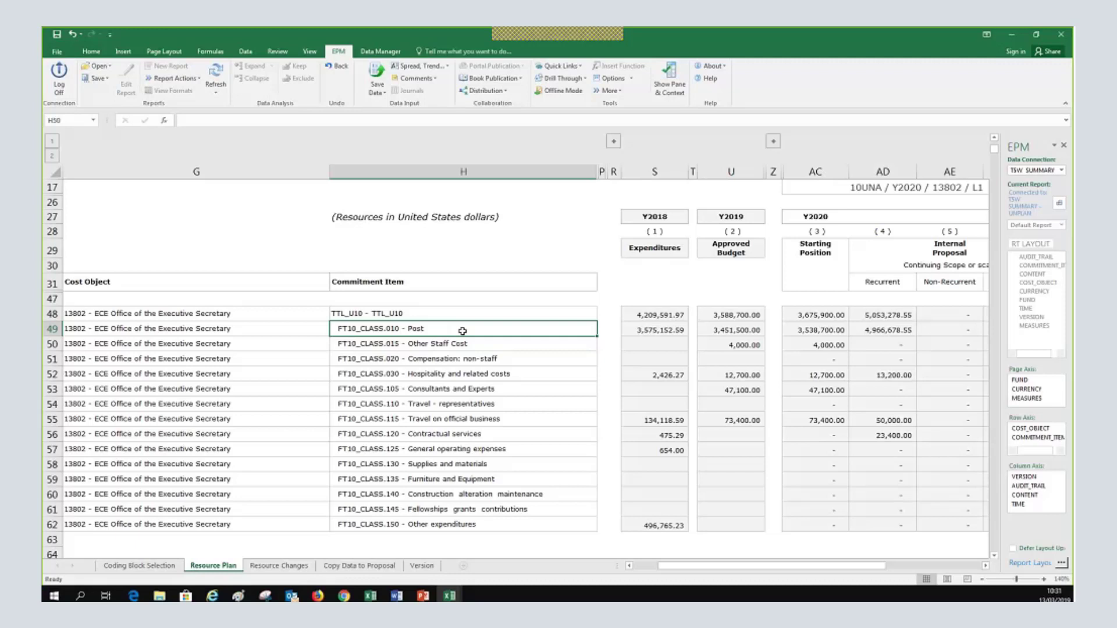
pyautogui.click(513, 346)
pyautogui.click(508, 361)
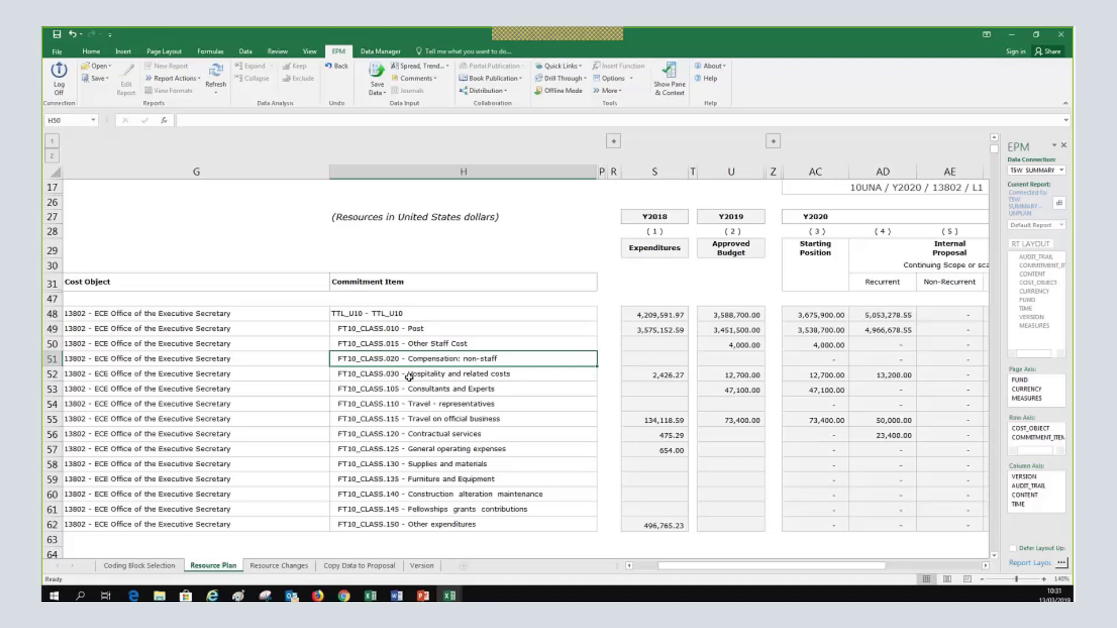
pyautogui.click(516, 378)
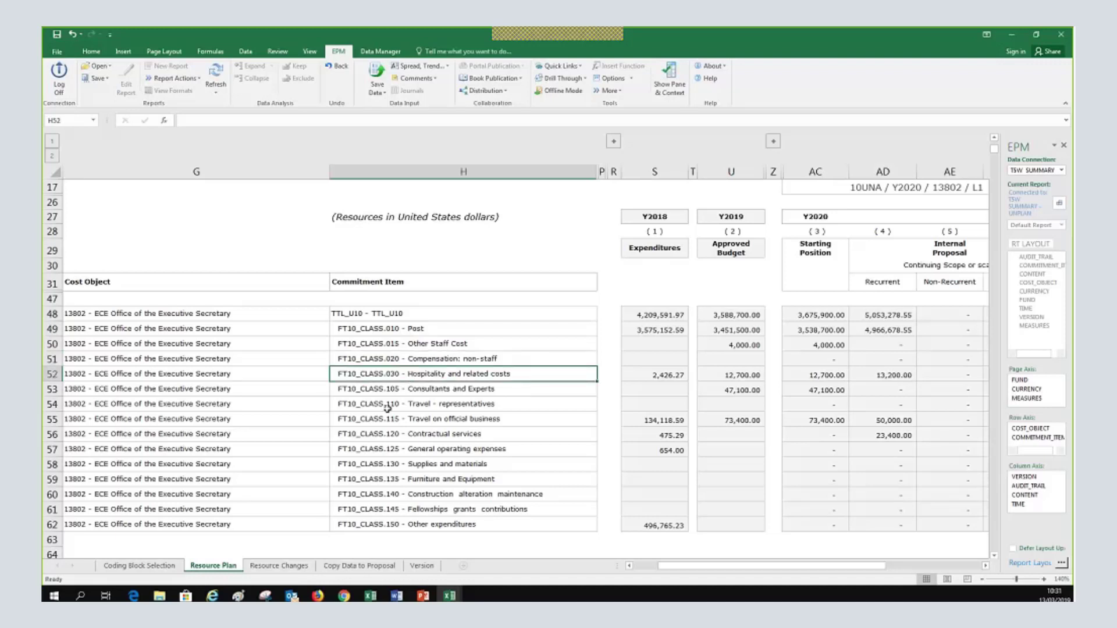
pyautogui.press('Down')
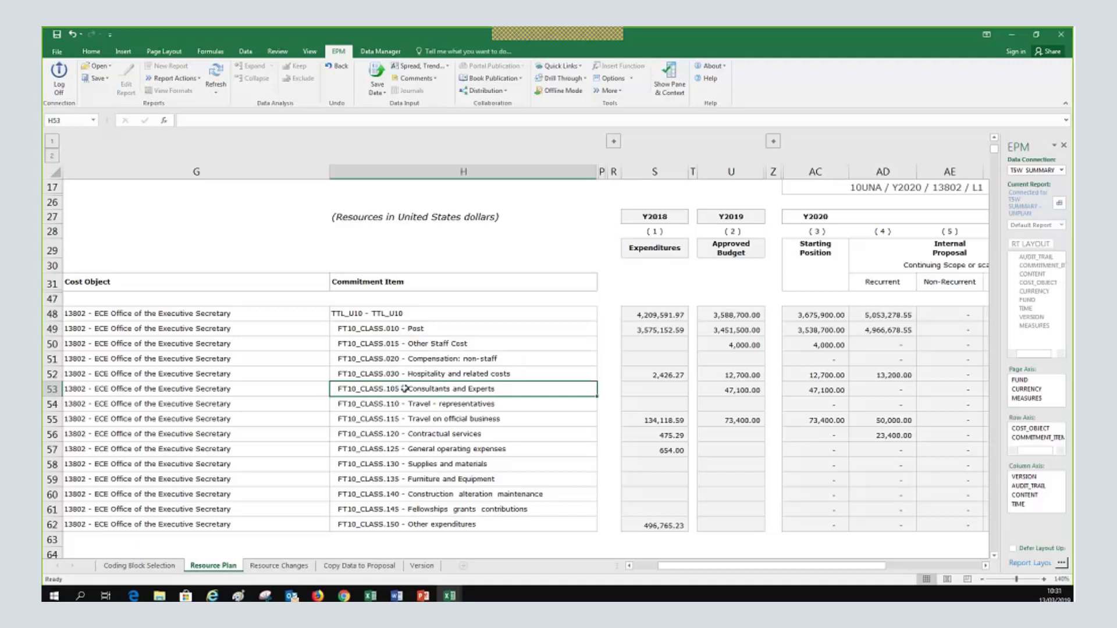
pyautogui.click(510, 402)
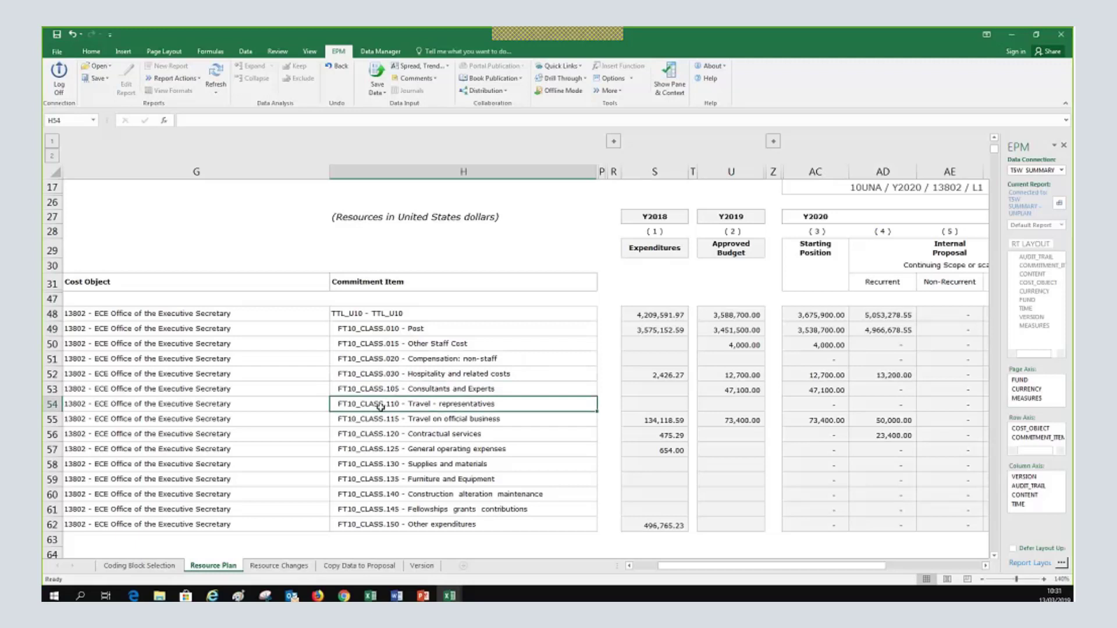
pyautogui.click(510, 419)
pyautogui.click(519, 436)
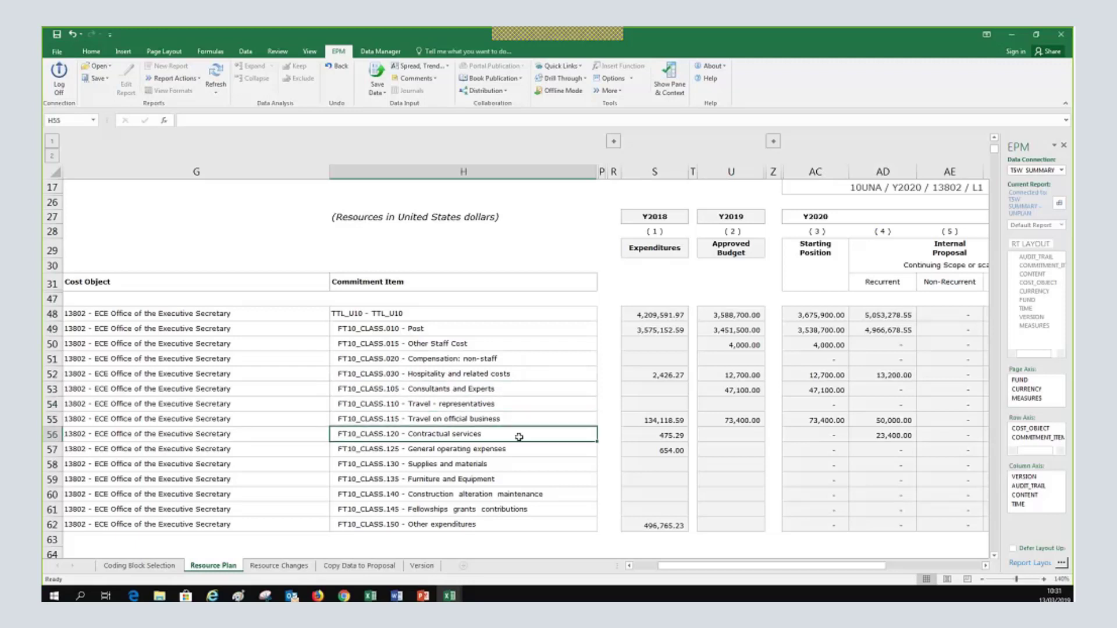
pyautogui.click(526, 450)
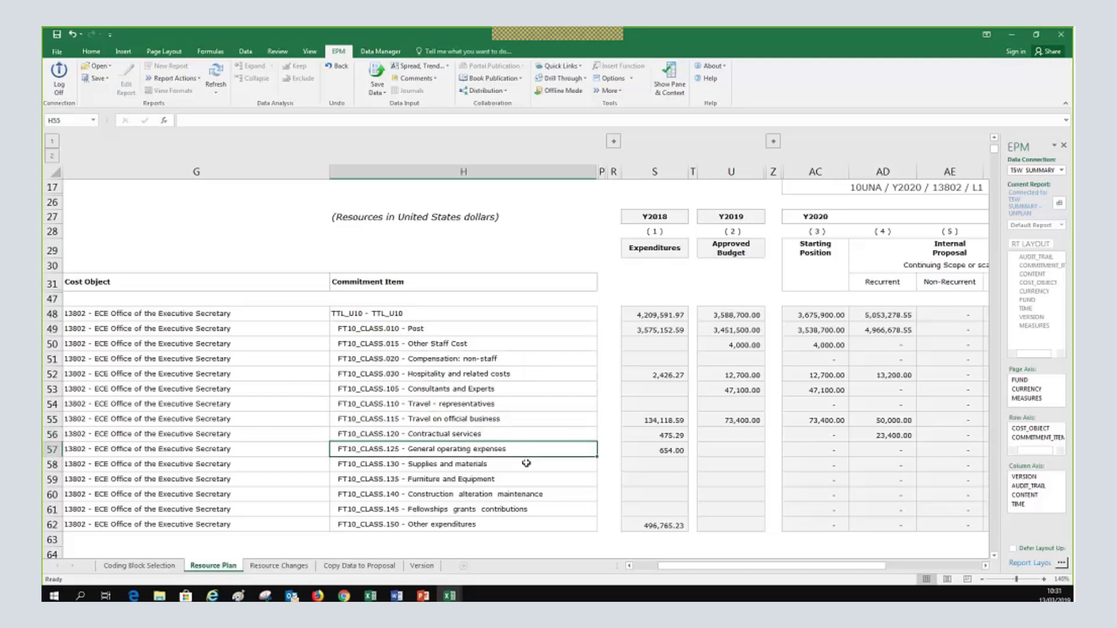
pyautogui.click(383, 329)
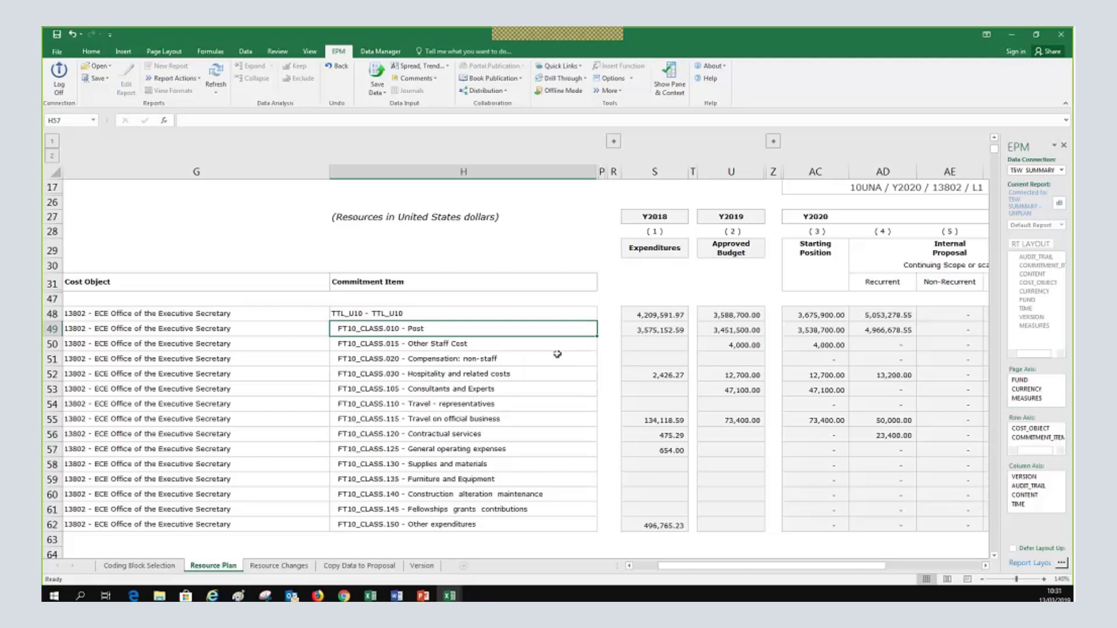
pyautogui.click(529, 408)
pyautogui.click(557, 423)
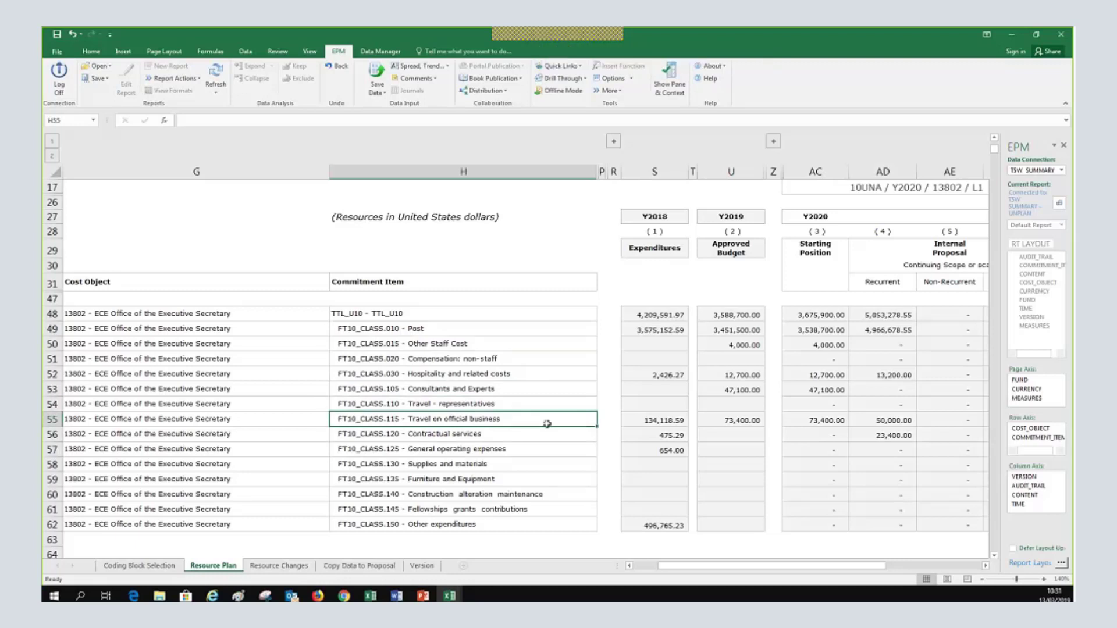
pyautogui.click(514, 436)
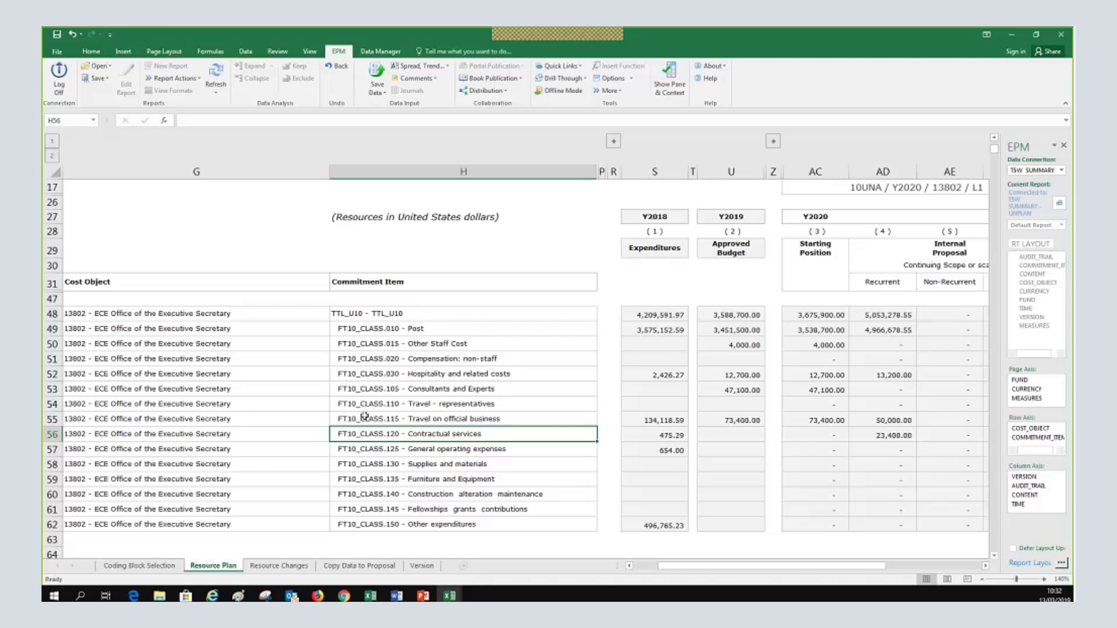
pyautogui.click(388, 395)
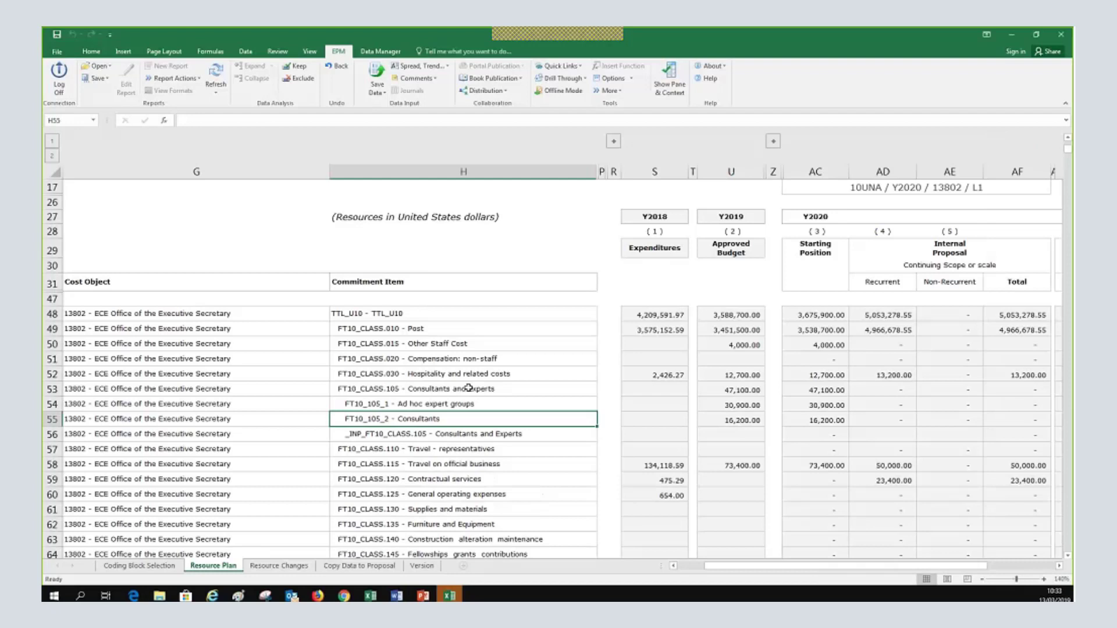
pyautogui.click(445, 389)
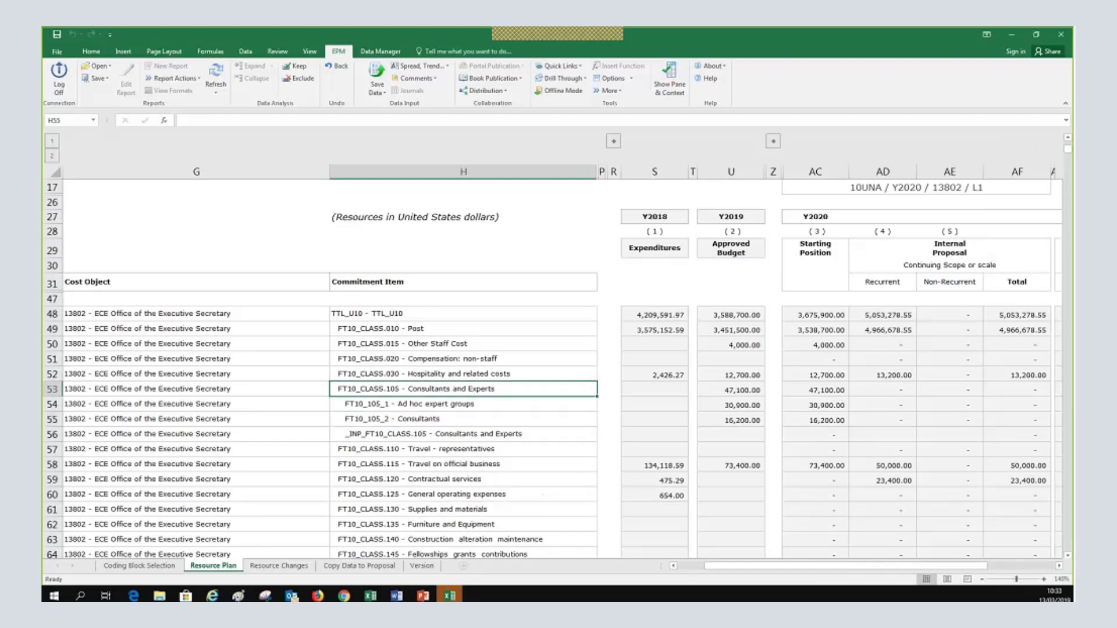
pyautogui.click(412, 493)
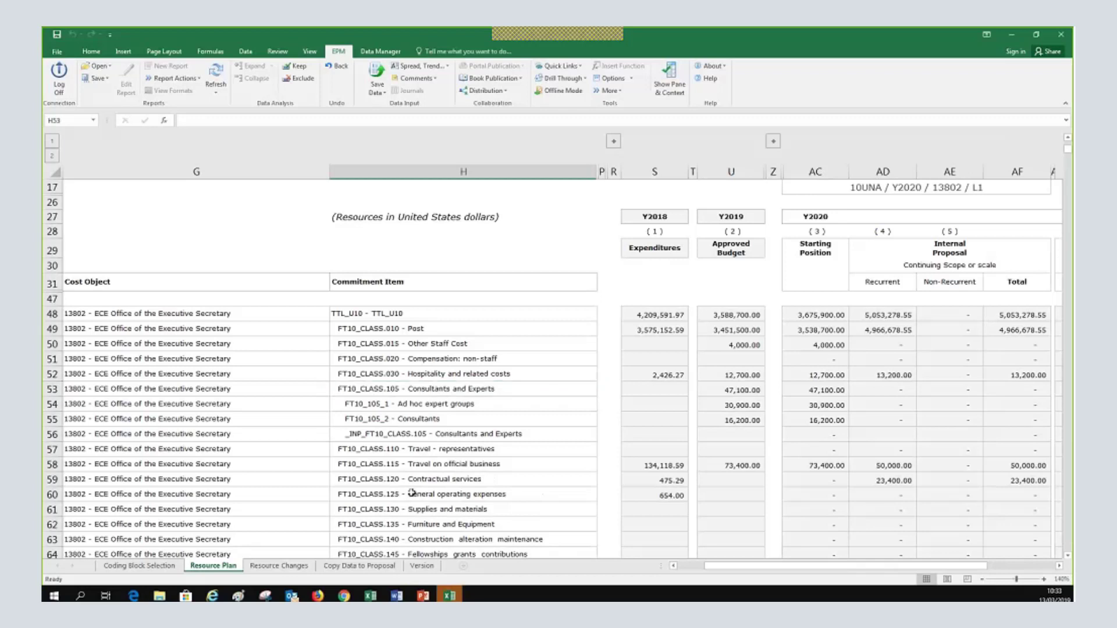
pyautogui.click(389, 389)
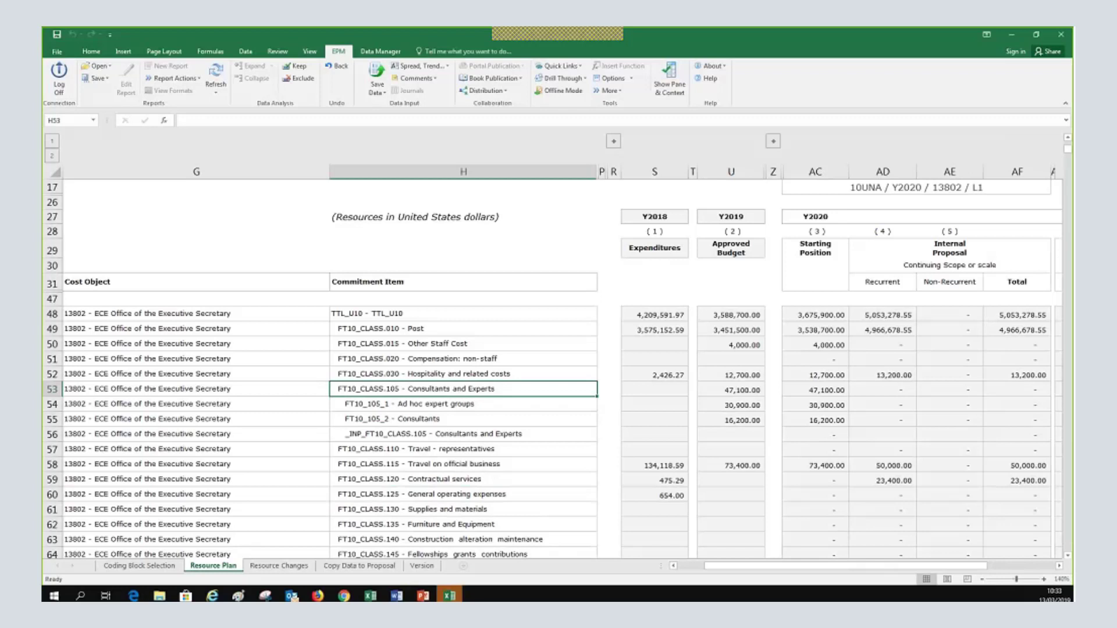
pyautogui.click(441, 420)
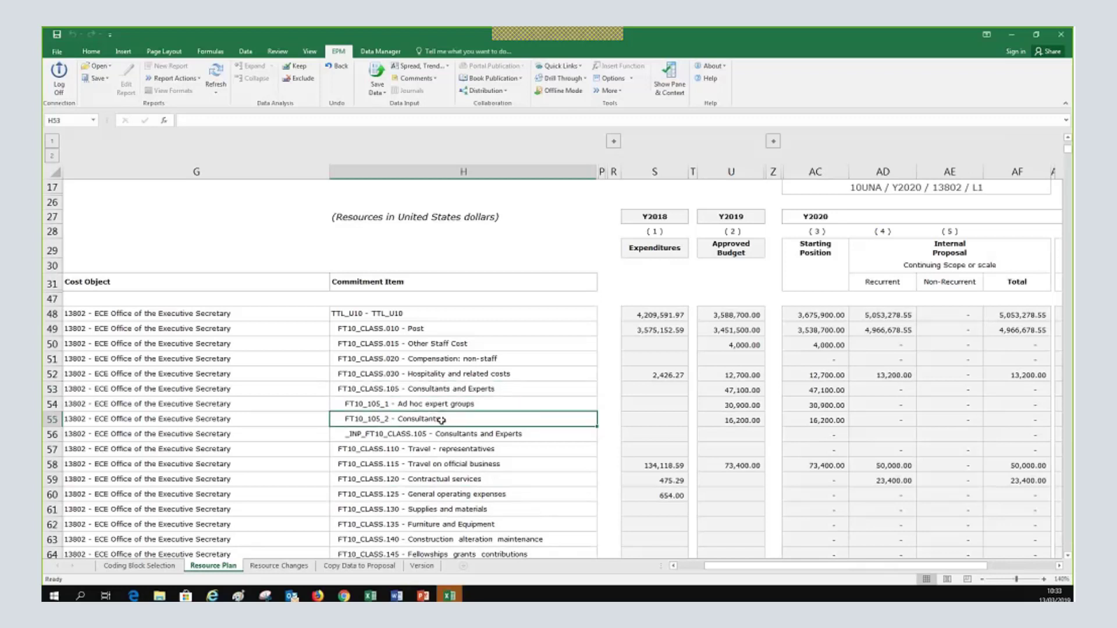
pyautogui.click(501, 405)
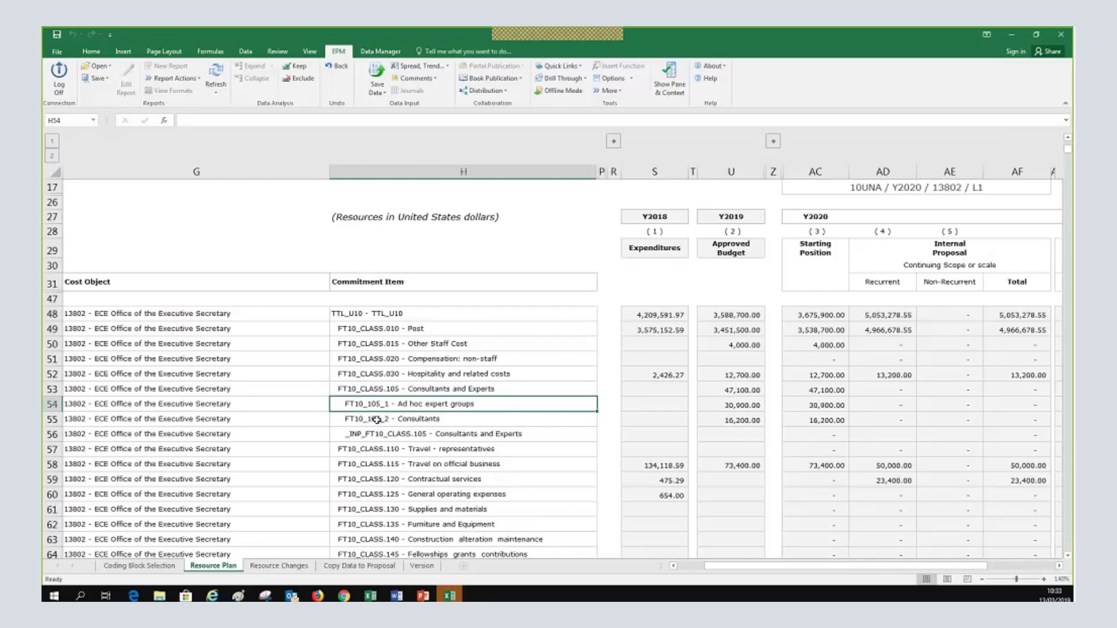
pyautogui.click(357, 435)
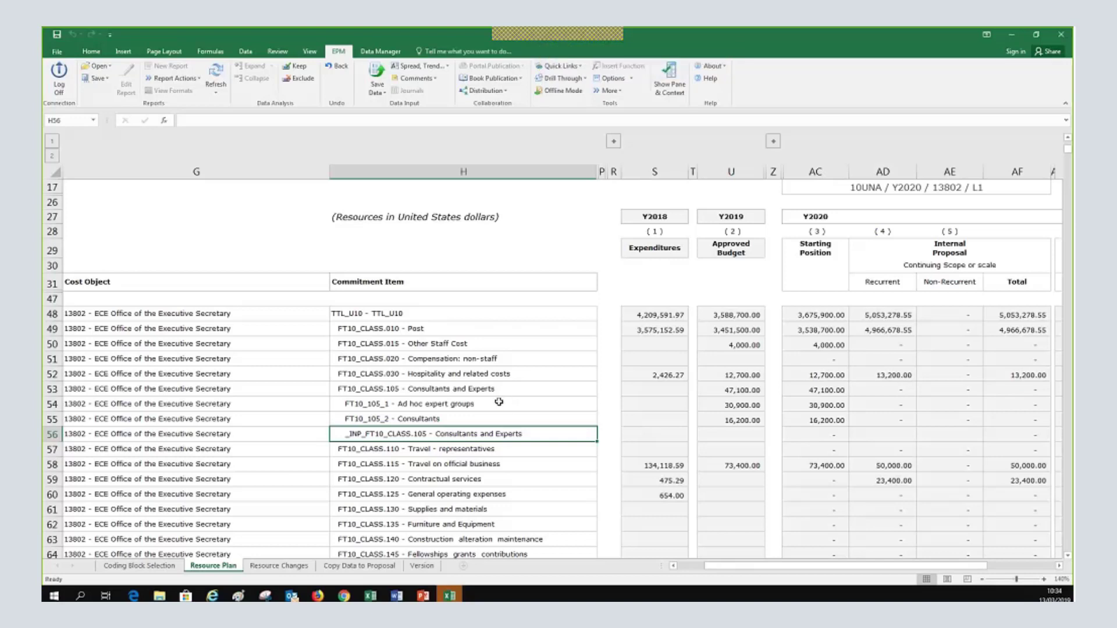
pyautogui.press('Up')
pyautogui.click(387, 435)
pyautogui.press('Up')
pyautogui.press('Up')
pyautogui.press('Up')
pyautogui.press('Down')
pyautogui.press('Down')
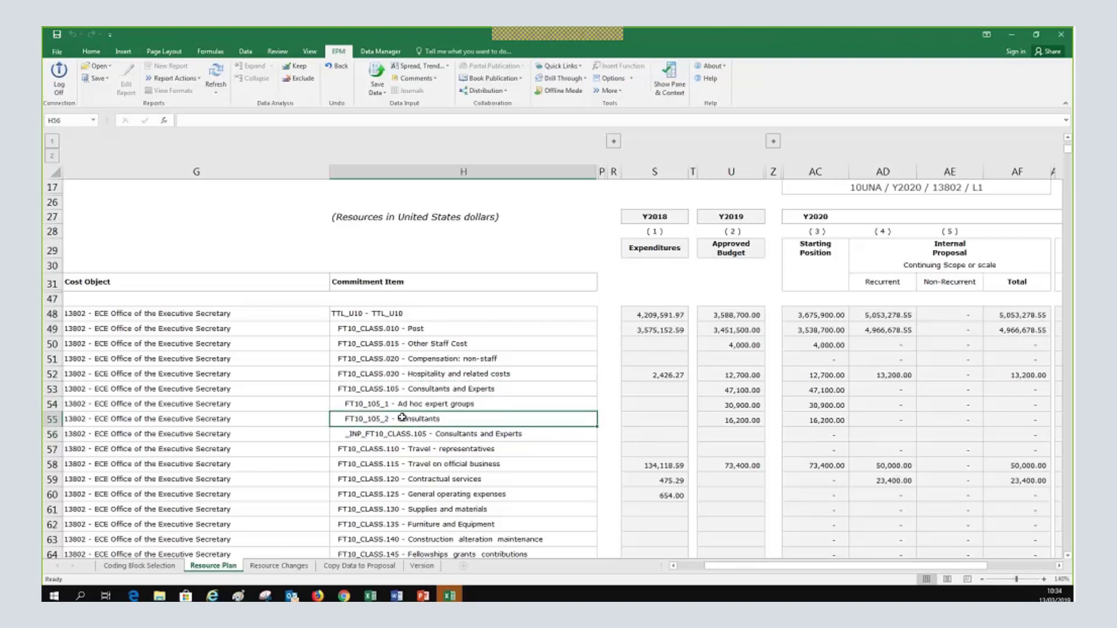
pyautogui.press('Up')
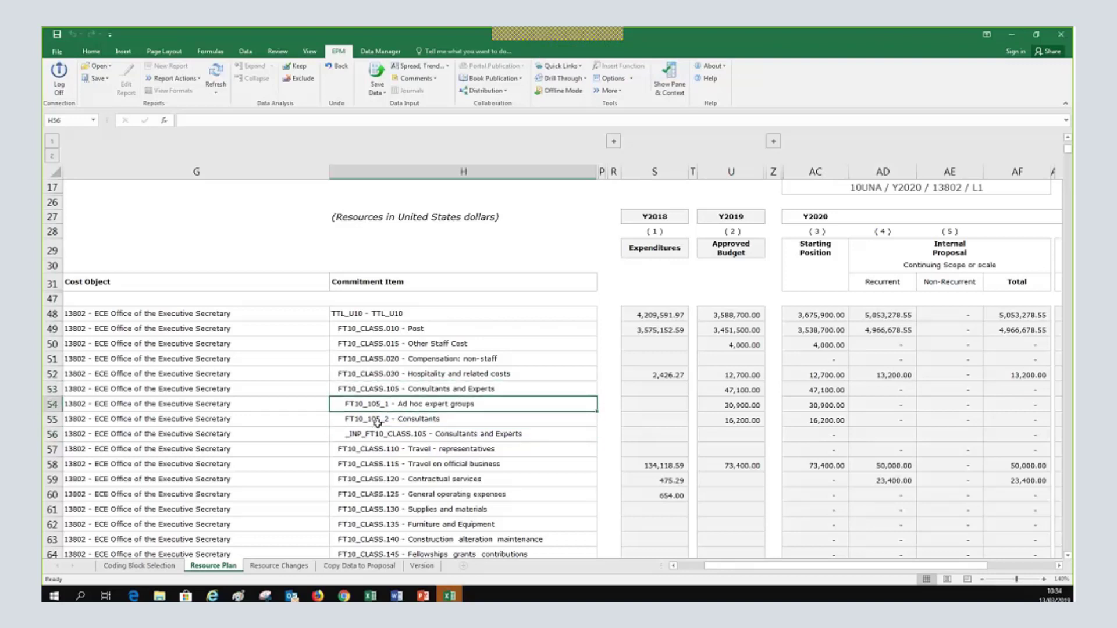
pyautogui.press('Down')
pyautogui.press('Up')
pyautogui.press('Down')
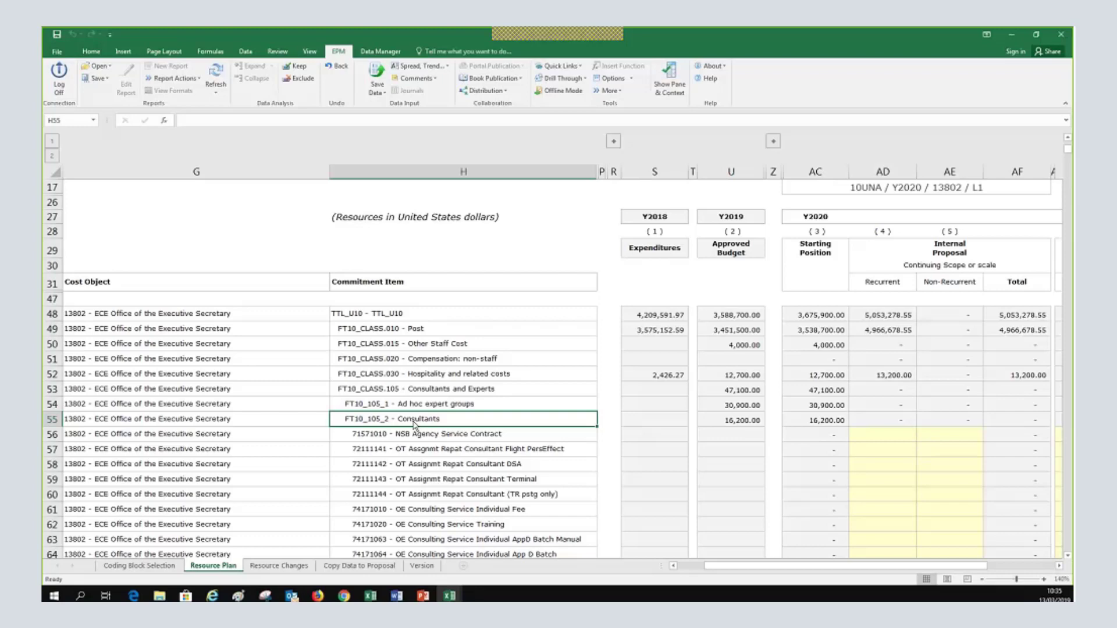
# Scroll down to view the new Consultants account rows
pyautogui.scroll(-3, 414, 425)
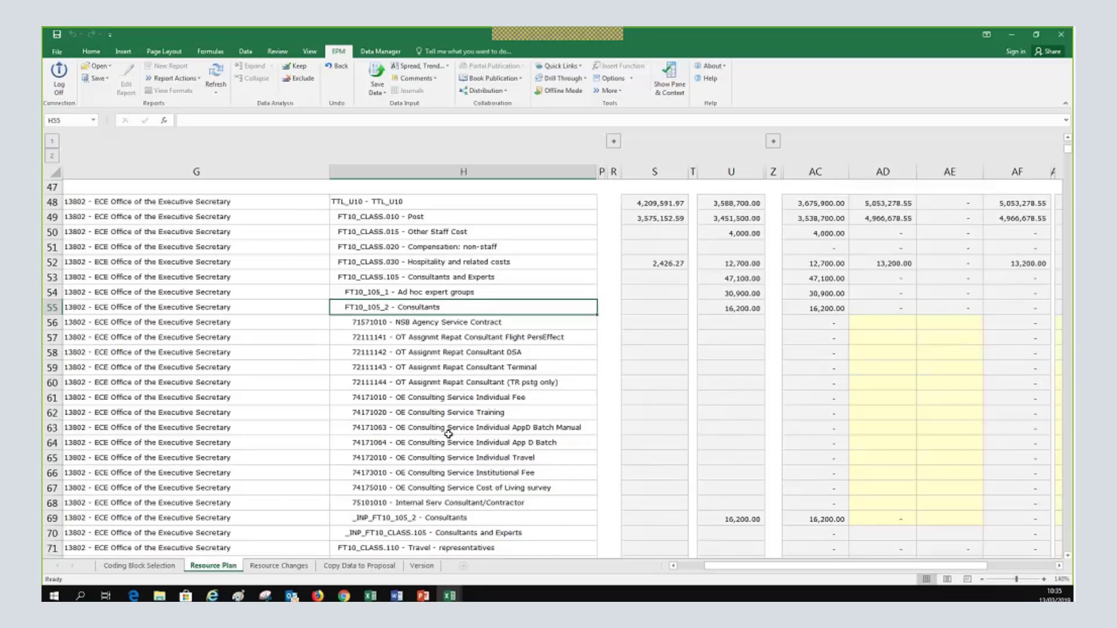
pyautogui.click(506, 429)
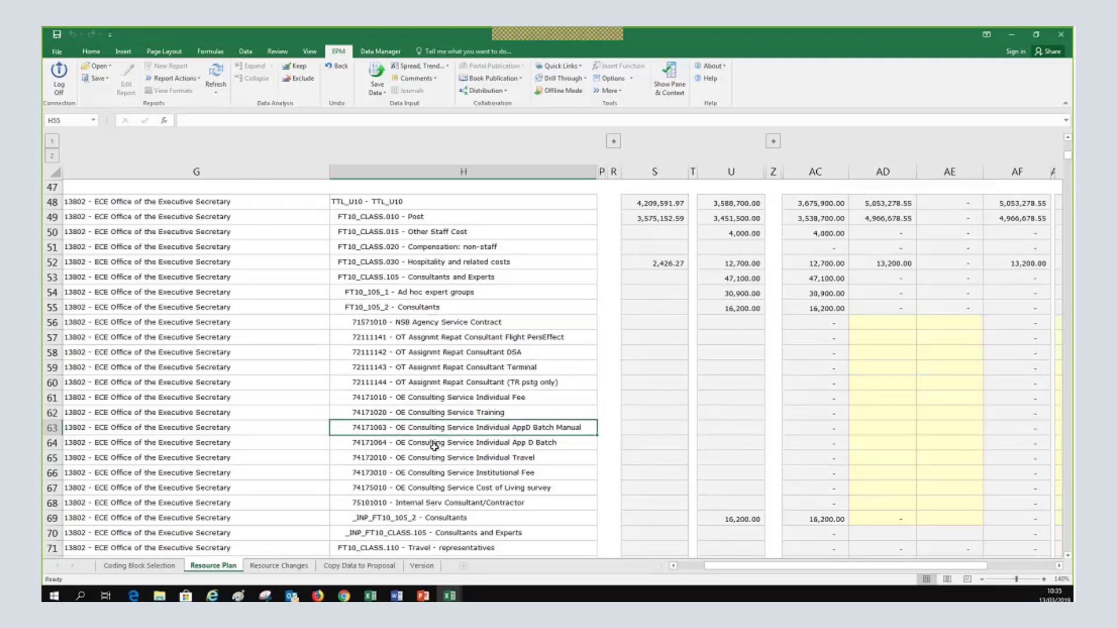
pyautogui.click(418, 487)
pyautogui.click(414, 473)
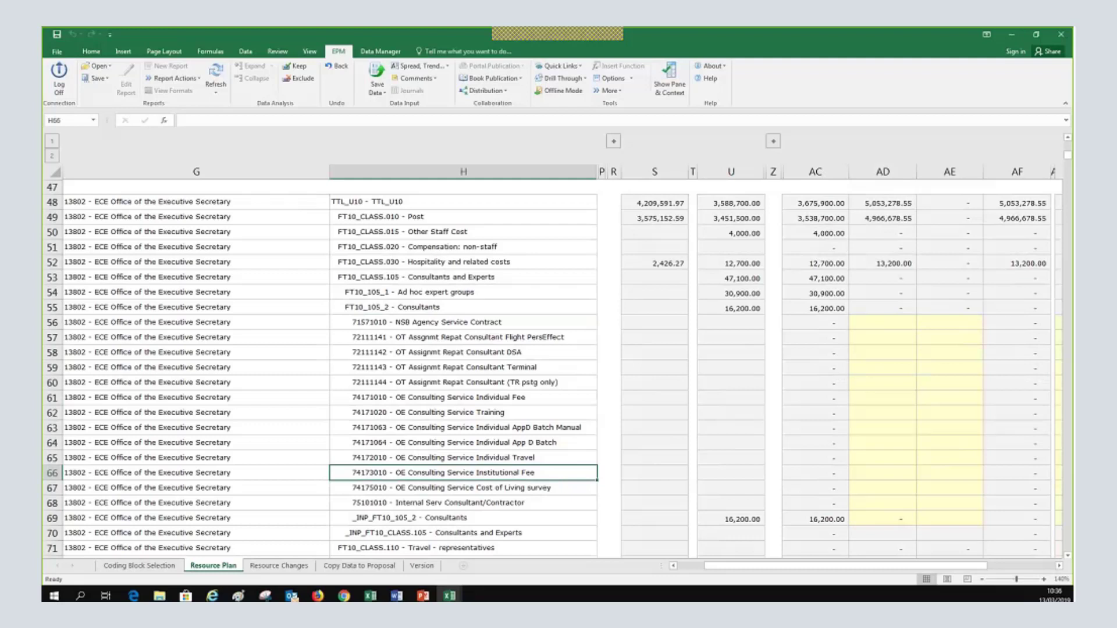
pyautogui.click(881, 337)
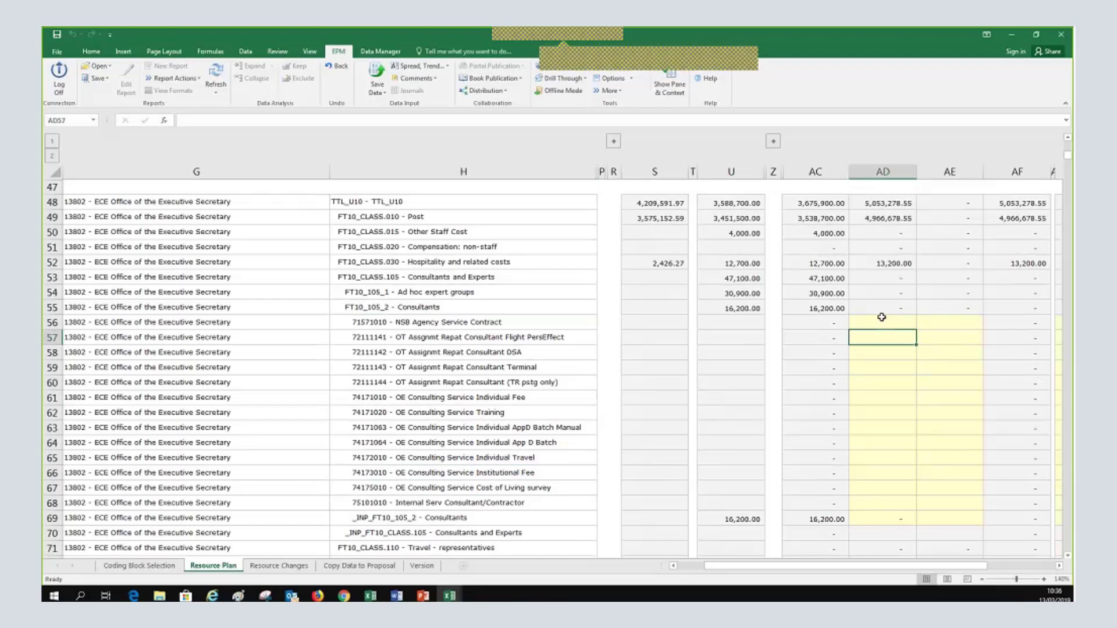
pyautogui.click(881, 317)
pyautogui.click(949, 518)
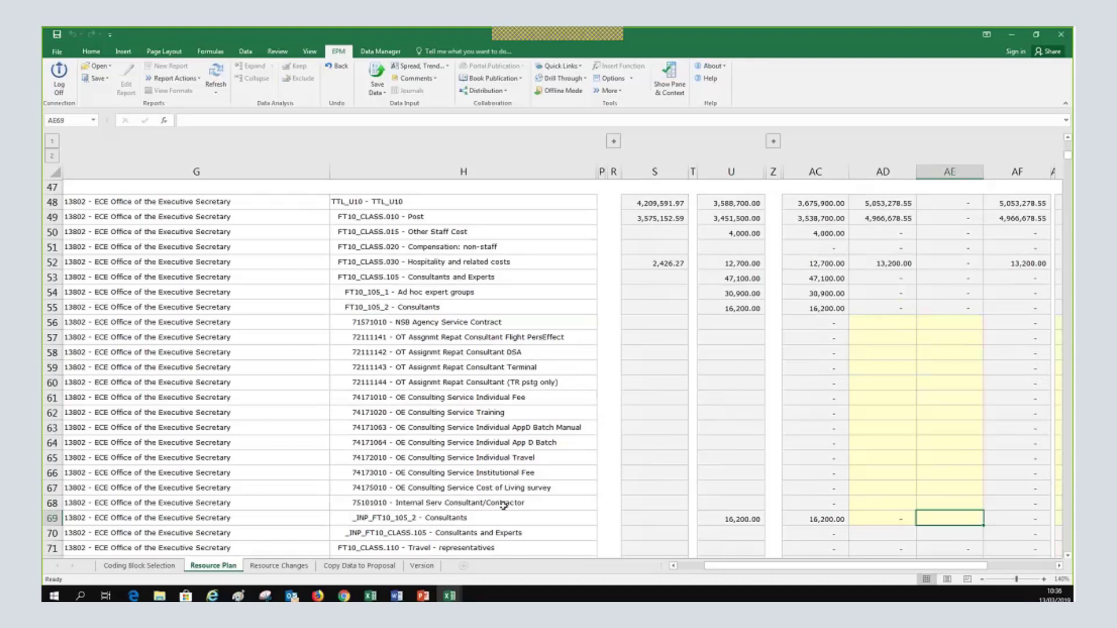
pyautogui.click(421, 326)
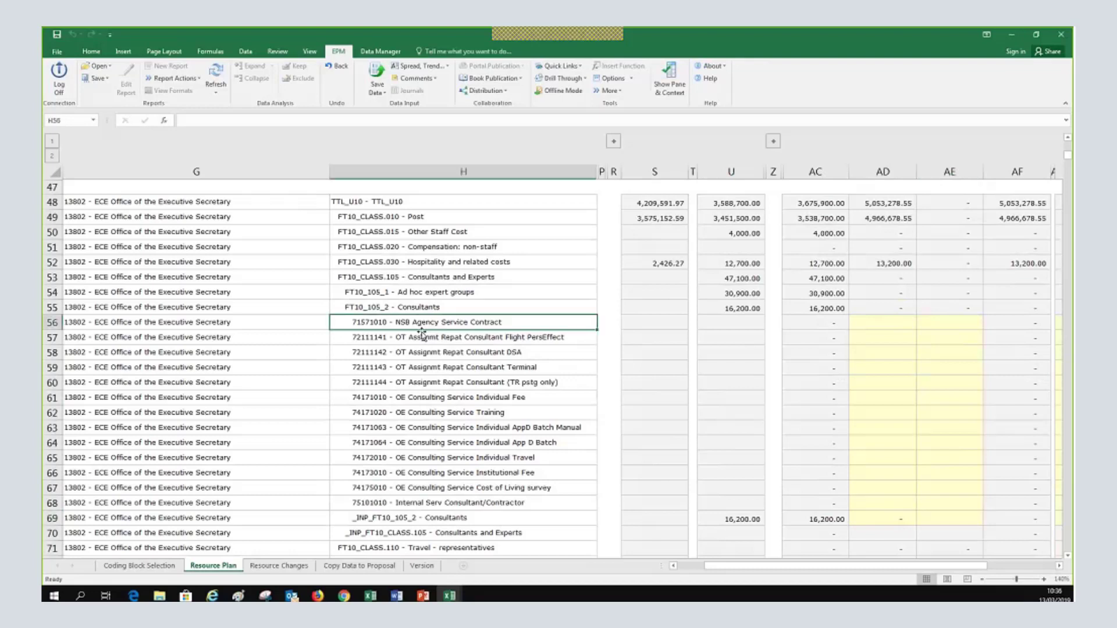
pyautogui.click(421, 335)
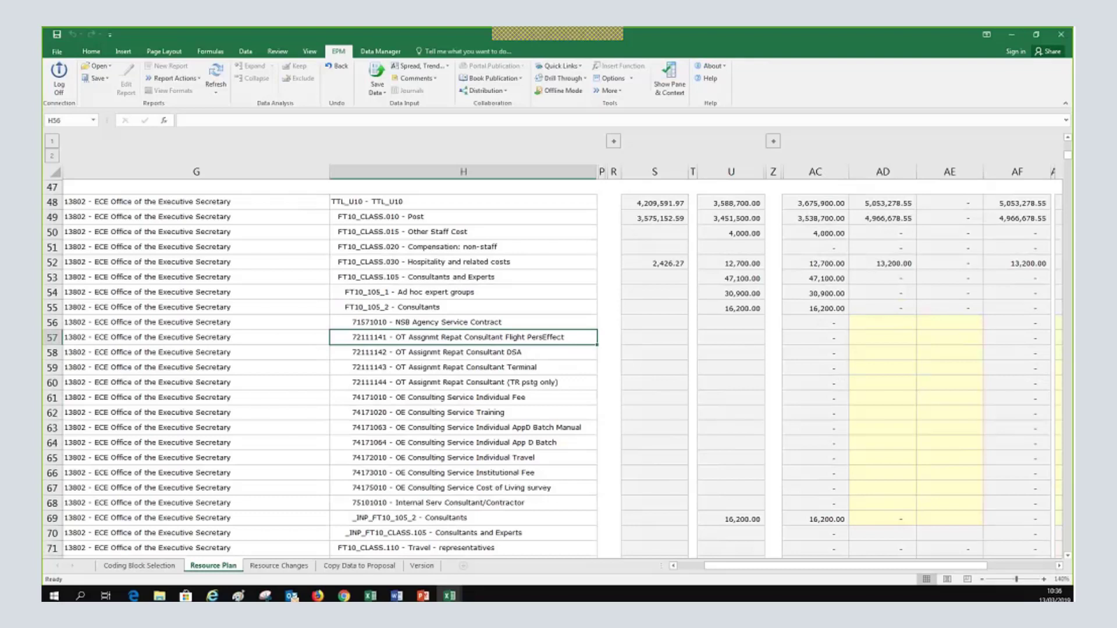
pyautogui.click(446, 499)
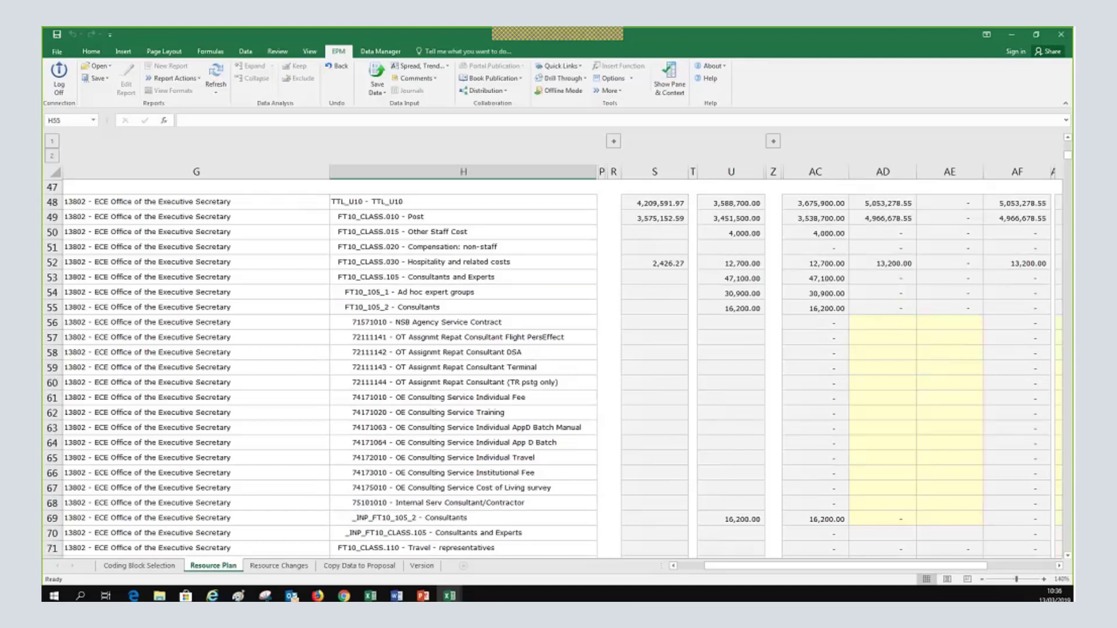
pyautogui.click(484, 308)
pyautogui.doubleClick(484, 308)
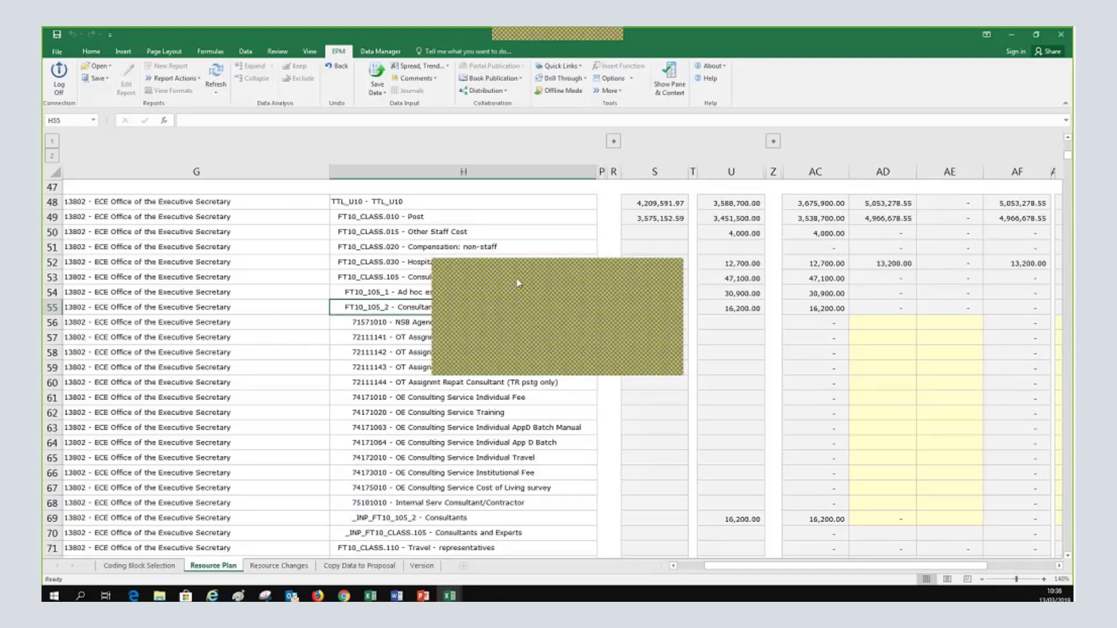
pyautogui.click(669, 365)
pyautogui.click(652, 359)
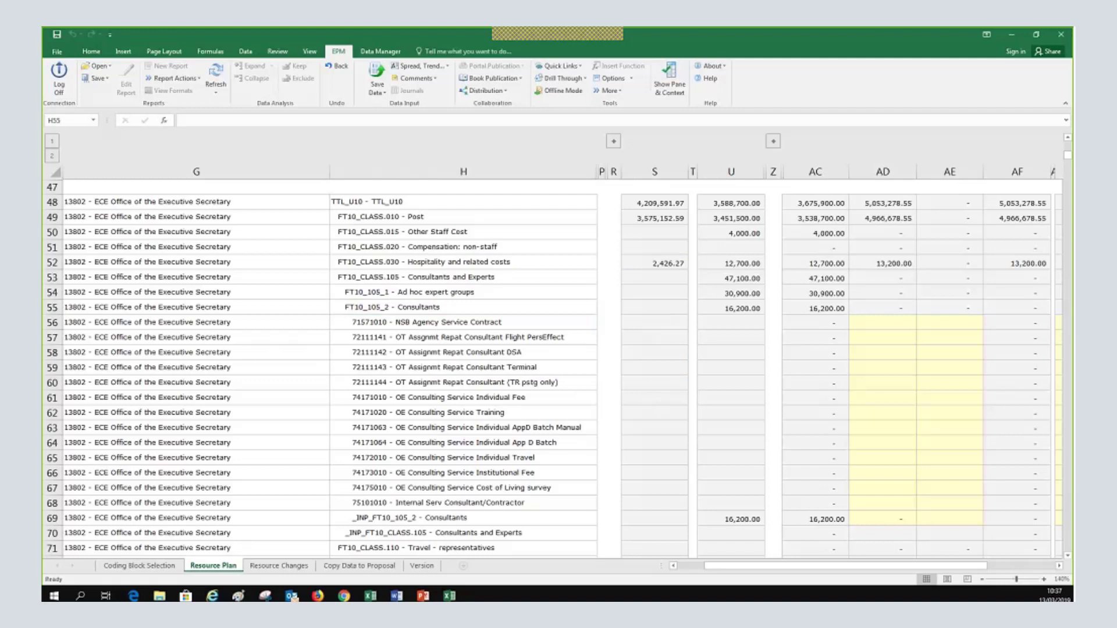
pyautogui.click(406, 306)
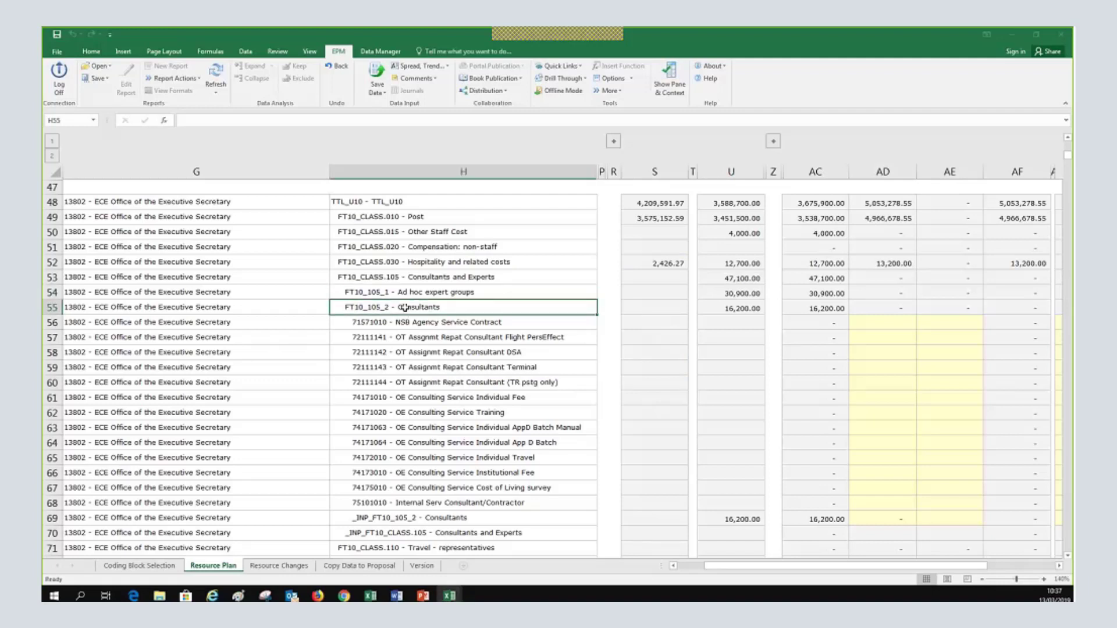
pyautogui.click(370, 338)
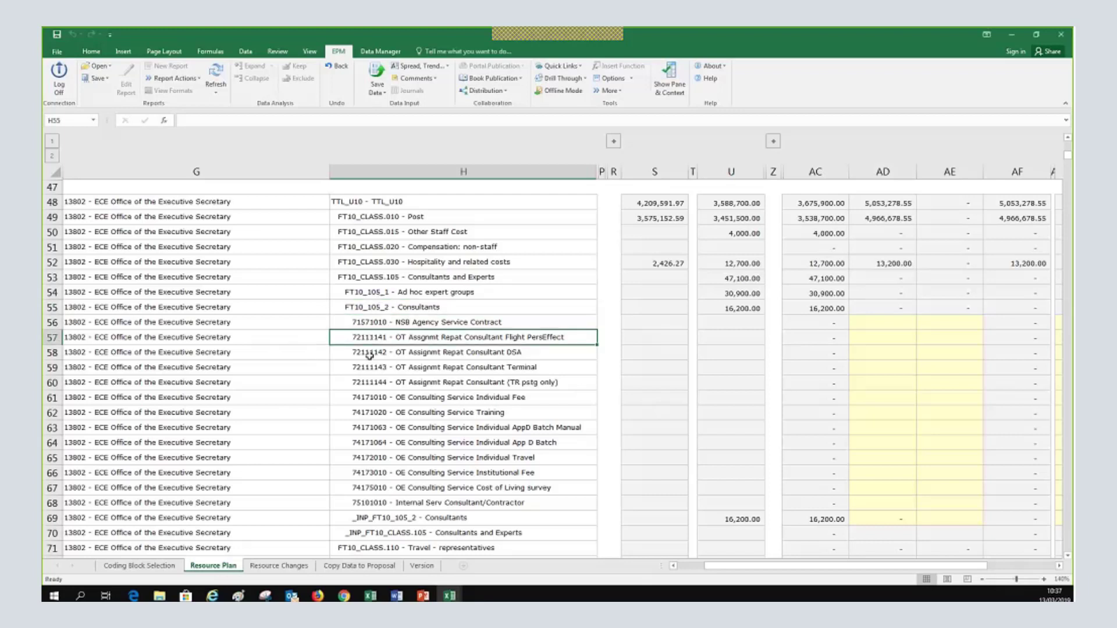
pyautogui.click(370, 382)
pyautogui.click(370, 398)
pyautogui.click(372, 413)
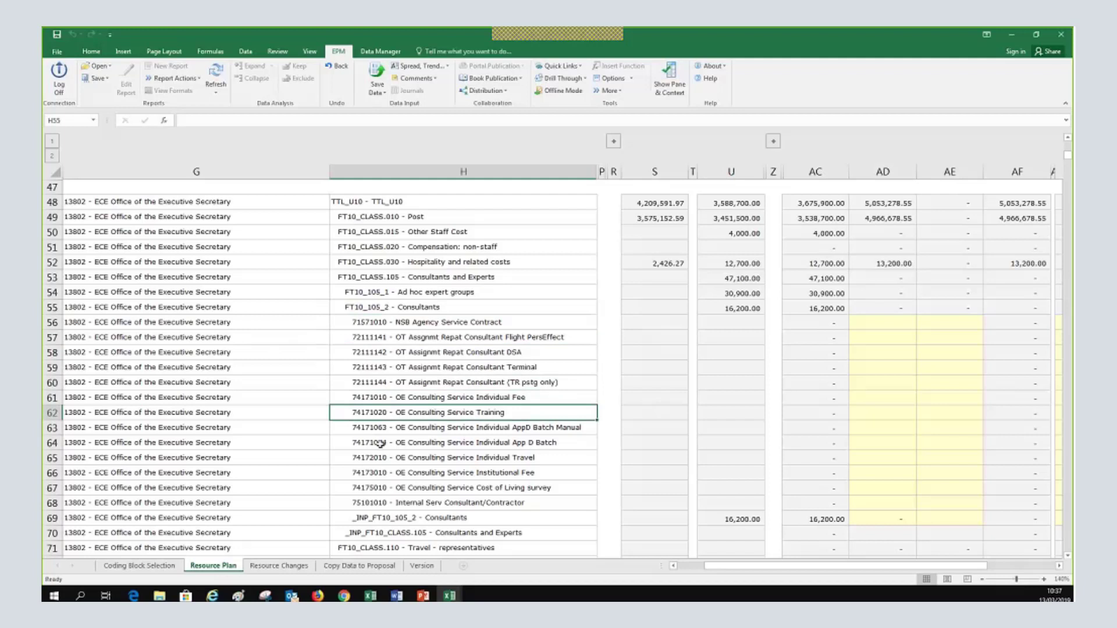
# Scroll down and select FT10_CLASS.135 - Furniture and Equipment in H76
pyautogui.scroll(-5, 381, 443)
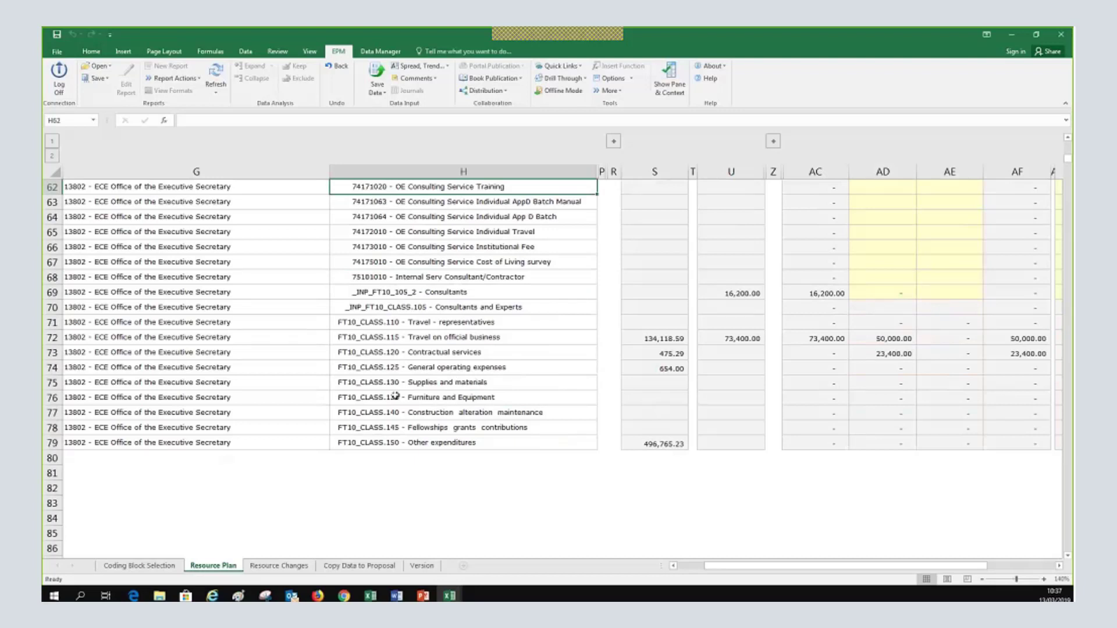
pyautogui.click(368, 397)
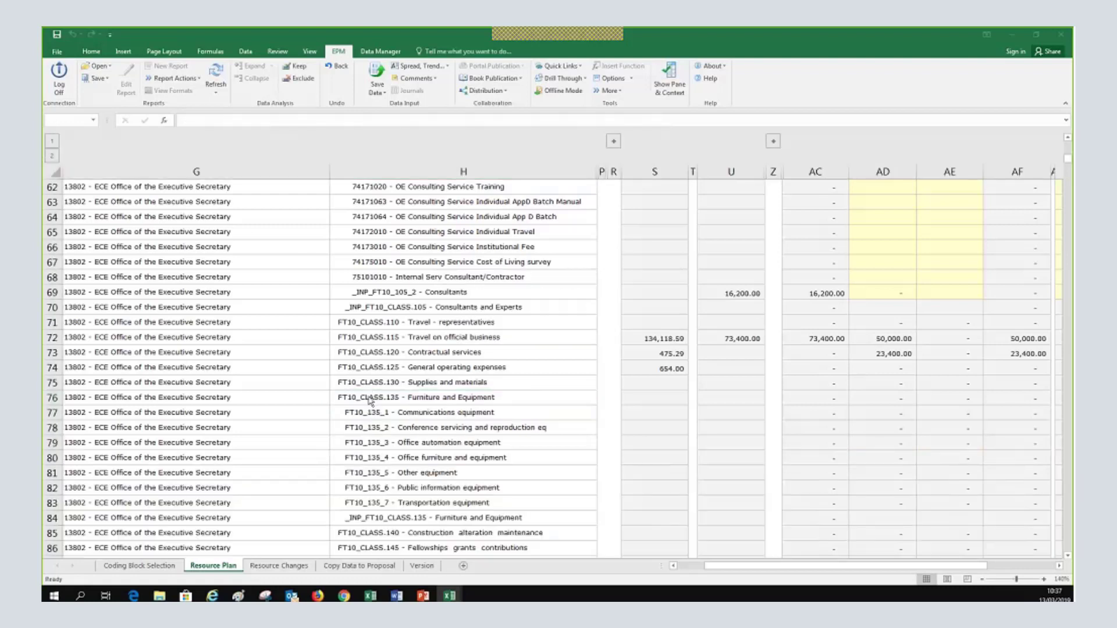
# Review the Office automation, Office furniture and Communications equipment lines under Furniture and Equipment
pyautogui.click(525, 444)
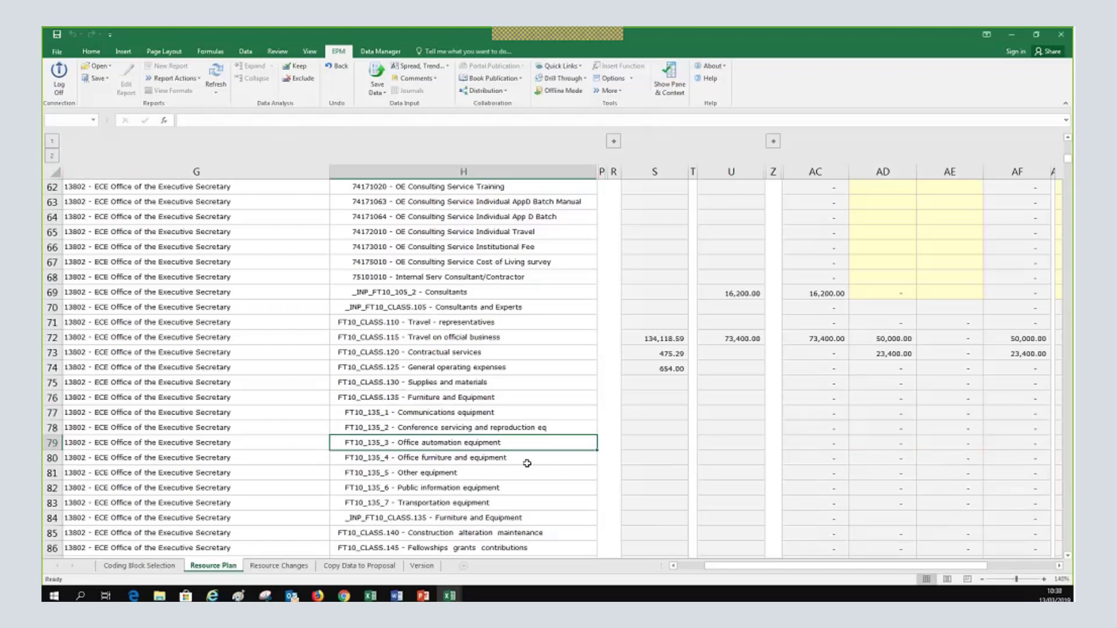
pyautogui.click(527, 464)
pyautogui.click(492, 419)
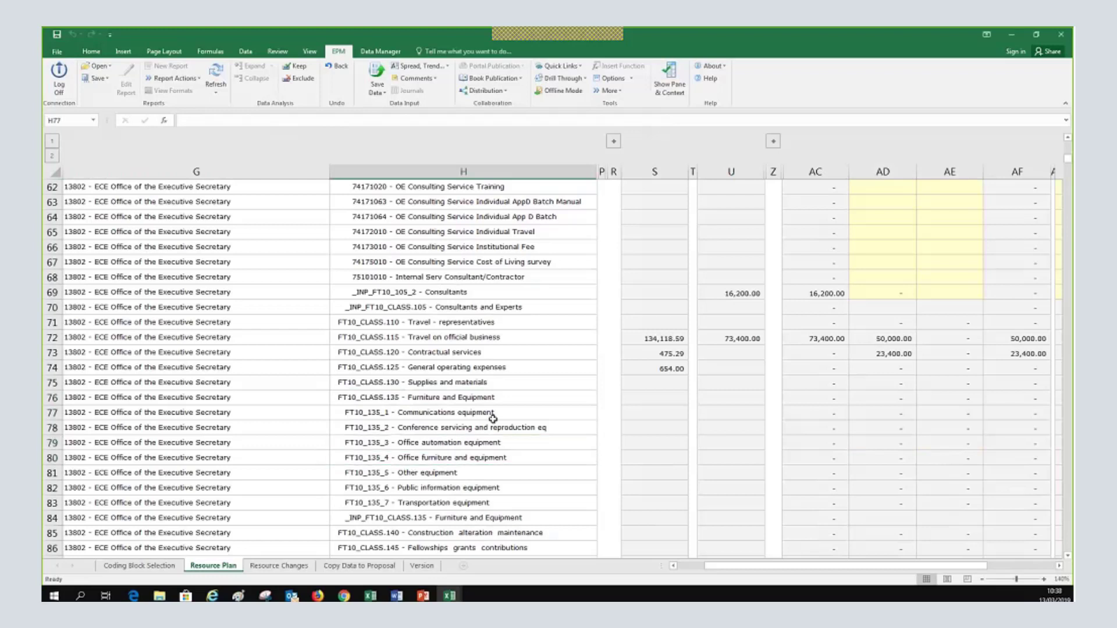
pyautogui.click(423, 459)
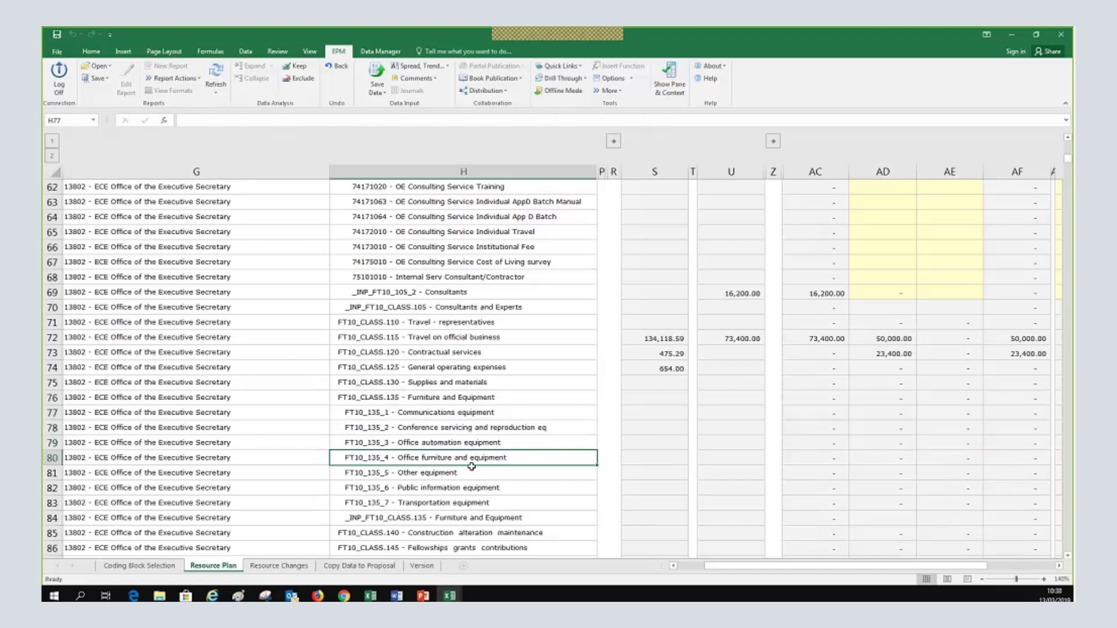
pyautogui.scroll(2, 471, 465)
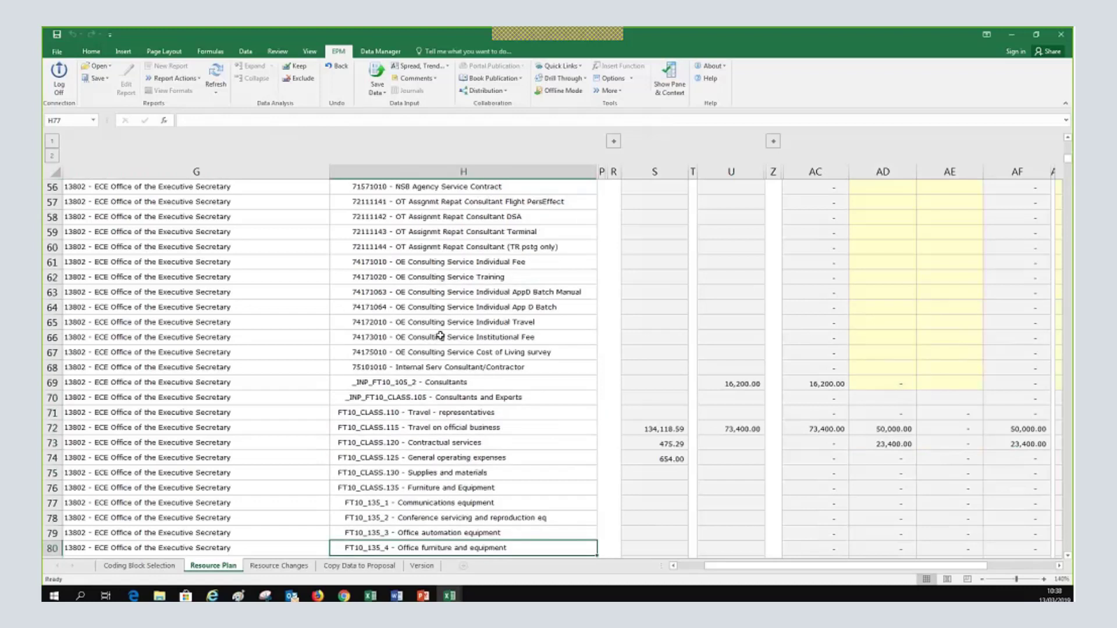
pyautogui.scroll(1, 380, 251)
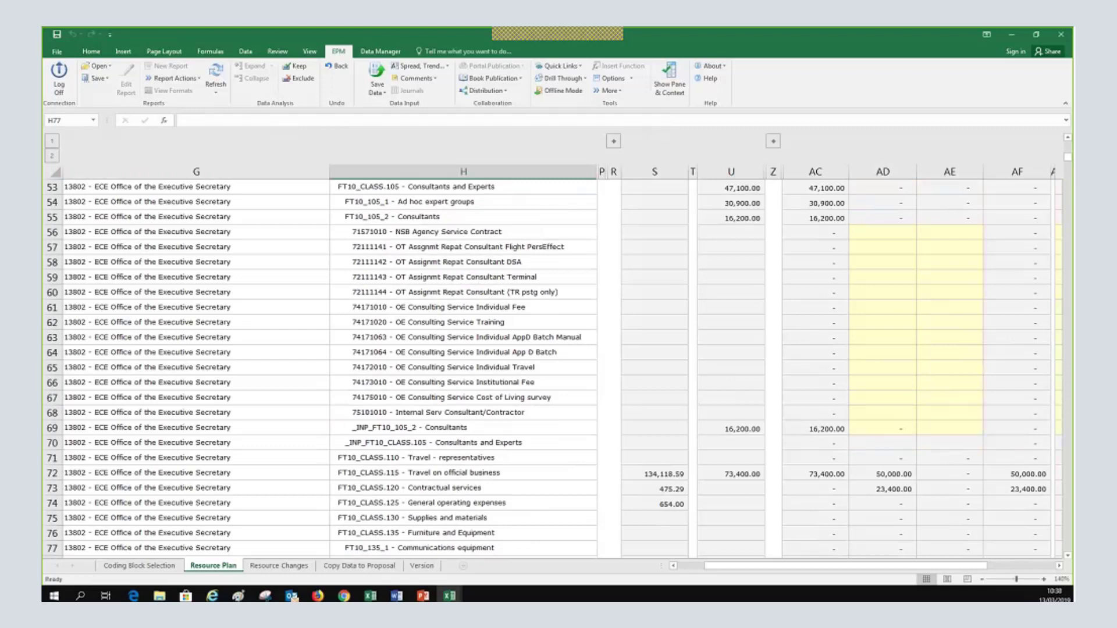
pyautogui.press('Down')
pyautogui.press('Down')
pyautogui.press('Down')
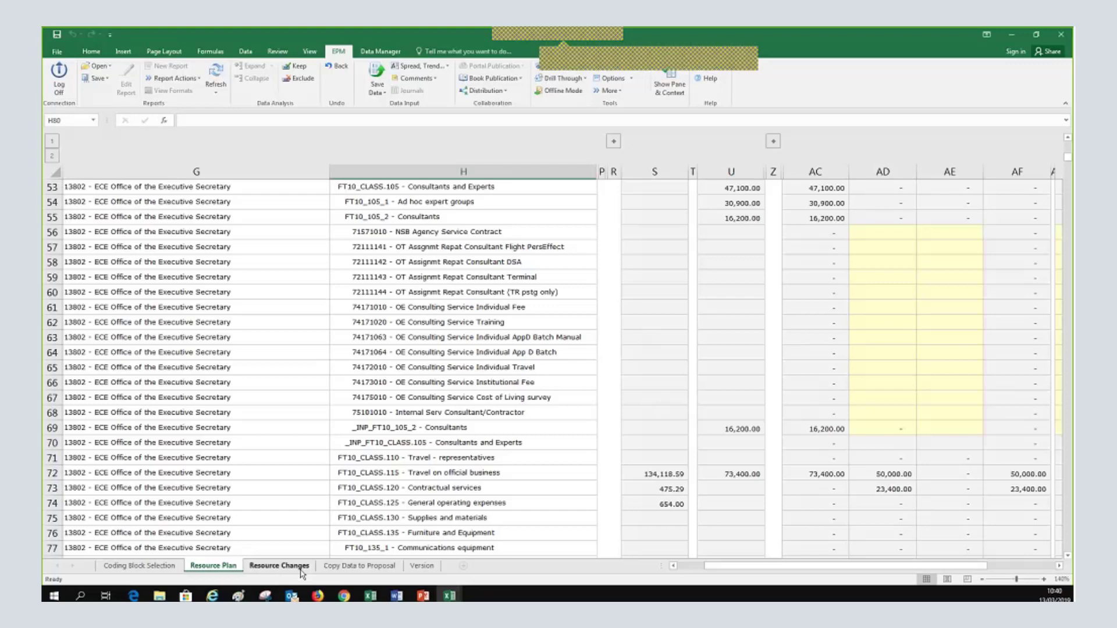
# Switch to Coding Block Selection and back to Resource Plan so the EPM pane reappears
pyautogui.scroll(5, 418, 527)
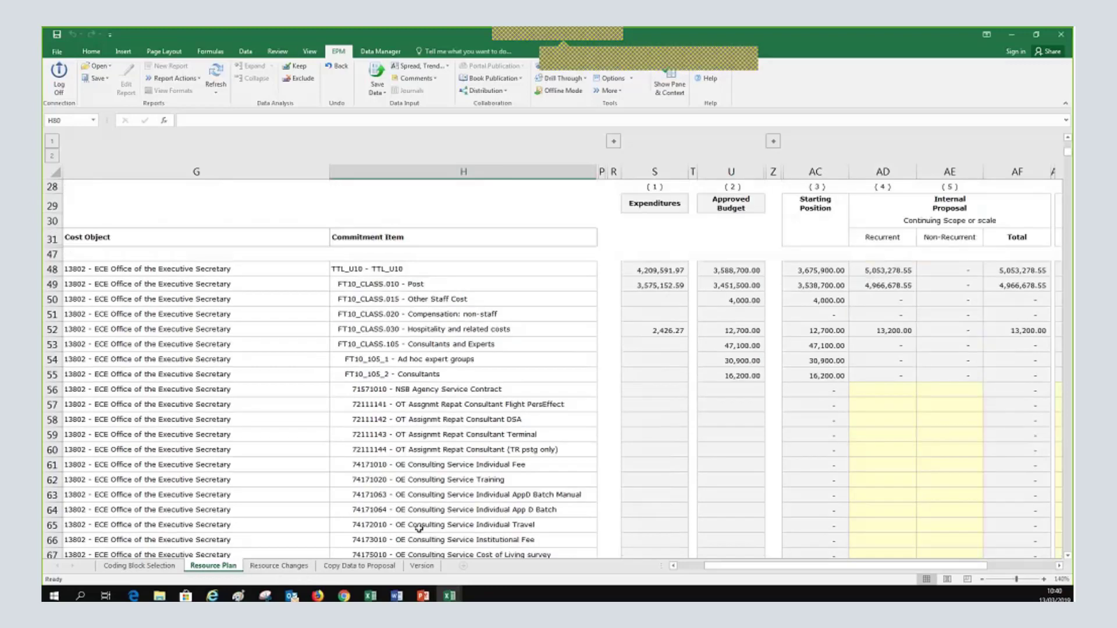
pyautogui.scroll(9, 419, 527)
pyautogui.scroll(-8, 419, 527)
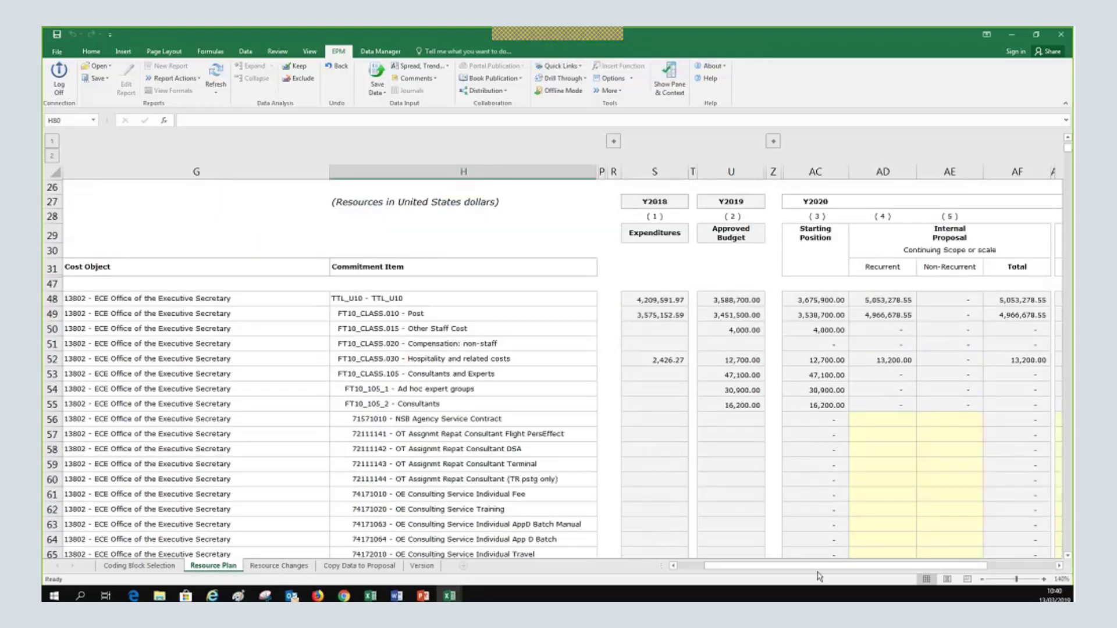
pyautogui.moveTo(816, 569); pyautogui.dragTo(759, 573)
pyautogui.scroll(-2, 355, 465)
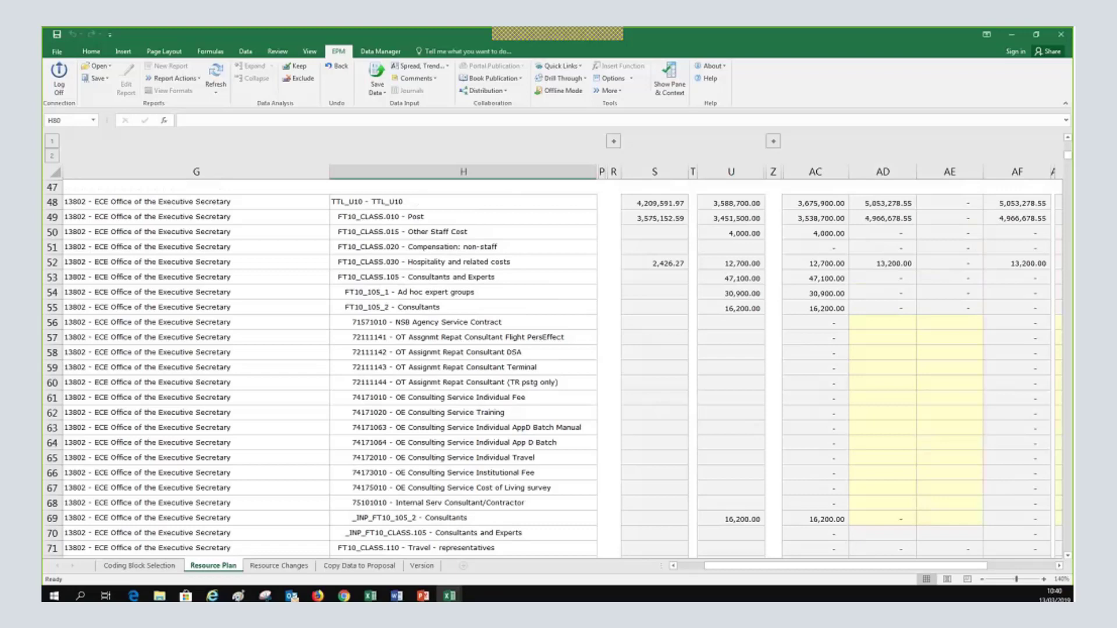
pyautogui.click(139, 565)
pyautogui.click(204, 566)
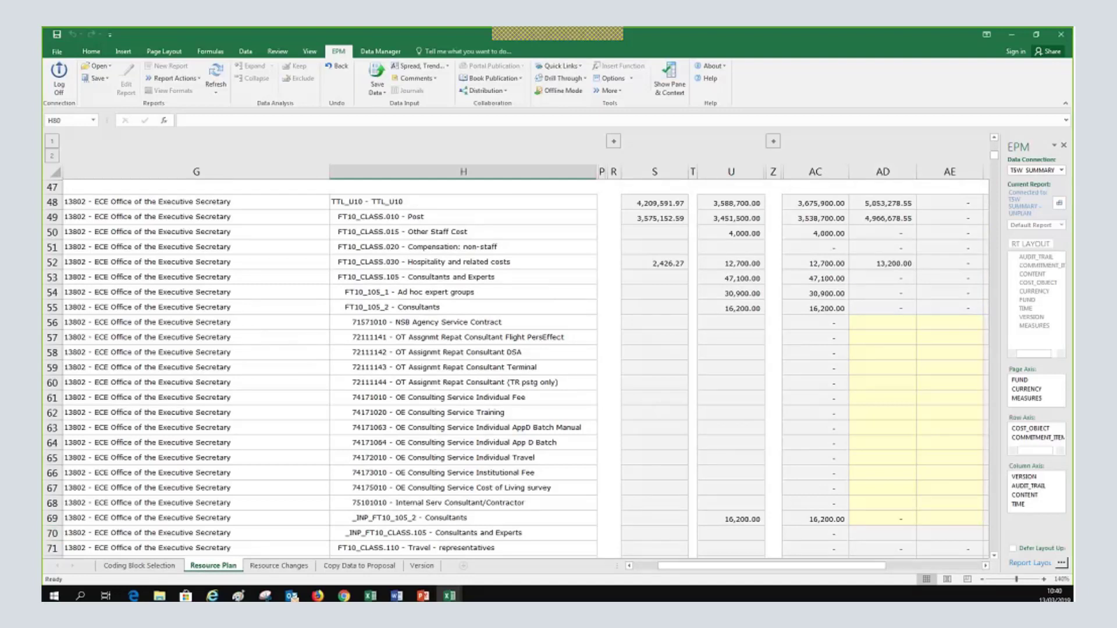
pyautogui.click(443, 307)
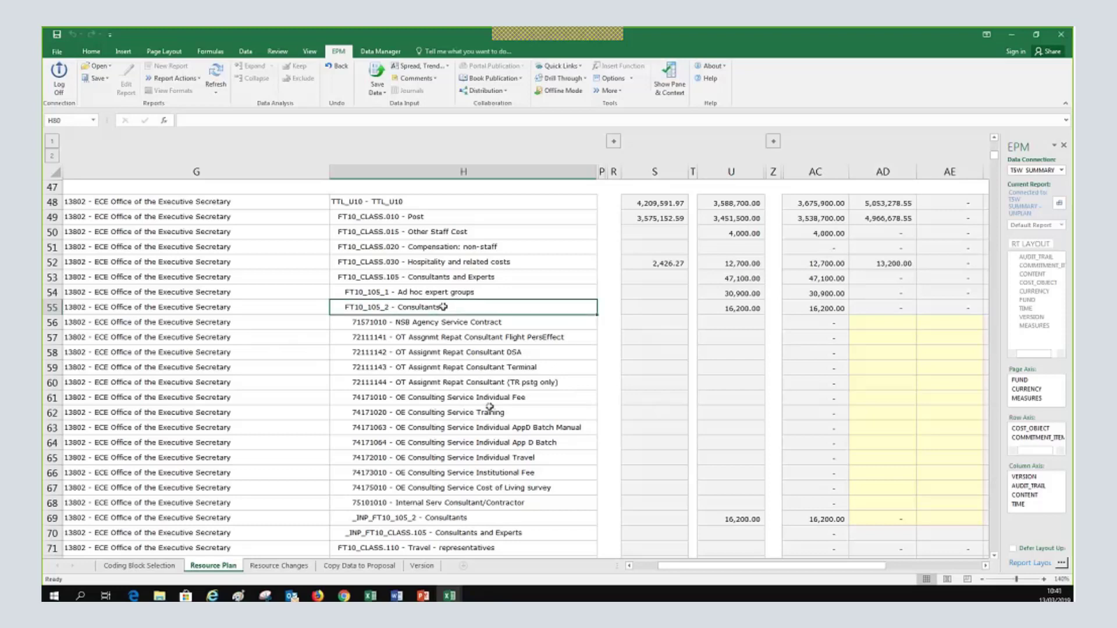
pyautogui.scroll(1, 490, 408)
pyautogui.scroll(-1, 489, 408)
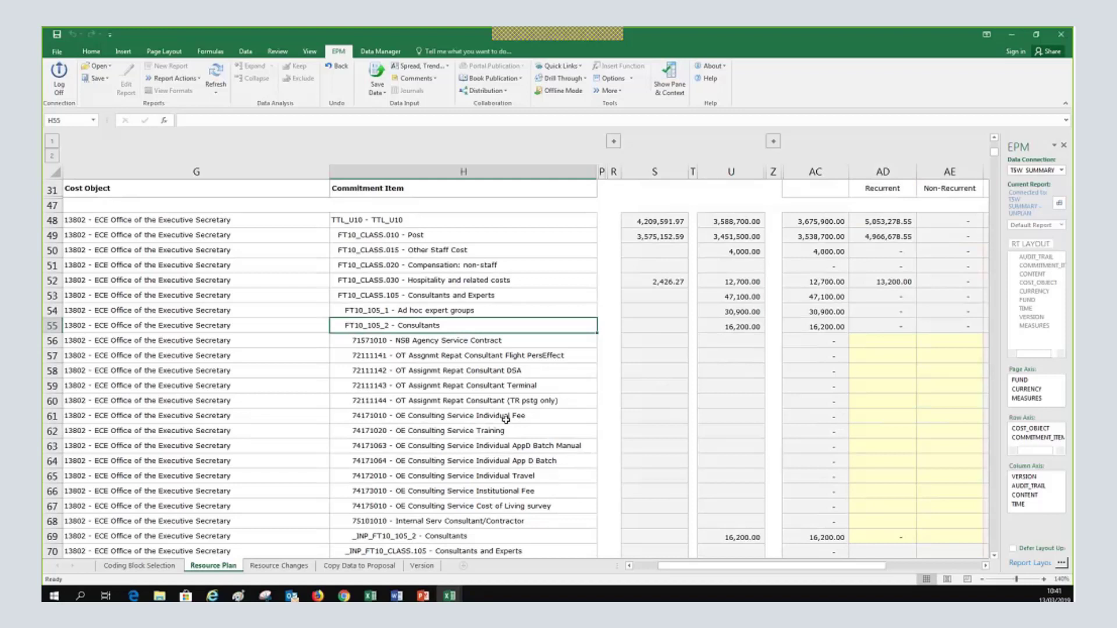
pyautogui.click(506, 419)
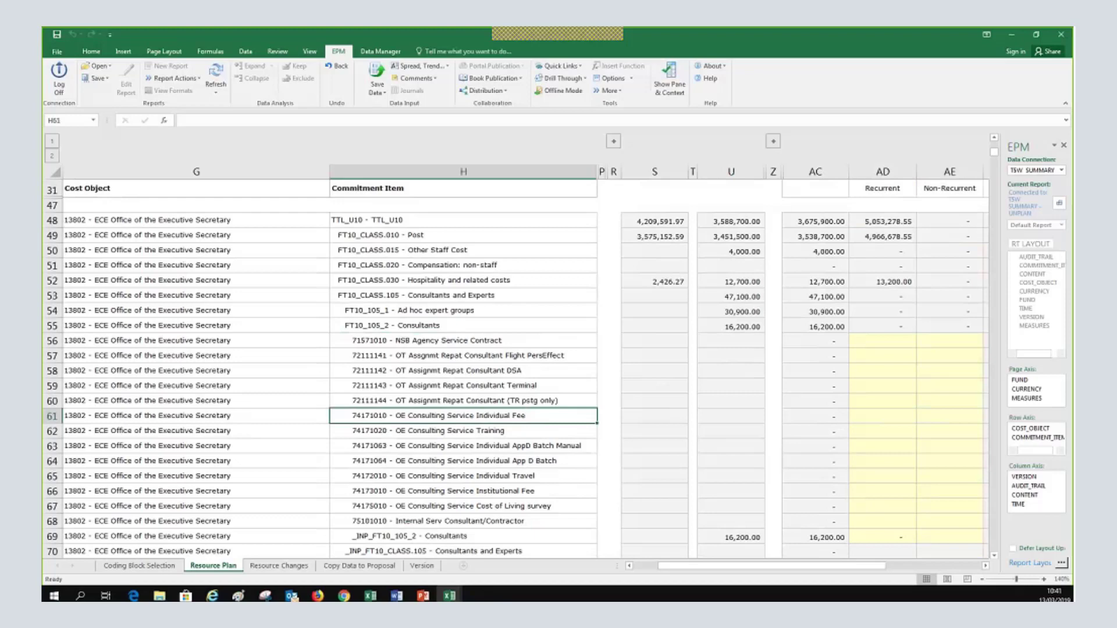
pyautogui.click(985, 566)
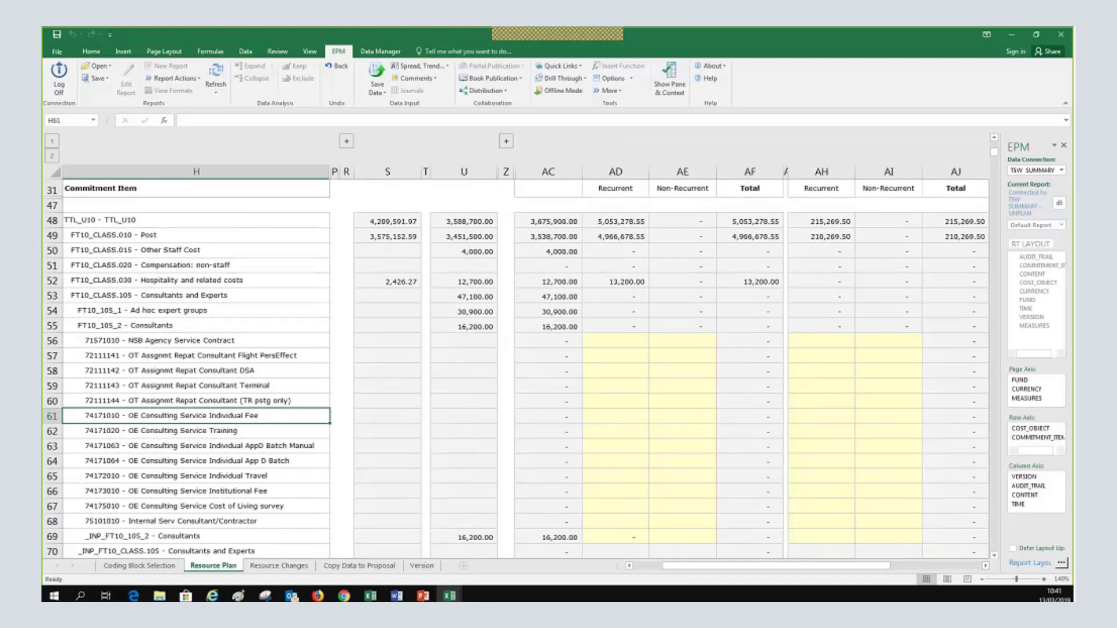
pyautogui.click(615, 189)
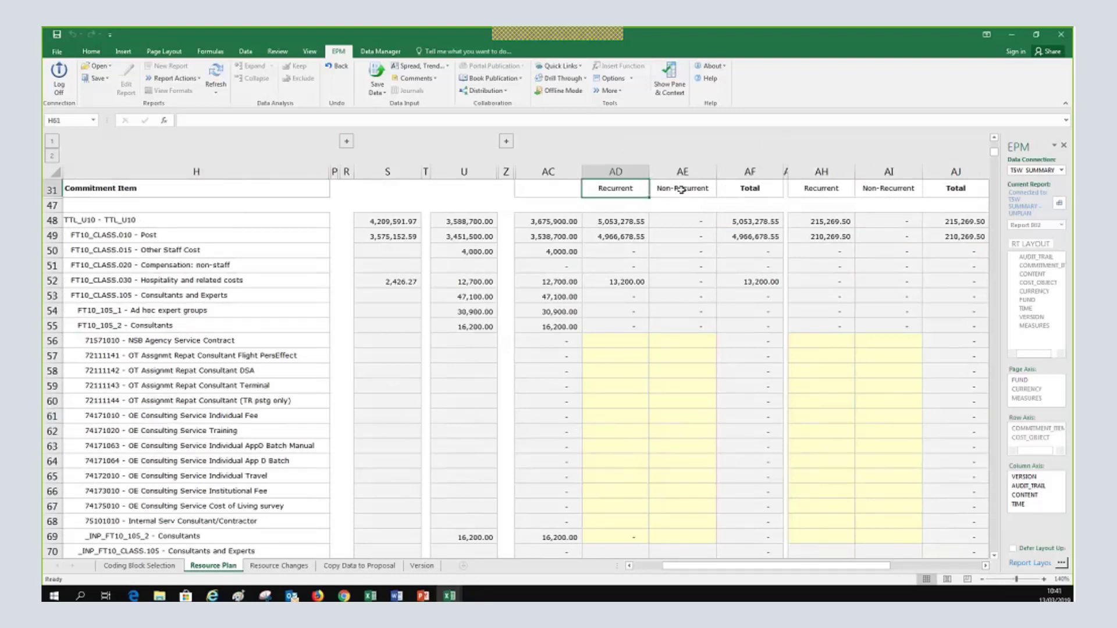
pyautogui.click(681, 189)
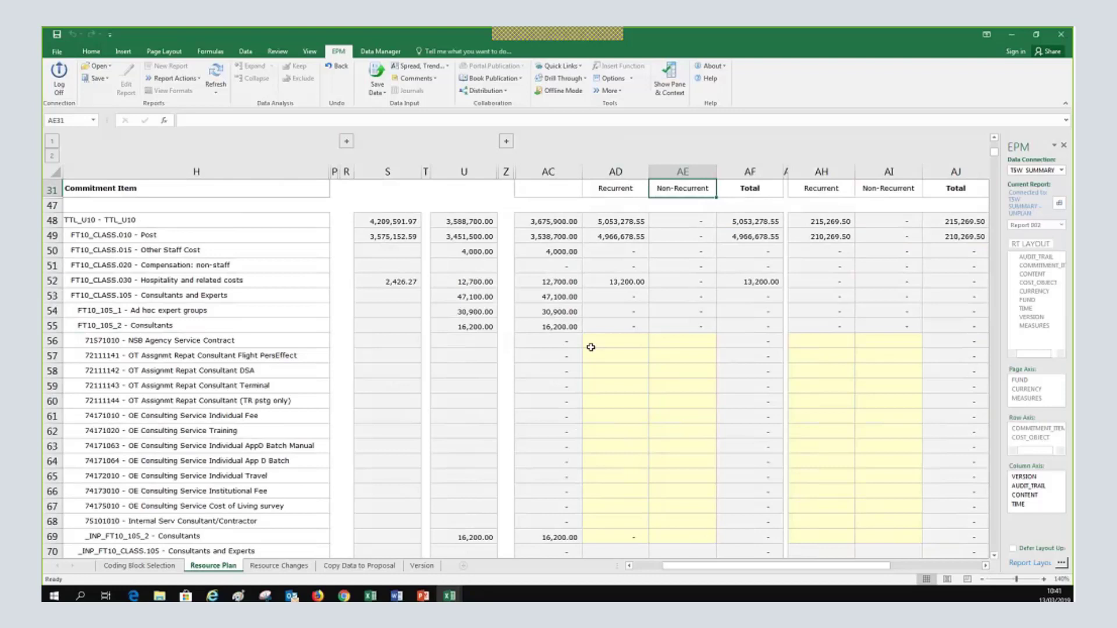
pyautogui.press('Left')
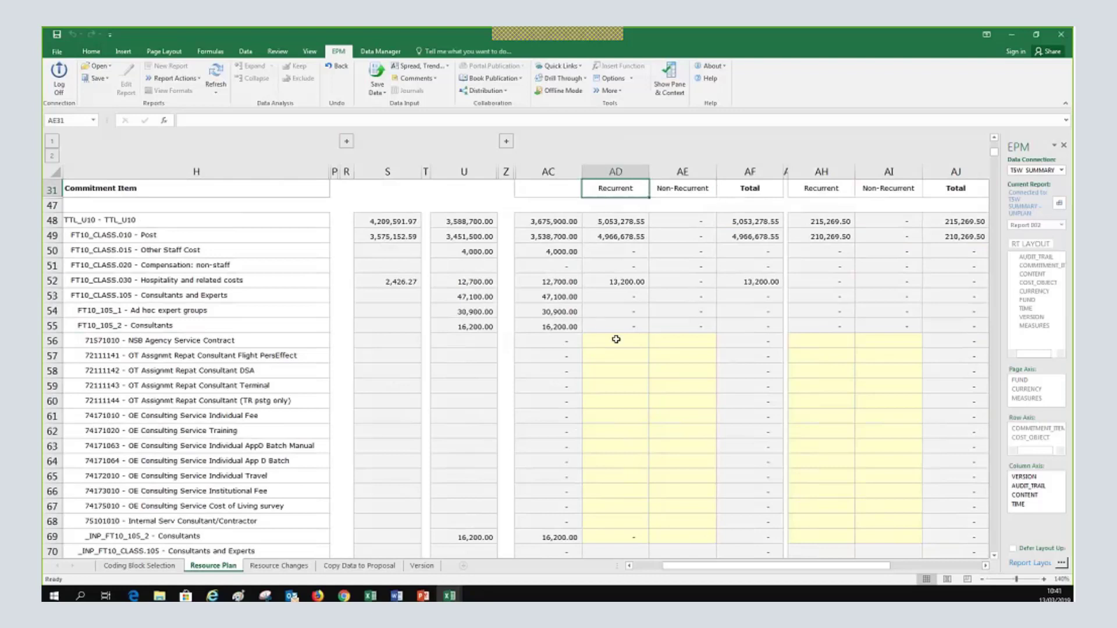
pyautogui.click(616, 339)
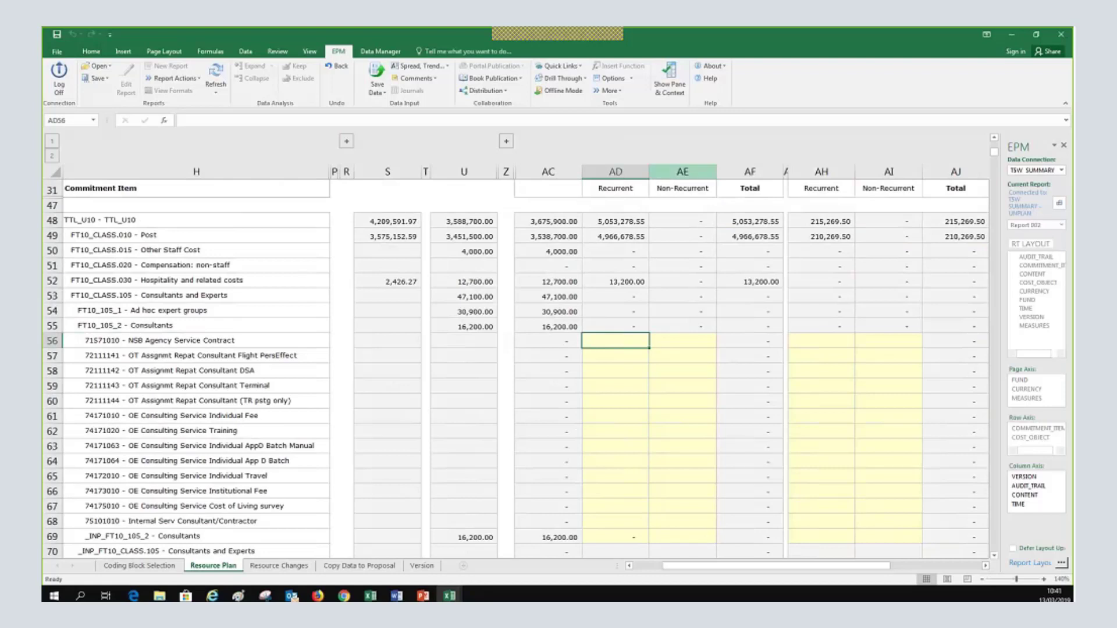
pyautogui.click(296, 416)
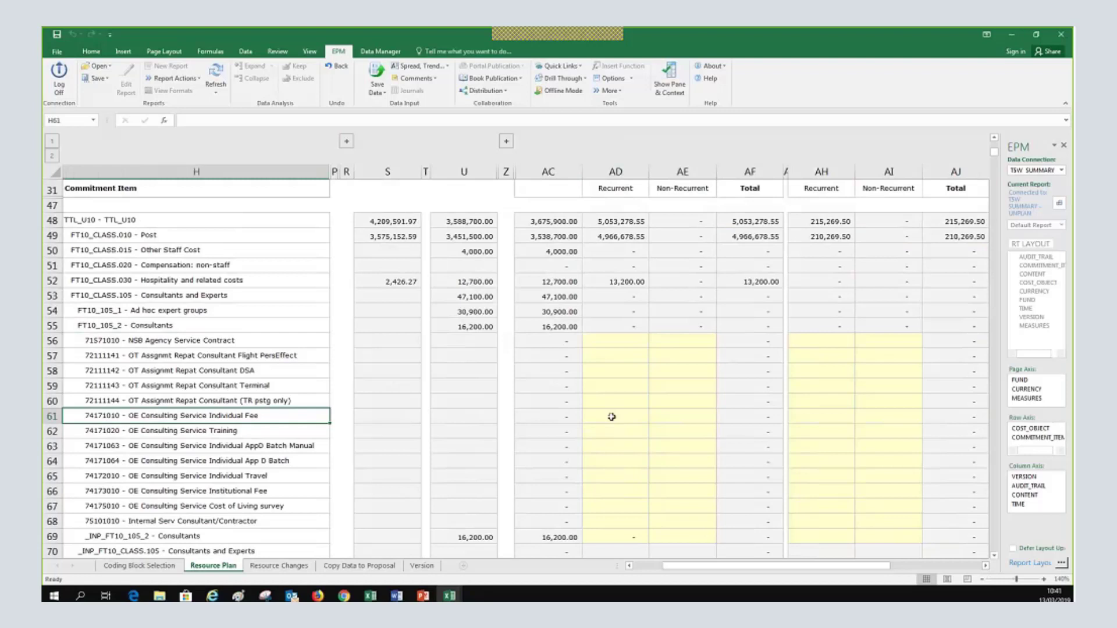
pyautogui.click(670, 417)
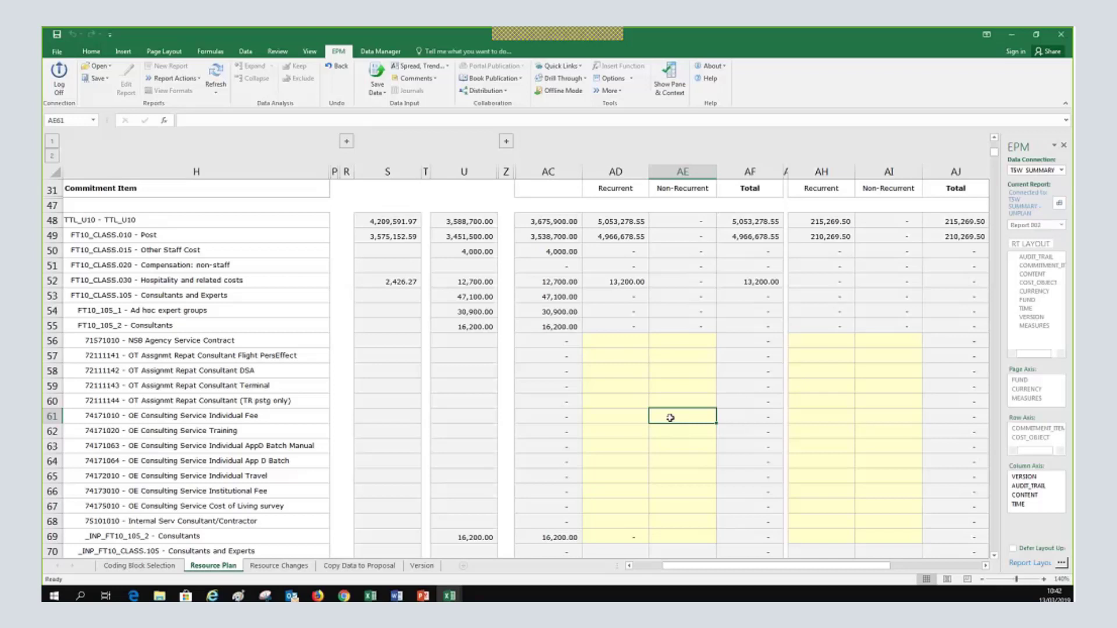
# Enter 20,000 as the Non-Recurrent Individual Fee in AE61 and view the Total Resources columns
pyautogui.doubleClick(670, 417)
pyautogui.write('20,000')
pyautogui.press('Return')
pyautogui.scroll(5, 687, 413)
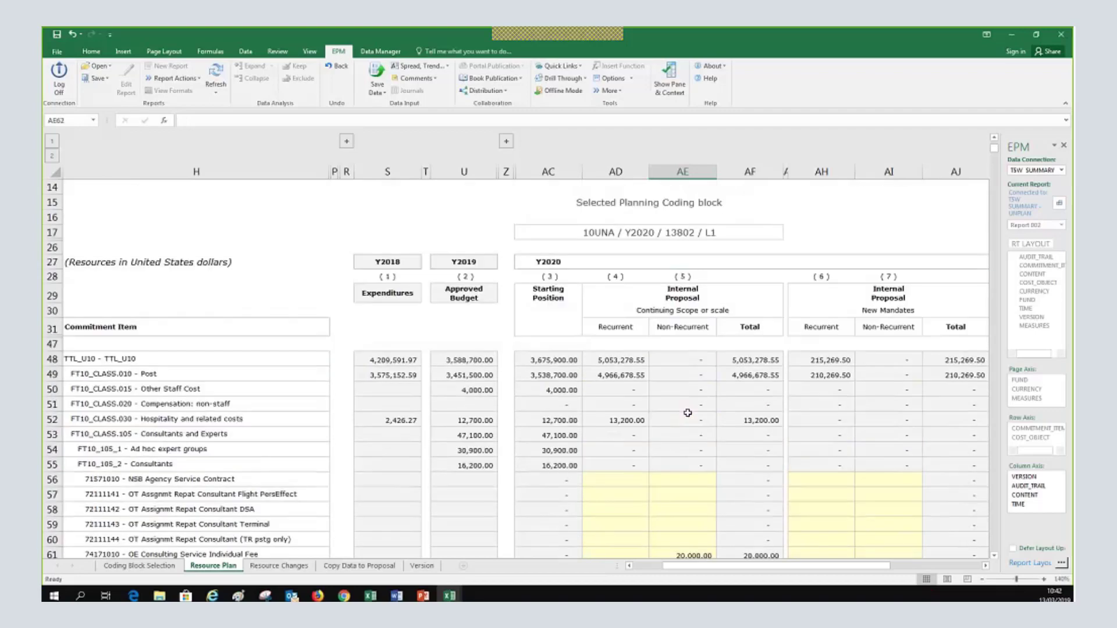
pyautogui.scroll(-1, 688, 413)
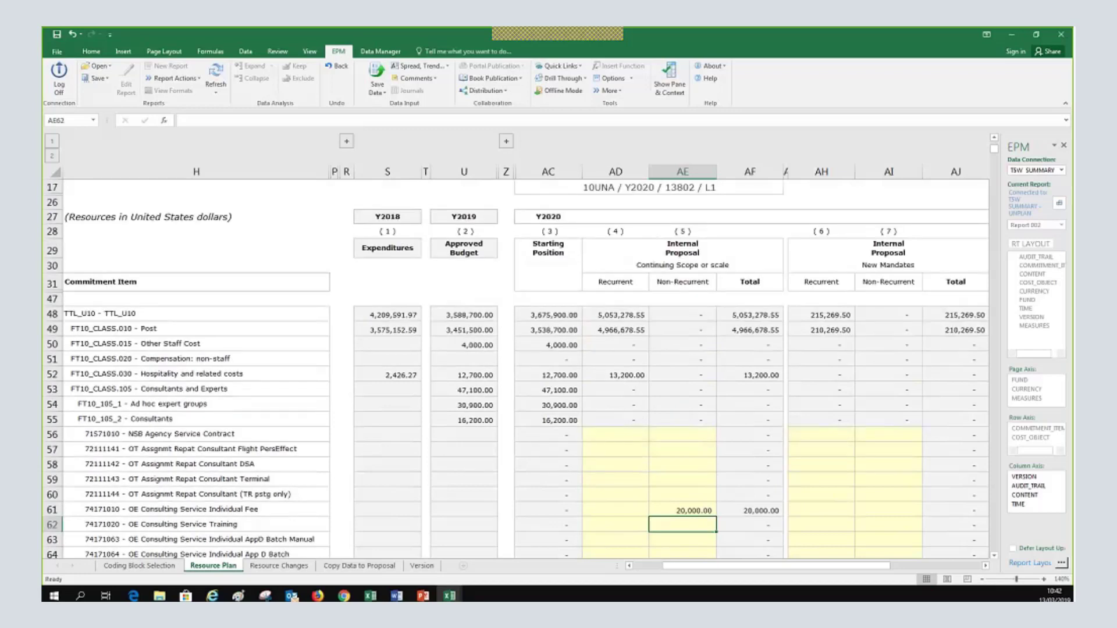
pyautogui.click(986, 565)
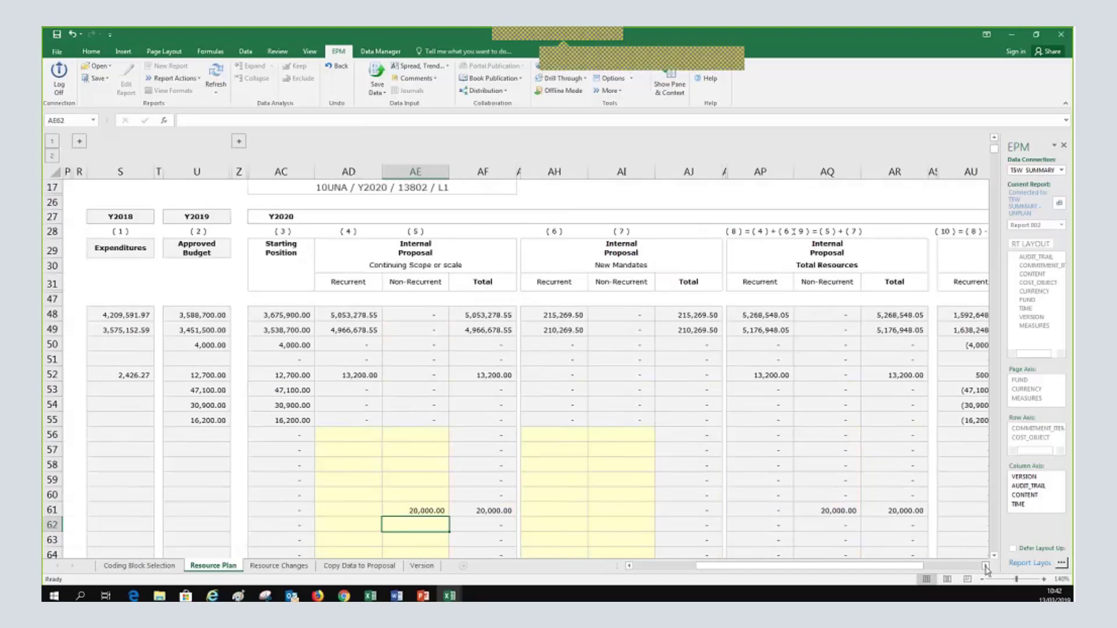
pyautogui.click(985, 565)
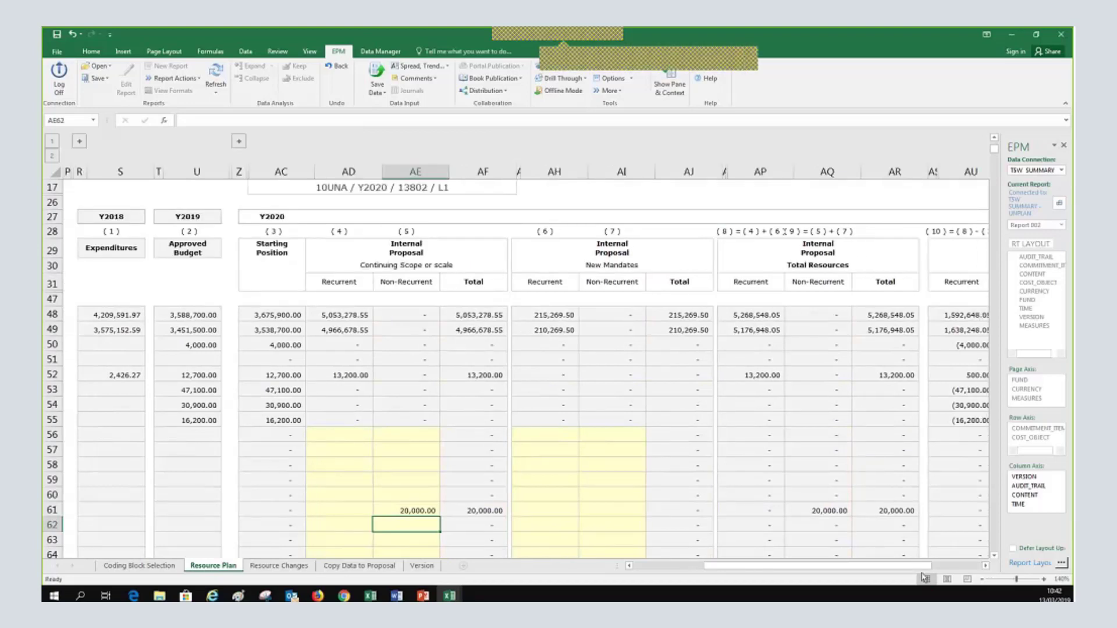
pyautogui.click(985, 565)
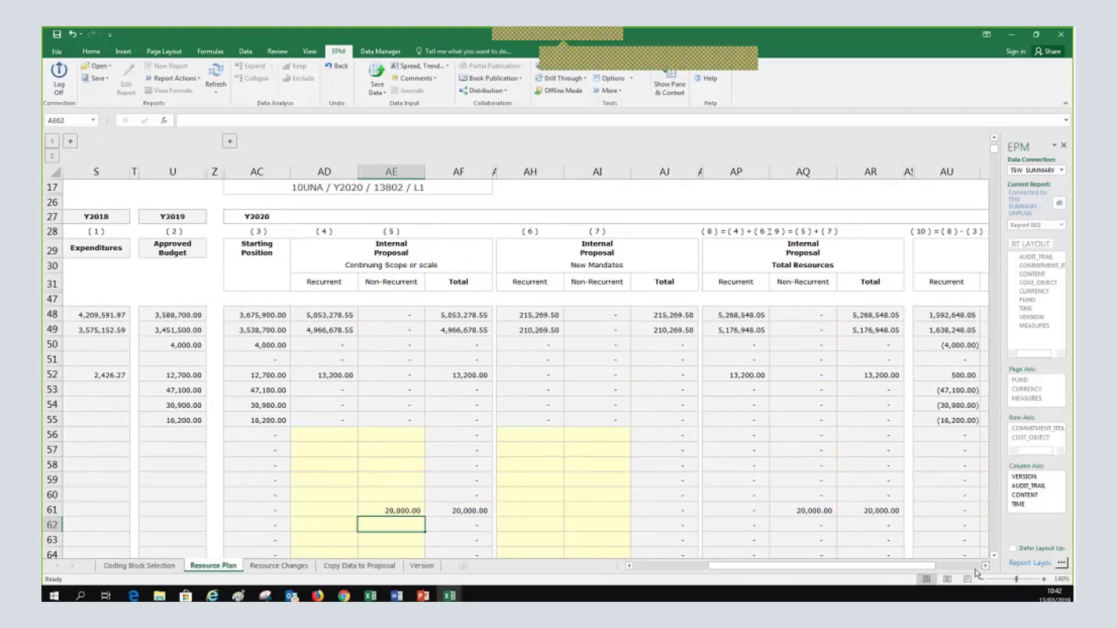
pyautogui.moveTo(899, 568)
pyautogui.mouseDown()
pyautogui.moveTo(922, 571)
pyautogui.moveTo(812, 570)
pyautogui.moveTo(890, 573)
pyautogui.mouseUp()
pyautogui.click(631, 567)
pyautogui.click(630, 567)
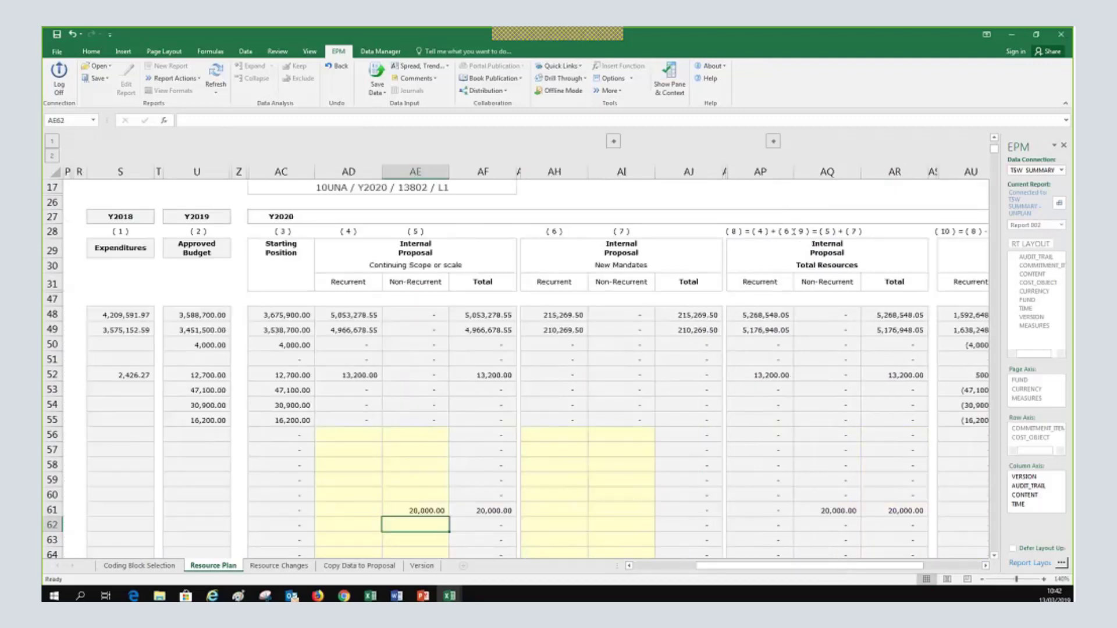
pyautogui.click(629, 566)
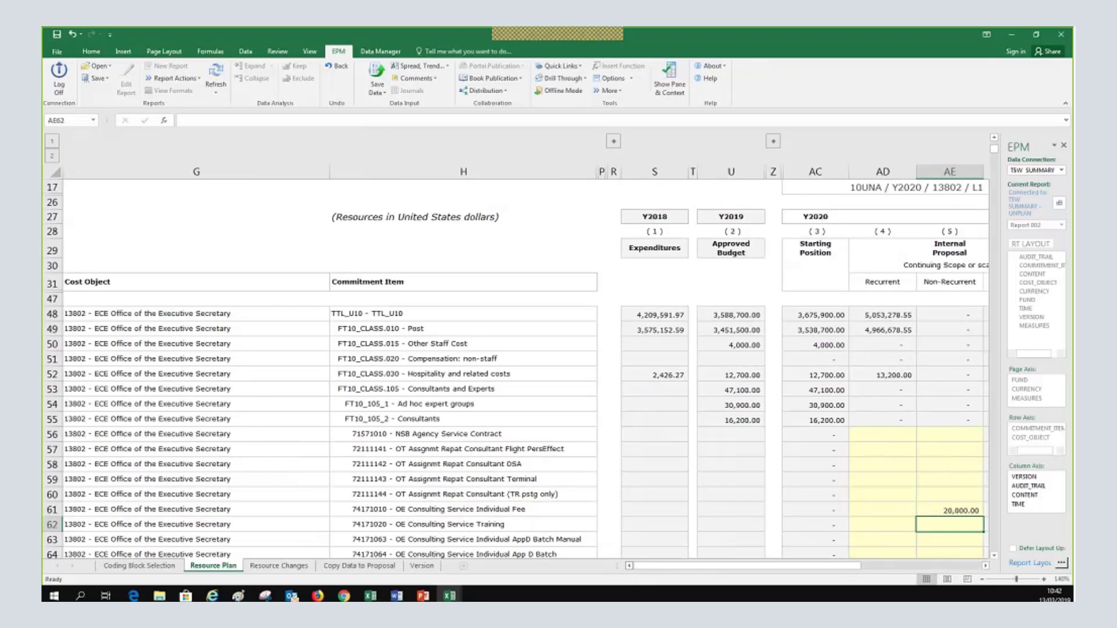
pyautogui.scroll(-1, 389, 463)
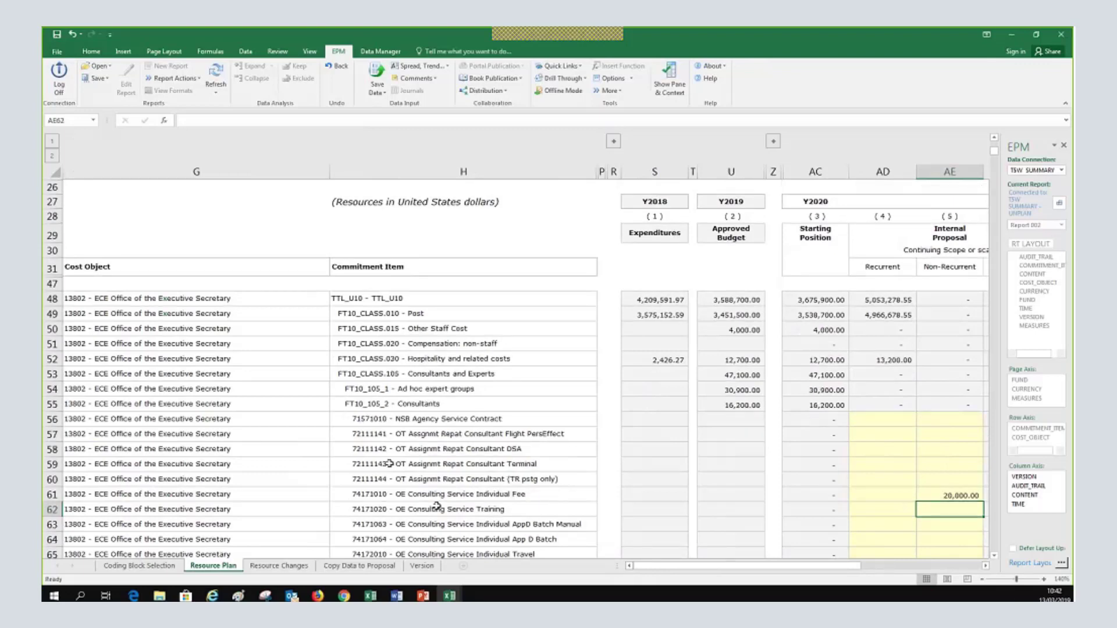
pyautogui.scroll(-2, 437, 506)
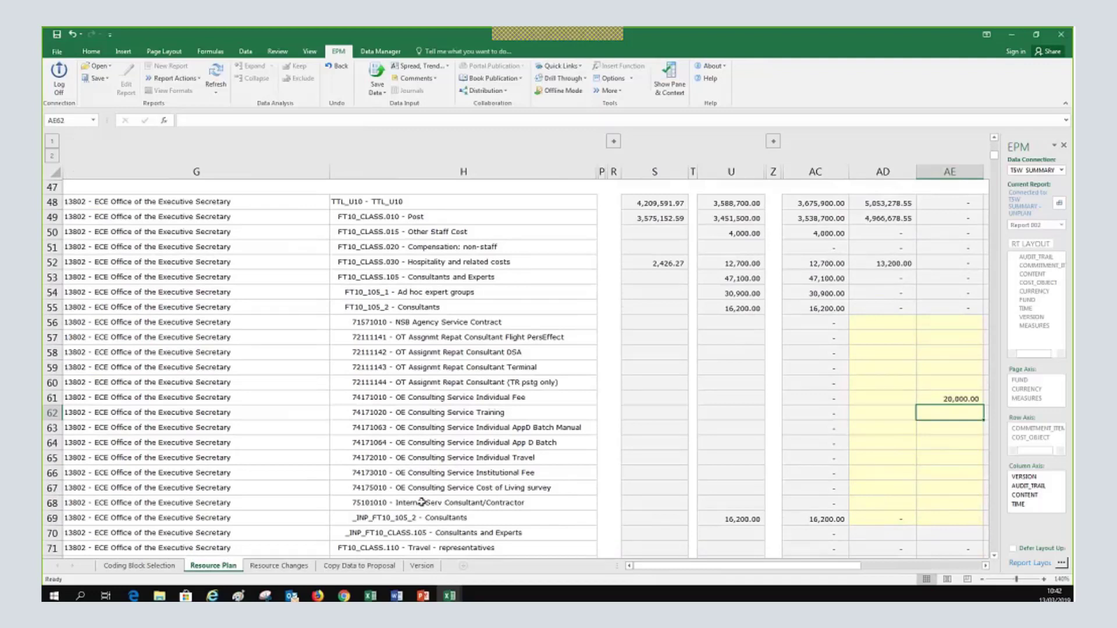
pyautogui.scroll(1, 414, 334)
pyautogui.scroll(-2, 414, 334)
pyautogui.scroll(-1, 435, 450)
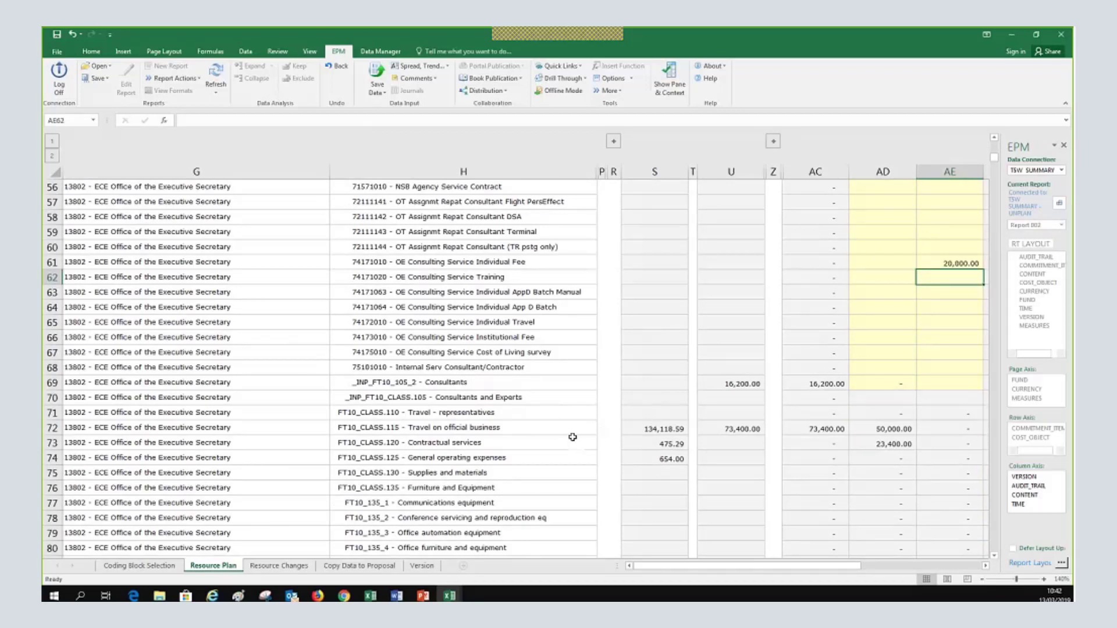
pyautogui.click(497, 428)
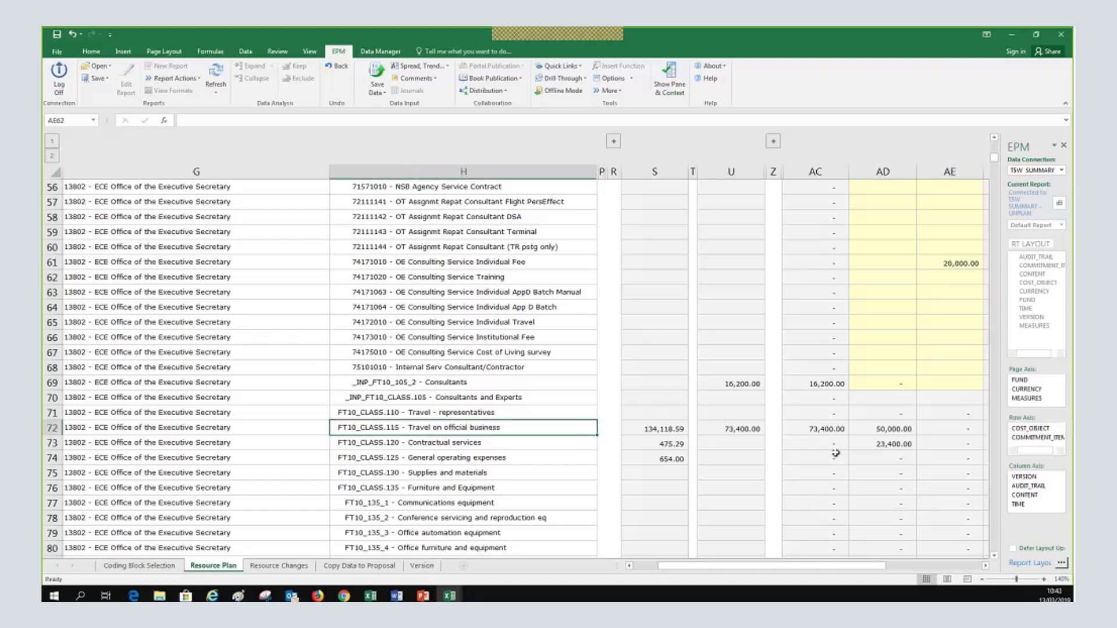
pyautogui.scroll(1, 766, 483)
pyautogui.scroll(5, 766, 482)
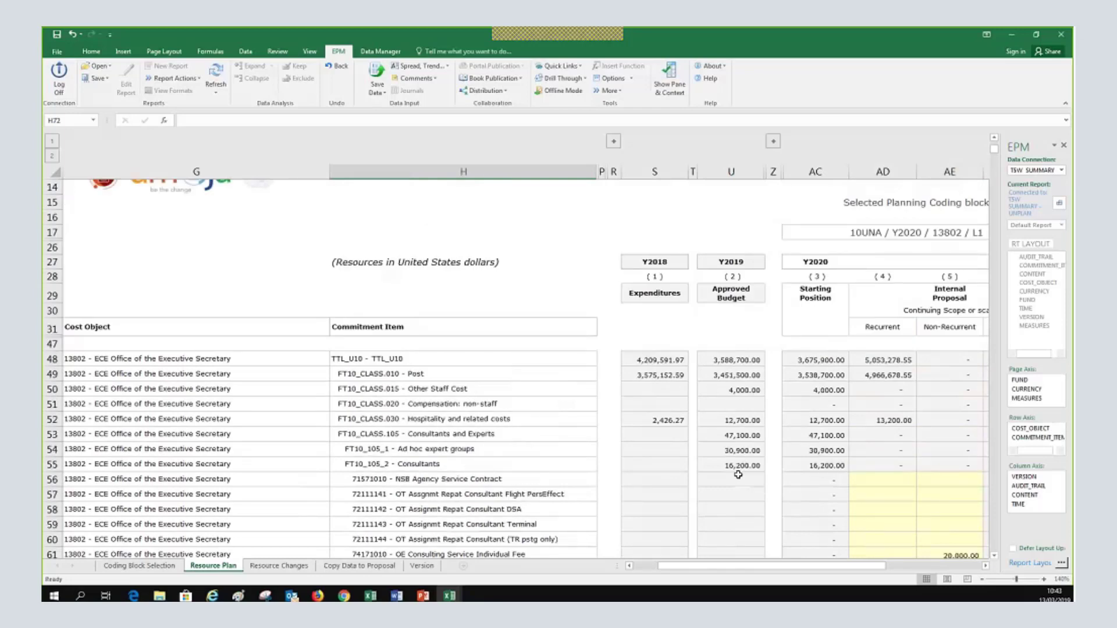
pyautogui.scroll(-3, 700, 471)
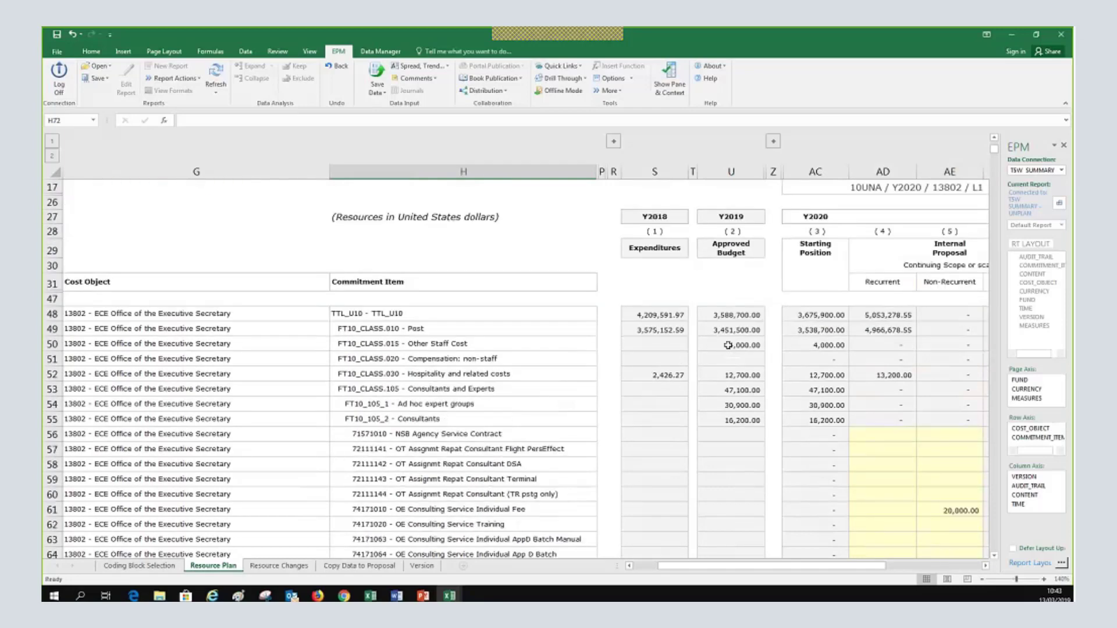
pyautogui.scroll(-3, 700, 472)
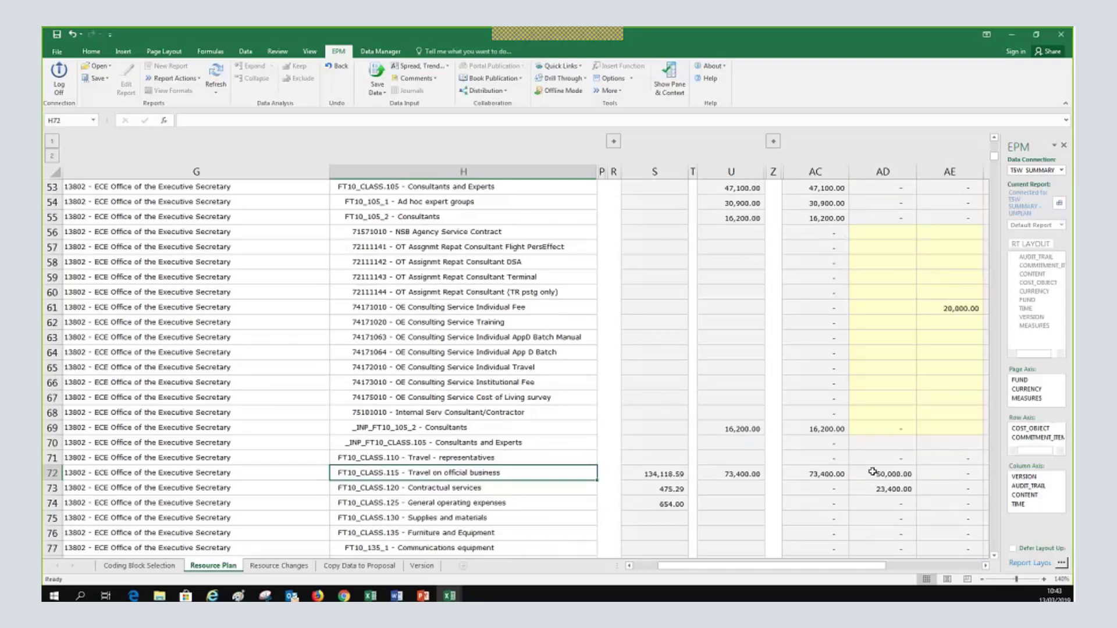
pyautogui.scroll(2, 875, 471)
pyautogui.scroll(2, 875, 471)
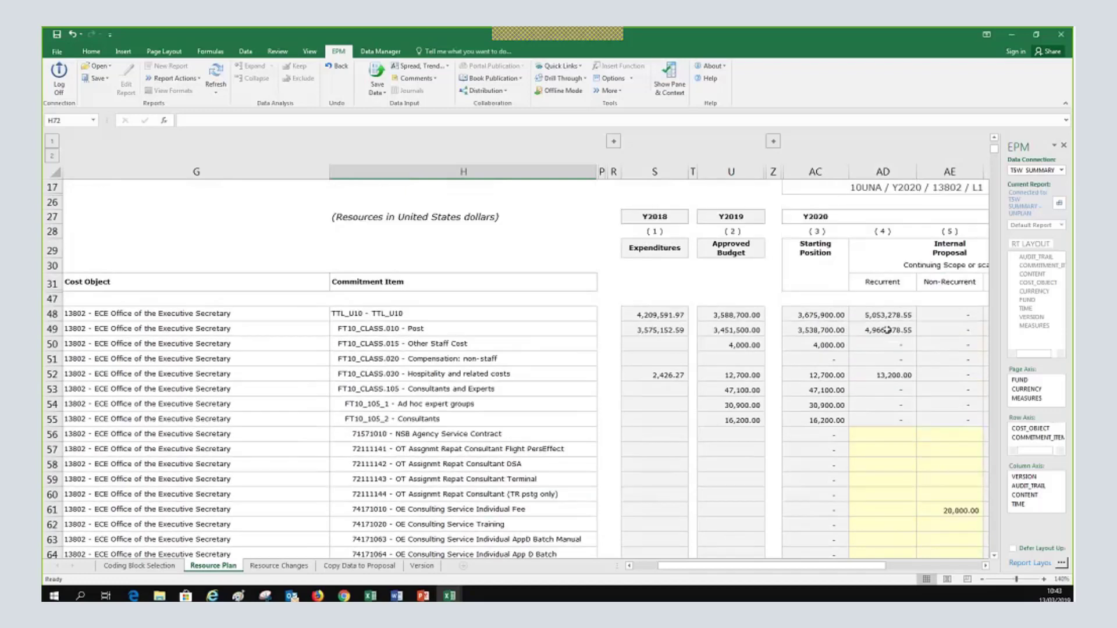
pyautogui.scroll(-4, 885, 428)
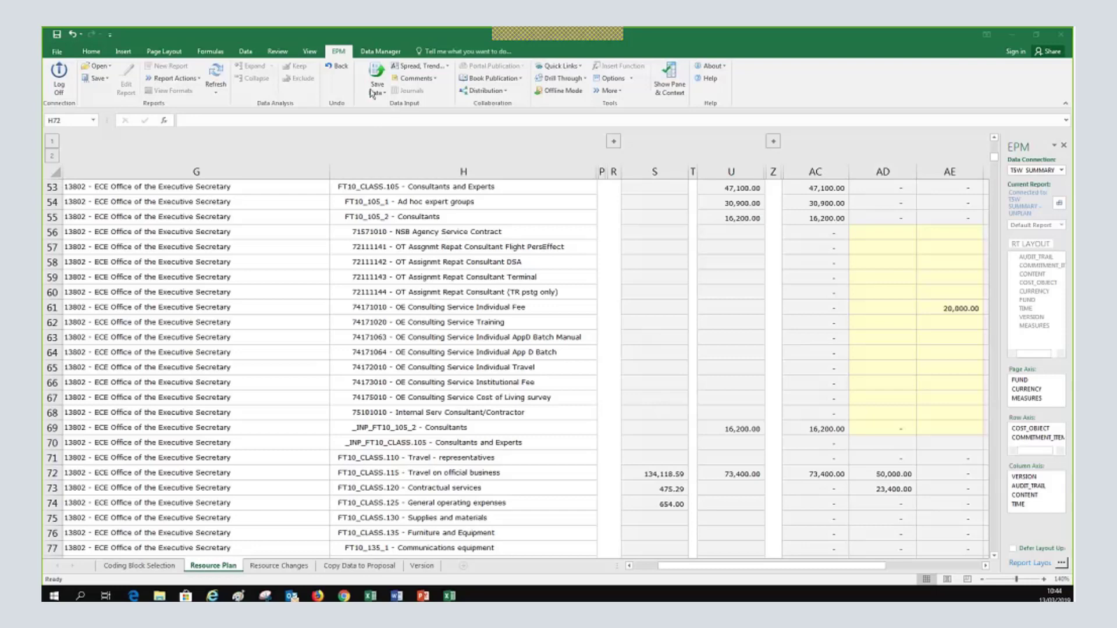
# Save and refresh the worksheet data, confirming submission of the one changed record
pyautogui.scroll(6, 258, 278)
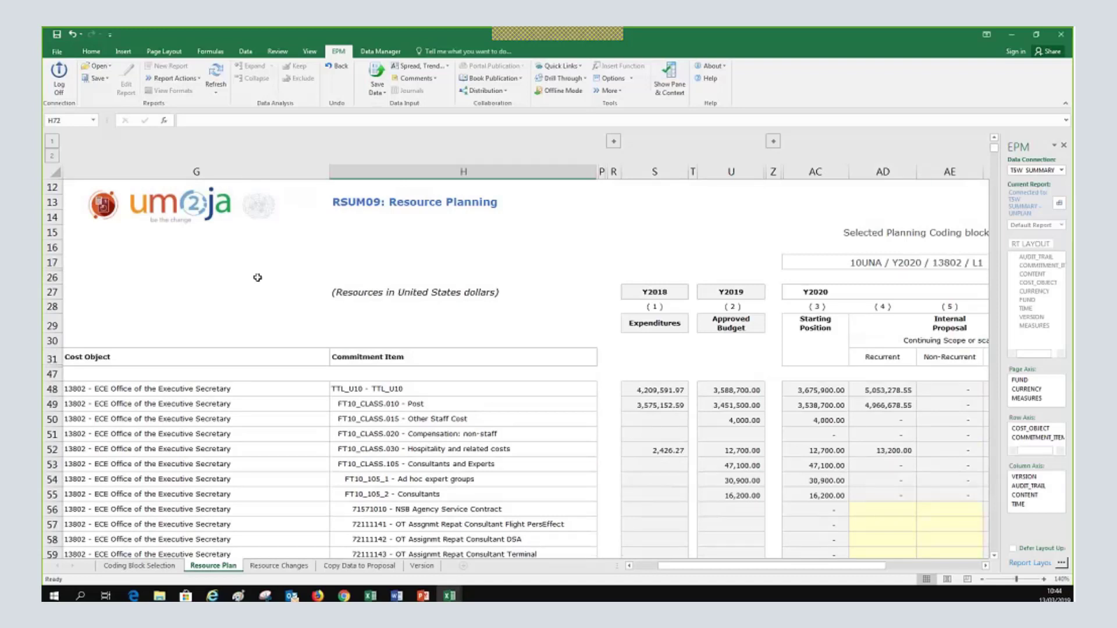
pyautogui.click(381, 93)
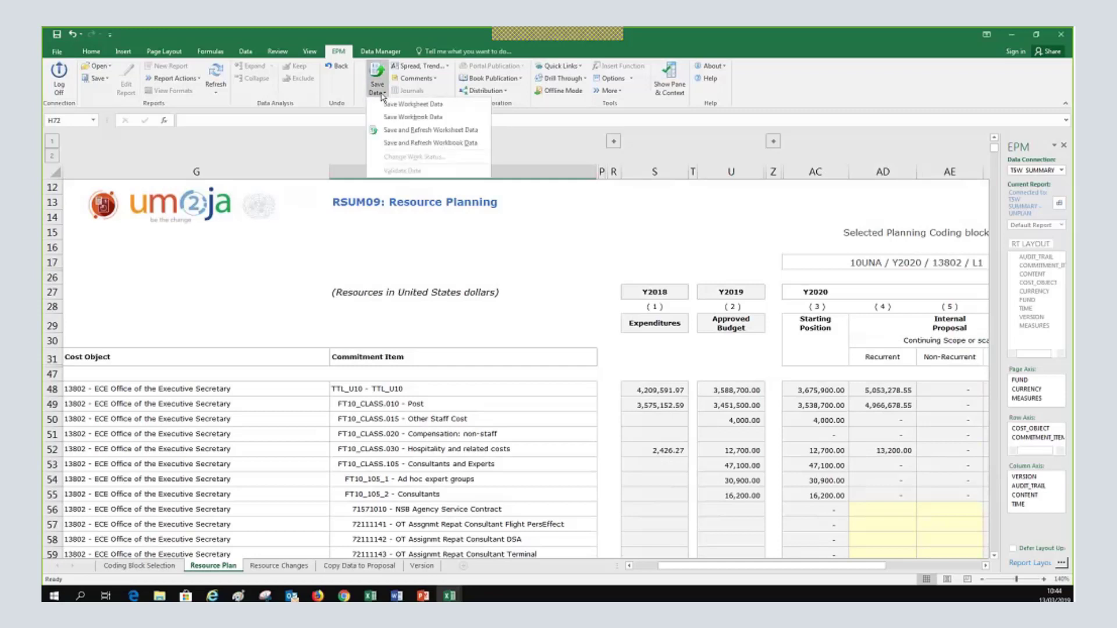
pyautogui.click(463, 136)
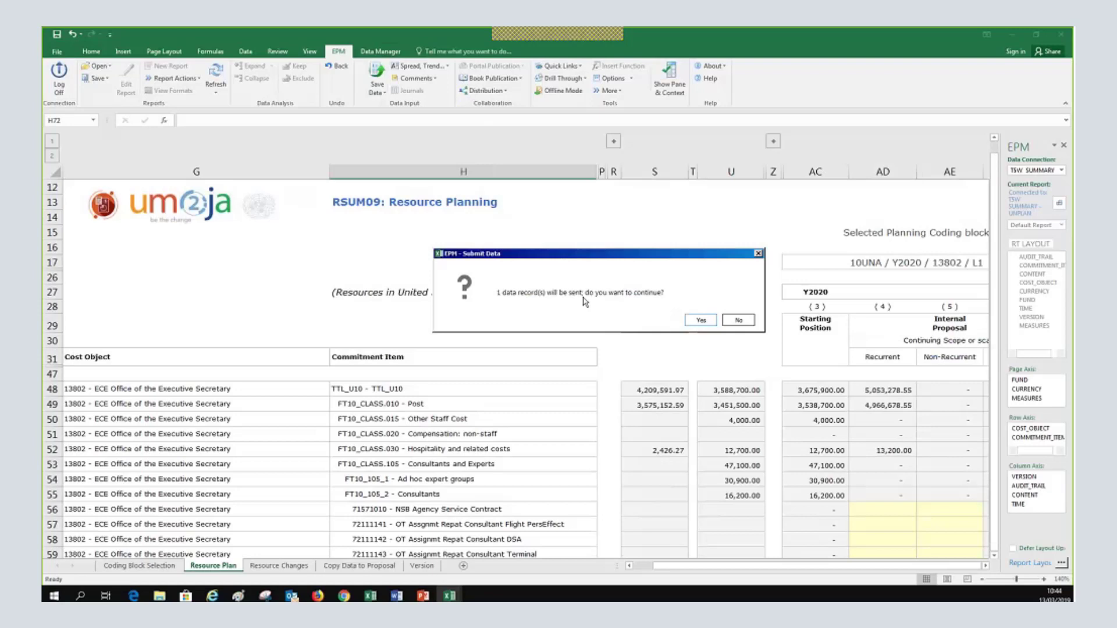
pyautogui.click(700, 320)
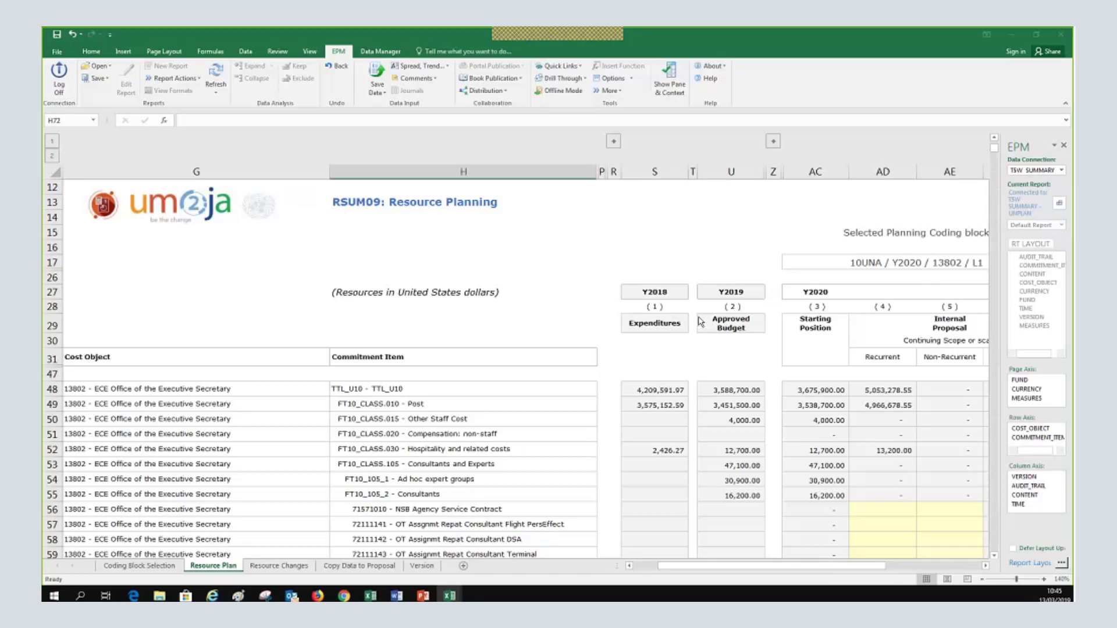
# Dismiss the save result message and reopen the Save Data options
pyautogui.click(667, 376)
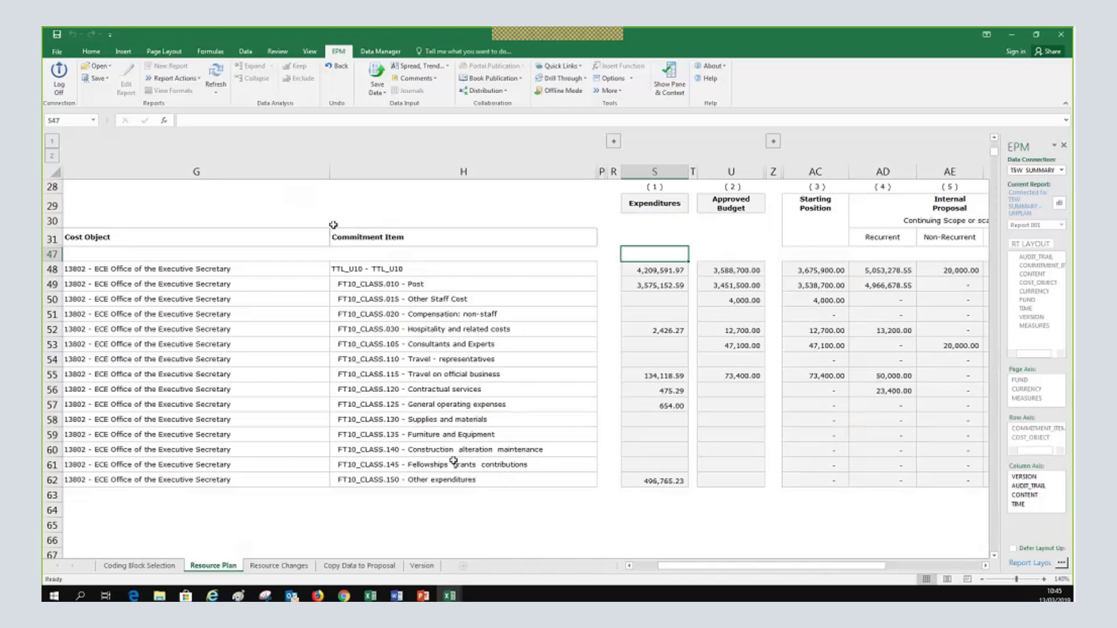
pyautogui.click(378, 87)
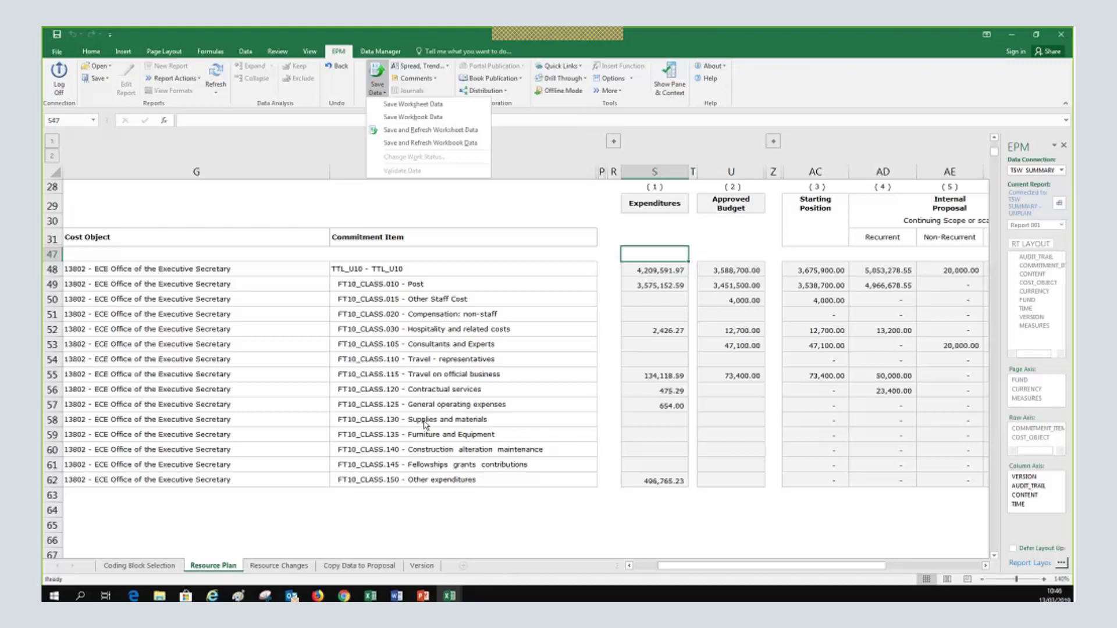
# Close the EPM pane to reveal the Total column, then select the Travel on official business row
pyautogui.click(395, 388)
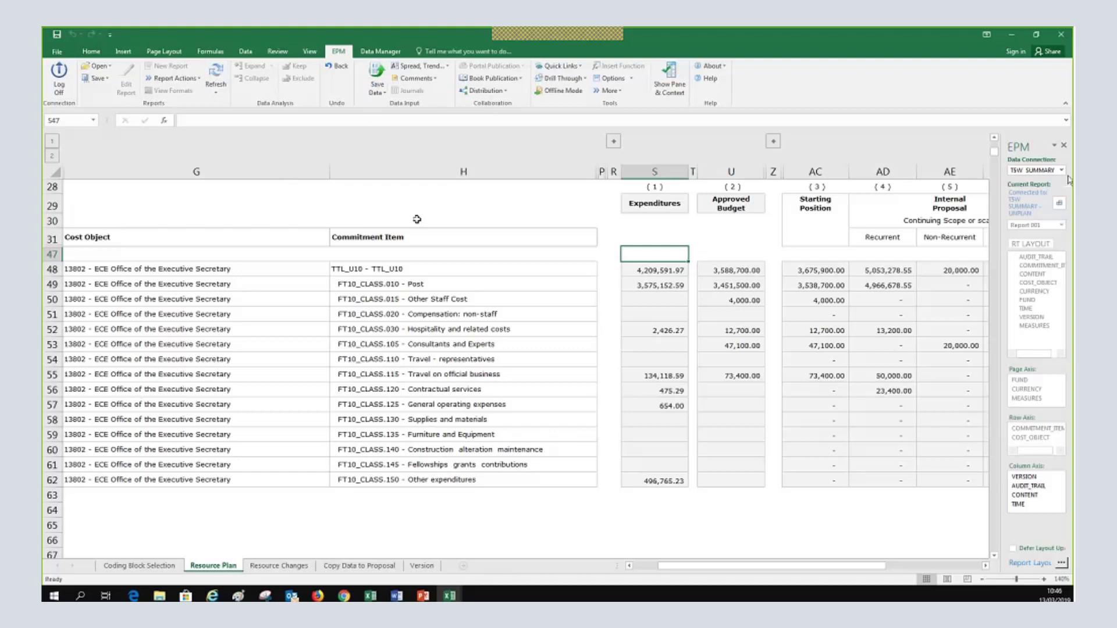
pyautogui.click(1064, 145)
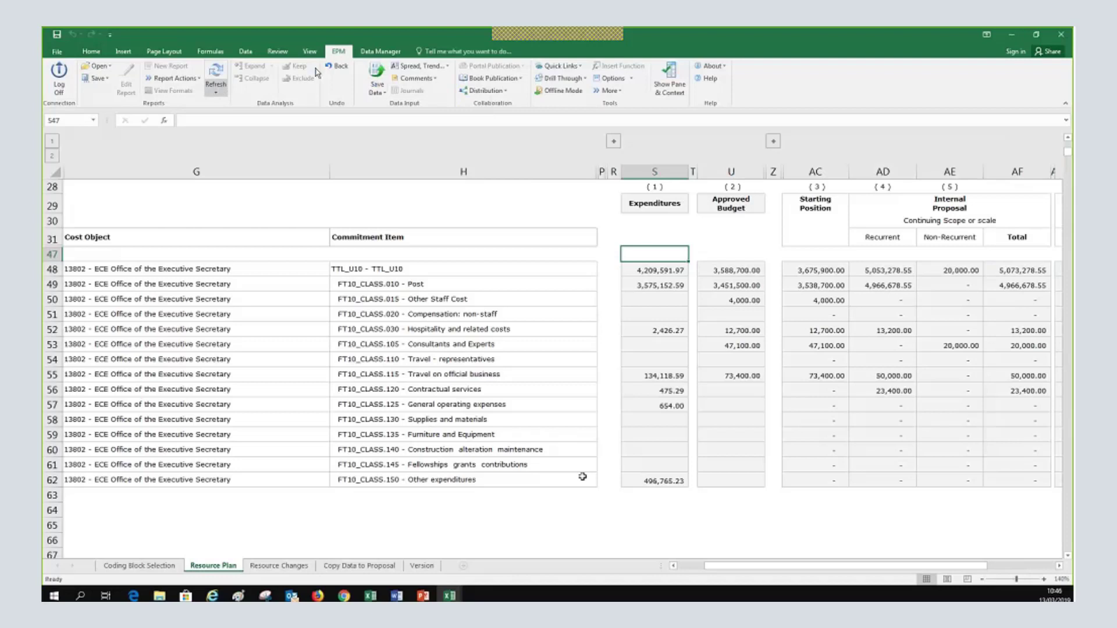
pyautogui.click(216, 93)
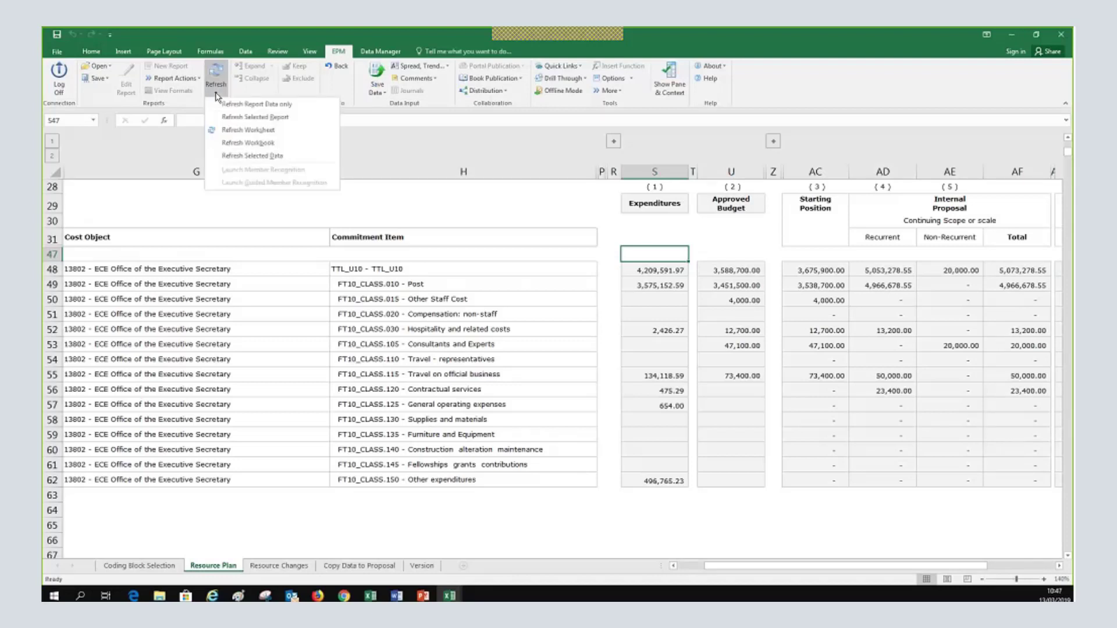
pyautogui.click(378, 89)
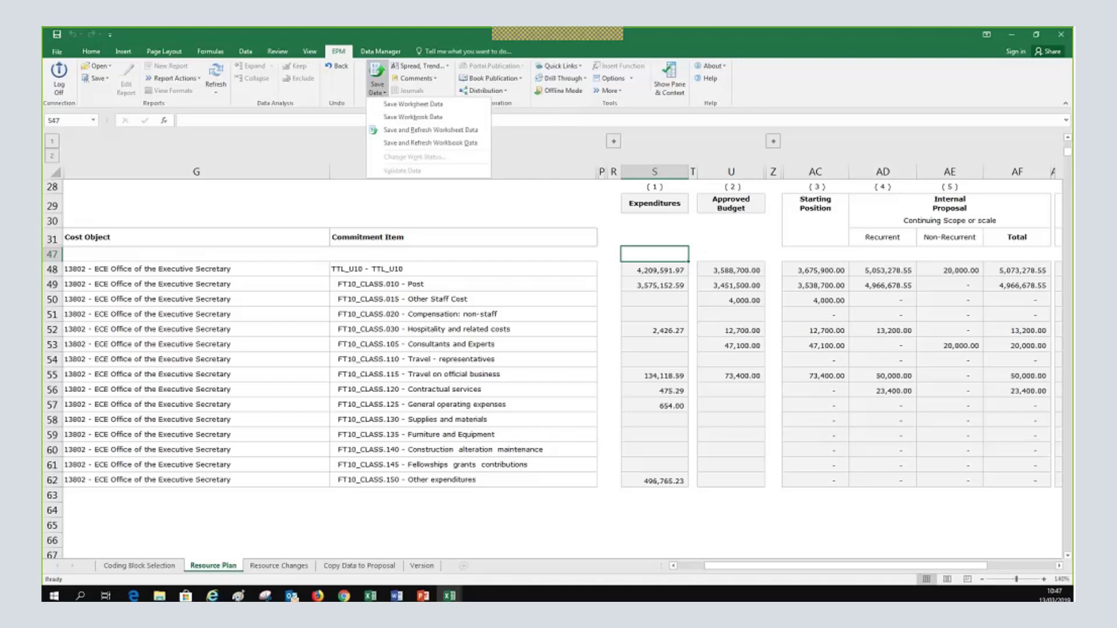
pyautogui.press('Escape')
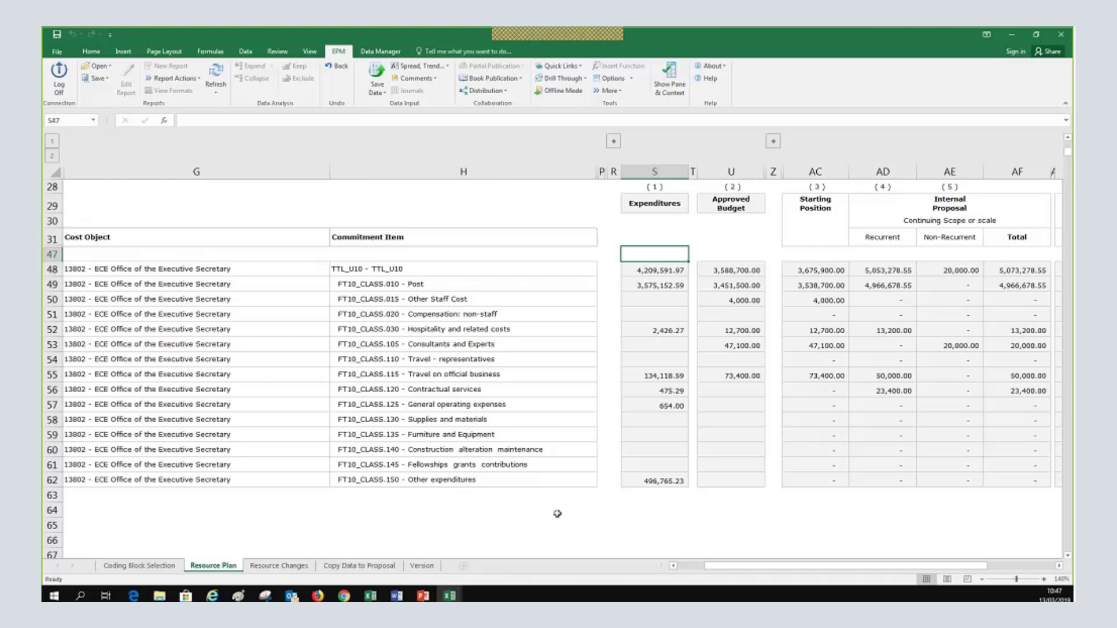
pyautogui.click(384, 374)
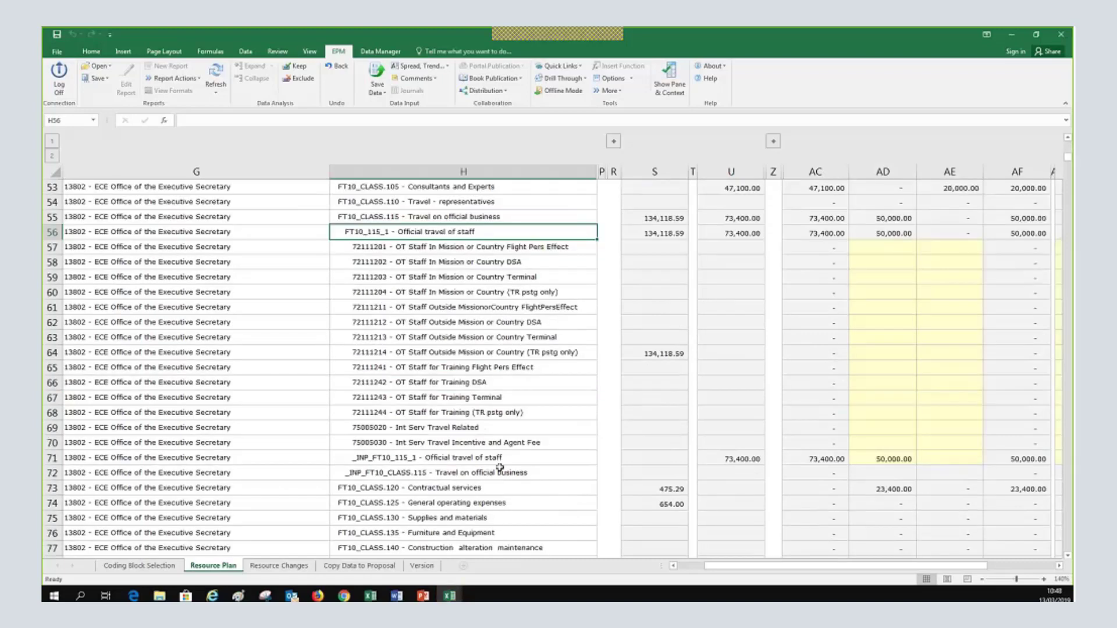
# Step down one row to the next commitment item
pyautogui.press('Down')
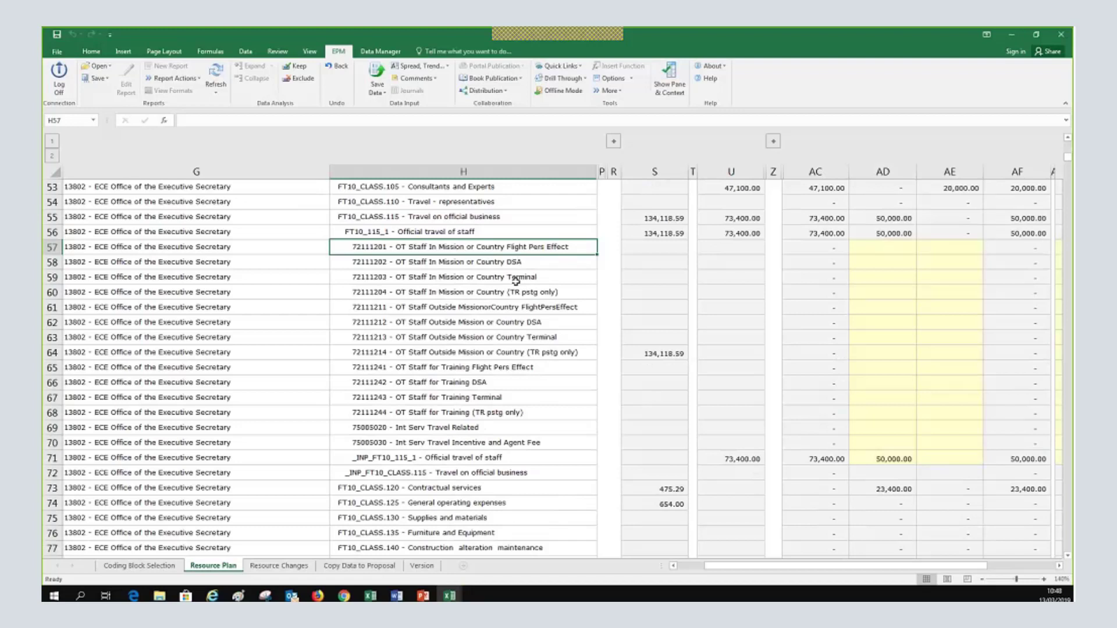
pyautogui.click(382, 267)
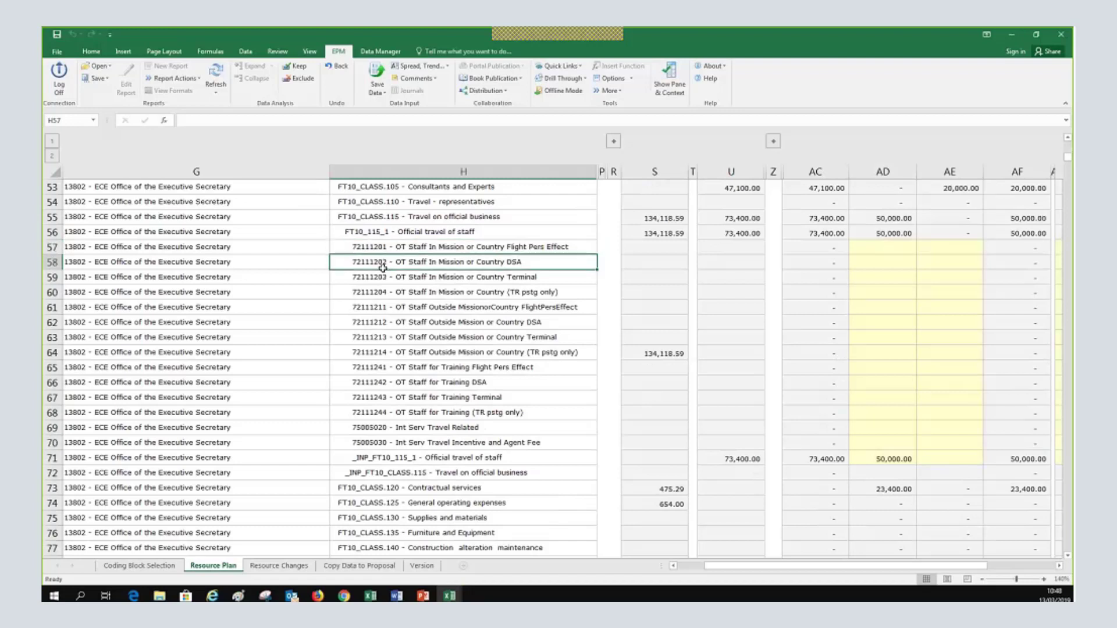
pyautogui.click(387, 280)
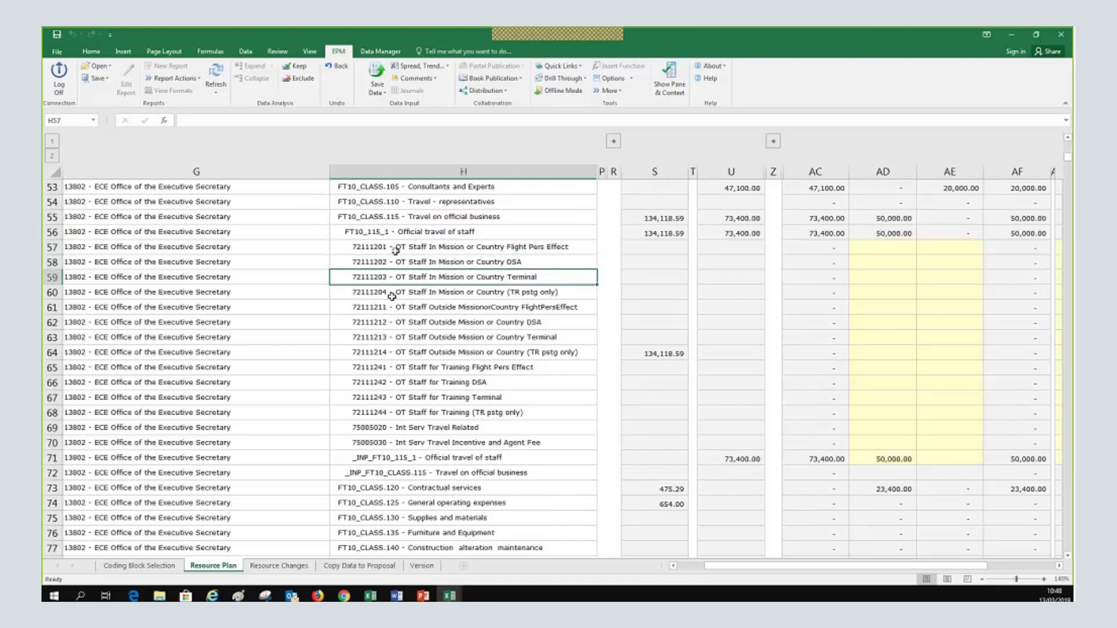
pyautogui.click(395, 251)
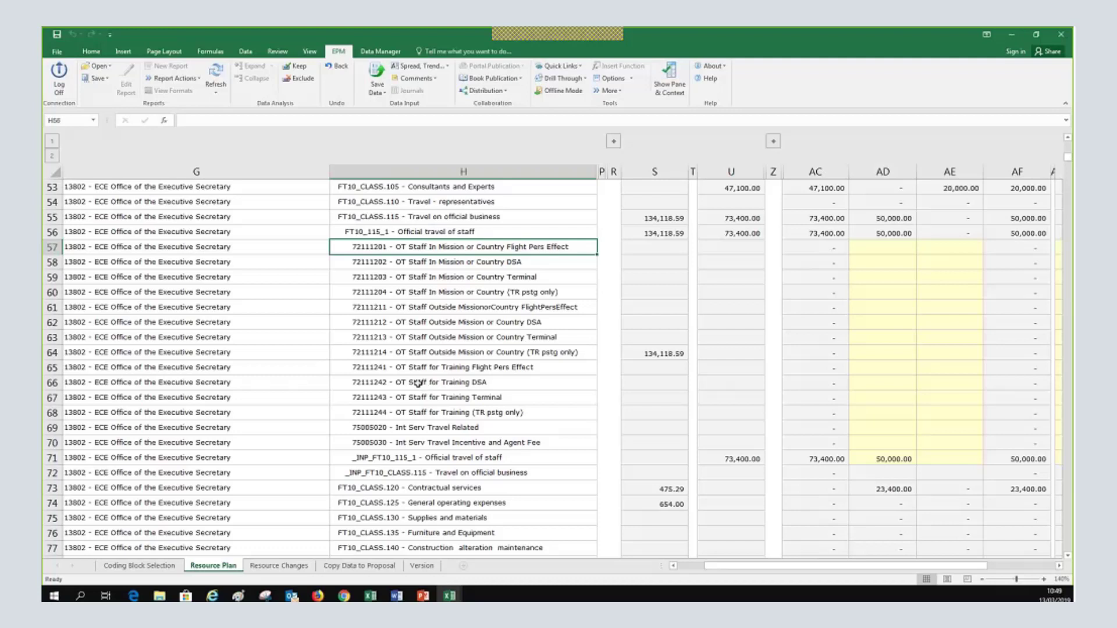
pyautogui.click(418, 384)
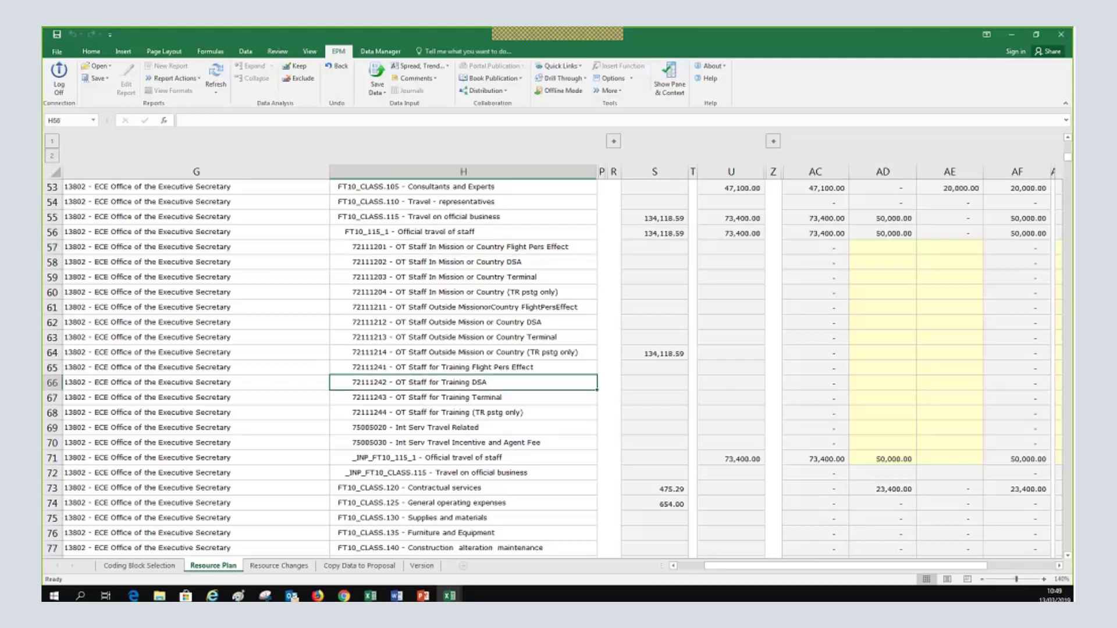
pyautogui.click(377, 263)
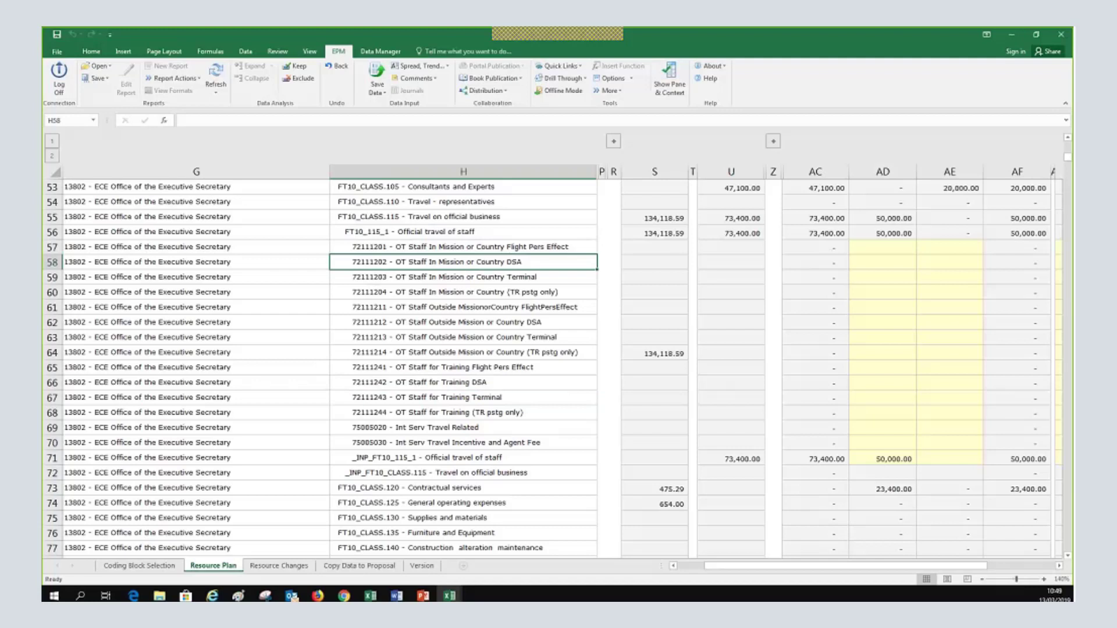
pyautogui.click(416, 402)
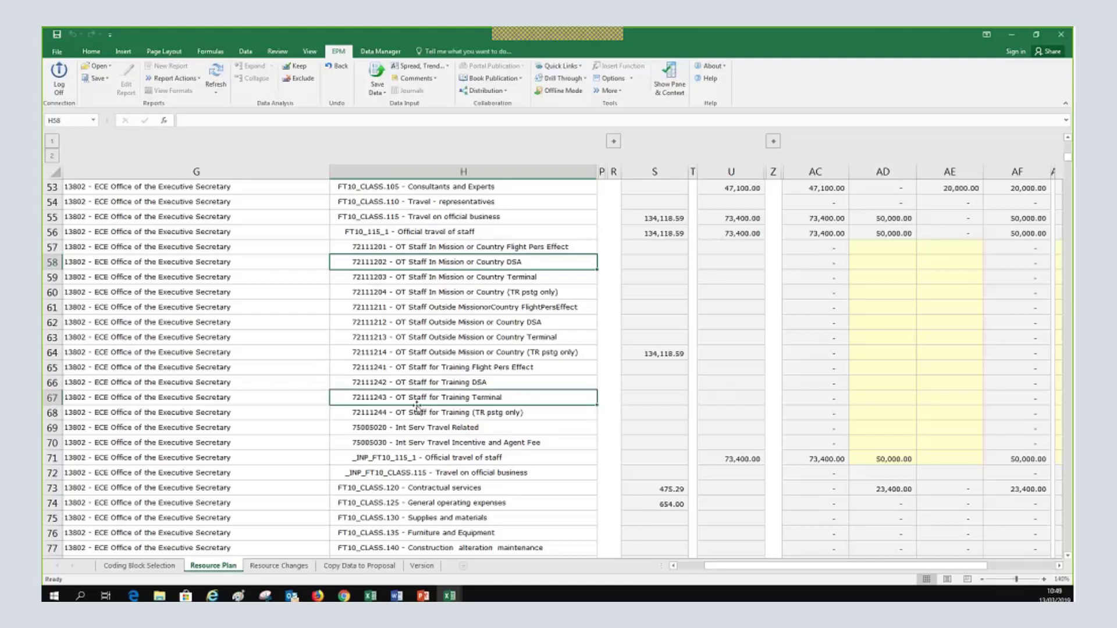
pyautogui.click(361, 384)
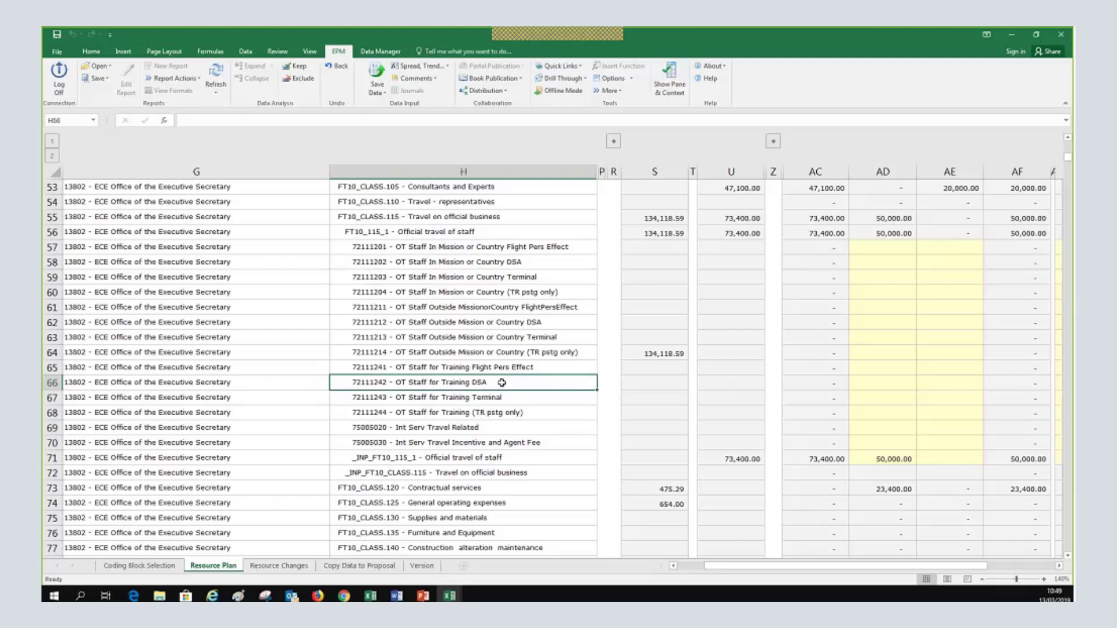
# Enter 500,000 in AD66 as the 2020 recurrent proposal for OT Staff for Training DSA (72111242)
pyautogui.click(883, 384)
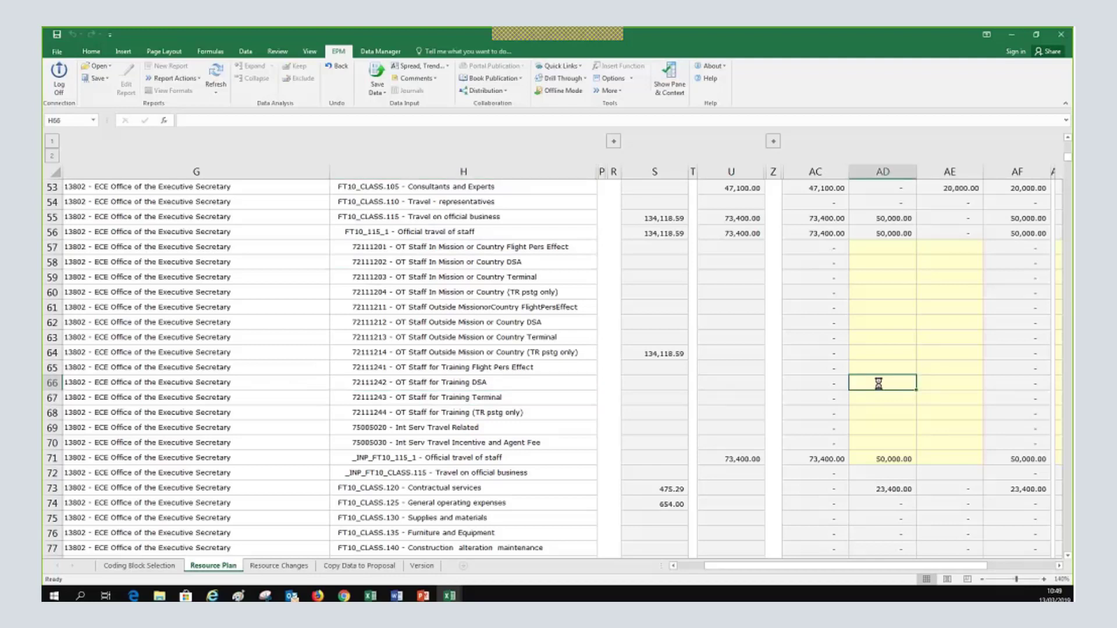
pyautogui.write('10000')
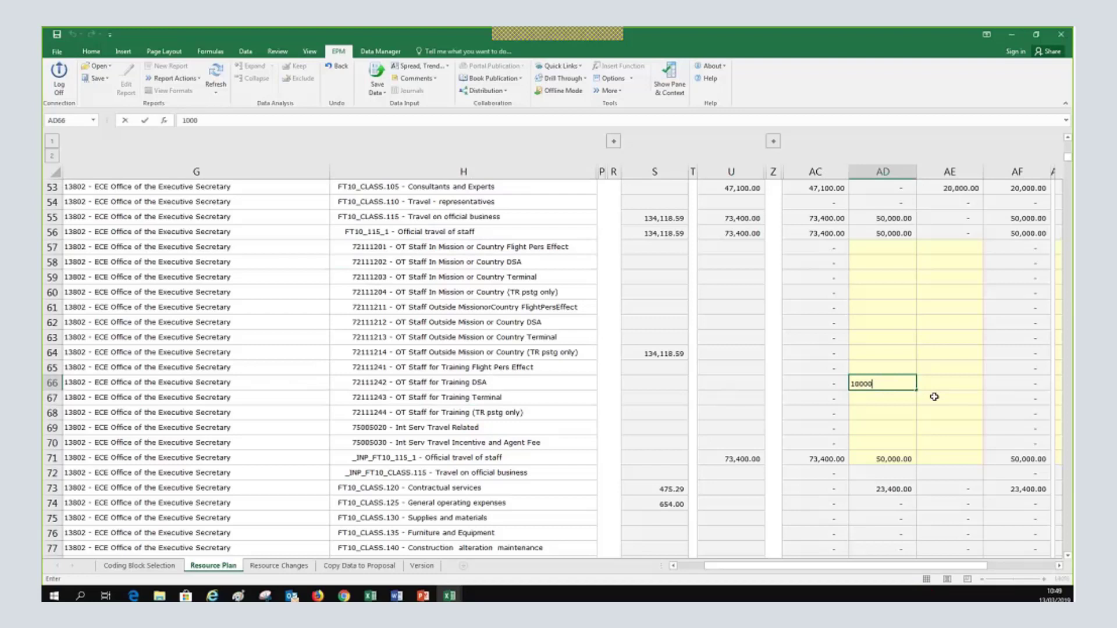
pyautogui.press('BackSpace')
pyautogui.press('BackSpace')
pyautogui.press('BackSpace')
pyautogui.press('BackSpace')
pyautogui.press('BackSpace')
pyautogui.write('500,000')
pyautogui.press('Return')
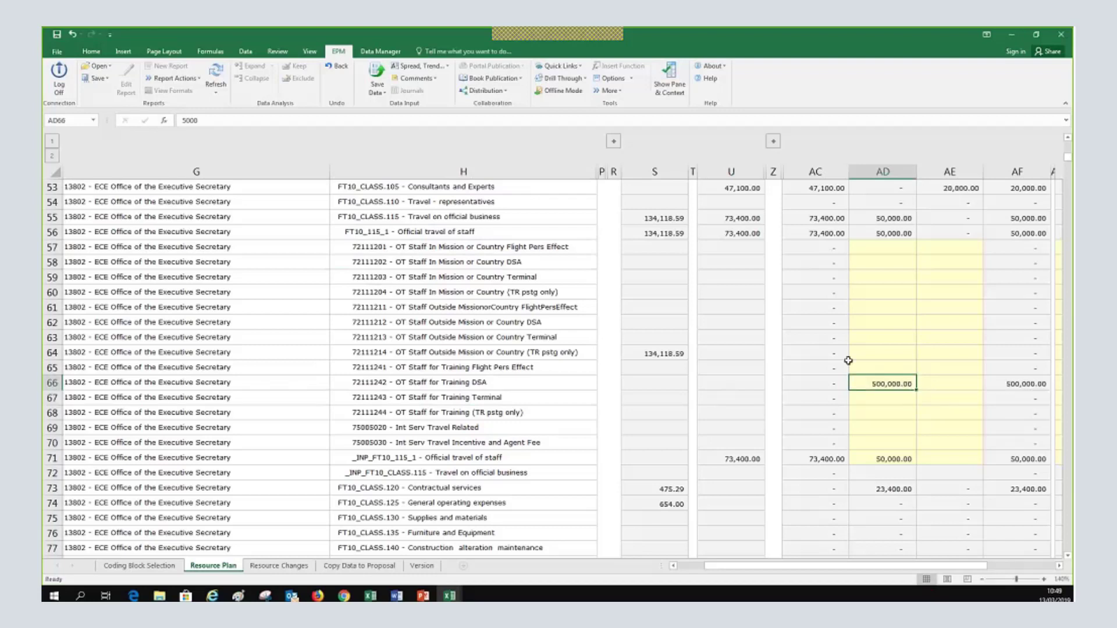
pyautogui.scroll(1, 635, 367)
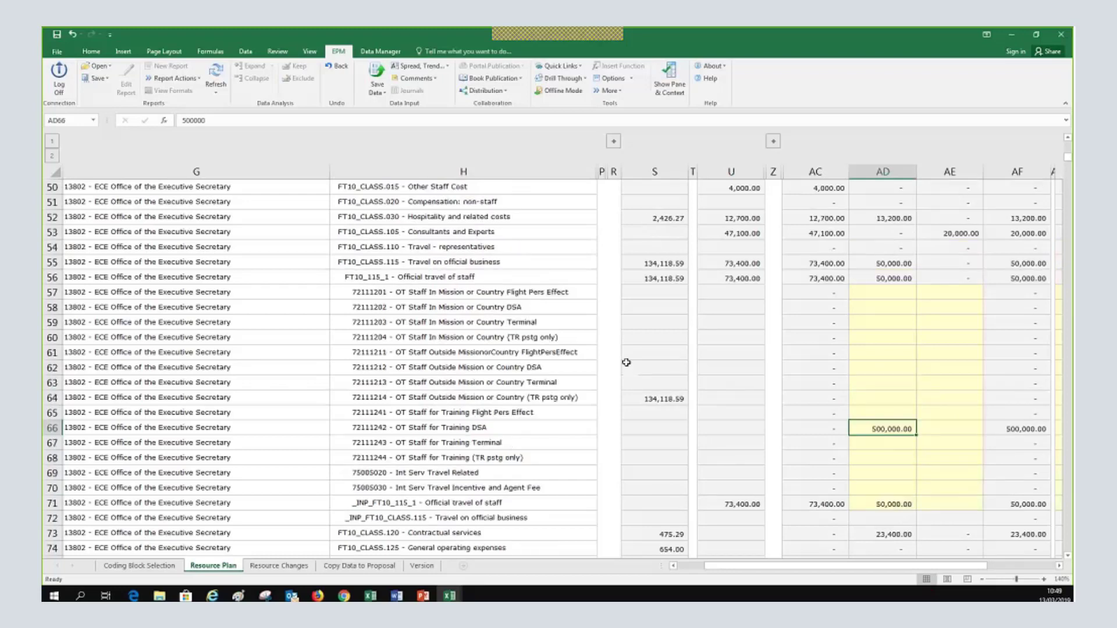
pyautogui.scroll(1, 626, 362)
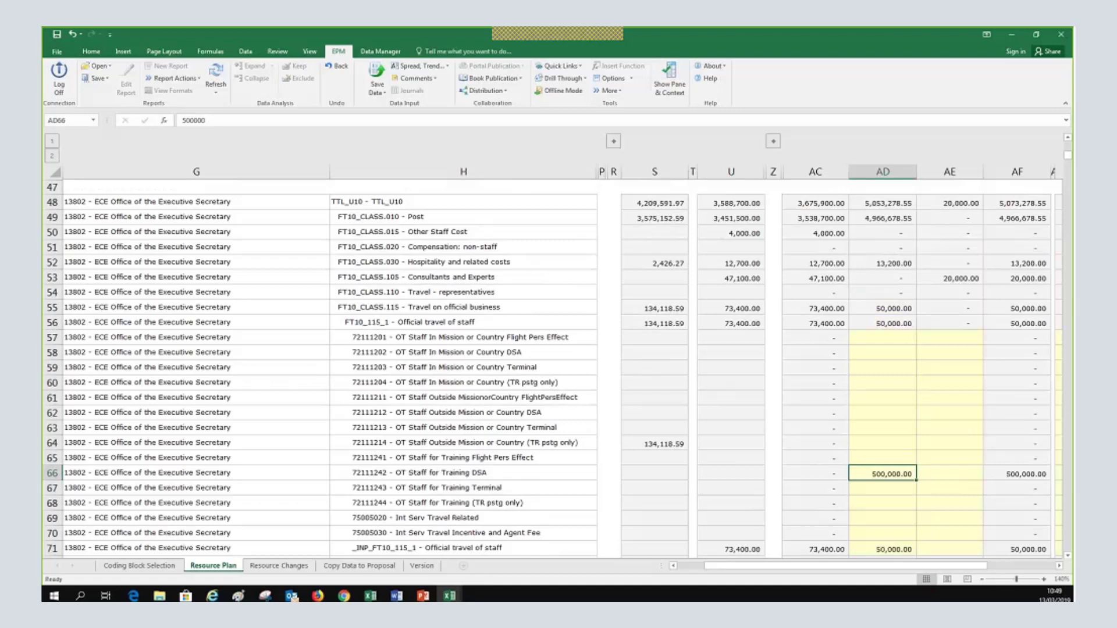
# Save and refresh the worksheet data through EPM, confirming submission of the 500,000 training DSA record
pyautogui.scroll(-2, 632, 446)
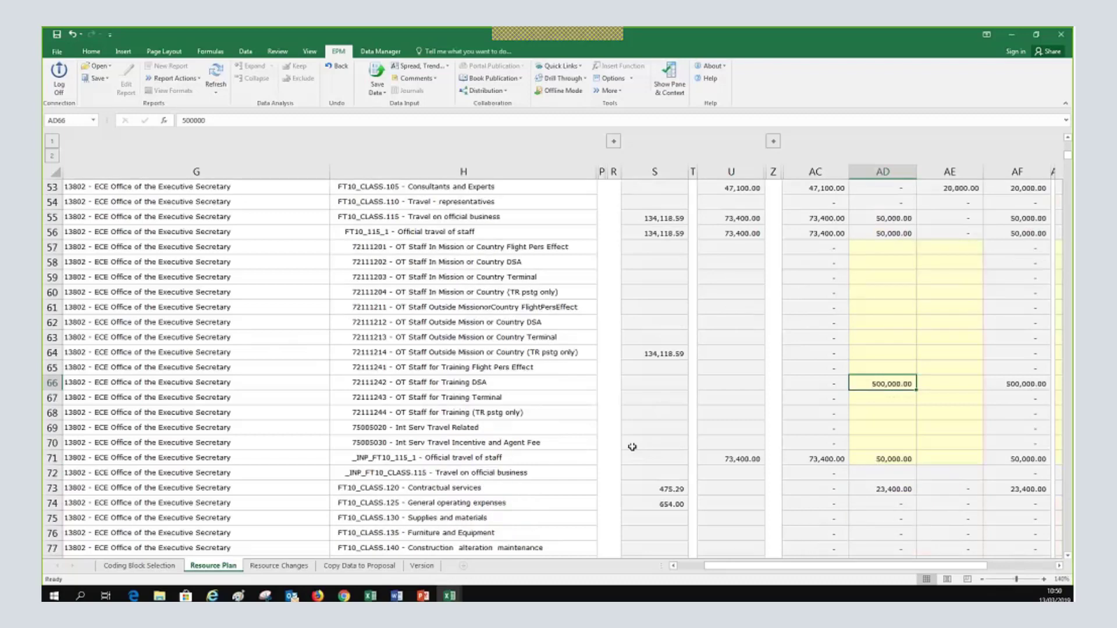
pyautogui.scroll(6, 675, 419)
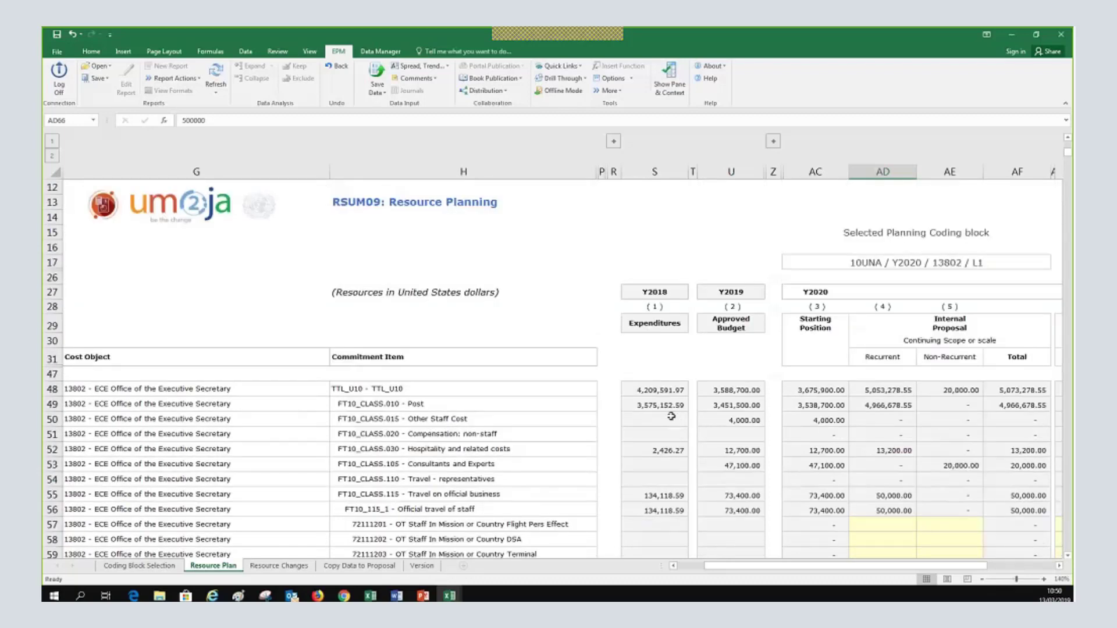
pyautogui.click(377, 87)
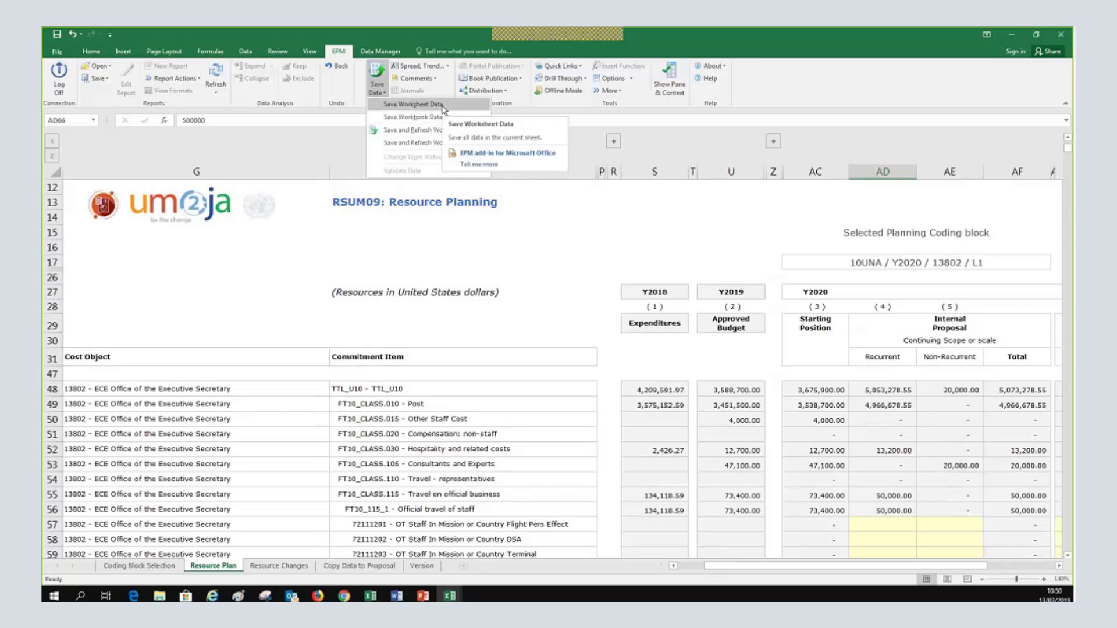
pyautogui.click(418, 134)
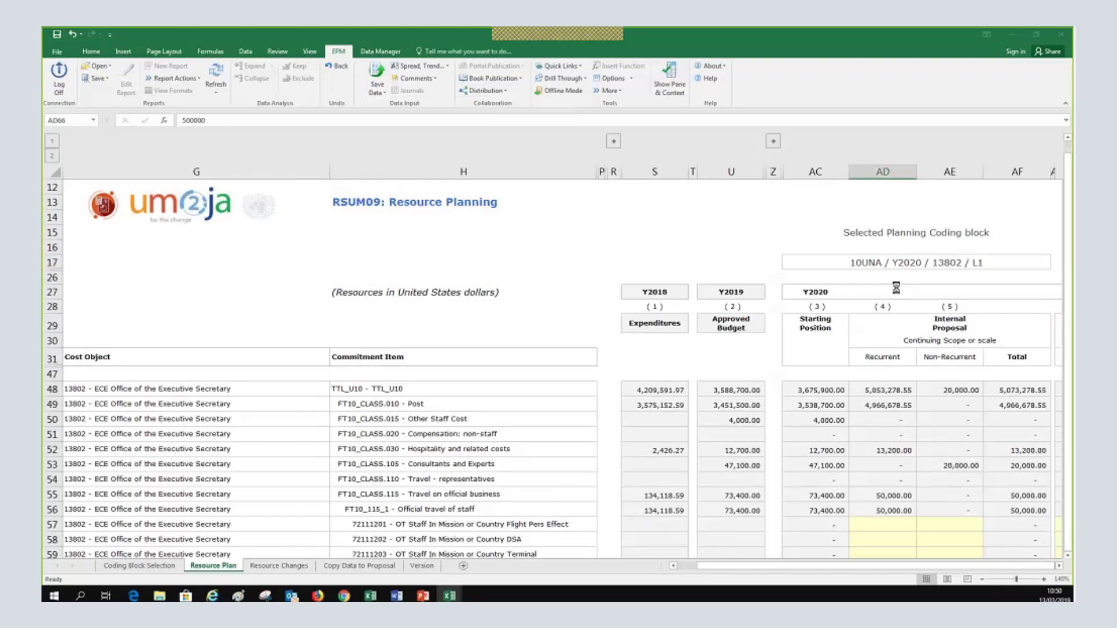
pyautogui.click(749, 352)
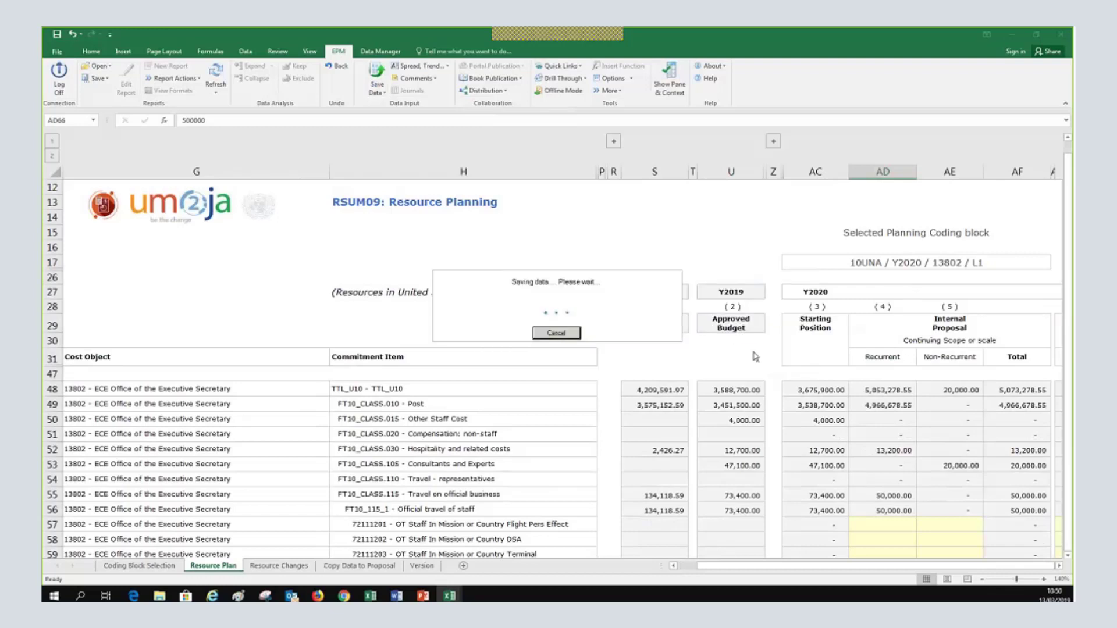
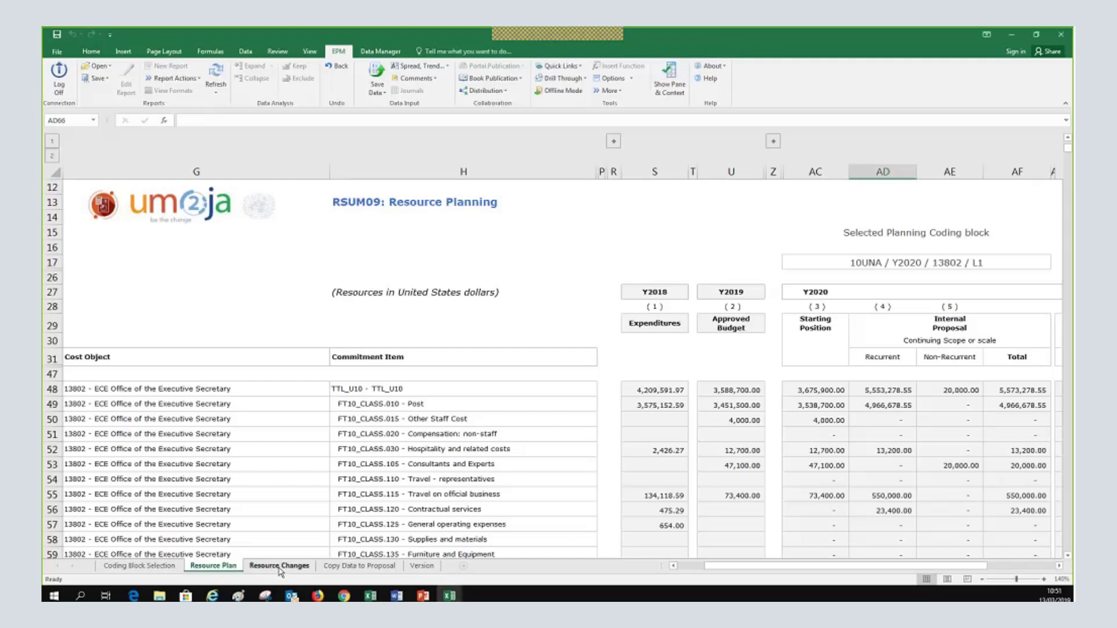
# Switch to the Resource Changes sheet and hide the EPM side pane
pyautogui.click(279, 566)
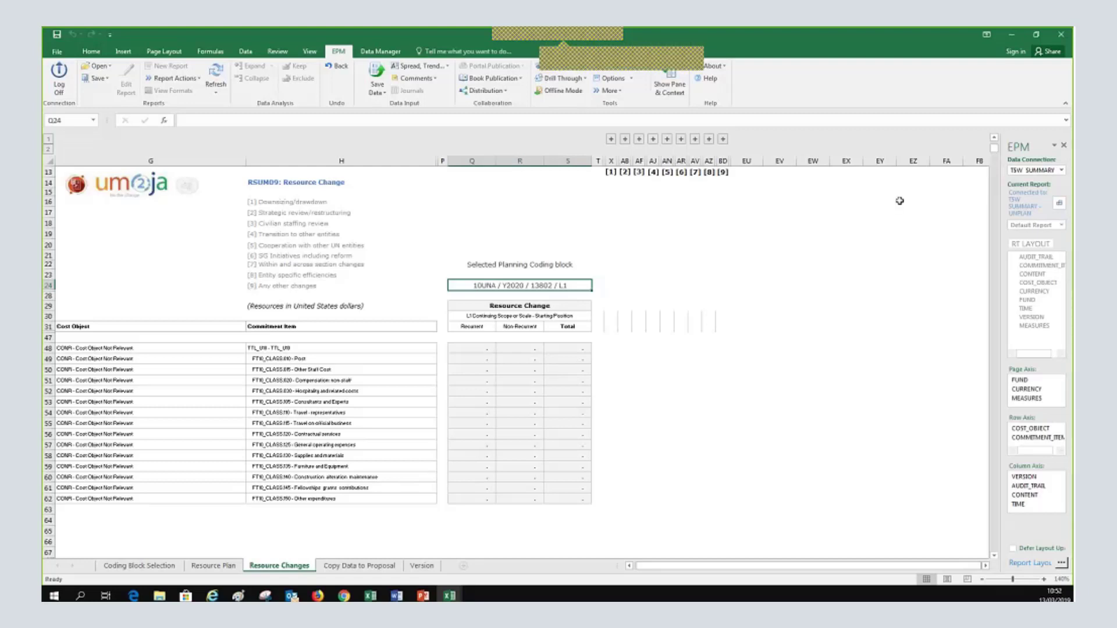
pyautogui.click(670, 72)
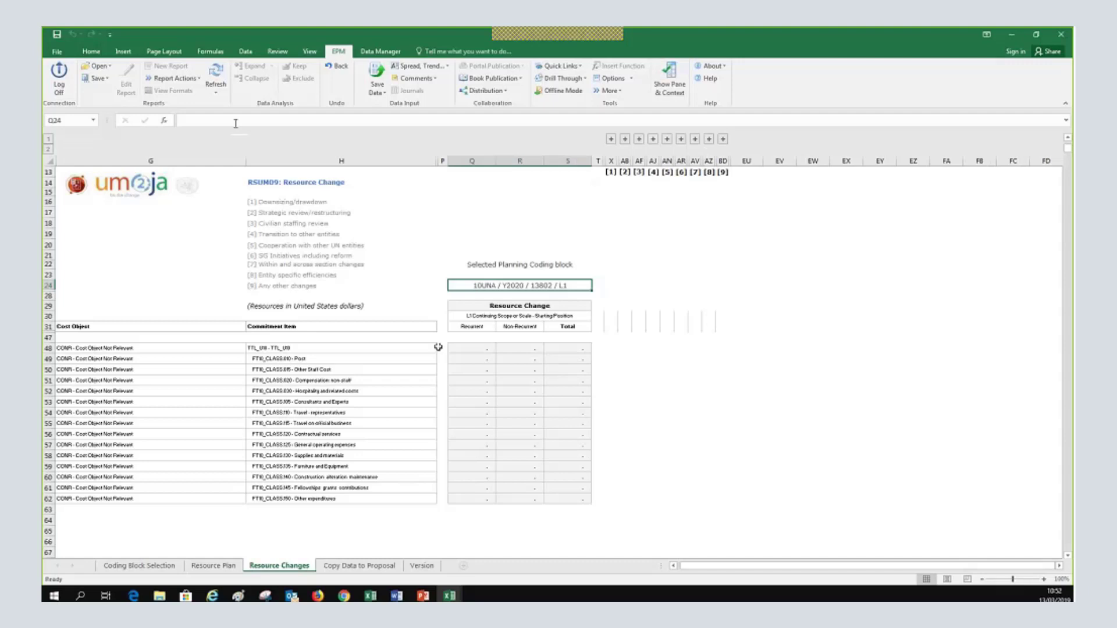
# Refresh the worksheet from EPM to load the 13802 Executive Secretary figures, totalling 1,897,378.55
pyautogui.click(213, 98)
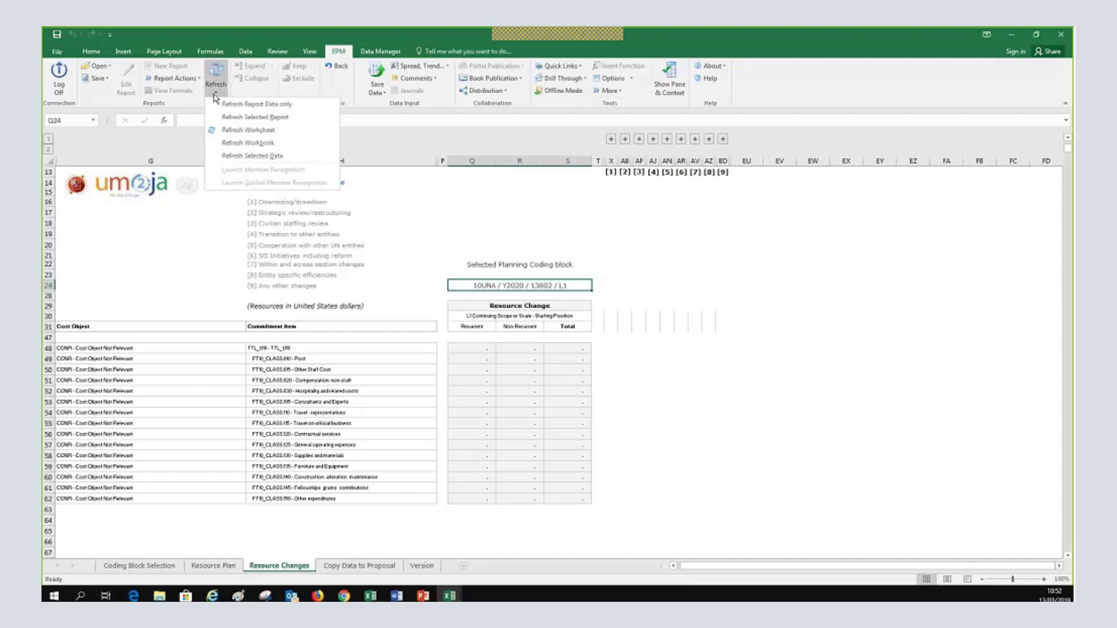
pyautogui.click(243, 130)
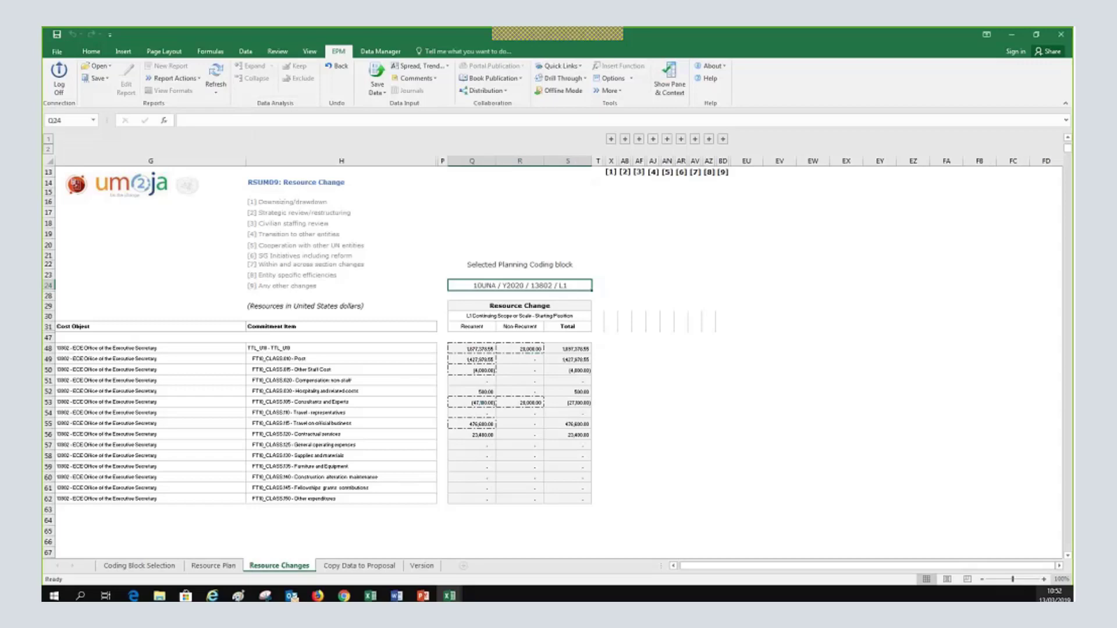
pyautogui.click(1044, 579)
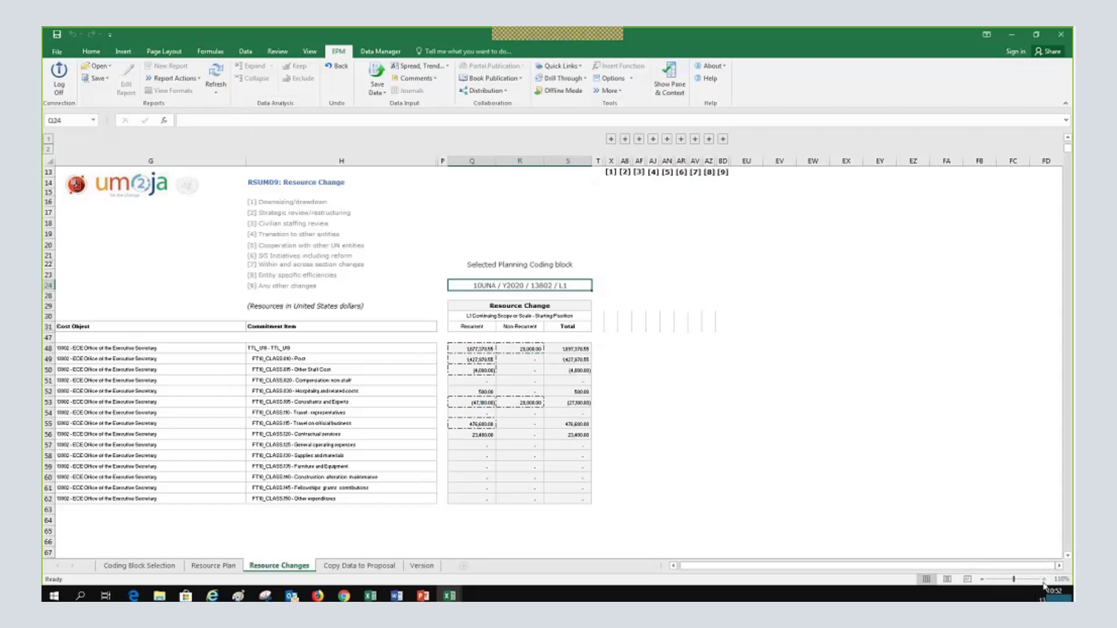
# Zoom the Resource Change sheet to 150%, briefly previewing Page Layout view before returning to Normal
pyautogui.click(1044, 580)
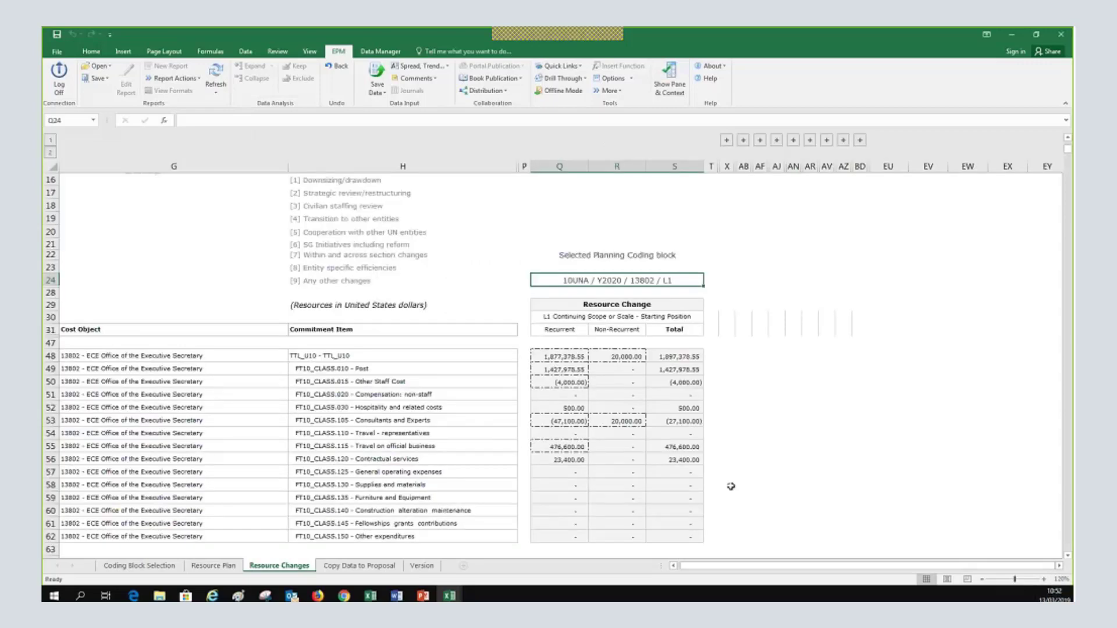
pyautogui.click(1044, 579)
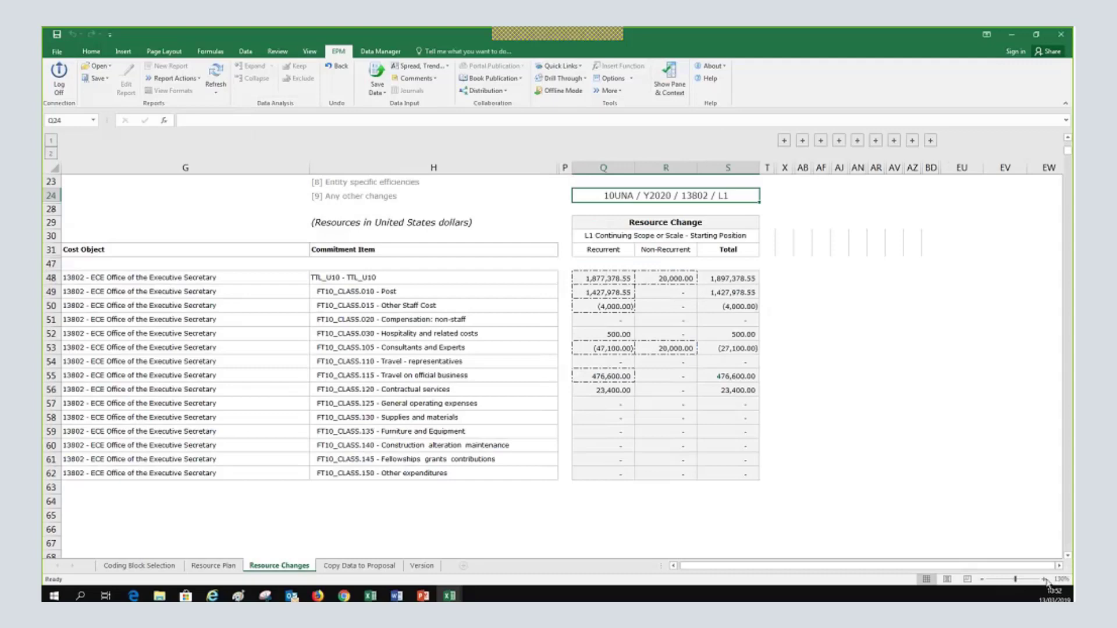
pyautogui.click(1044, 579)
pyautogui.click(1044, 579)
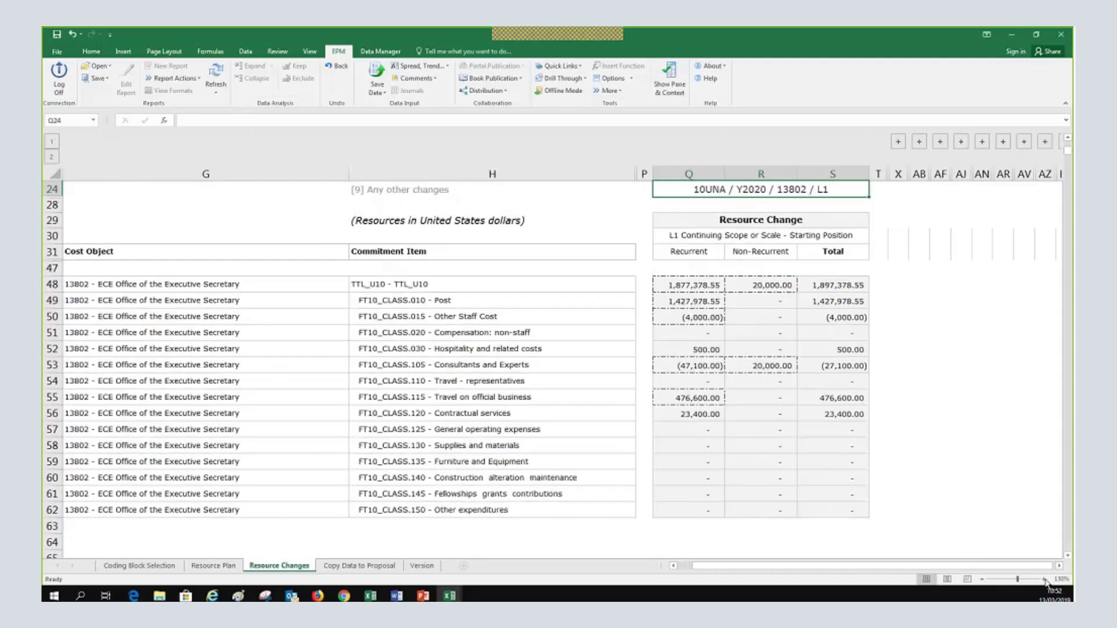
pyautogui.click(947, 578)
pyautogui.click(926, 579)
pyautogui.click(679, 368)
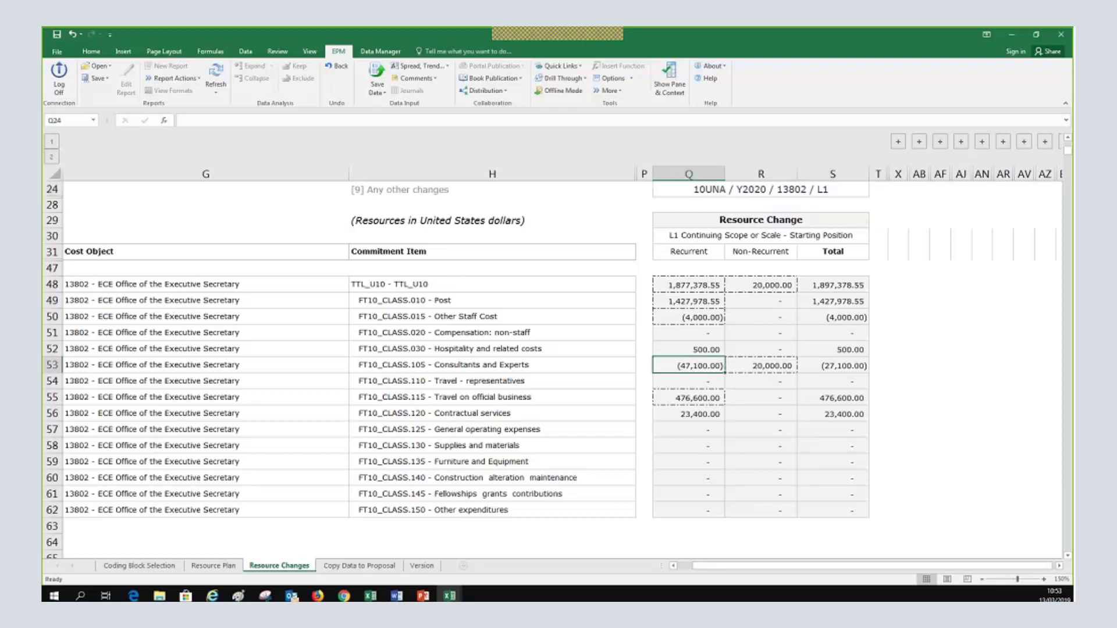
pyautogui.press('Down')
pyautogui.press('Down')
pyautogui.click(772, 367)
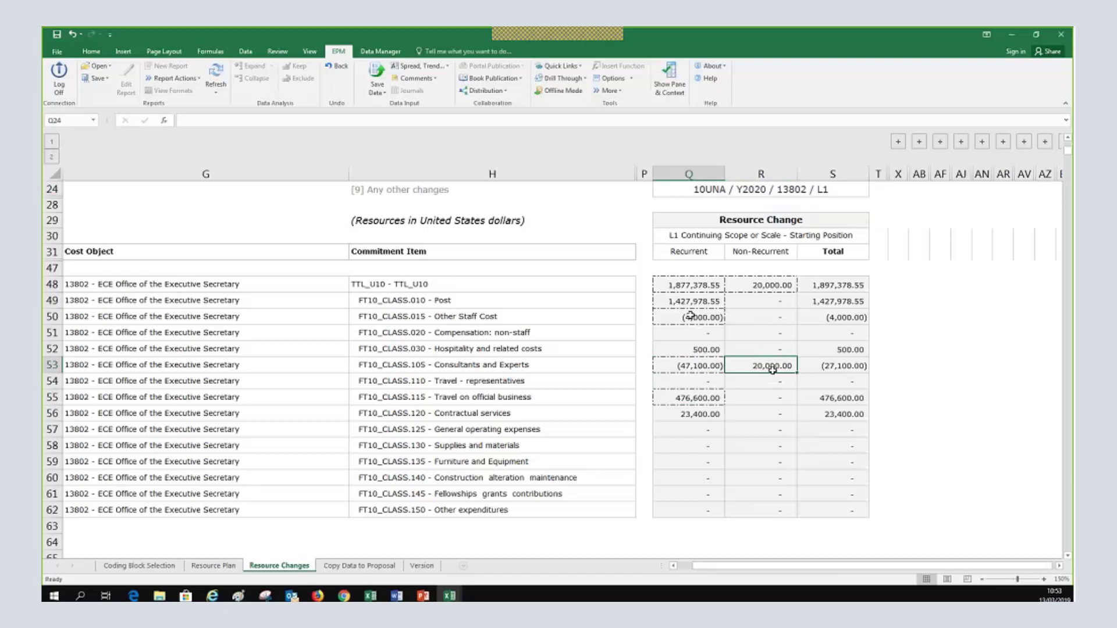
pyautogui.click(690, 315)
pyautogui.press('Up')
pyautogui.press('Up')
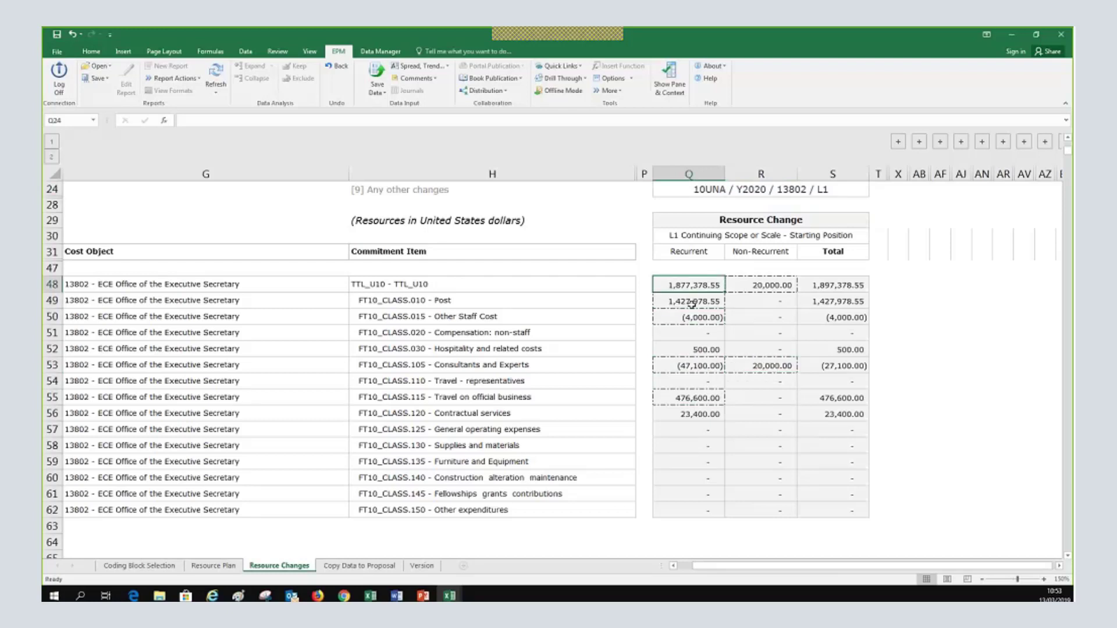
pyautogui.press('Down')
pyautogui.press('Down')
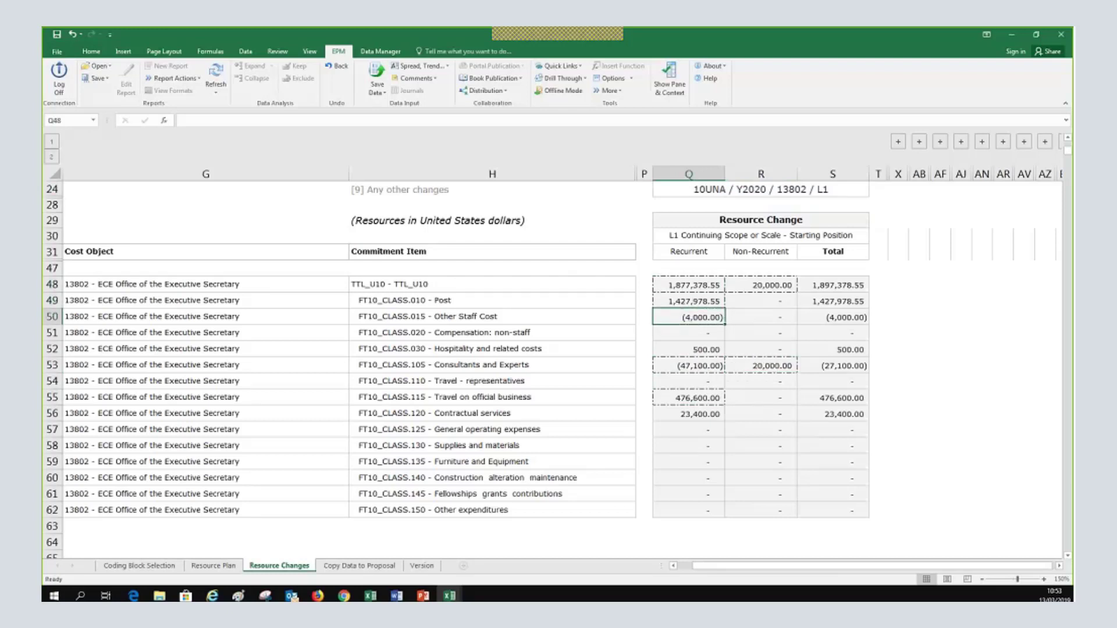
pyautogui.press('Down')
pyautogui.press('Down')
pyautogui.press('Down')
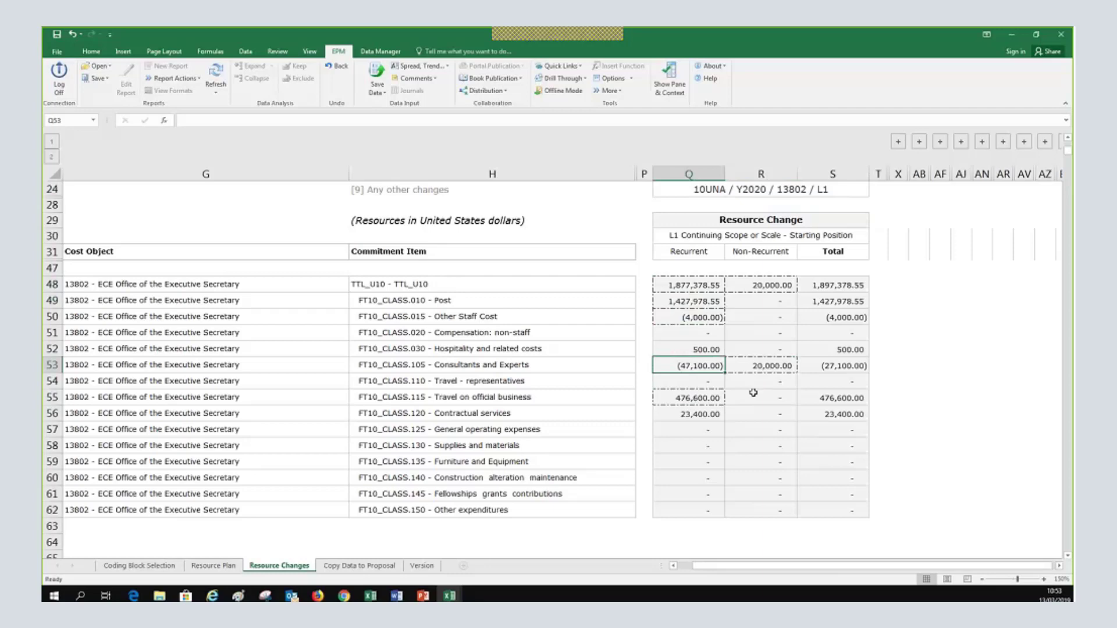
pyautogui.scroll(1, 788, 433)
pyautogui.scroll(-1, 788, 433)
pyautogui.click(688, 451)
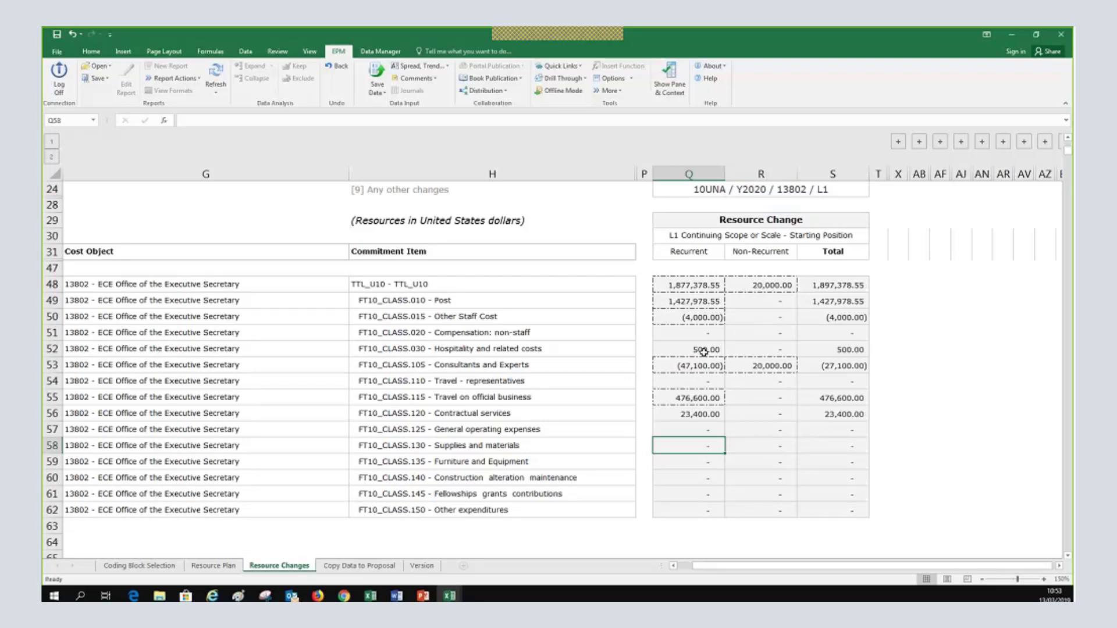
pyautogui.click(695, 369)
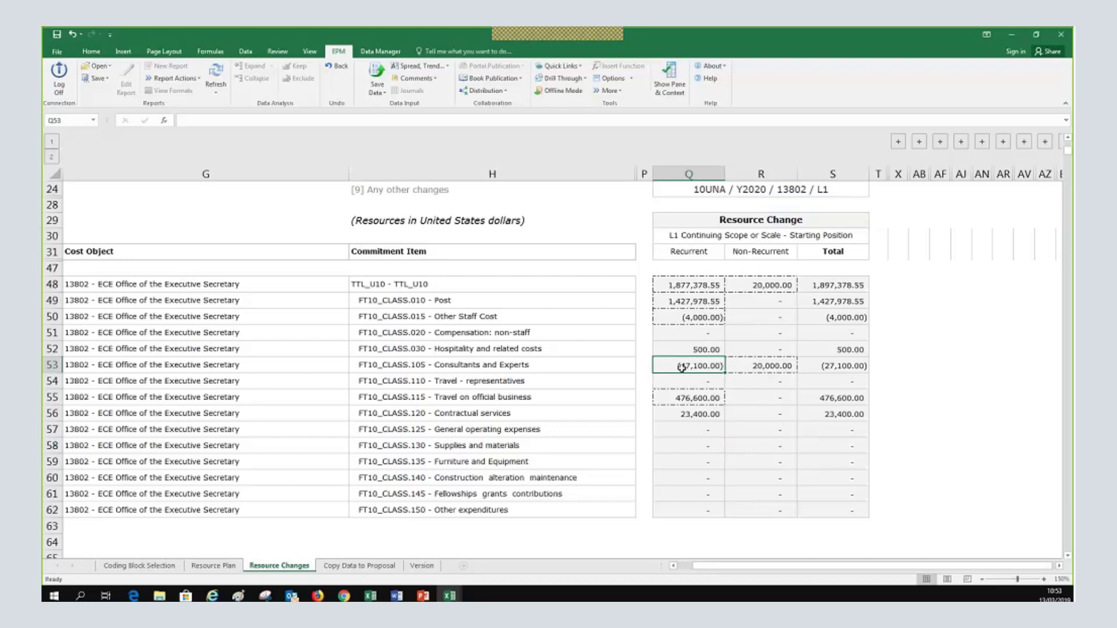
pyautogui.click(740, 376)
pyautogui.click(706, 366)
pyautogui.click(774, 366)
pyautogui.click(777, 394)
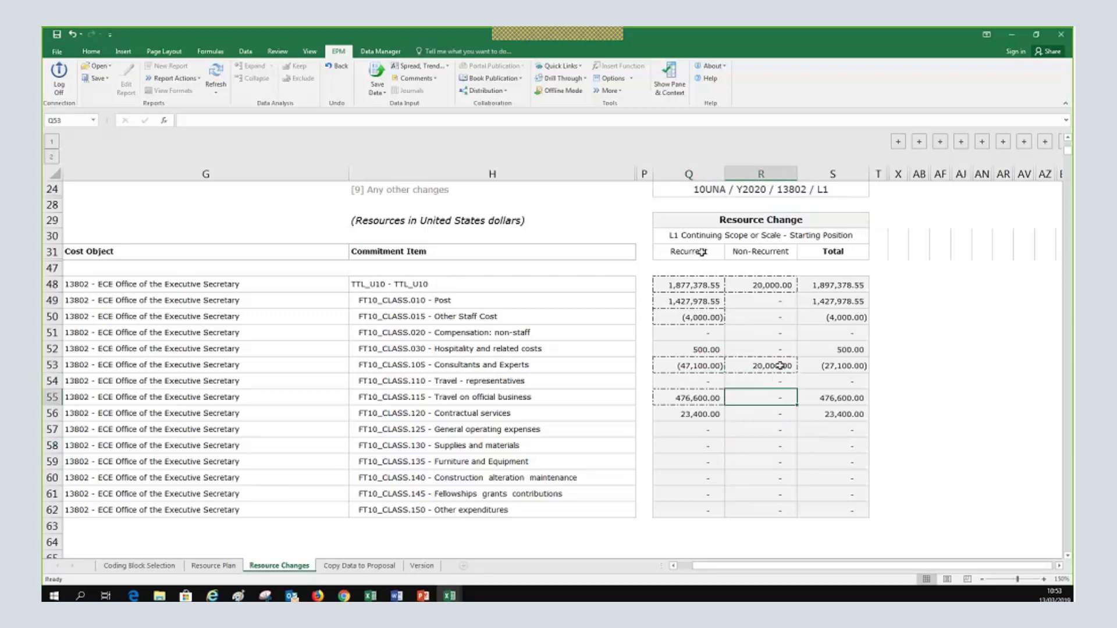
pyautogui.click(779, 366)
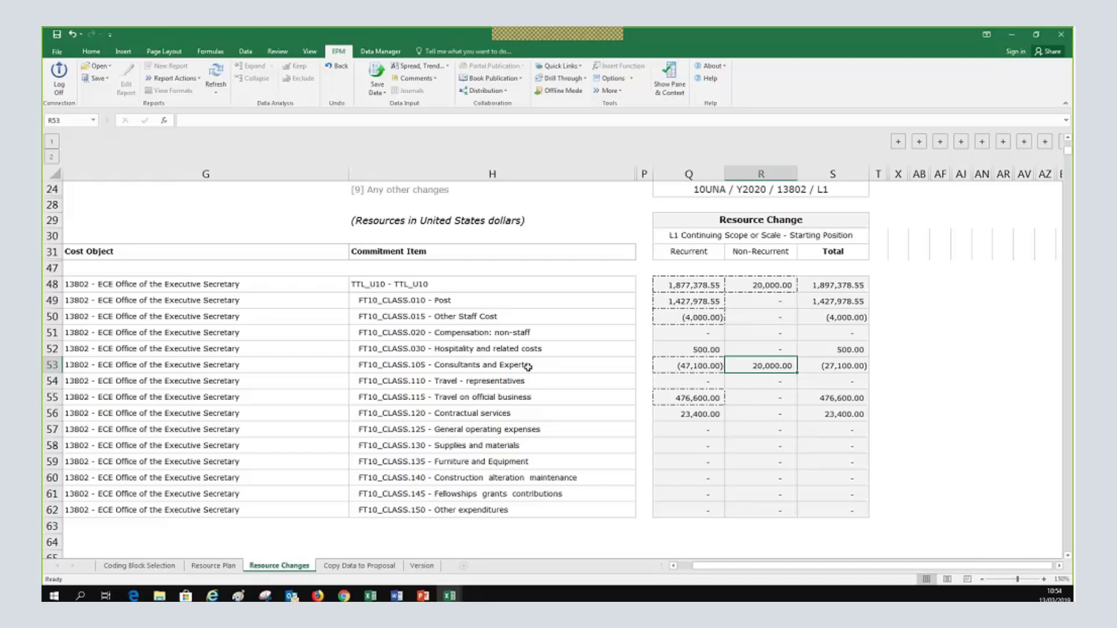
pyautogui.hotkey('ctrl', 'c')
pyautogui.click(788, 381)
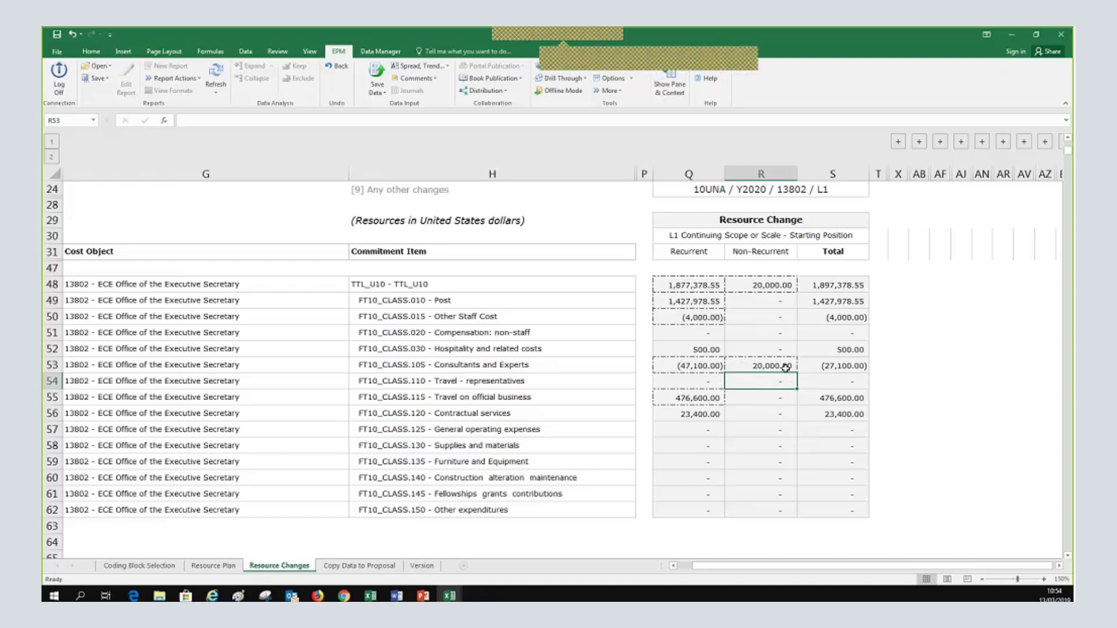
pyautogui.click(786, 367)
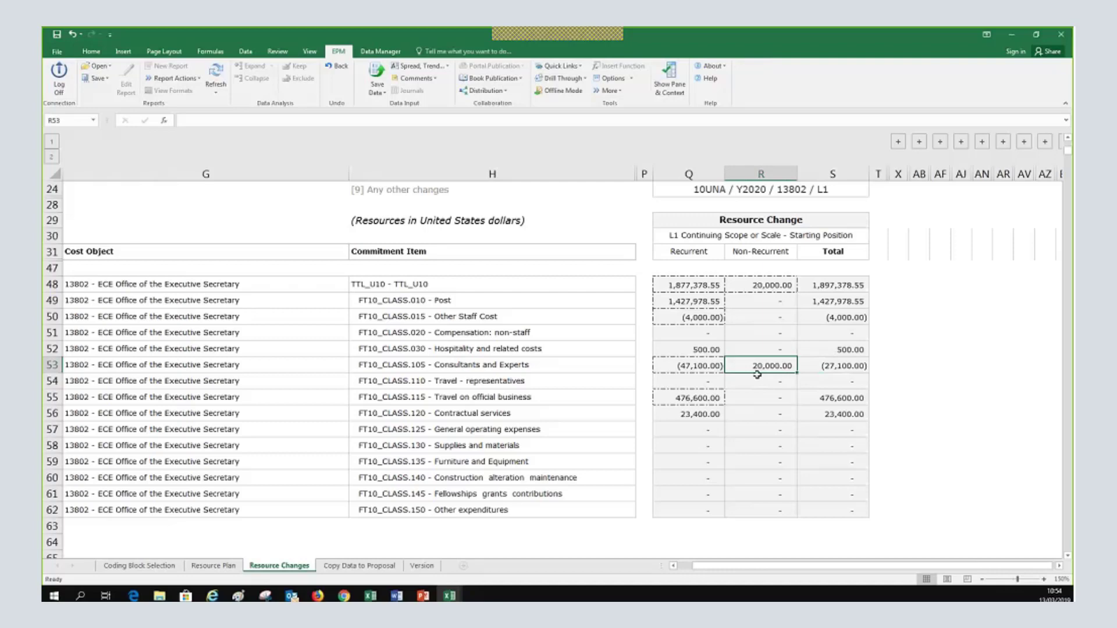
pyautogui.click(1059, 565)
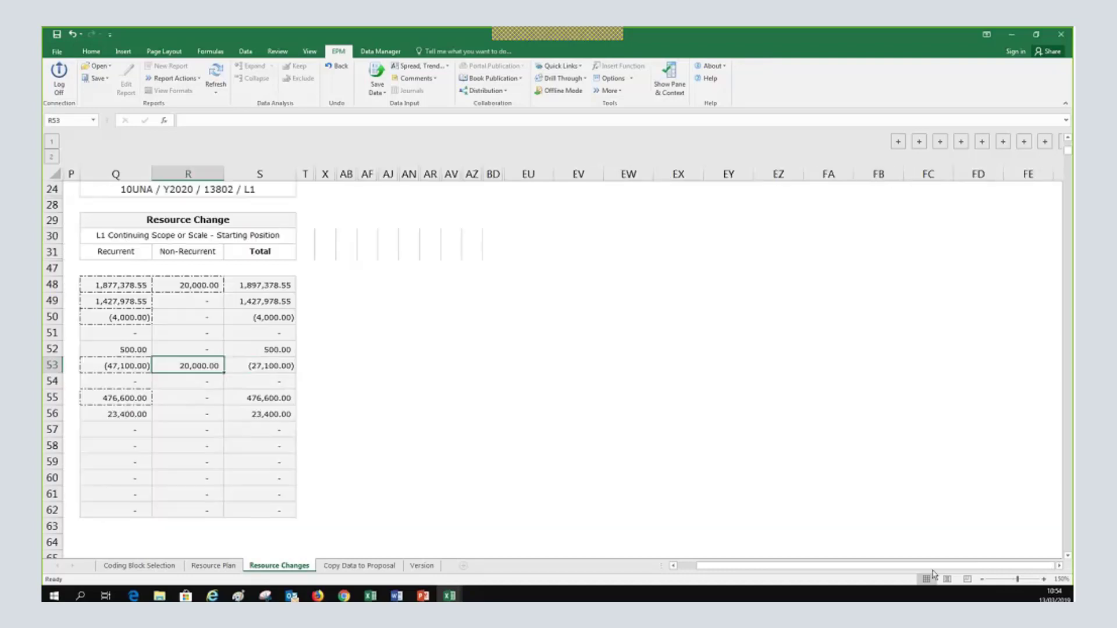
pyautogui.moveTo(933, 568); pyautogui.dragTo(927, 568)
pyautogui.scroll(3, 878, 504)
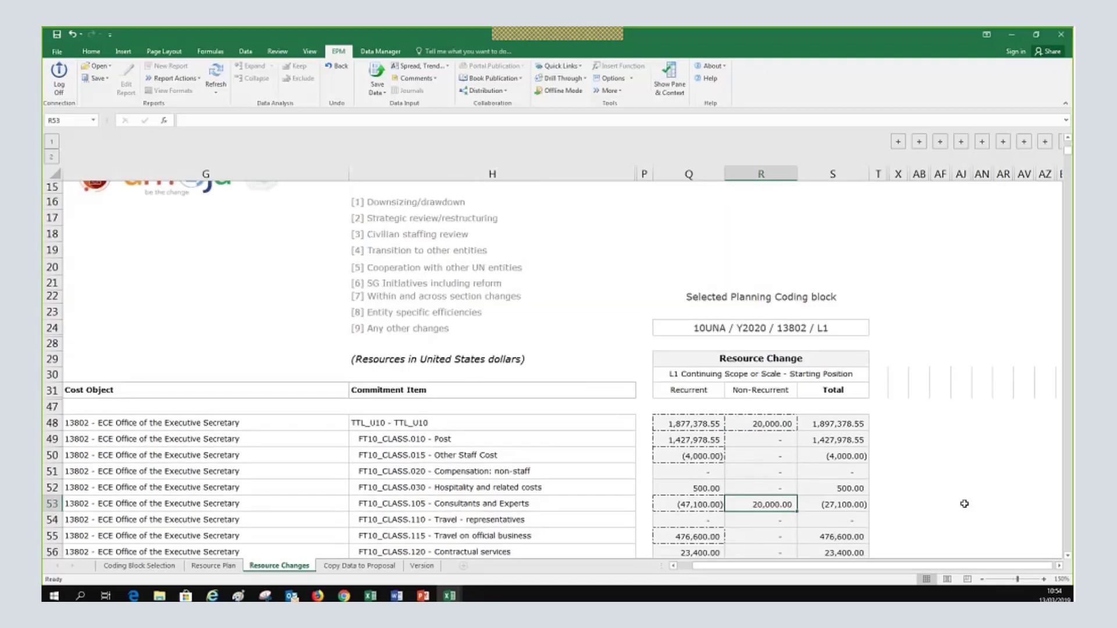
pyautogui.click(1068, 557)
pyautogui.click(1068, 557)
pyautogui.click(1068, 557)
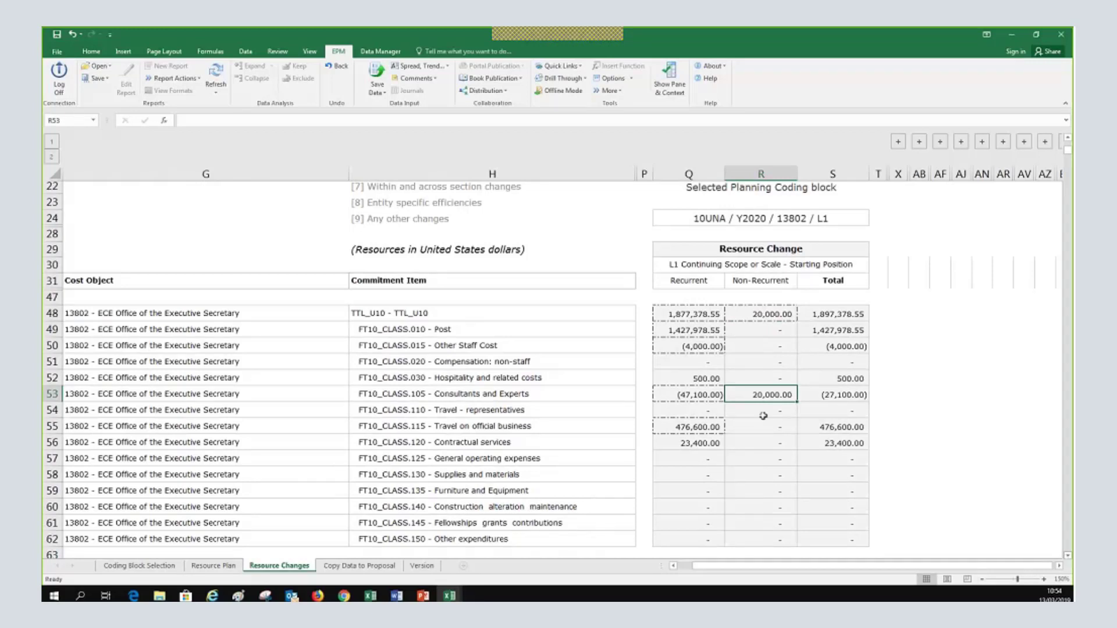
pyautogui.press('Right')
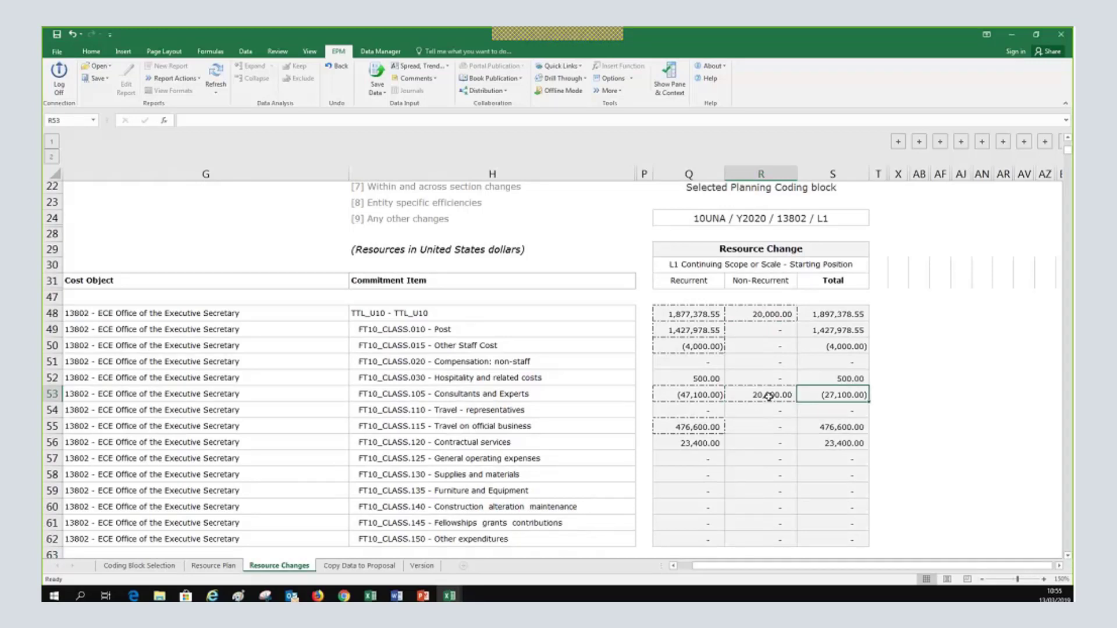
pyautogui.click(774, 396)
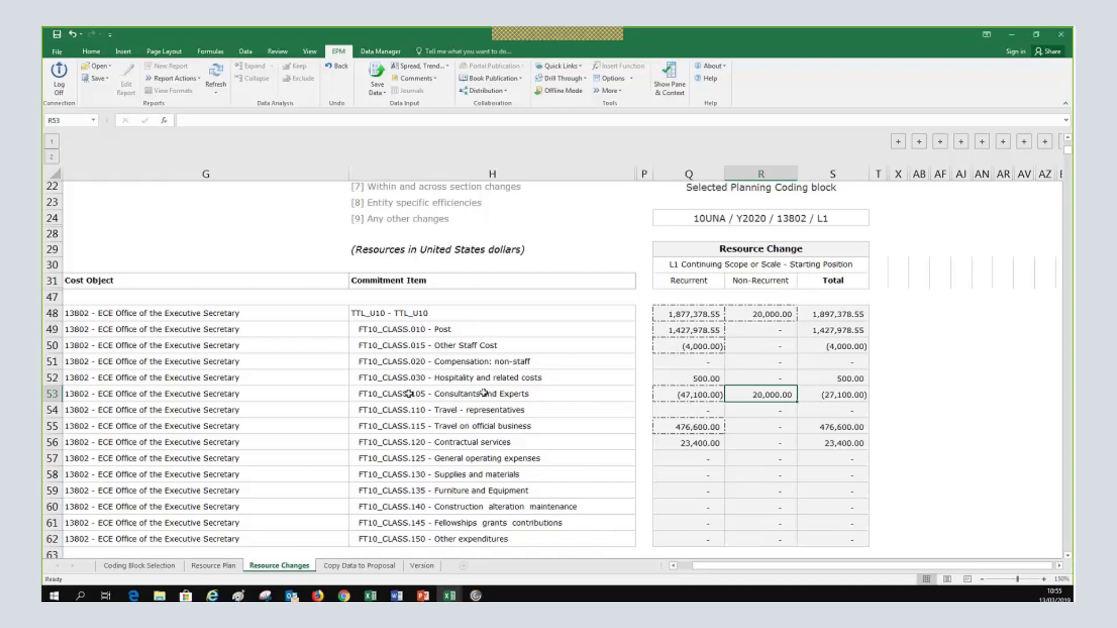
# Expand Consultants and Experts (H53), then FT10_105_2 - Consultants to reveal the 20,000.00 Individual Fee account
pyautogui.click(505, 377)
pyautogui.click(414, 393)
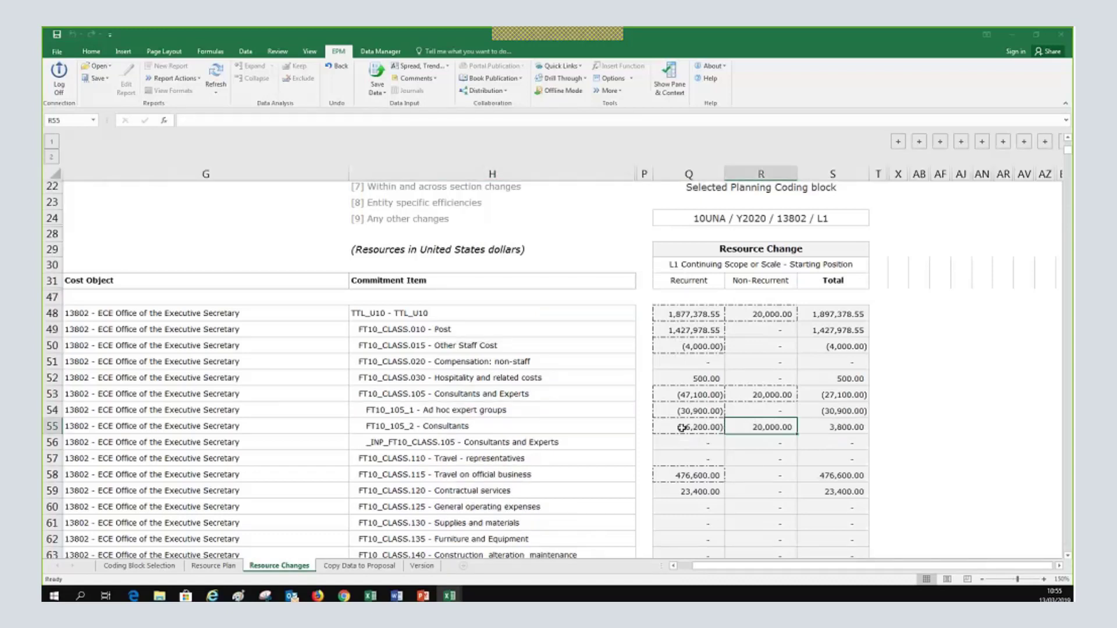
pyautogui.click(440, 427)
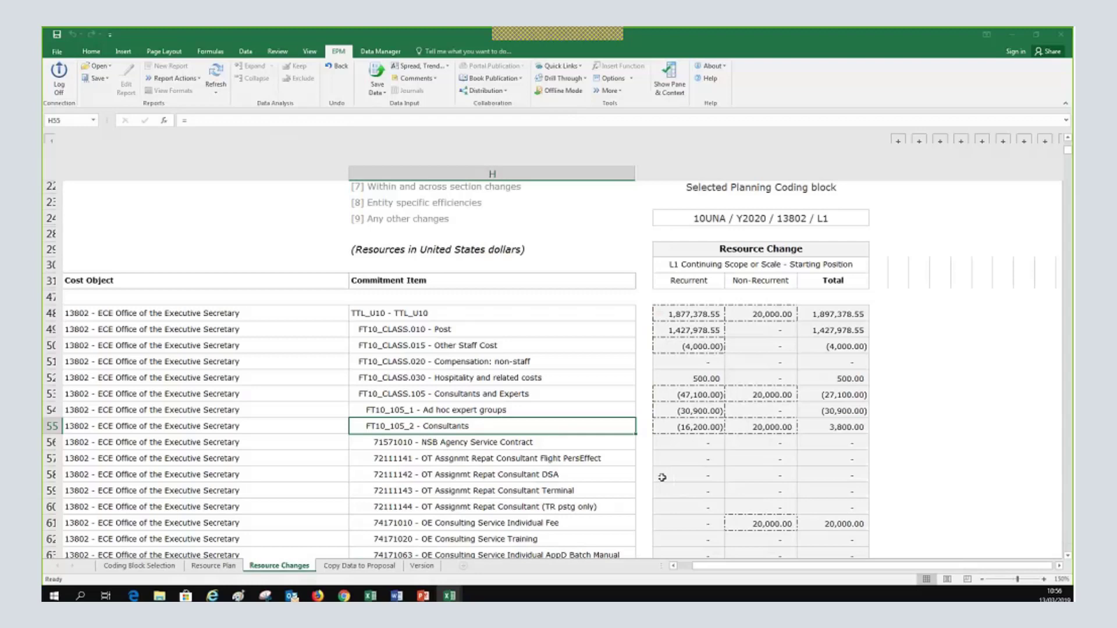
pyautogui.scroll(-2, 662, 478)
pyautogui.click(645, 478)
pyautogui.scroll(2, 773, 456)
pyautogui.click(772, 492)
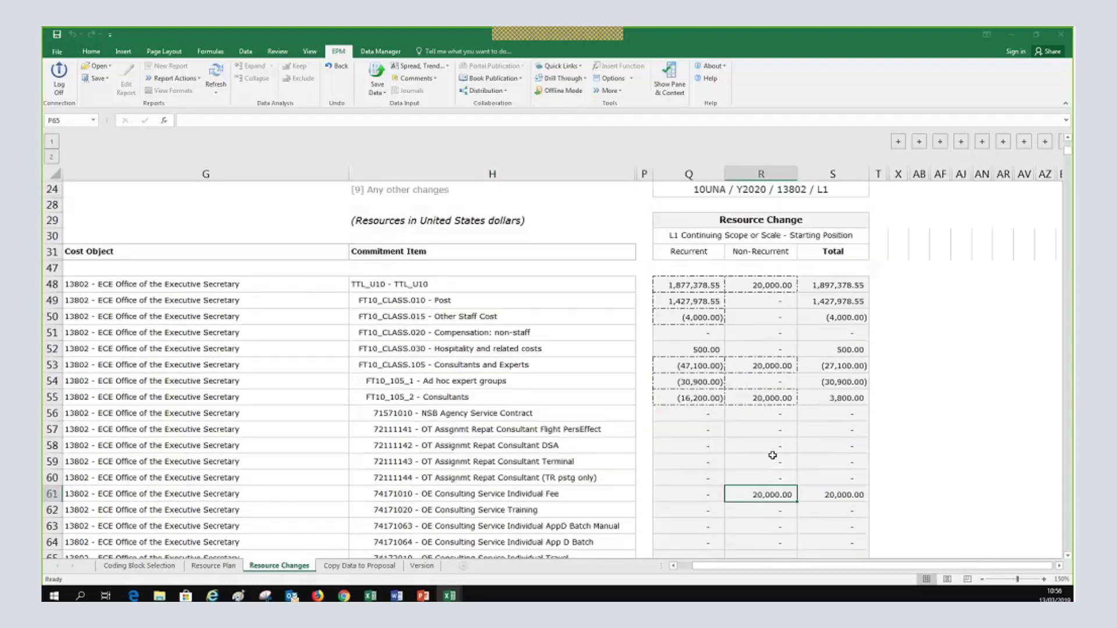
pyautogui.hotkey('ctrl', 'c')
pyautogui.click(856, 499)
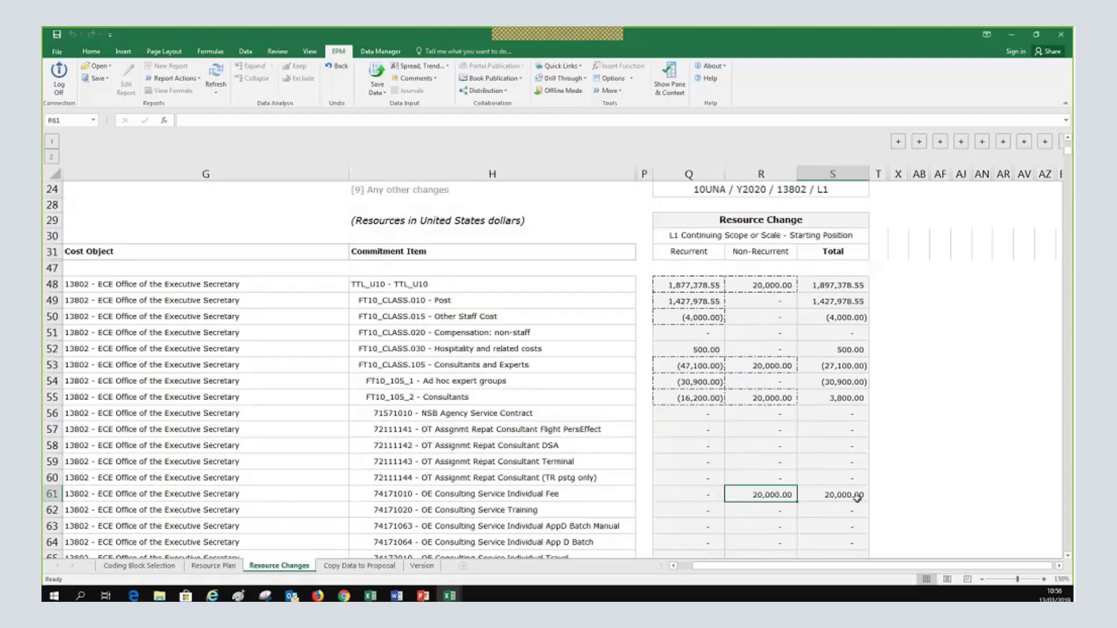
pyautogui.click(773, 495)
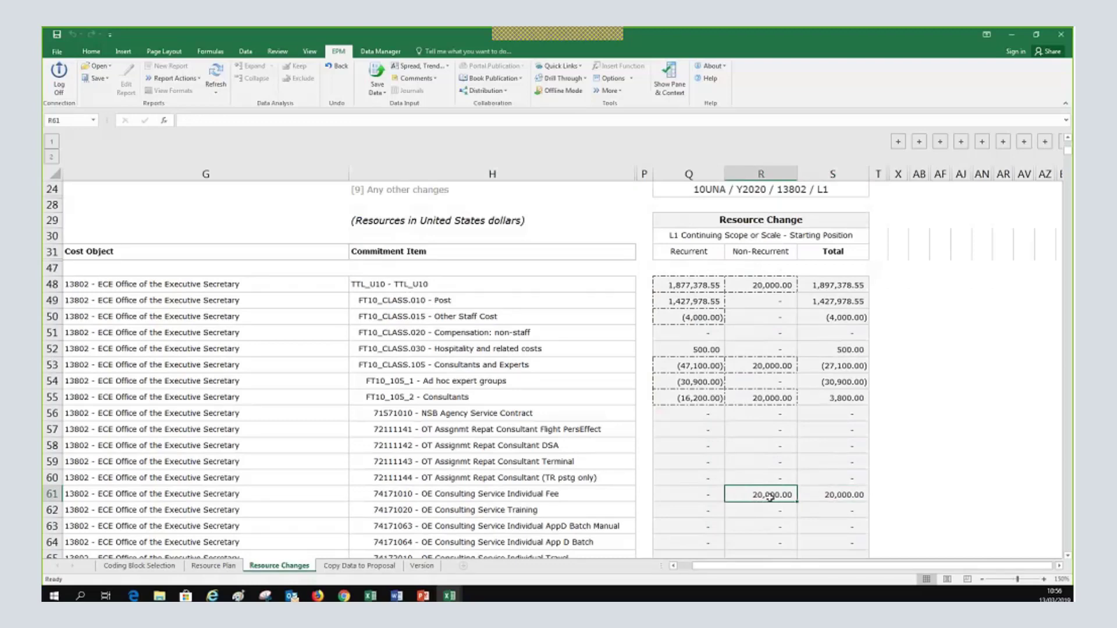
pyautogui.scroll(4, 769, 496)
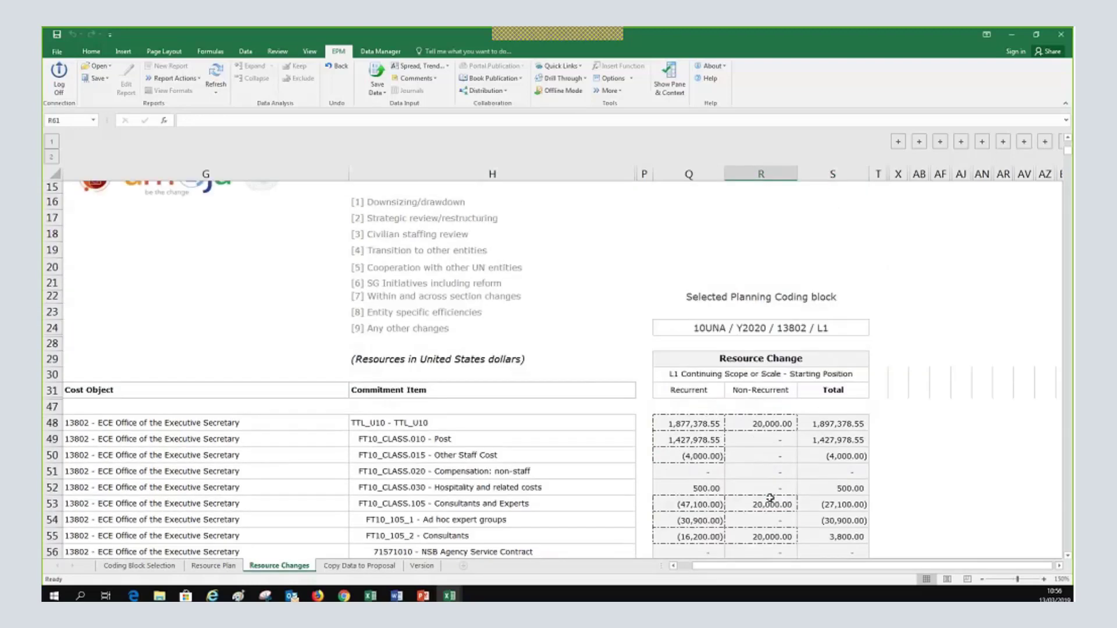
pyautogui.scroll(-1, 770, 496)
pyautogui.scroll(1, 769, 496)
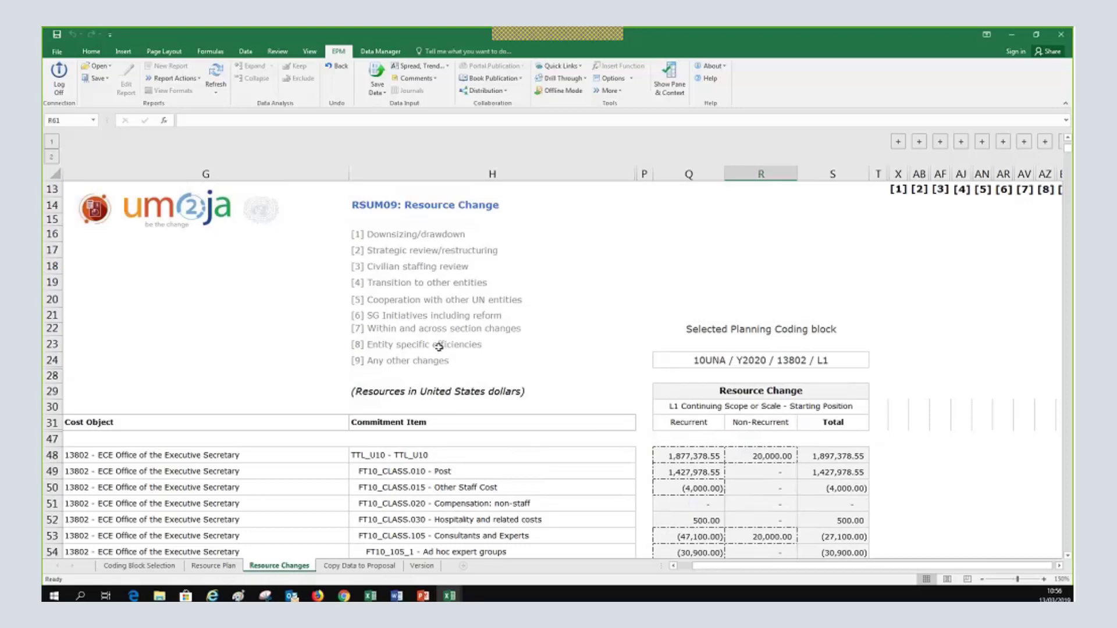
pyautogui.scroll(-1, 439, 346)
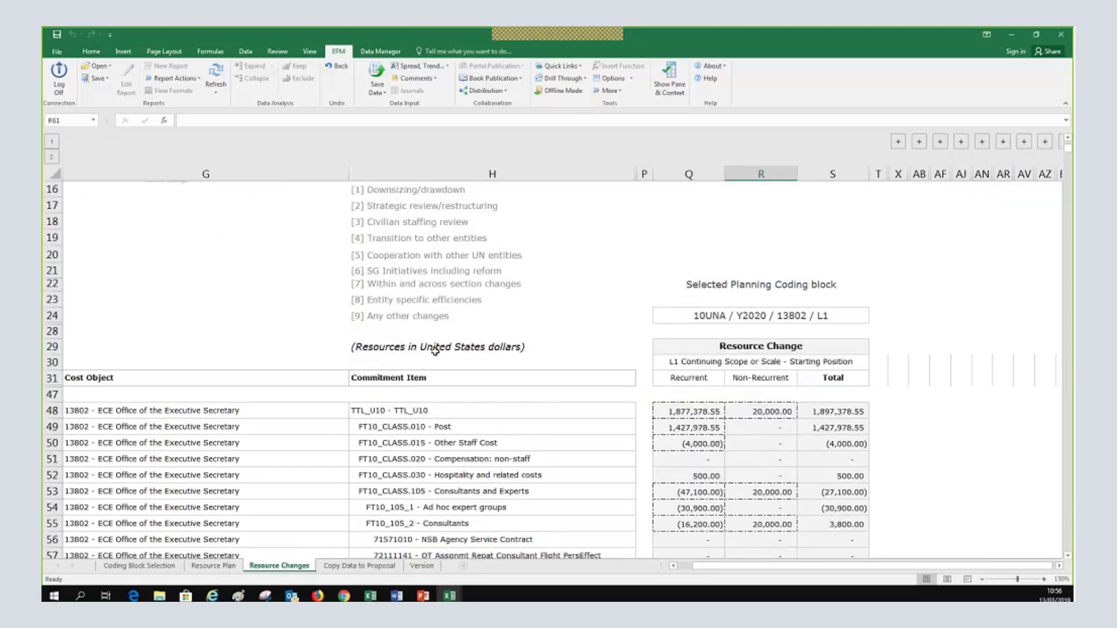
pyautogui.scroll(1, 435, 351)
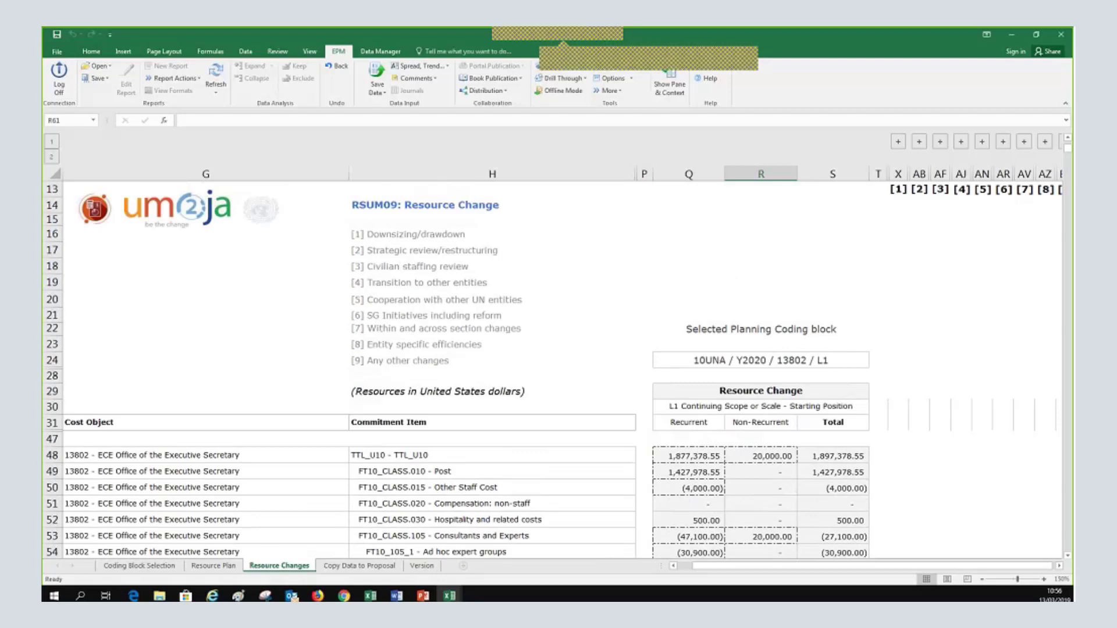
pyautogui.scroll(-1, 686, 454)
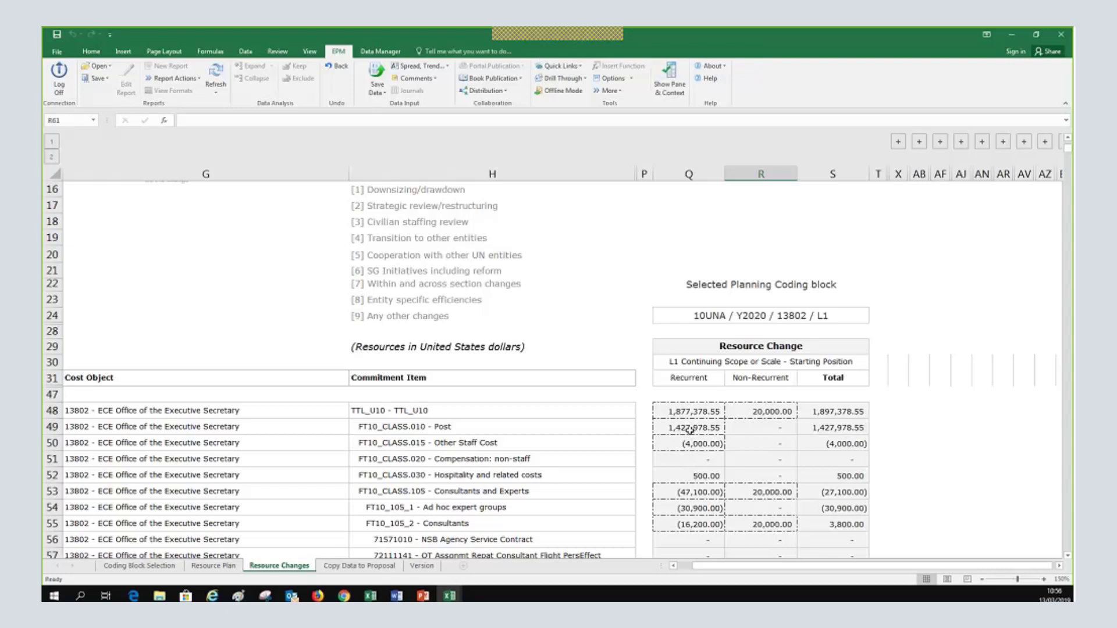
pyautogui.scroll(1, 512, 312)
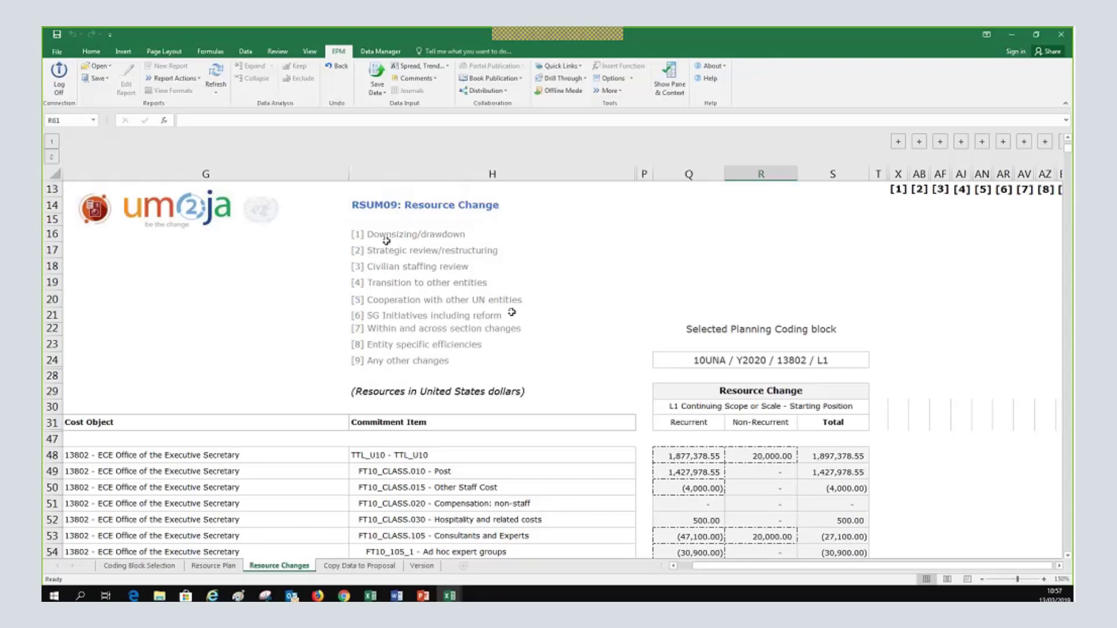
pyautogui.scroll(-2, 755, 459)
pyautogui.scroll(-4, 755, 459)
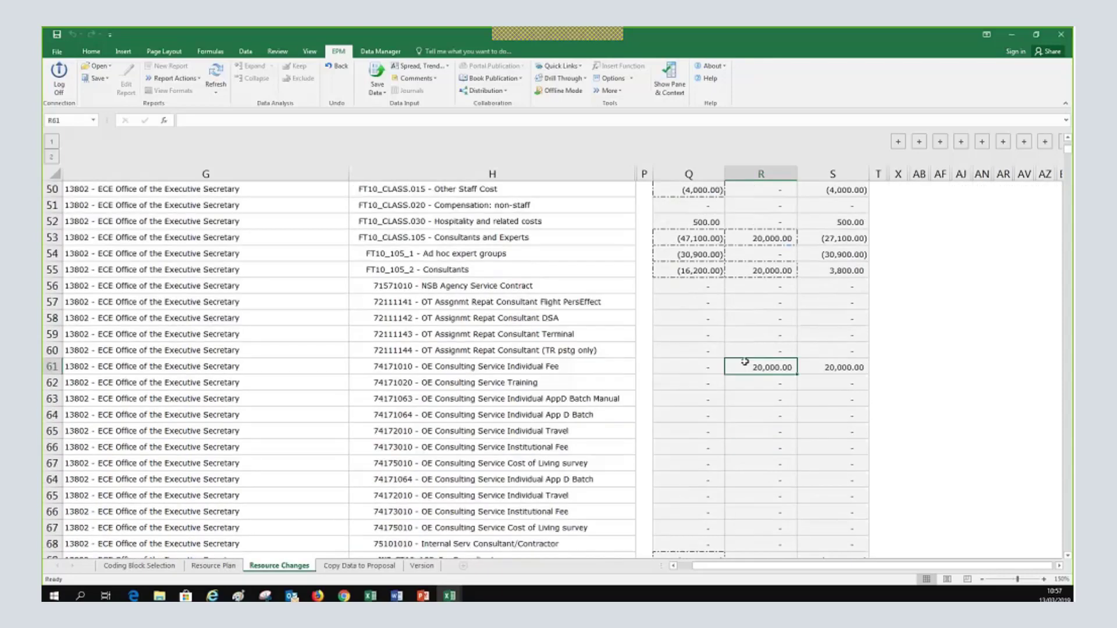
pyautogui.scroll(3, 748, 366)
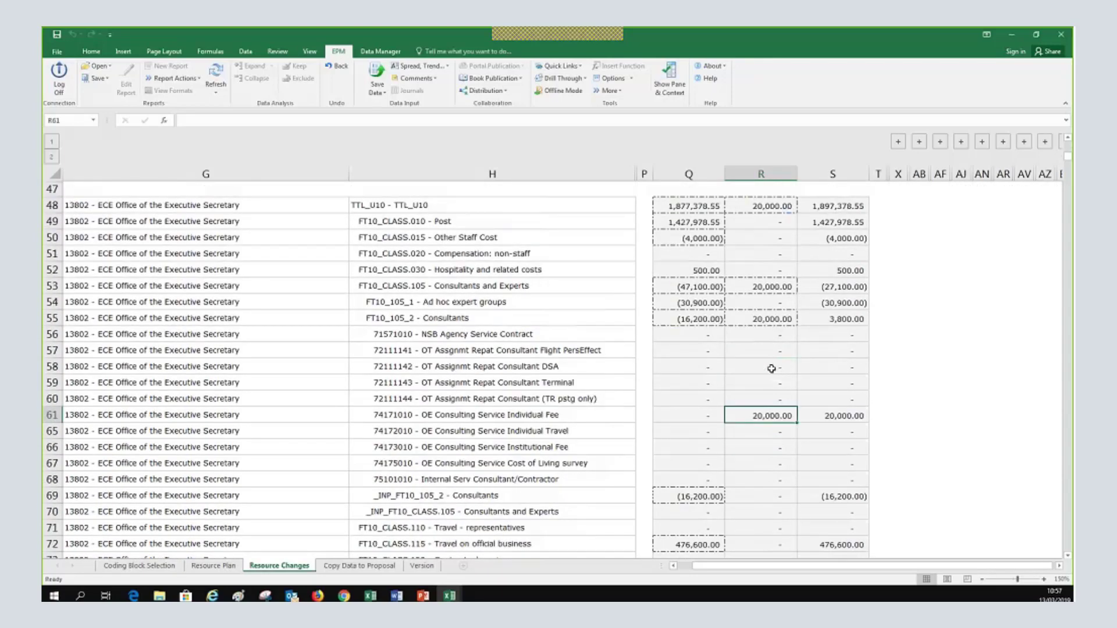
pyautogui.scroll(4, 771, 370)
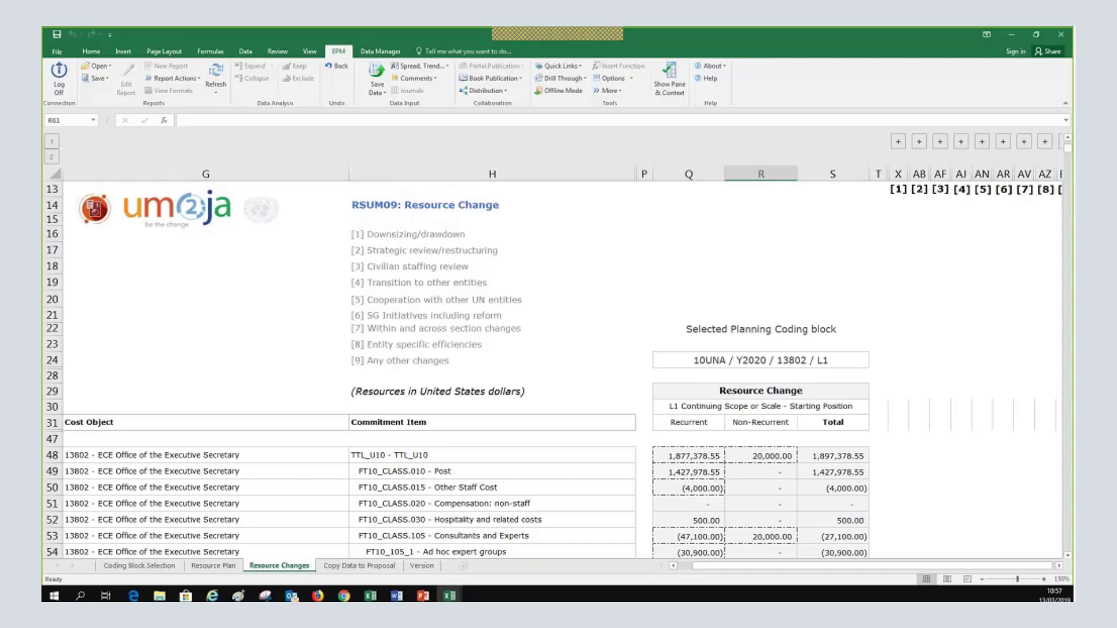
pyautogui.scroll(-2, 666, 429)
pyautogui.scroll(-1, 666, 429)
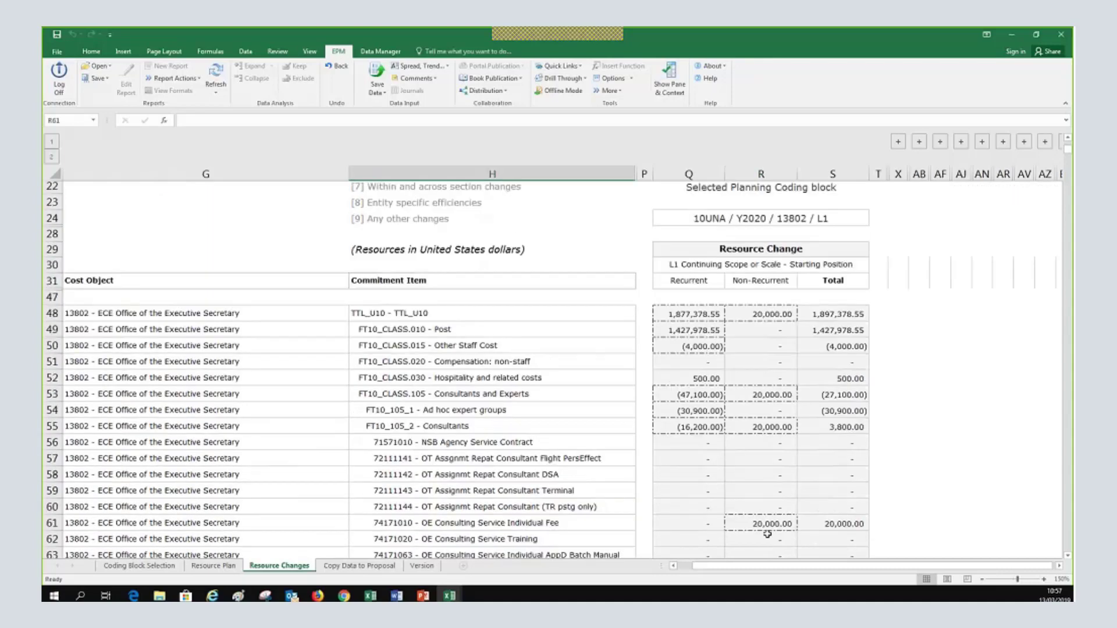
pyautogui.click(767, 531)
pyautogui.scroll(3, 367, 248)
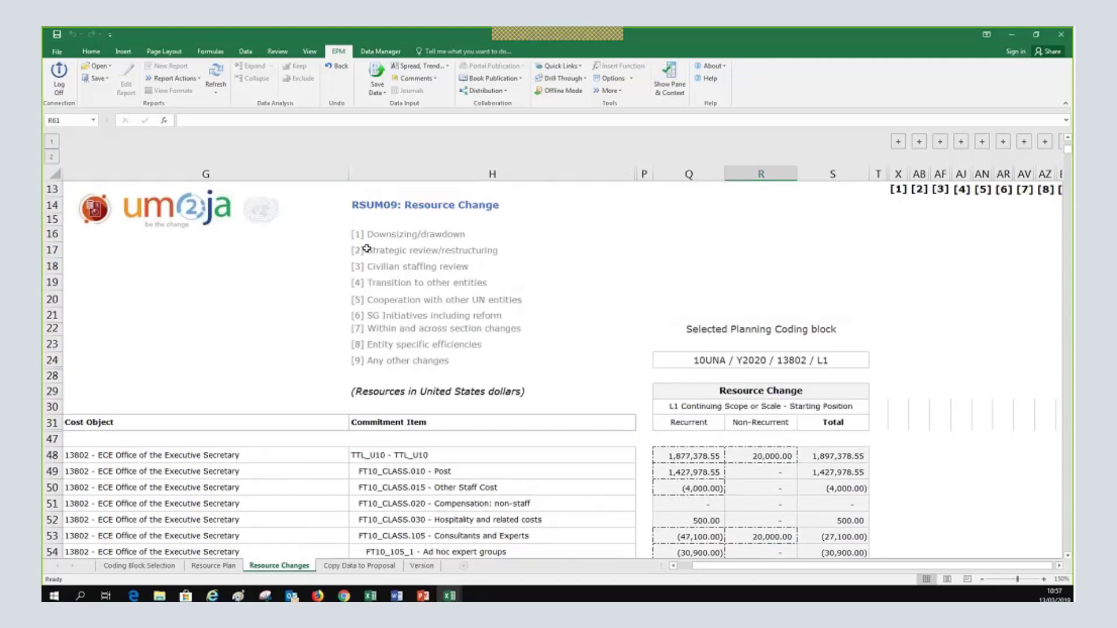
pyautogui.click(367, 248)
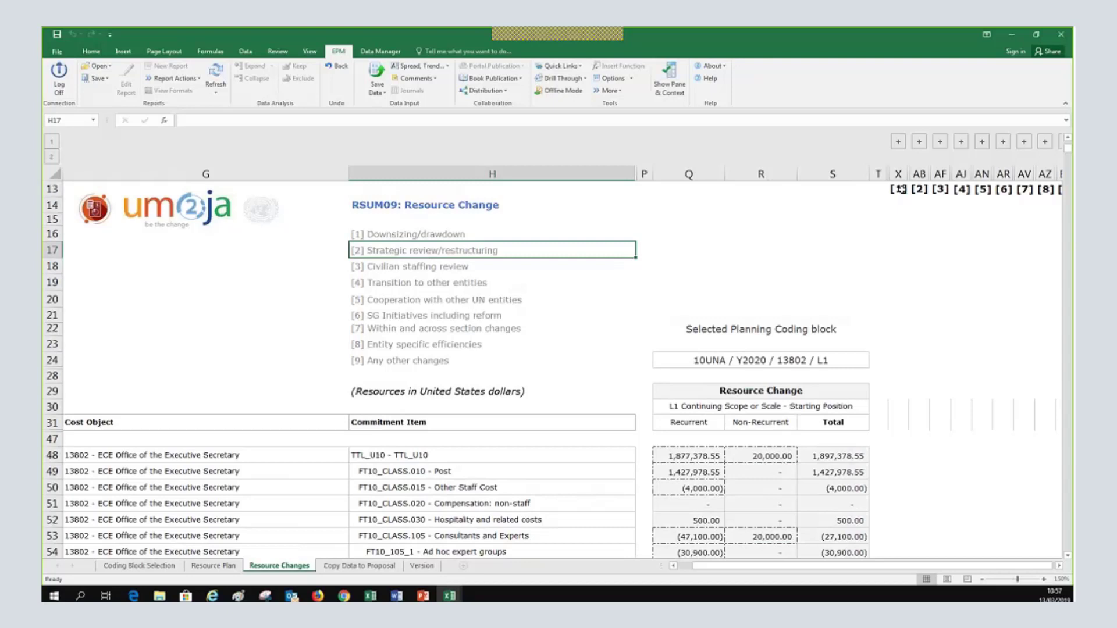
# Expand the Strategic review/restructuring column group to show its empty Recurrent, Non-Recurrent and Total columns
pyautogui.click(920, 142)
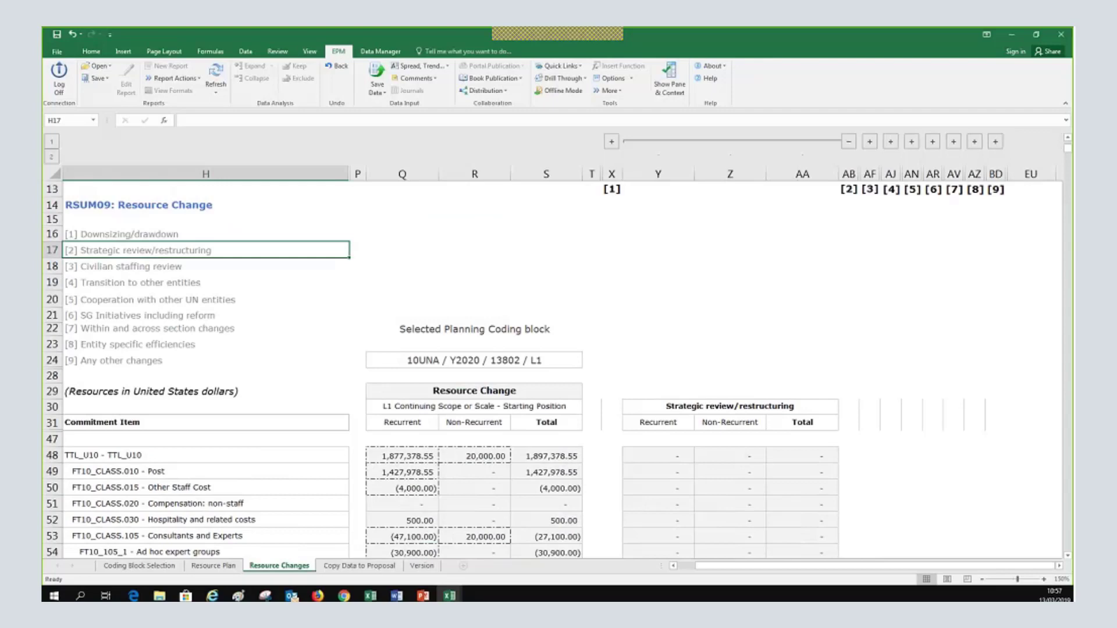
pyautogui.scroll(-2, 741, 491)
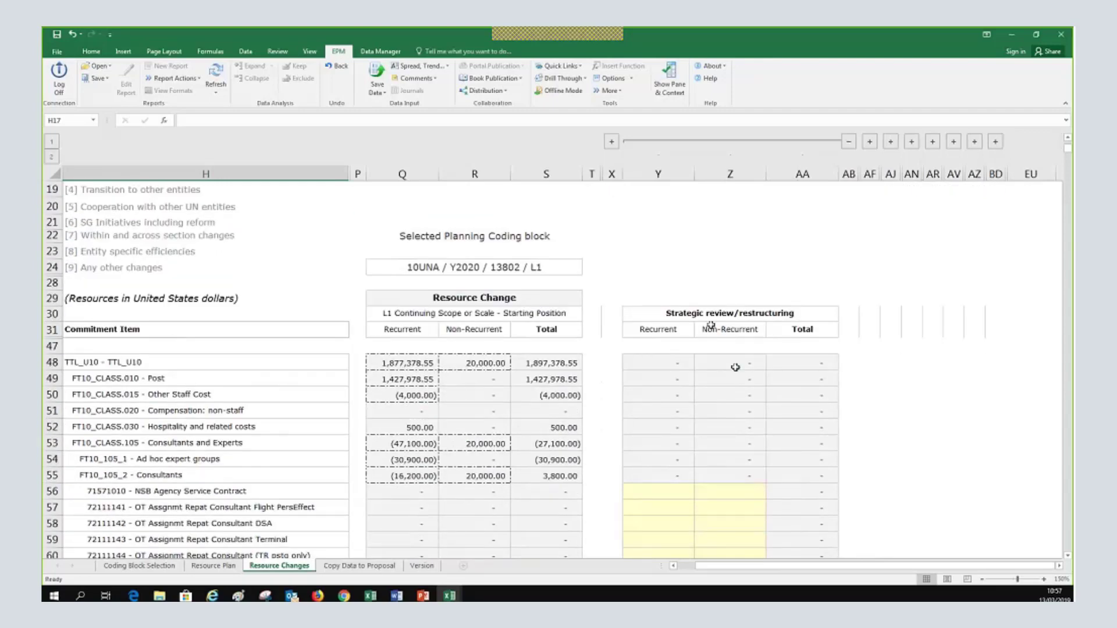
pyautogui.scroll(-4, 735, 367)
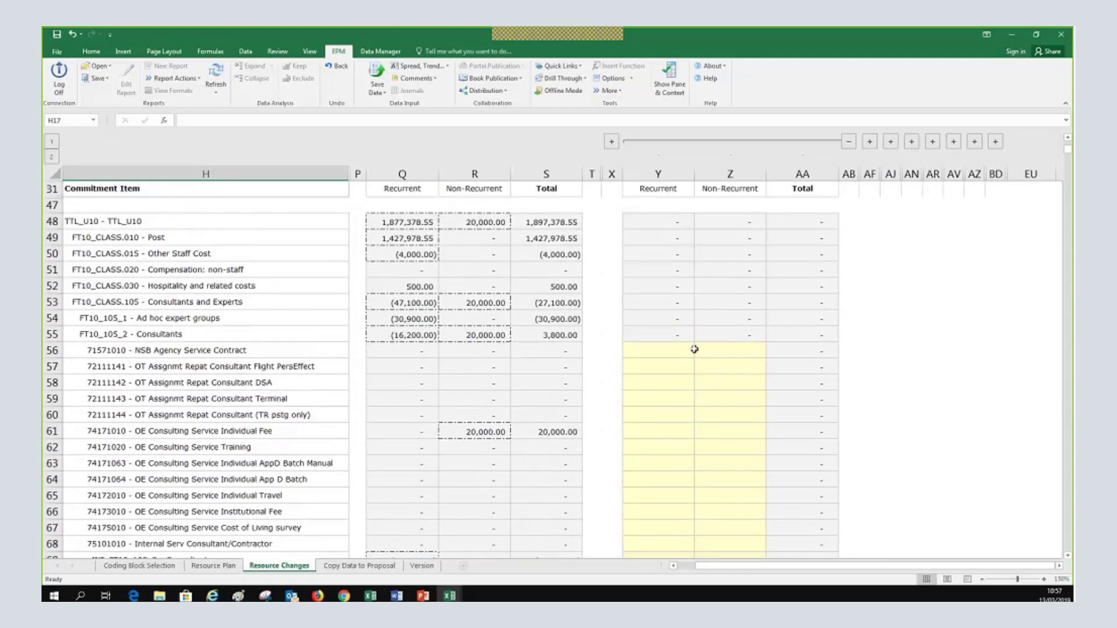
pyautogui.scroll(2, 483, 494)
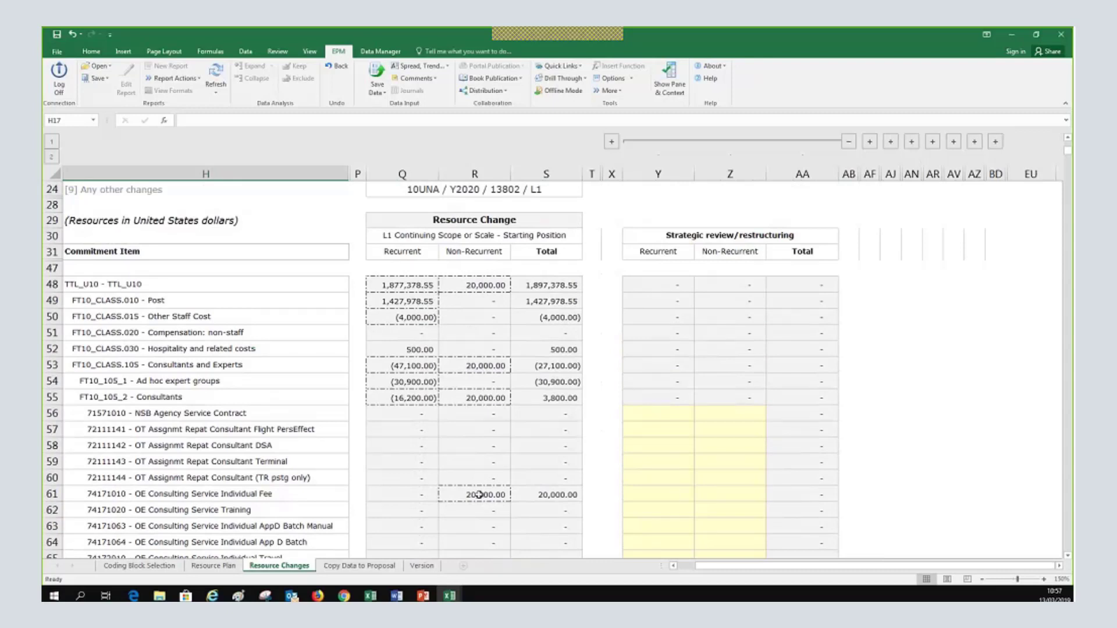
# Enter 20,000 in Z61 as the Strategic review non-recurrent Individual Fee, matching R61's 20,000.00
pyautogui.click(757, 510)
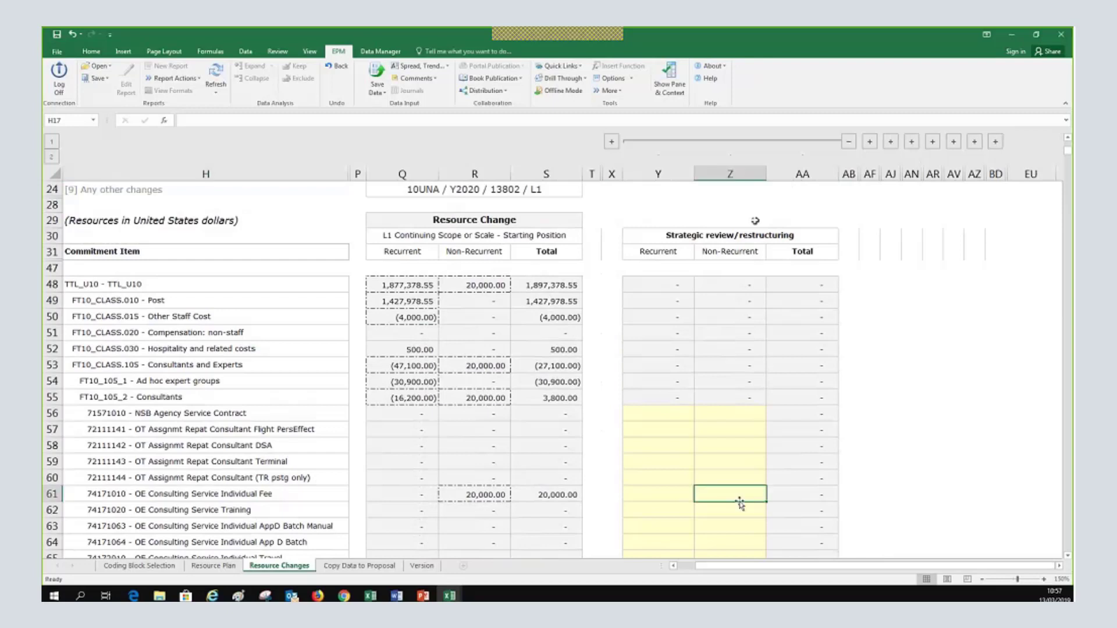
pyautogui.write('20,000')
pyautogui.press('Return')
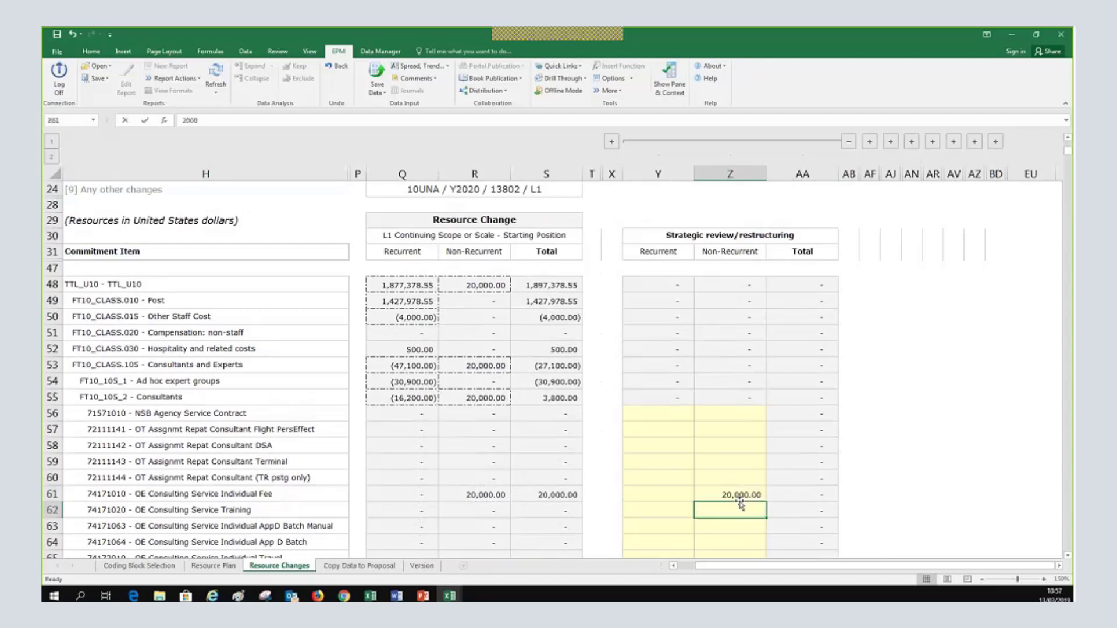
pyautogui.click(500, 496)
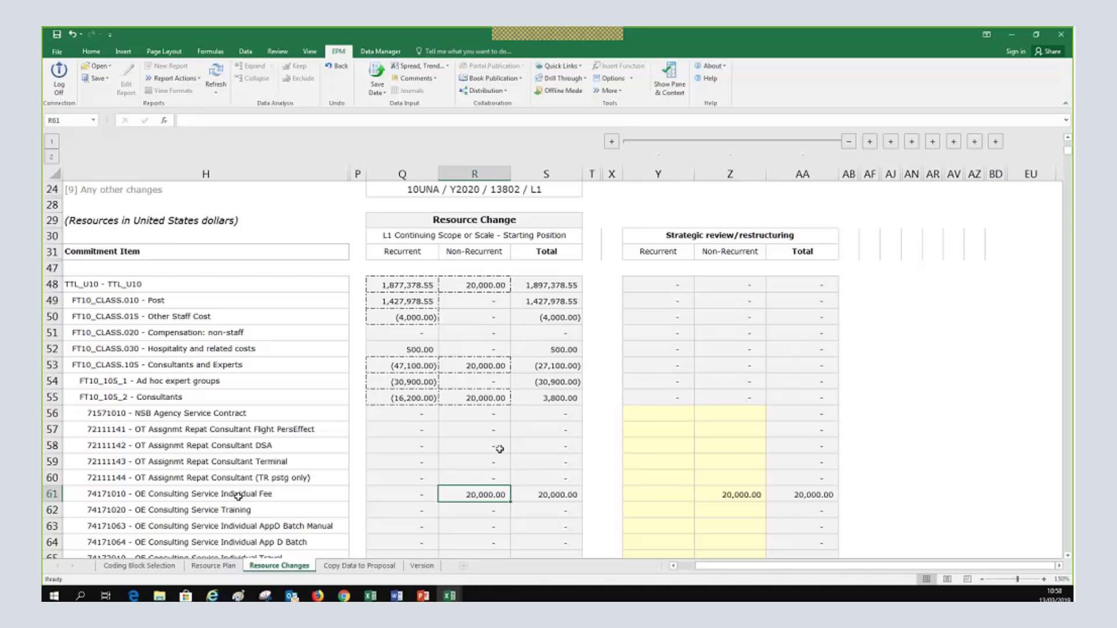
pyautogui.click(698, 494)
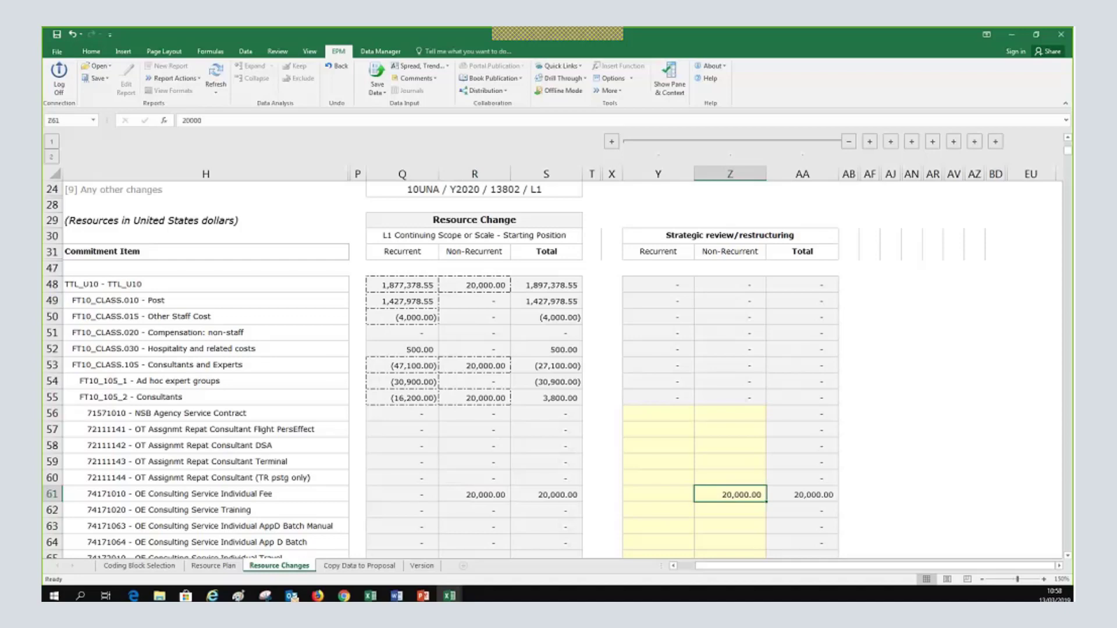
pyautogui.scroll(1, 679, 408)
pyautogui.scroll(1, 679, 408)
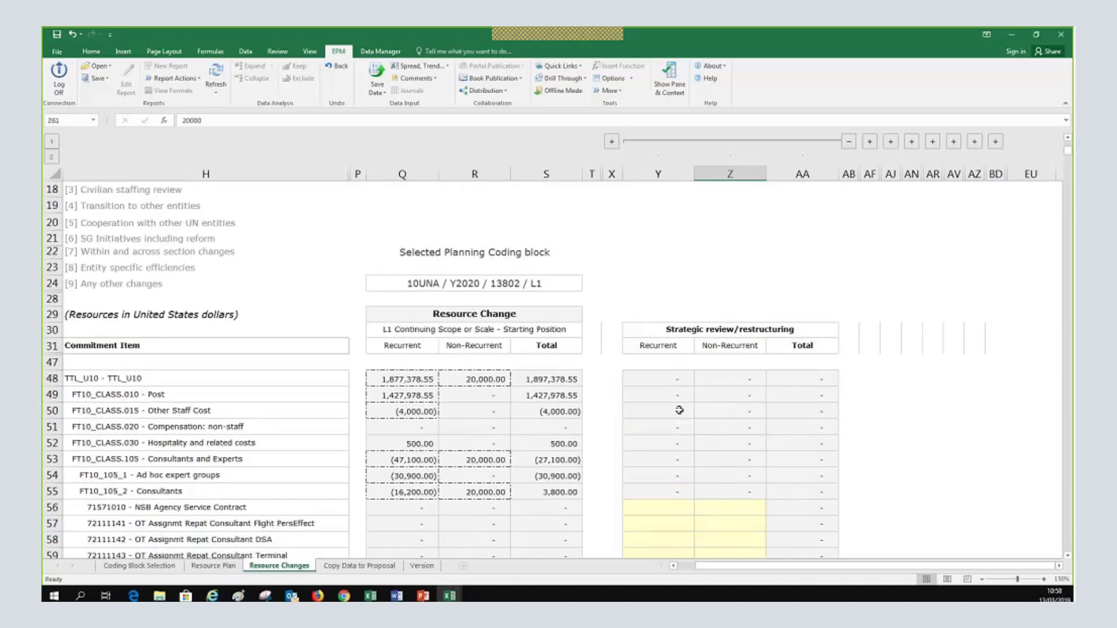
# Scroll back down to the Resource Change table
pyautogui.scroll(-2, 679, 410)
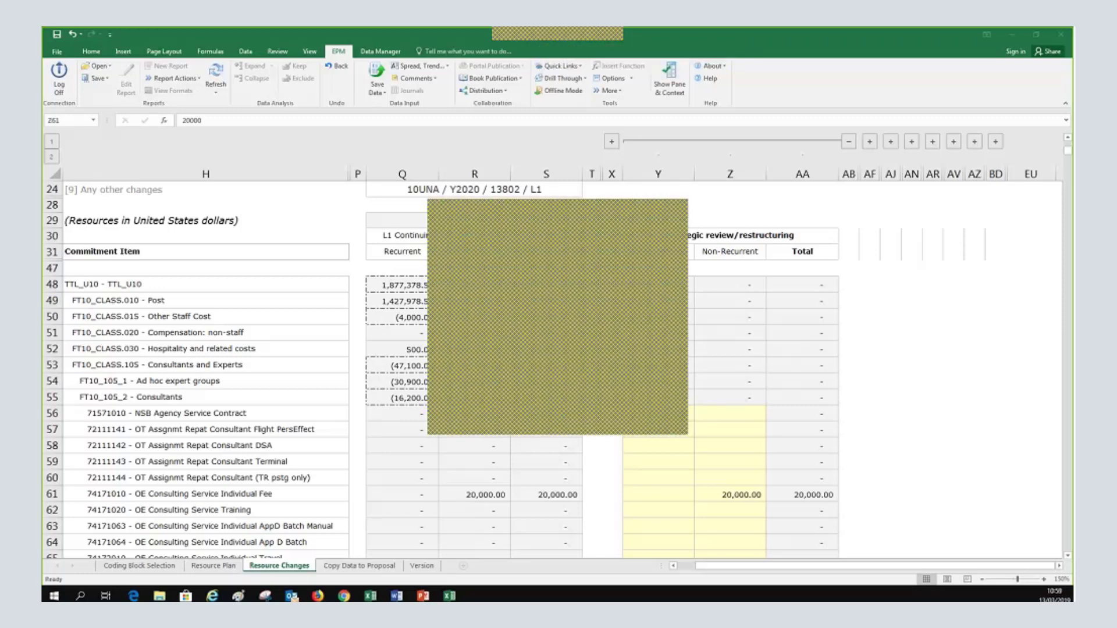
# Close the pop-up window covering the Resource Change table
pyautogui.click(679, 211)
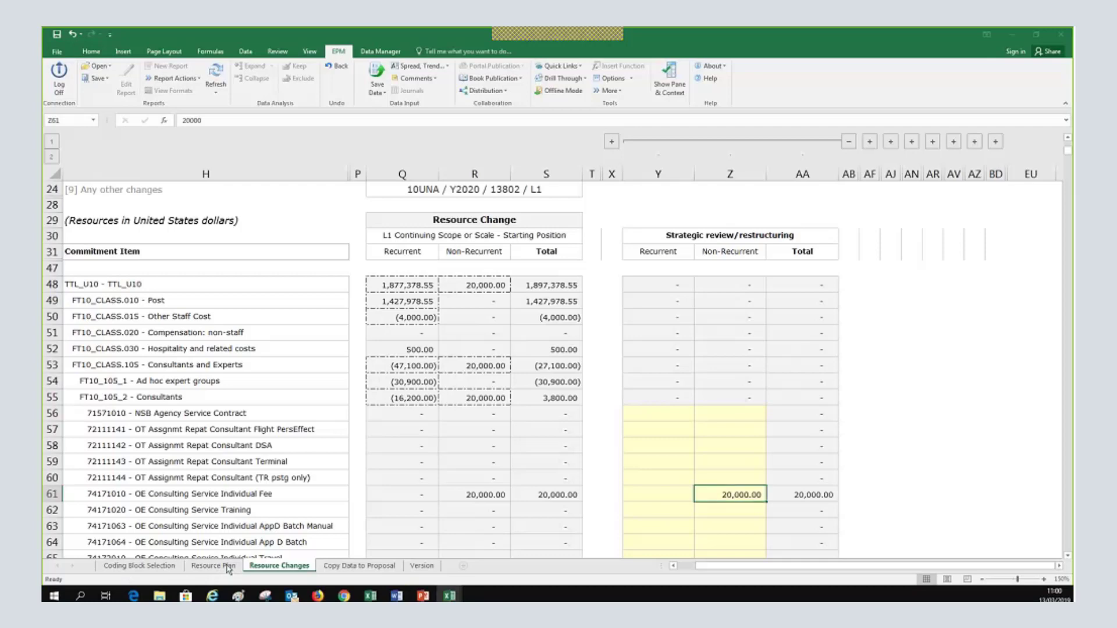
# Review the Resource Plan sheet, then return to Resource Changes and scroll through its table
pyautogui.click(229, 567)
pyautogui.scroll(-1, 723, 505)
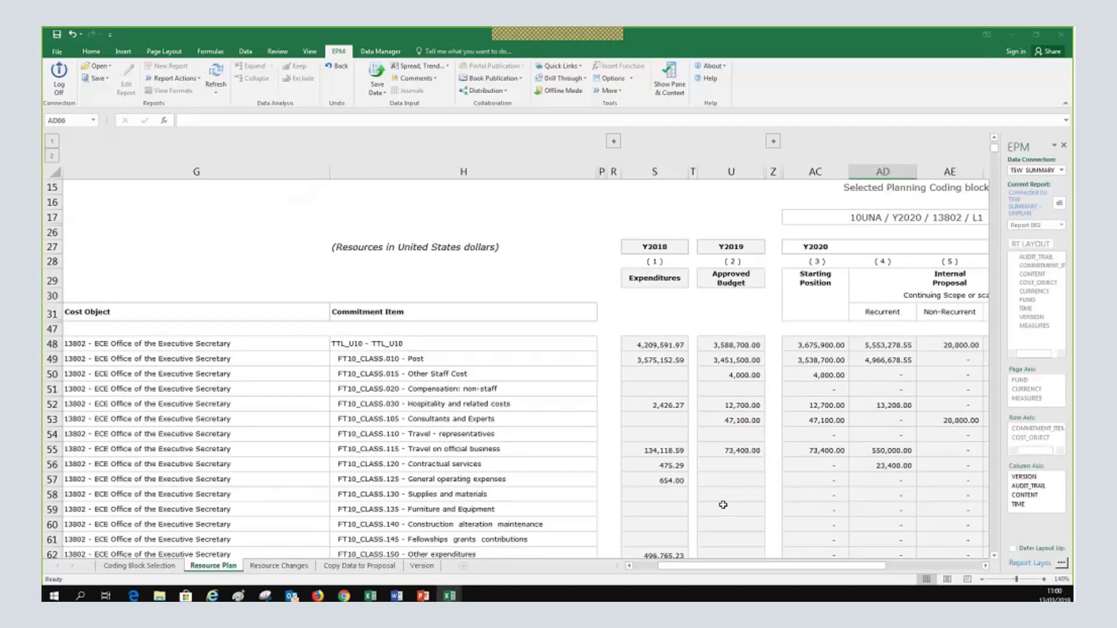
pyautogui.scroll(-2, 559, 487)
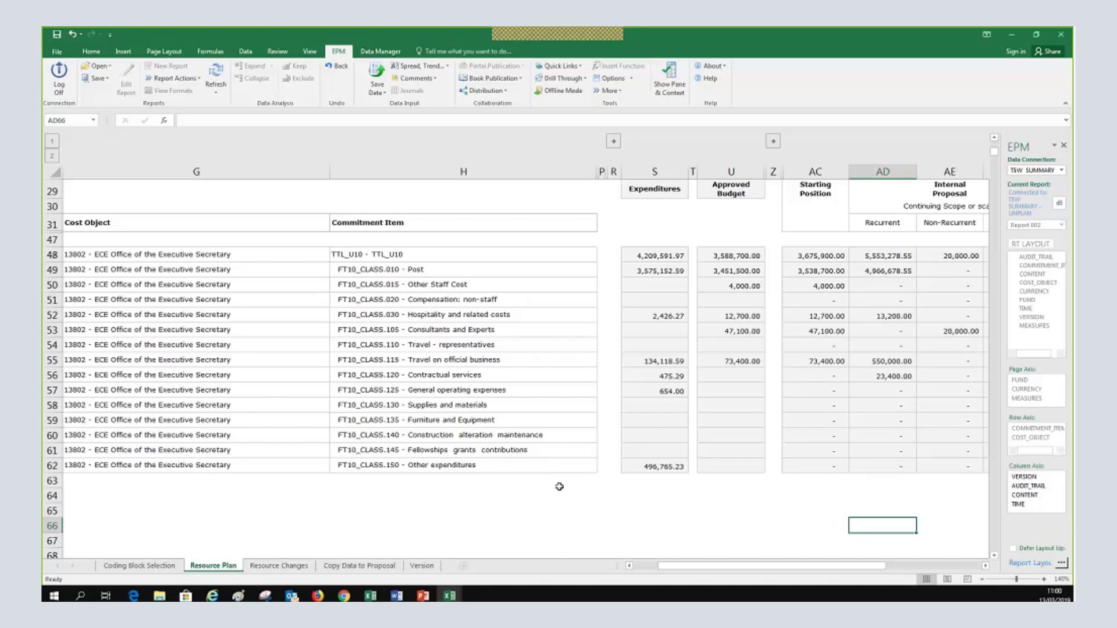
pyautogui.click(277, 566)
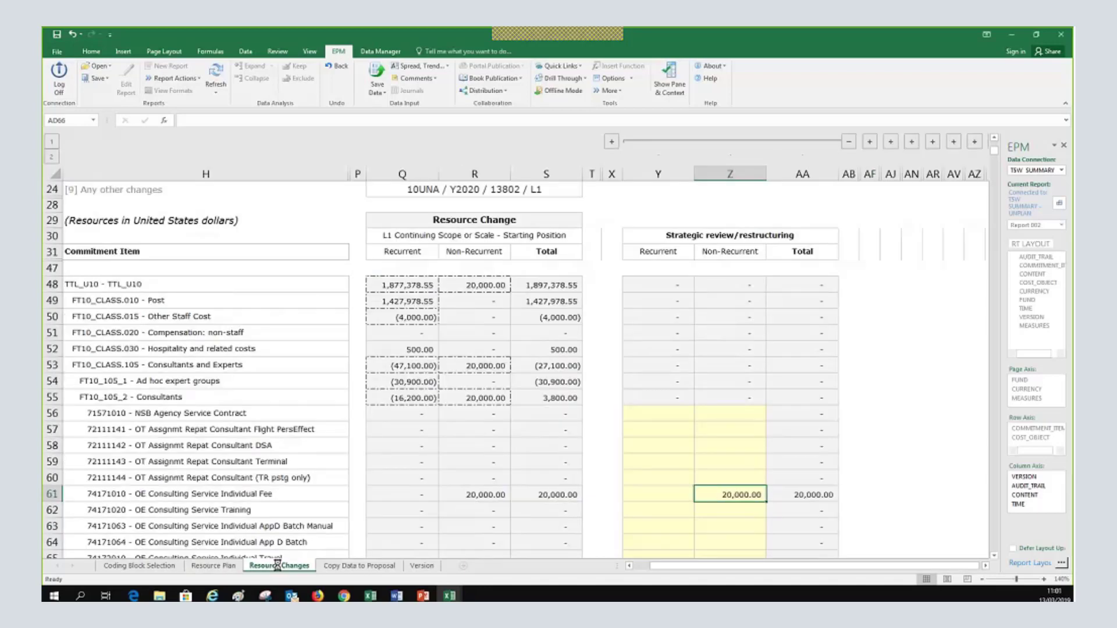
pyautogui.scroll(-1, 442, 314)
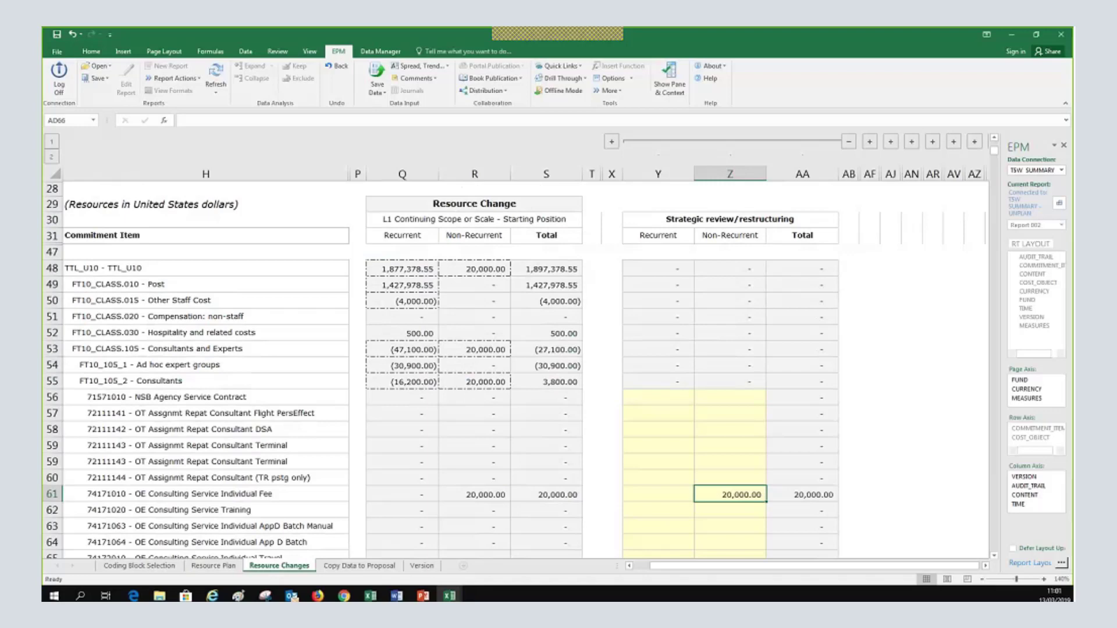
pyautogui.scroll(2, 530, 520)
pyautogui.scroll(-1, 530, 520)
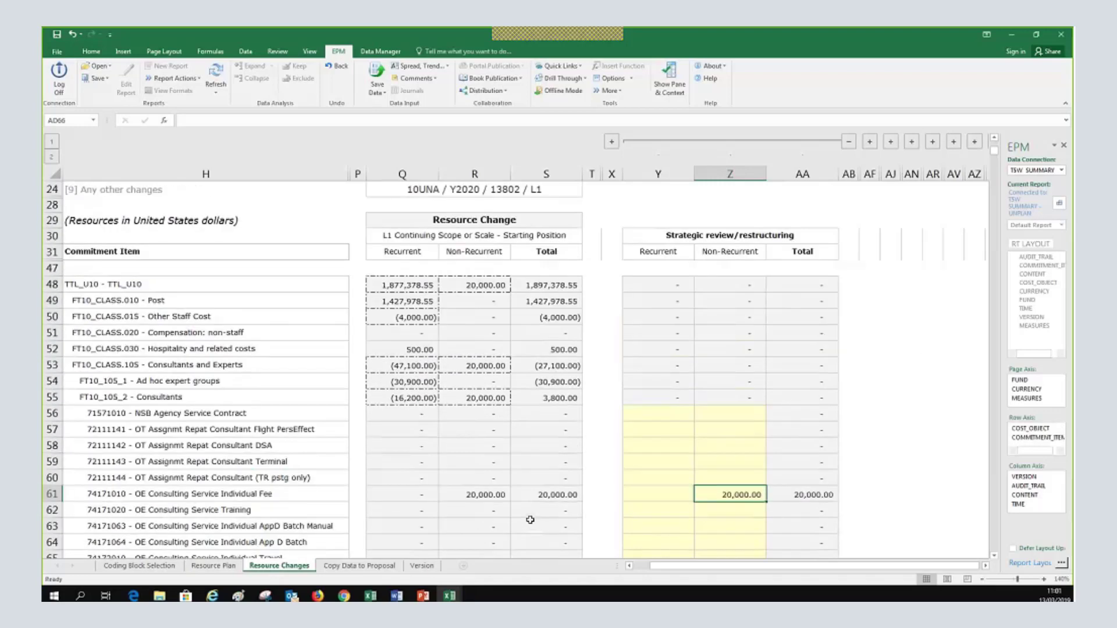
pyautogui.scroll(1, 322, 468)
pyautogui.scroll(1, 322, 468)
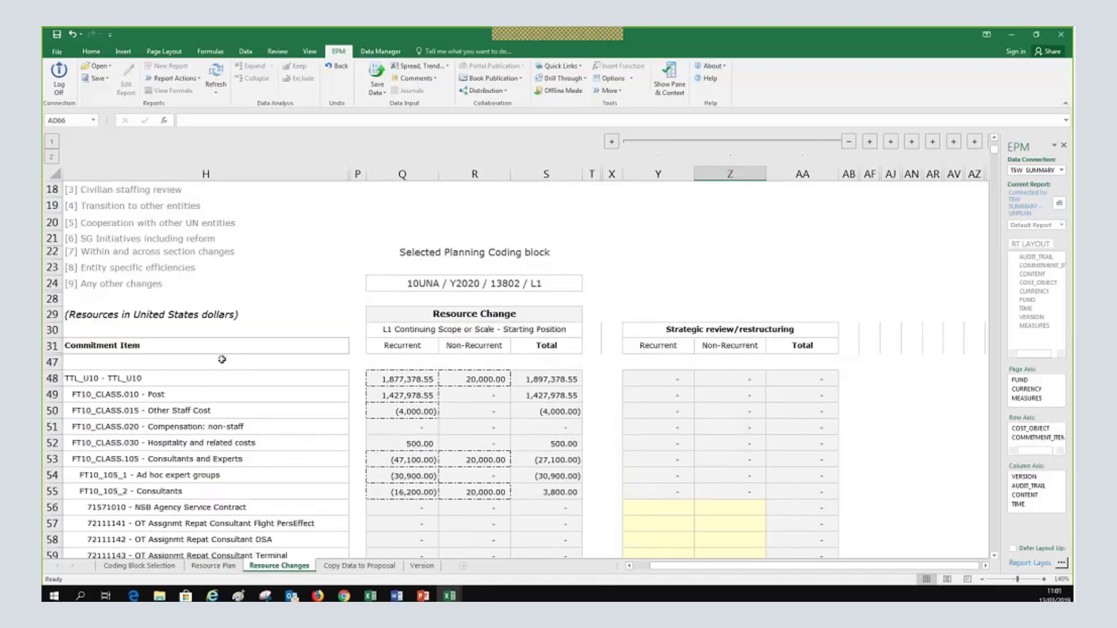
pyautogui.scroll(2, 221, 359)
pyautogui.scroll(-4, 574, 513)
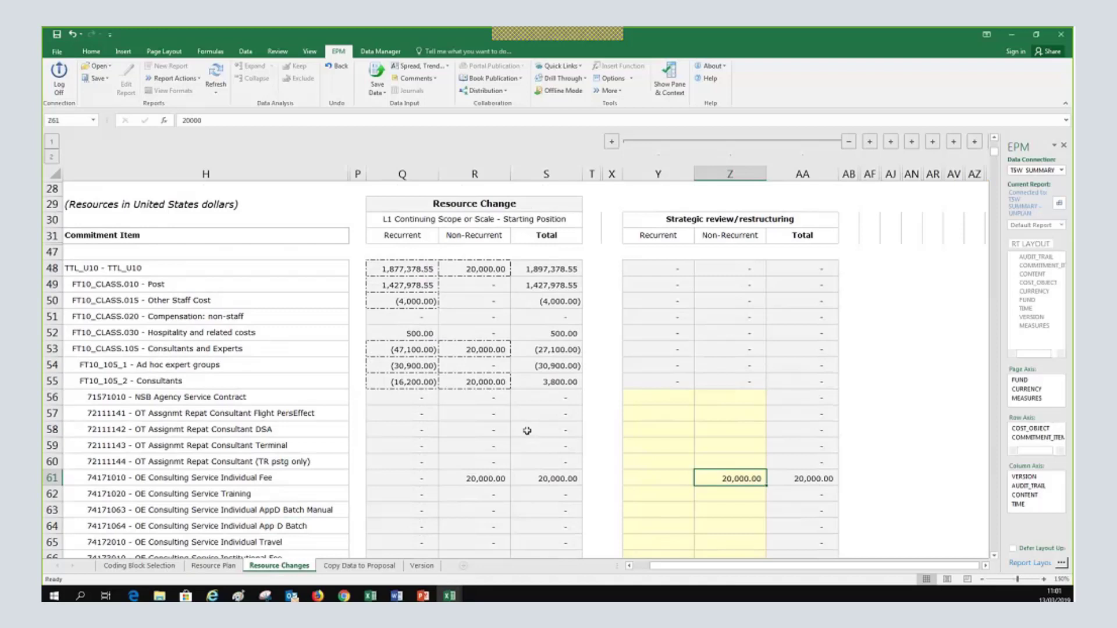
# Check the 20,000.00 non-recurrent proposal in Resource Plan cell AE53, then return to Resource Changes
pyautogui.click(226, 570)
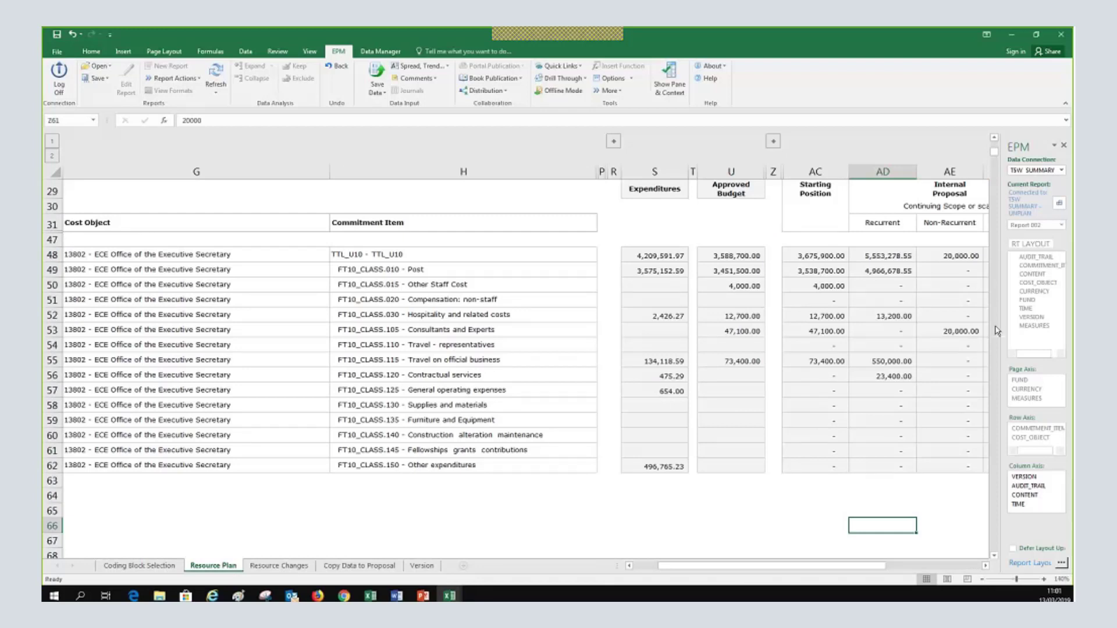
pyautogui.click(965, 331)
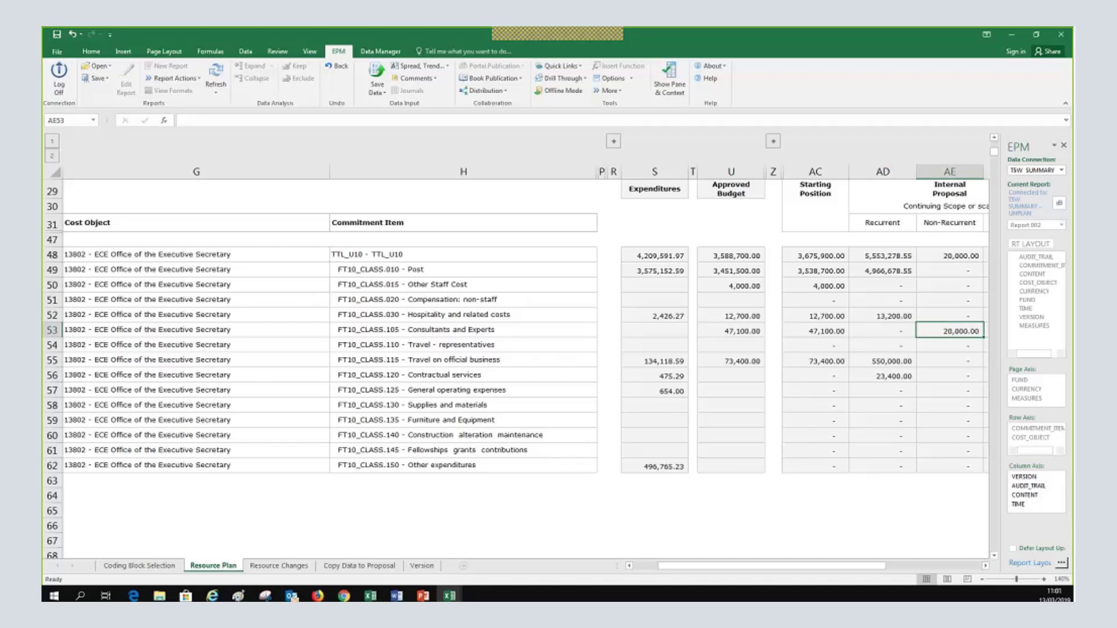
pyautogui.click(279, 565)
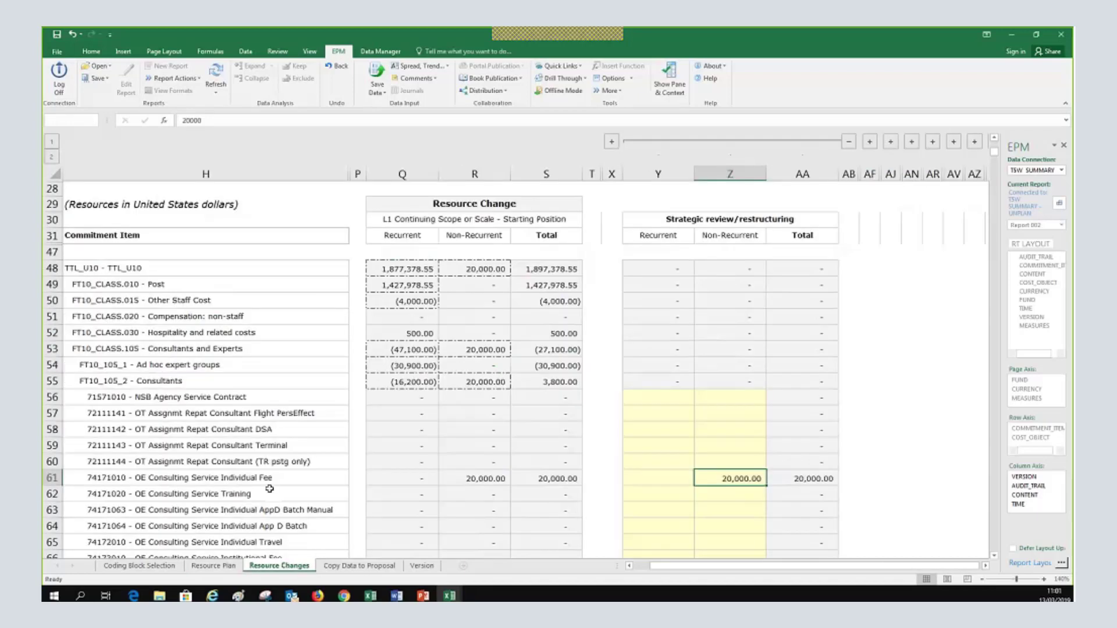
pyautogui.scroll(-1, 401, 474)
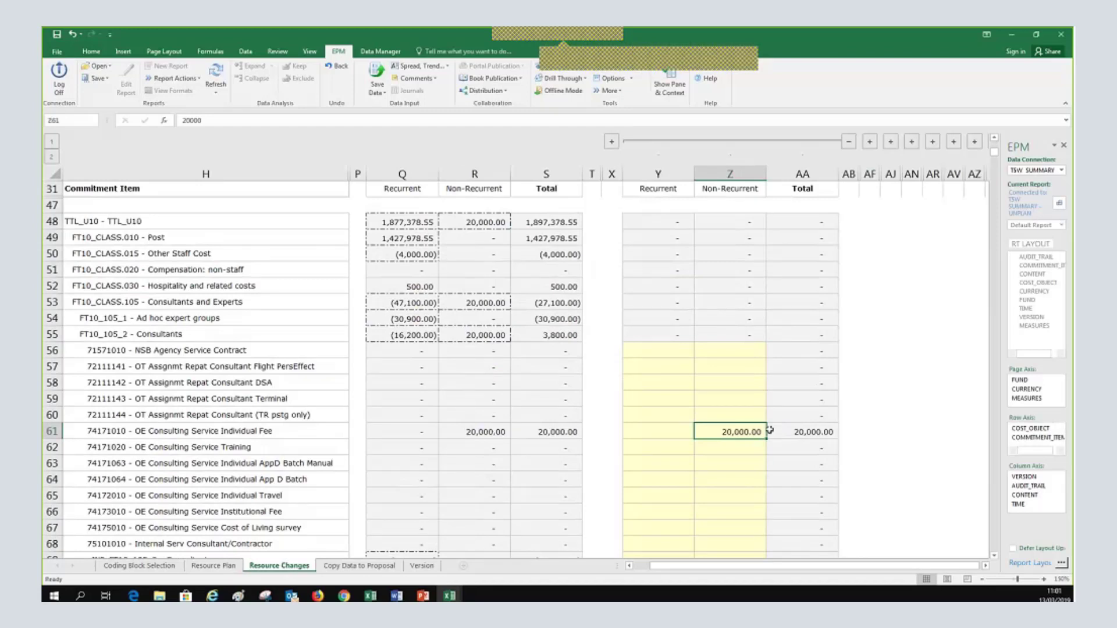
pyautogui.scroll(2, 578, 505)
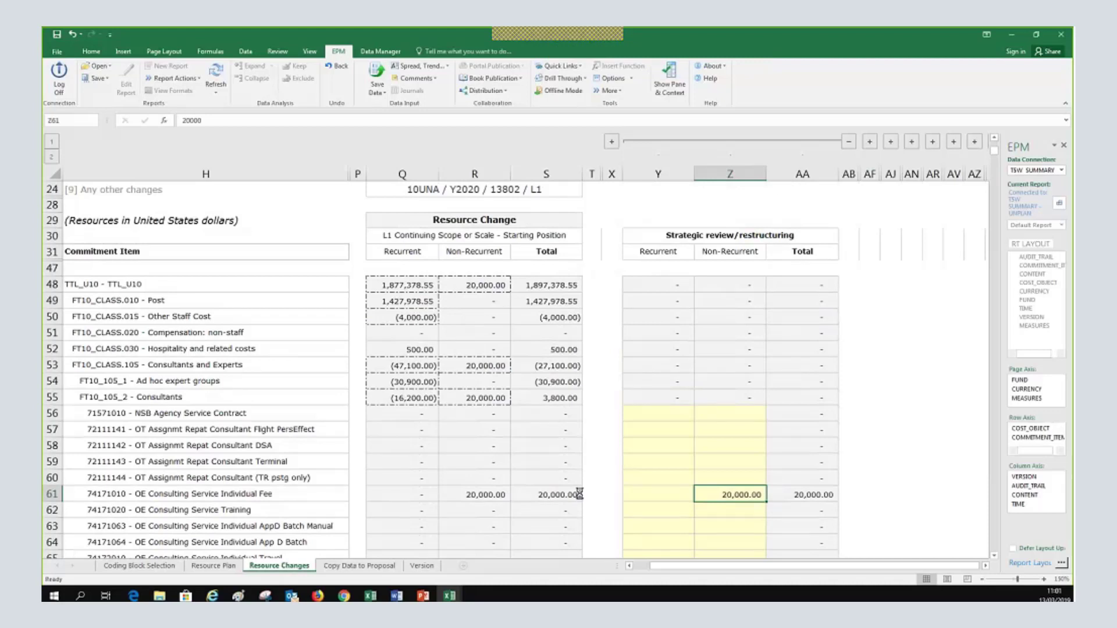
# Expand the hidden Downsizing/drawdown columns beside the 20,000.00 consulting fee total
pyautogui.click(577, 499)
pyautogui.scroll(4, 739, 501)
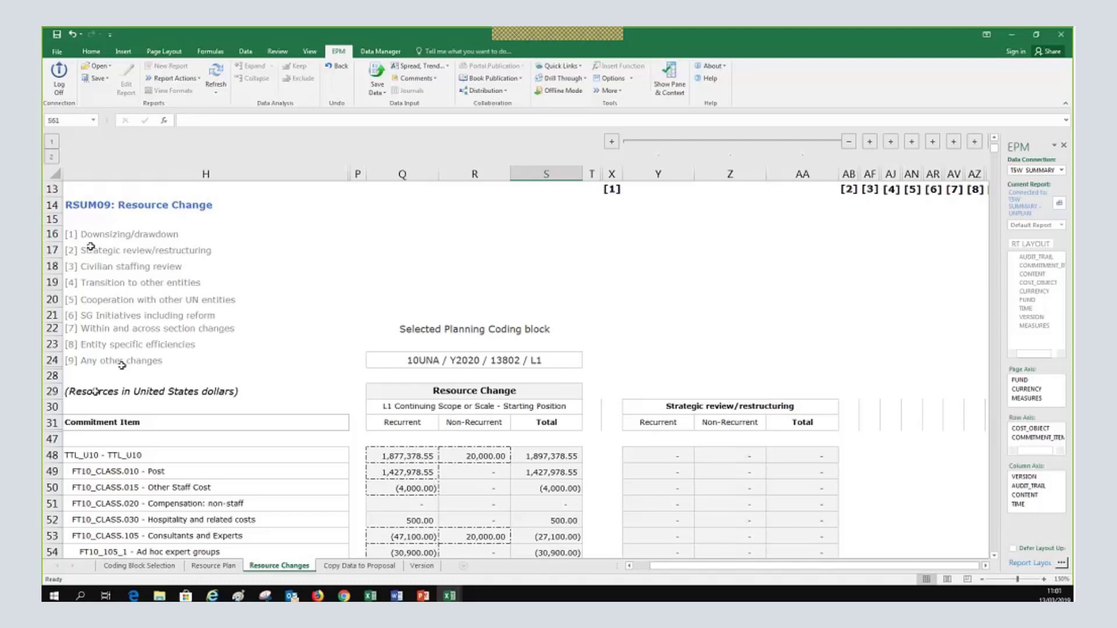
pyautogui.scroll(-4, 96, 391)
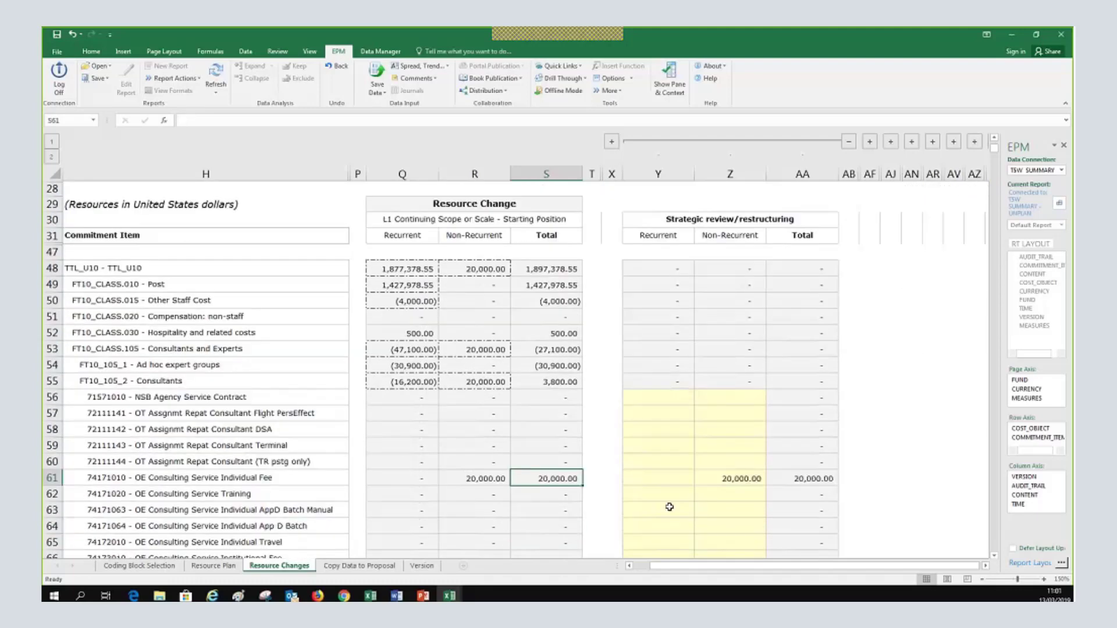
pyautogui.scroll(4, 668, 506)
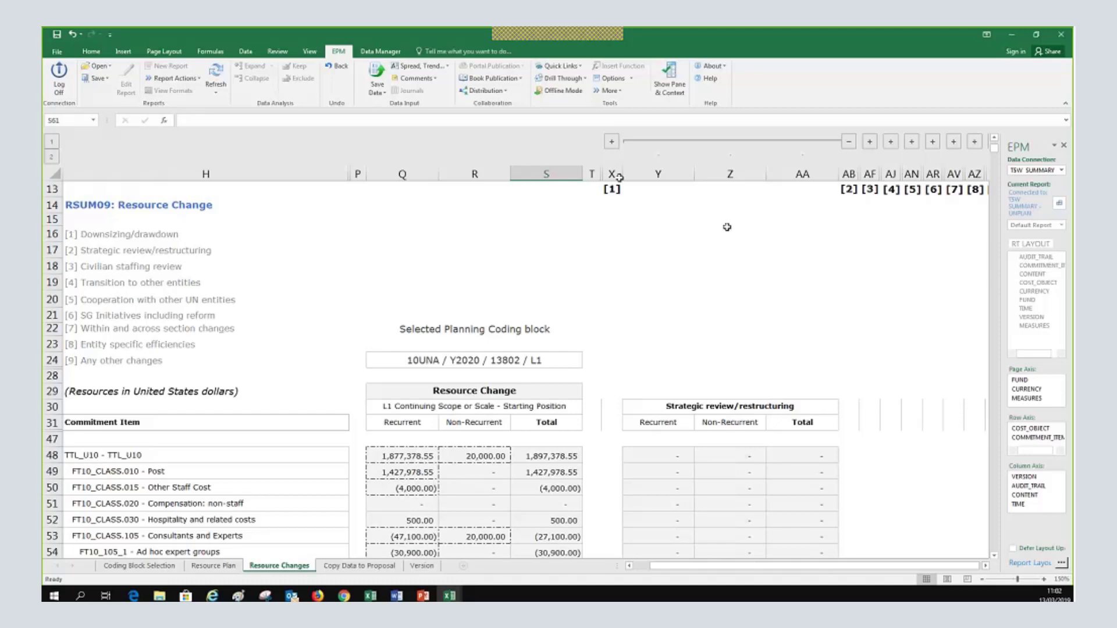
pyautogui.click(611, 142)
pyautogui.scroll(-3, 687, 400)
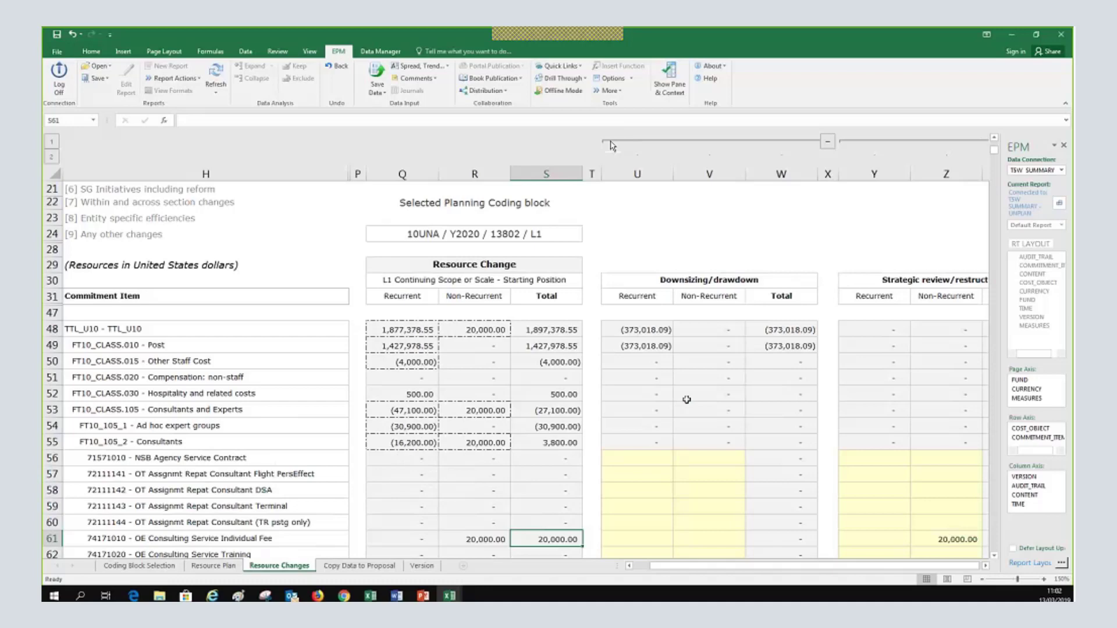
pyautogui.scroll(-2, 687, 399)
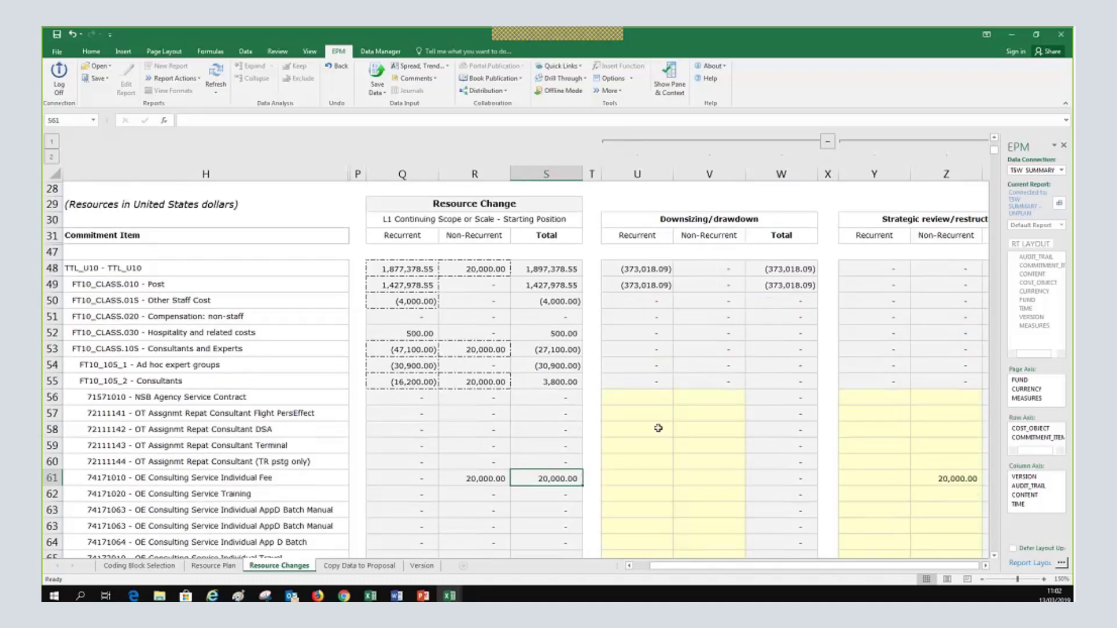
pyautogui.scroll(-1, 655, 423)
pyautogui.scroll(5, 650, 419)
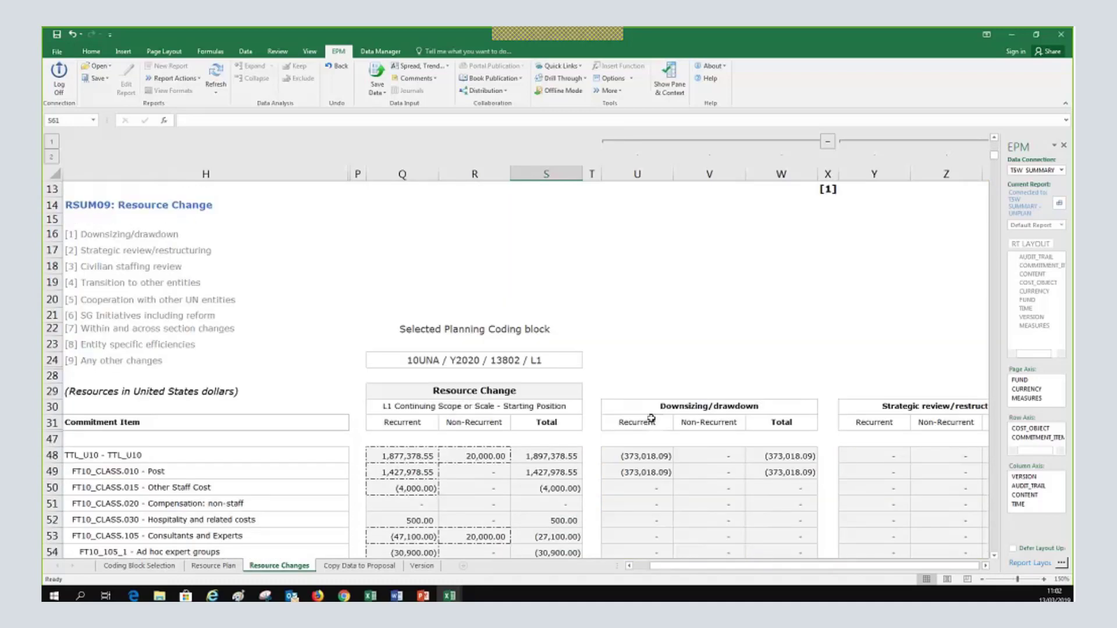
# Expand Civilian staffing review, Transition to other entities, SG Initiatives and Within and across section changes
pyautogui.click(986, 566)
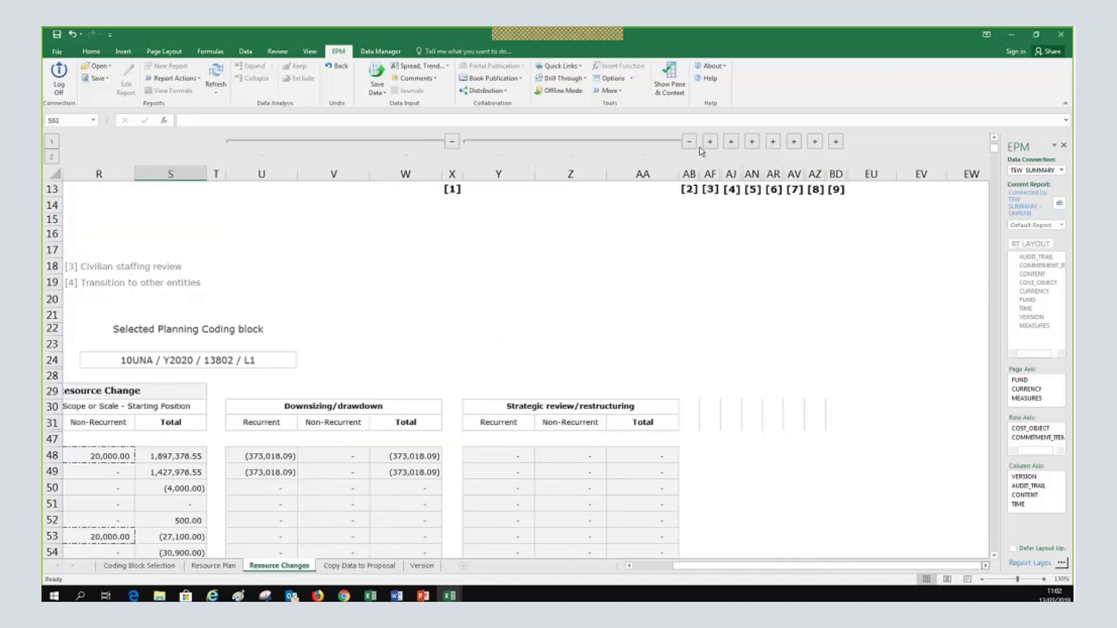
pyautogui.click(709, 142)
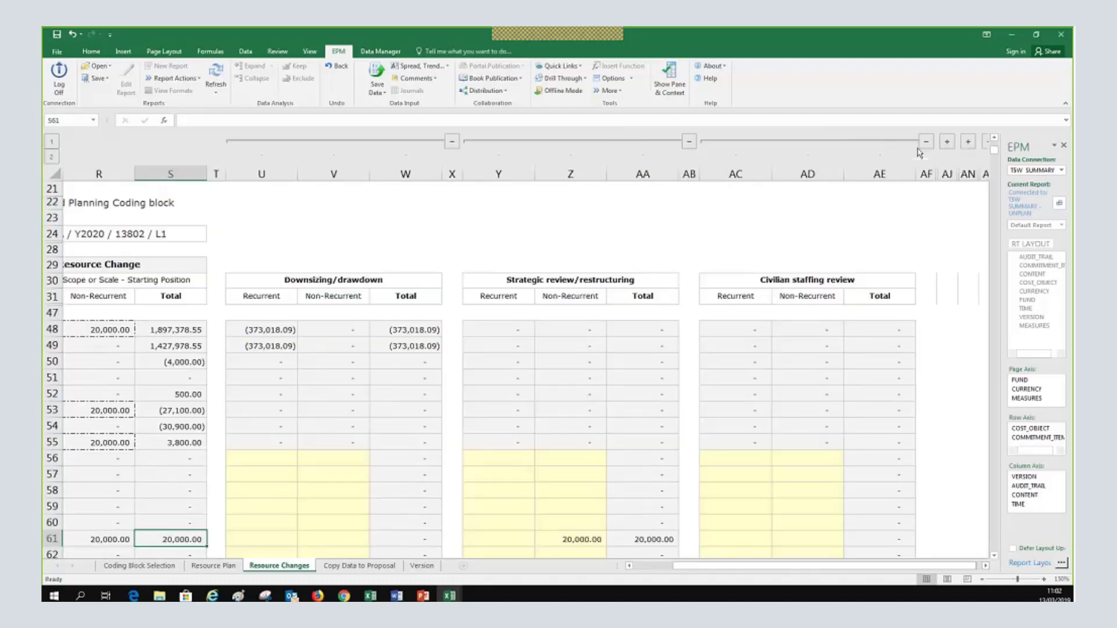
pyautogui.click(968, 142)
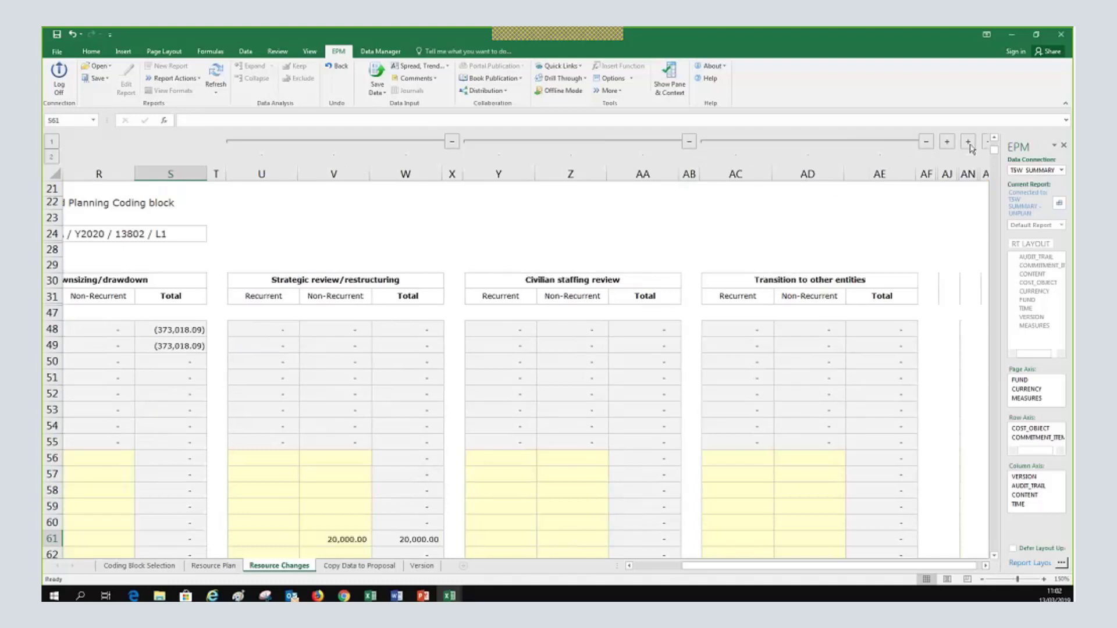
pyautogui.click(968, 143)
pyautogui.click(970, 143)
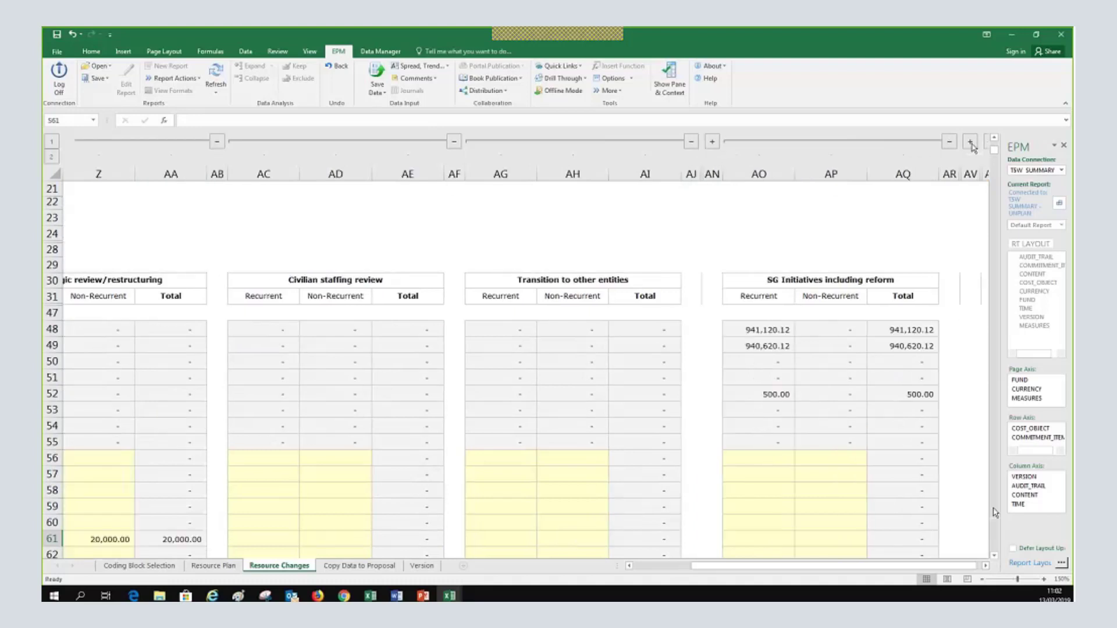
# Expand Entity specific efficiencies and Any other changes, then scroll back left
pyautogui.click(985, 568)
pyautogui.click(984, 567)
pyautogui.click(985, 567)
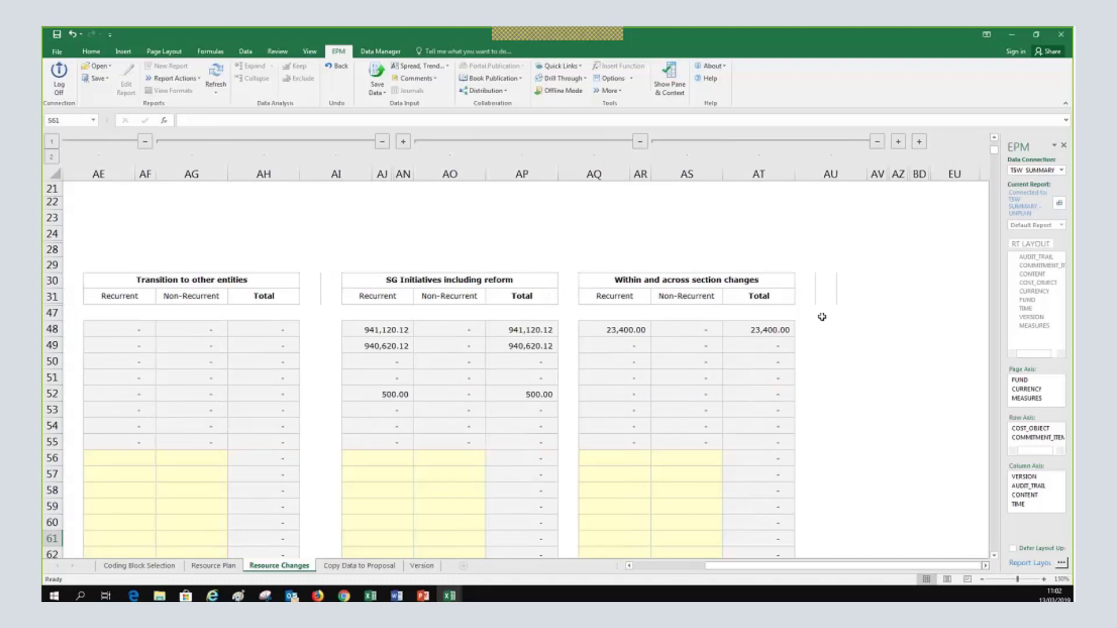
pyautogui.click(805, 142)
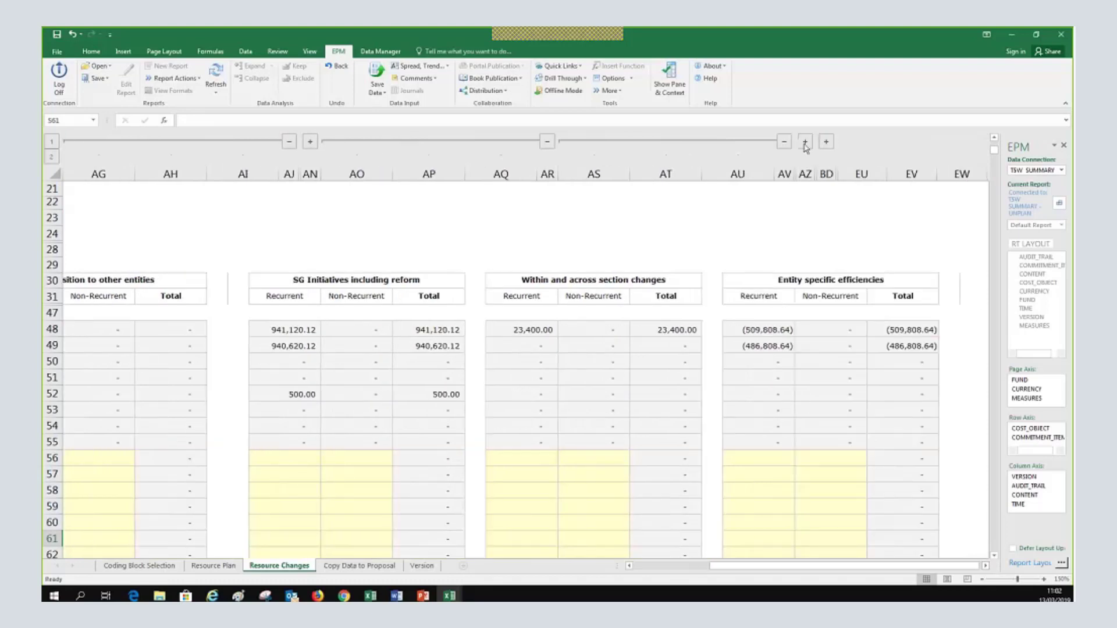
pyautogui.click(805, 143)
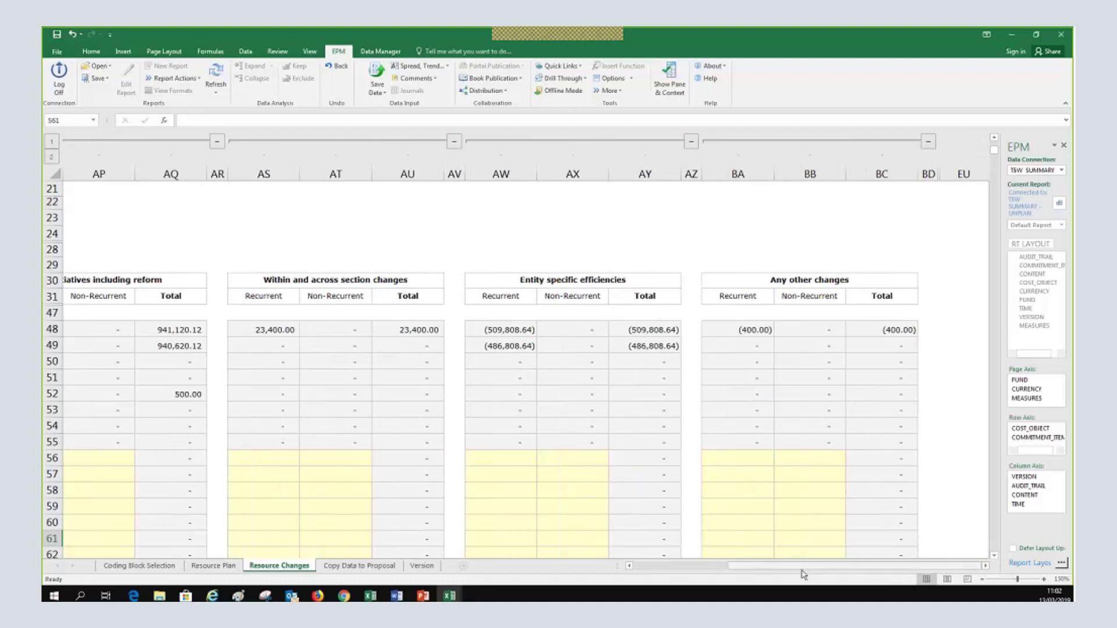
pyautogui.moveTo(802, 573); pyautogui.dragTo(709, 573)
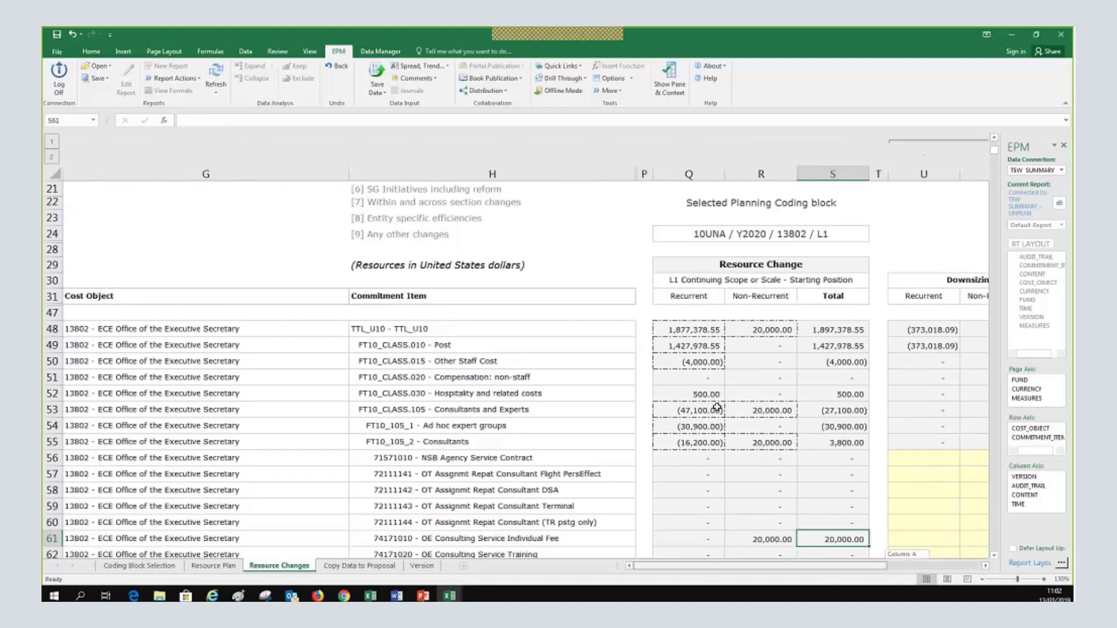
pyautogui.scroll(-1, 778, 505)
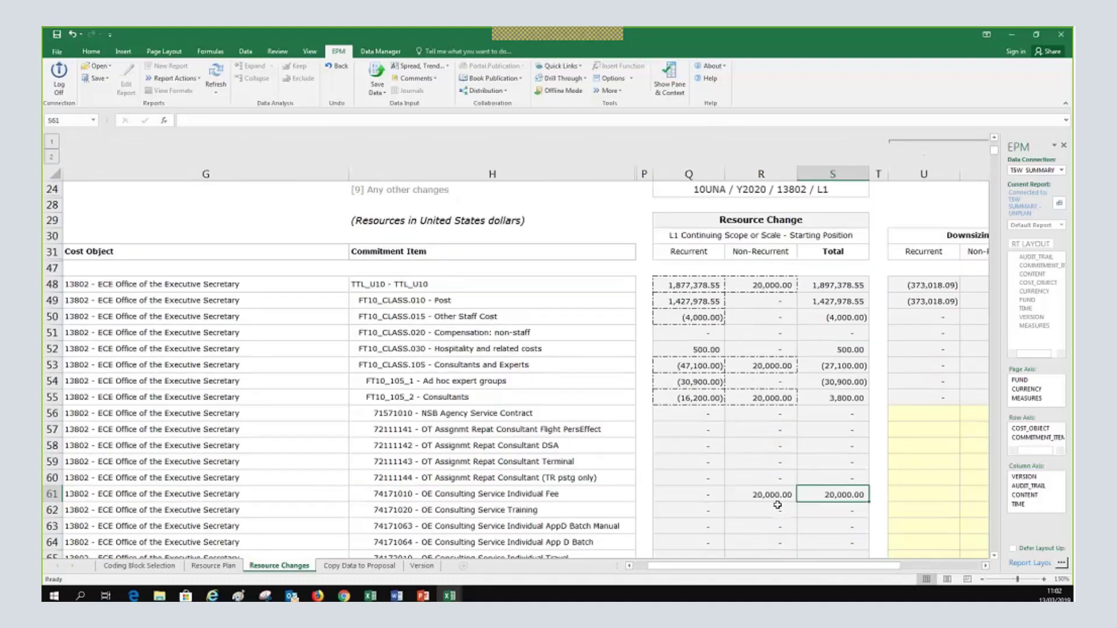
pyautogui.click(770, 498)
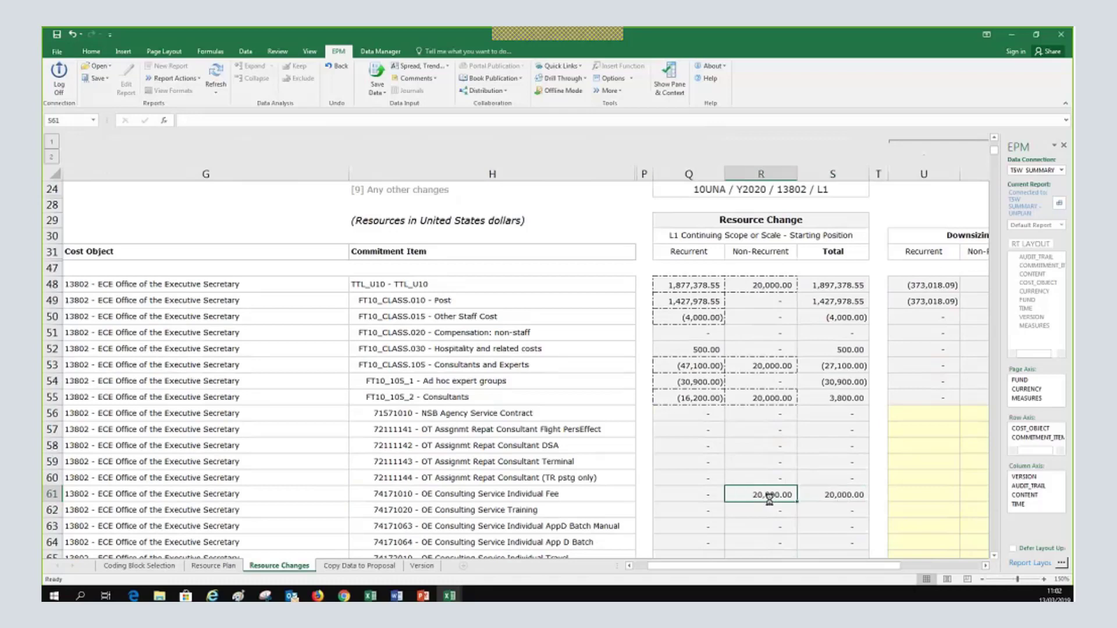
pyautogui.press('Right')
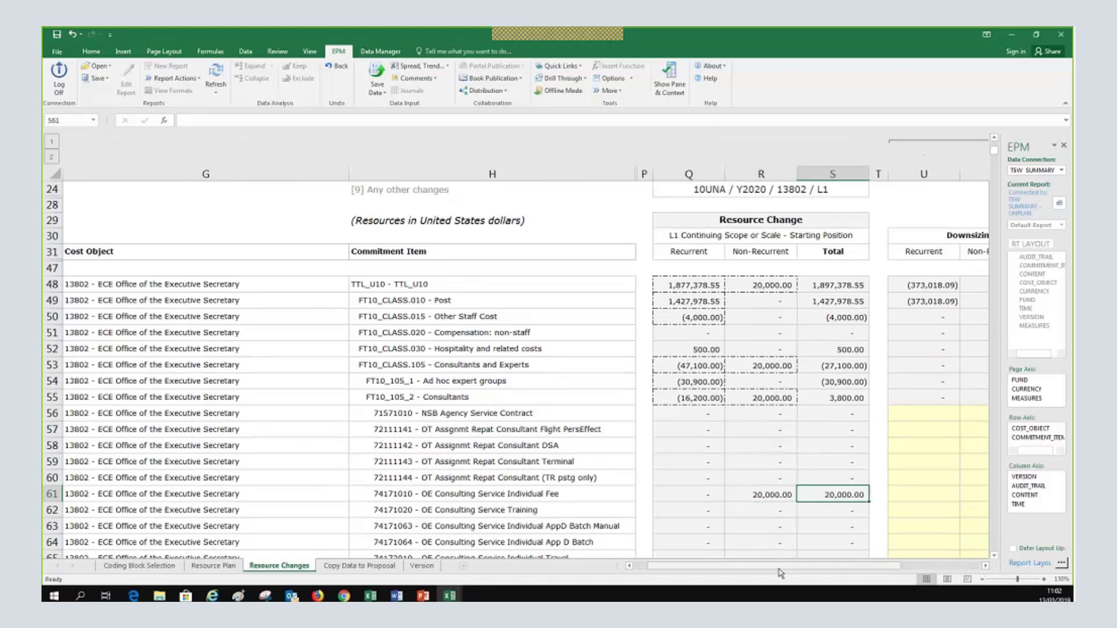
pyautogui.hscroll(5, 822, 576)
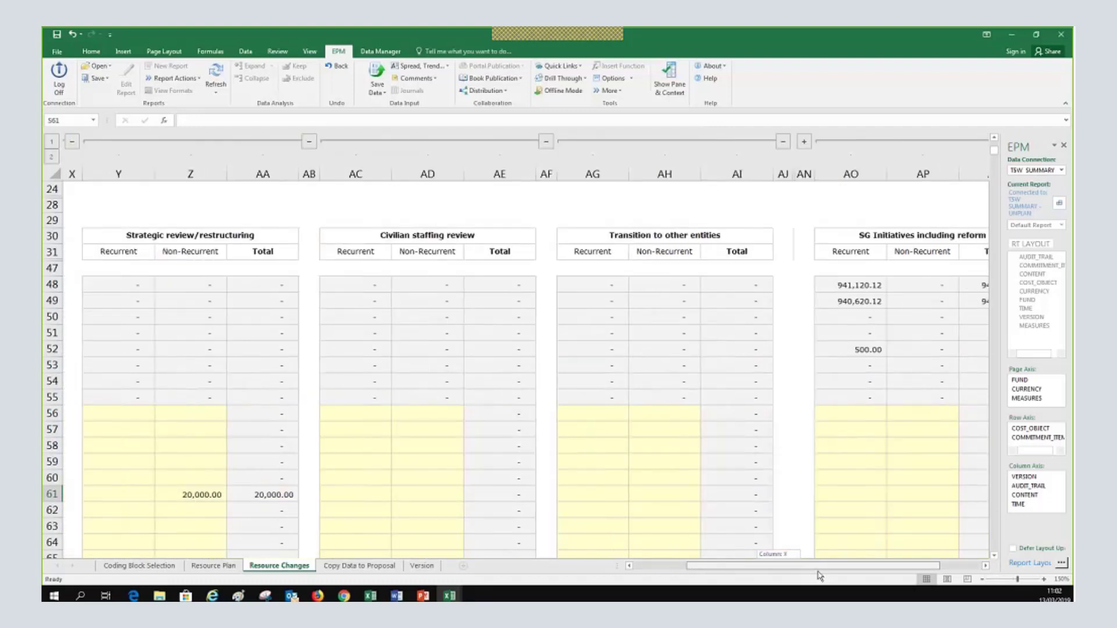
pyautogui.moveTo(818, 576); pyautogui.dragTo(818, 576)
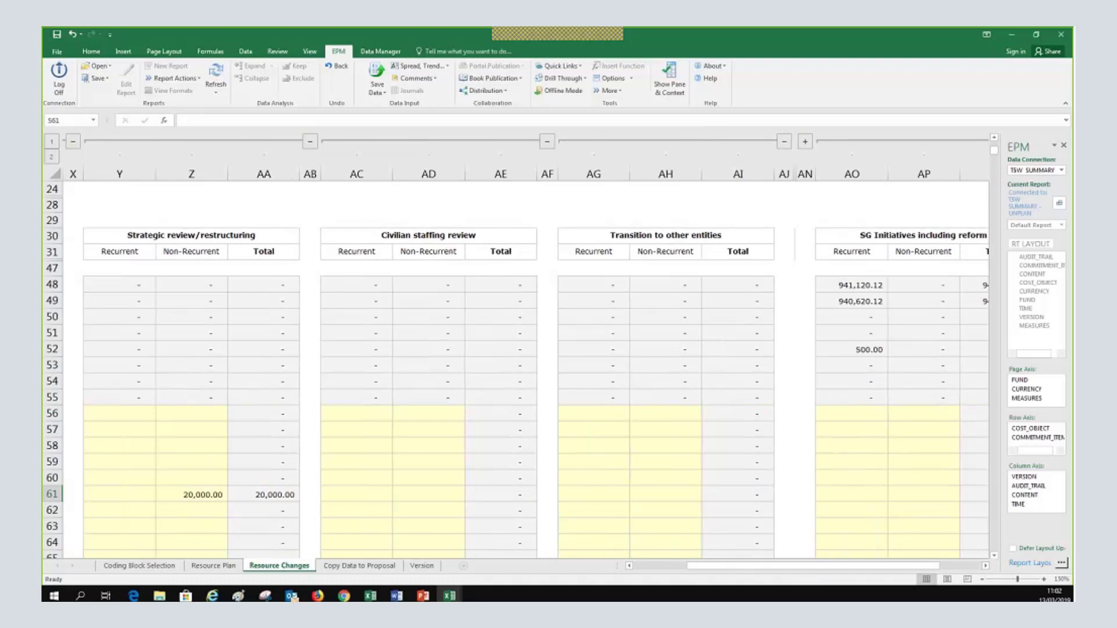
pyautogui.click(986, 566)
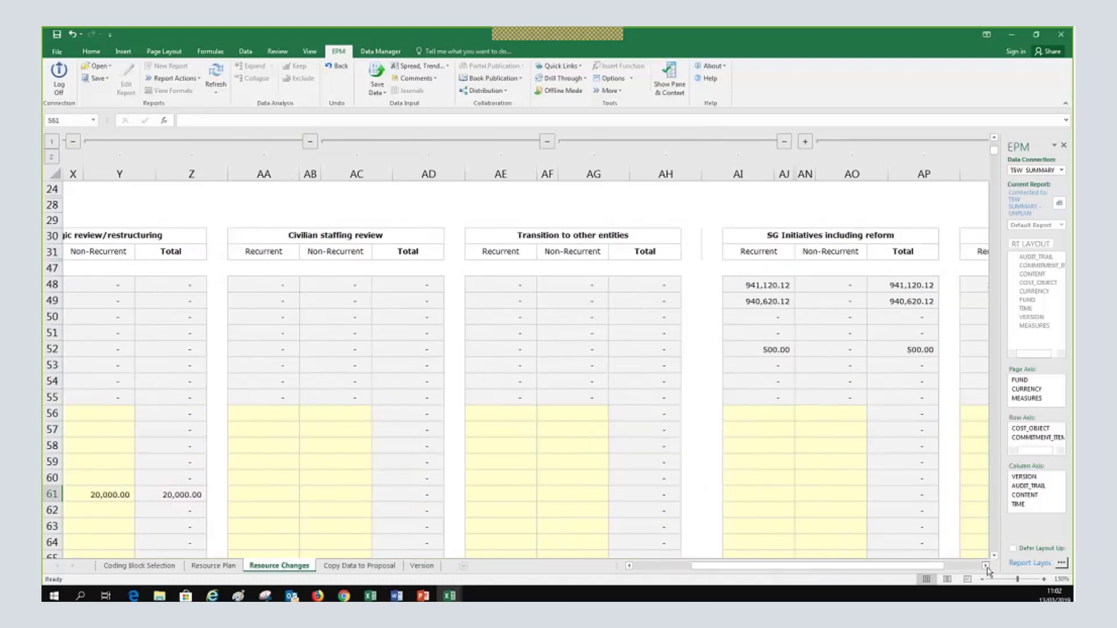
pyautogui.click(986, 566)
pyautogui.click(985, 566)
pyautogui.click(985, 566)
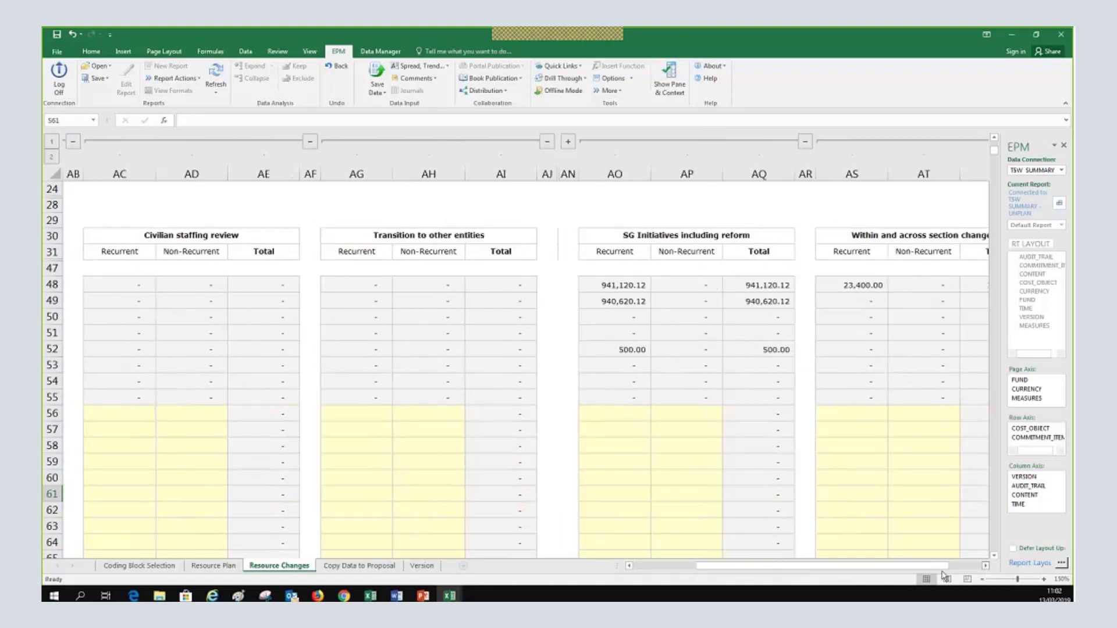
pyautogui.moveTo(926, 568); pyautogui.dragTo(832, 568)
pyautogui.scroll(-2, 573, 420)
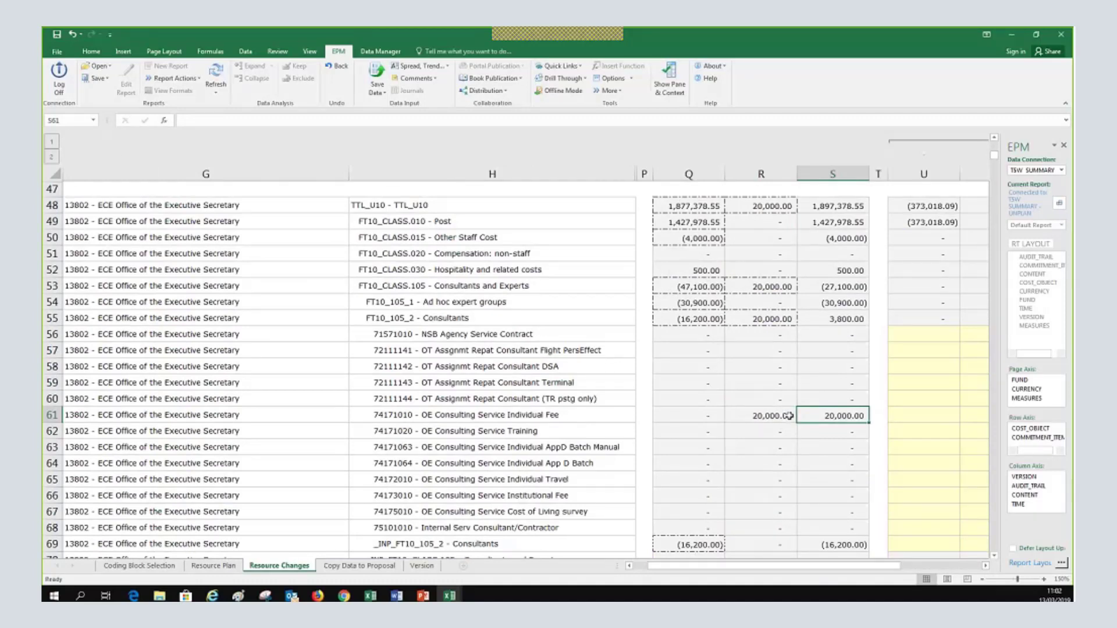
# Change the Strategic review/restructuring non-recurrent amount in Z61 from 20,000 to 10,000
pyautogui.click(985, 566)
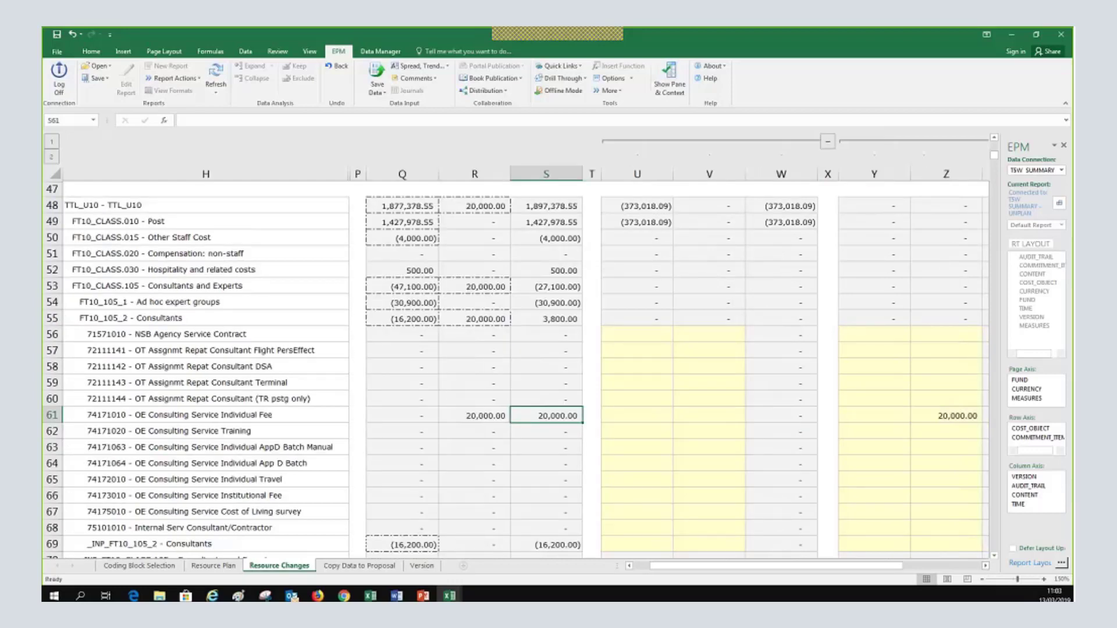
pyautogui.click(985, 566)
pyautogui.scroll(3, 706, 483)
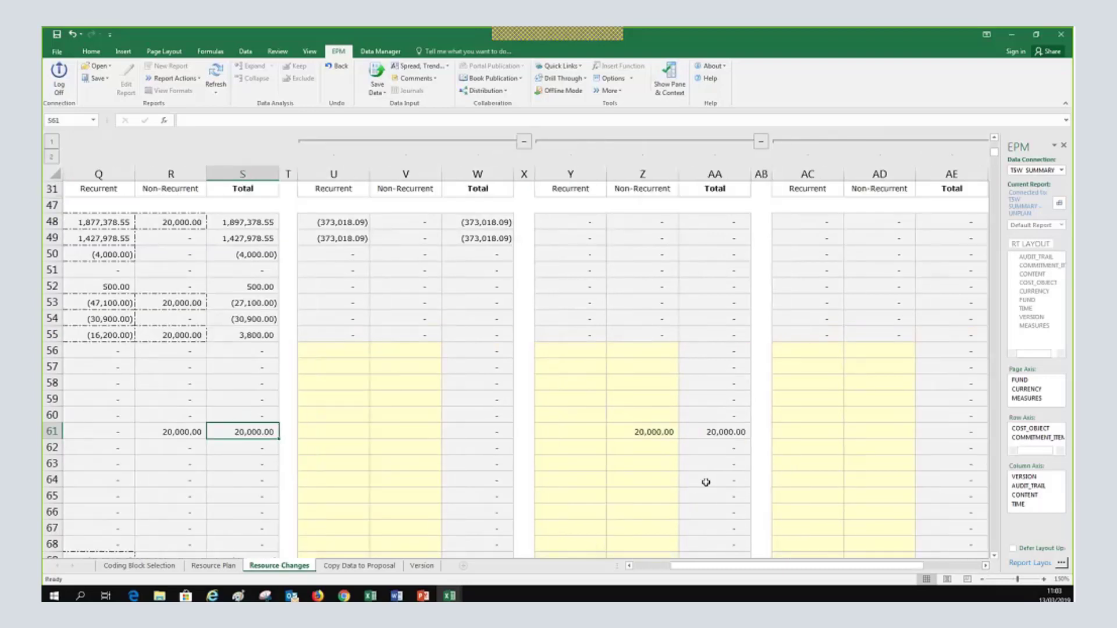
pyautogui.scroll(-1, 706, 482)
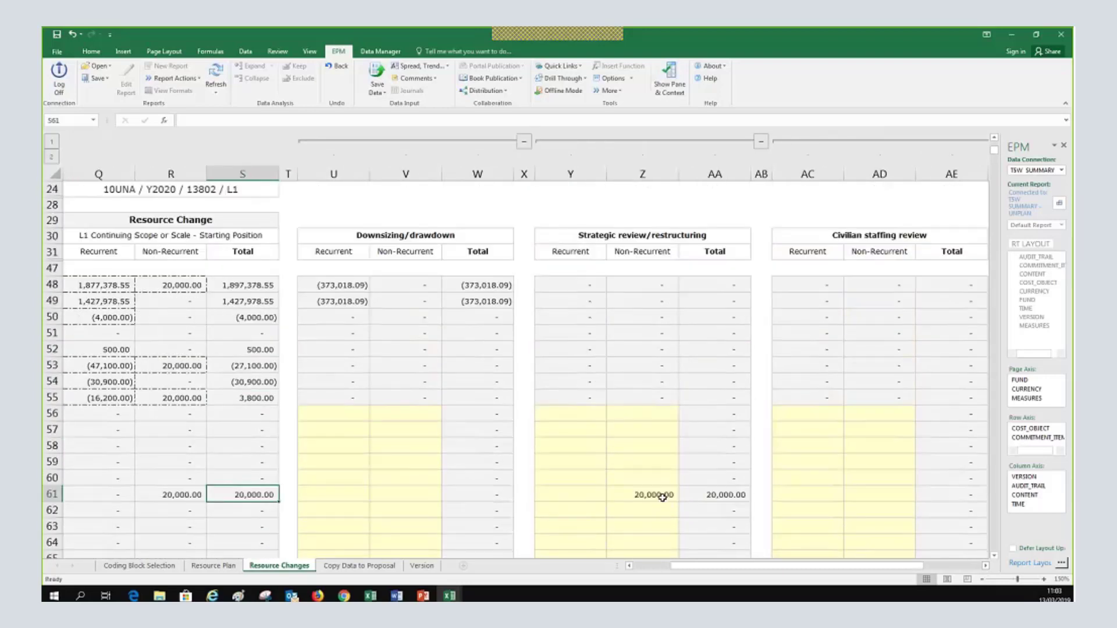
pyautogui.click(661, 496)
pyautogui.press('Delete')
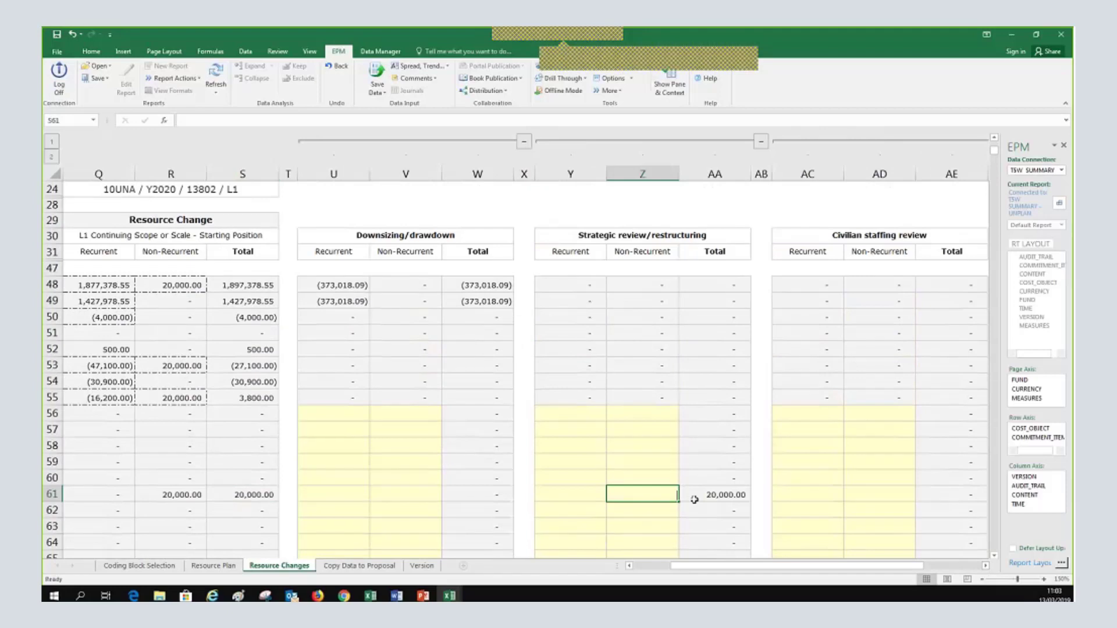
pyautogui.write('10000')
pyautogui.press('Return')
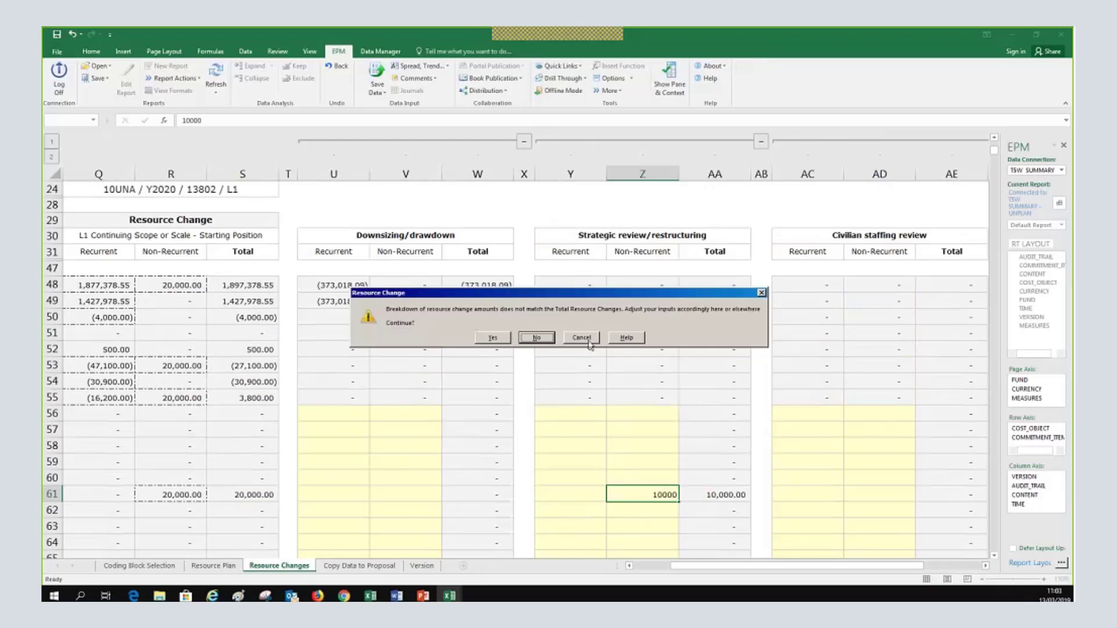
pyautogui.click(507, 342)
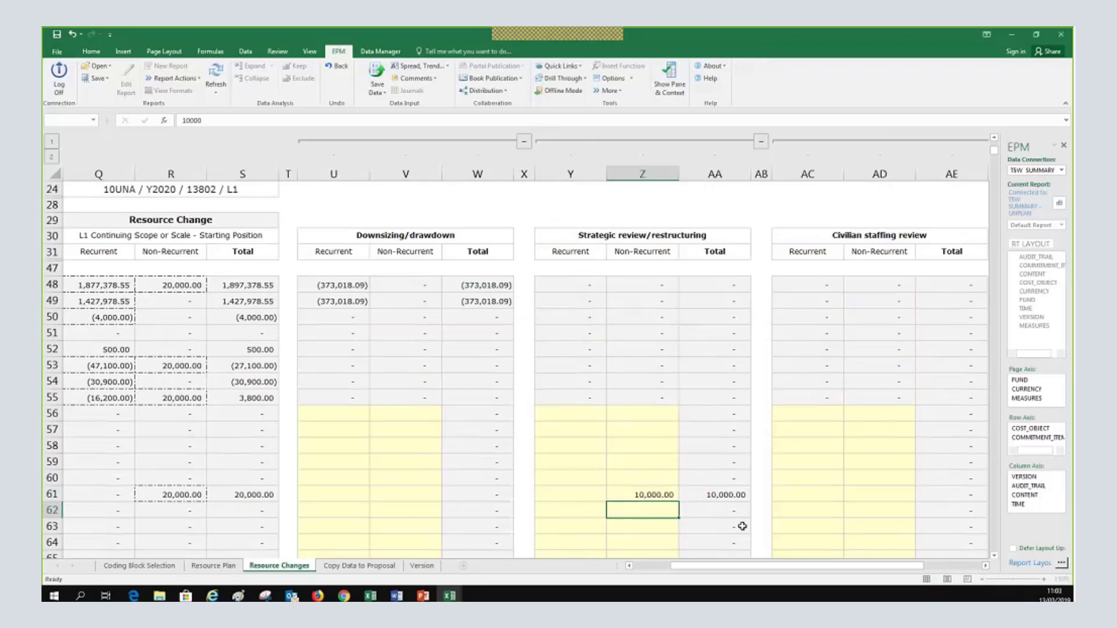
# Enter 10,000 non-recurrent under Civilian staffing review in AD61, replacing the mistaken 1000 in AC61
pyautogui.click(817, 490)
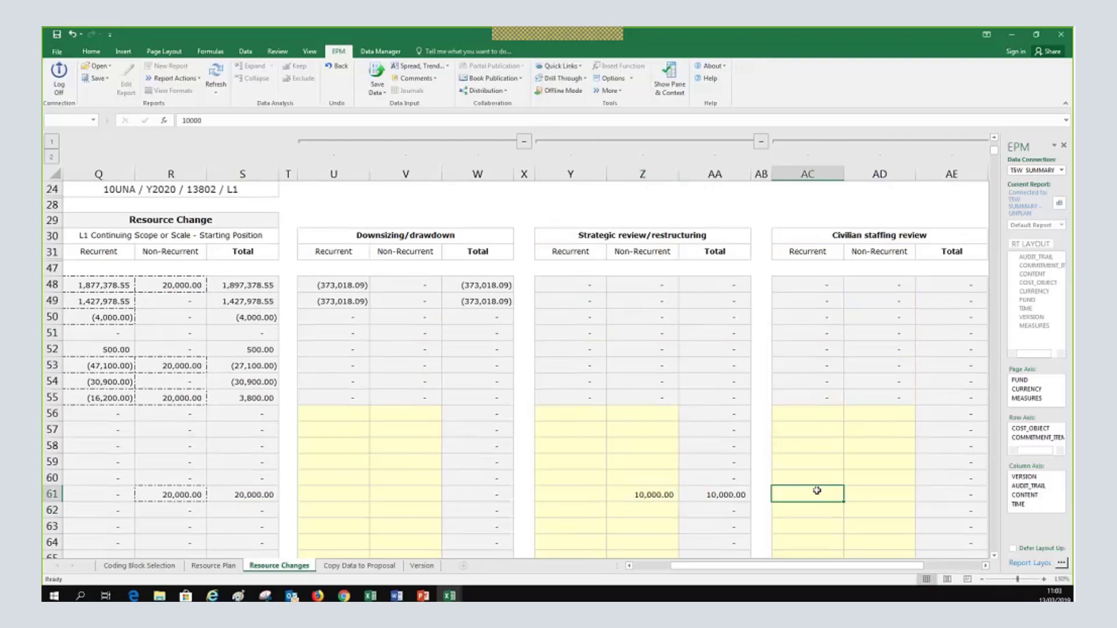
pyautogui.write('1000')
pyautogui.click(839, 454)
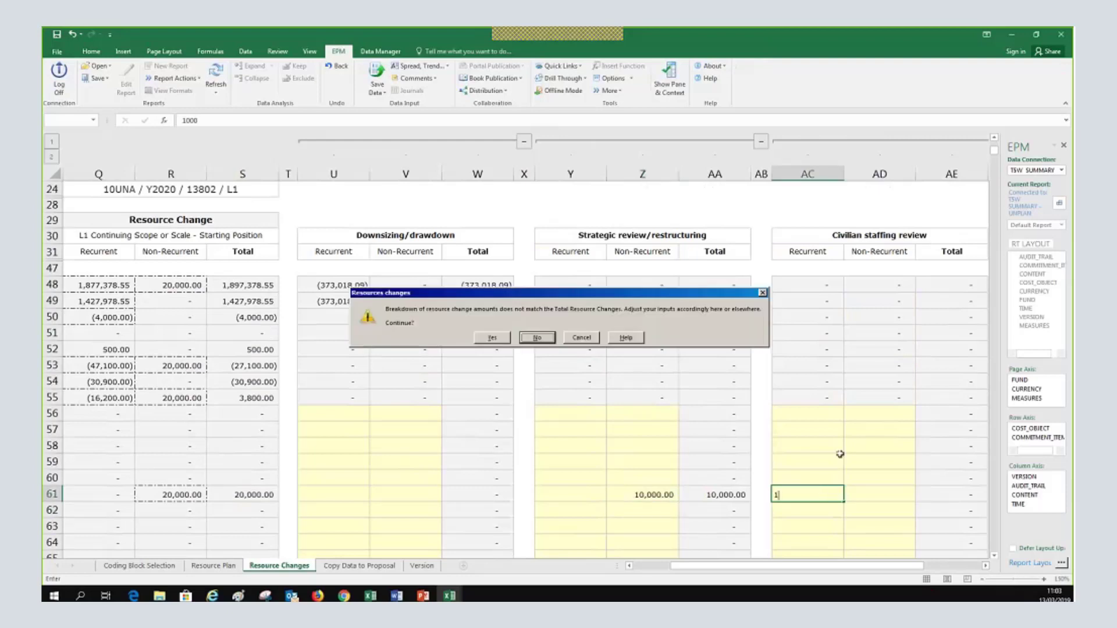
pyautogui.click(536, 338)
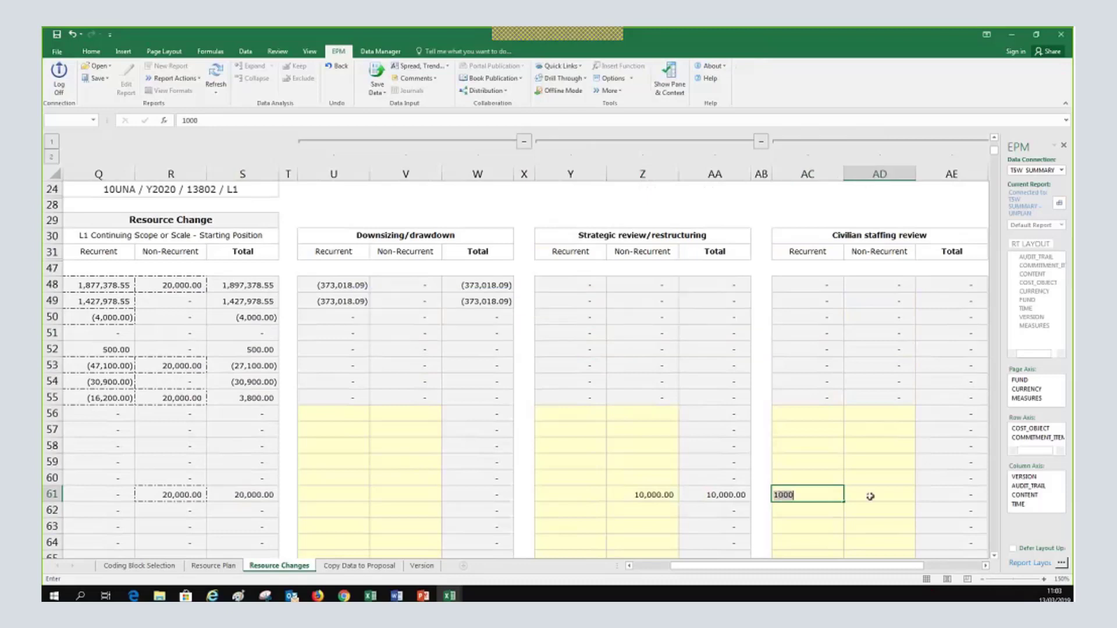
pyautogui.press('Escape')
pyautogui.click(870, 496)
pyautogui.write('10')
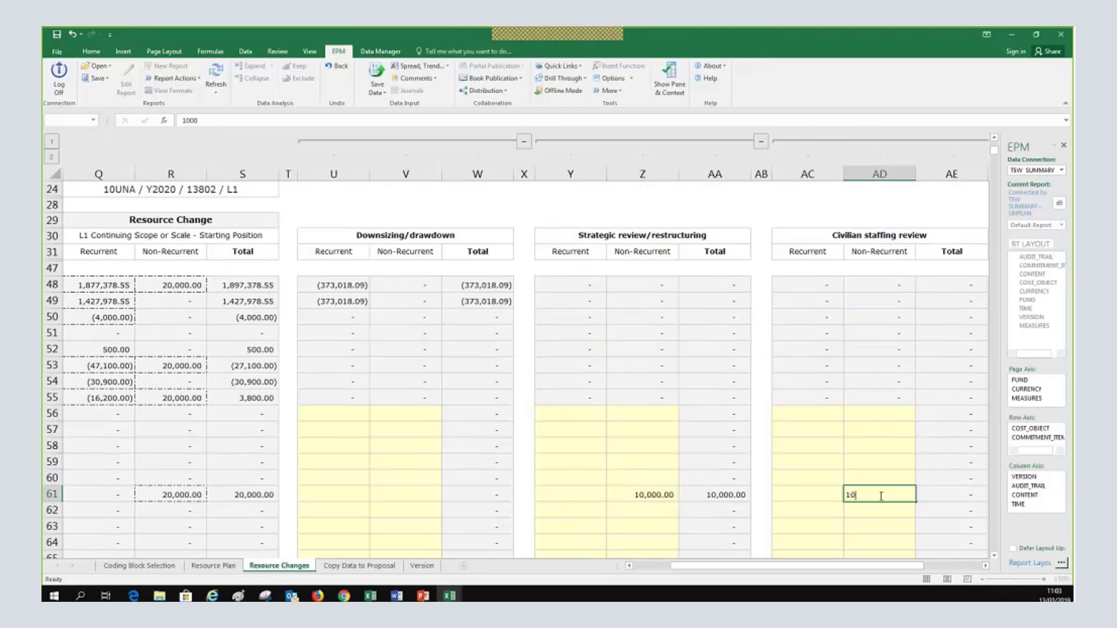
pyautogui.write('000')
pyautogui.press('Return')
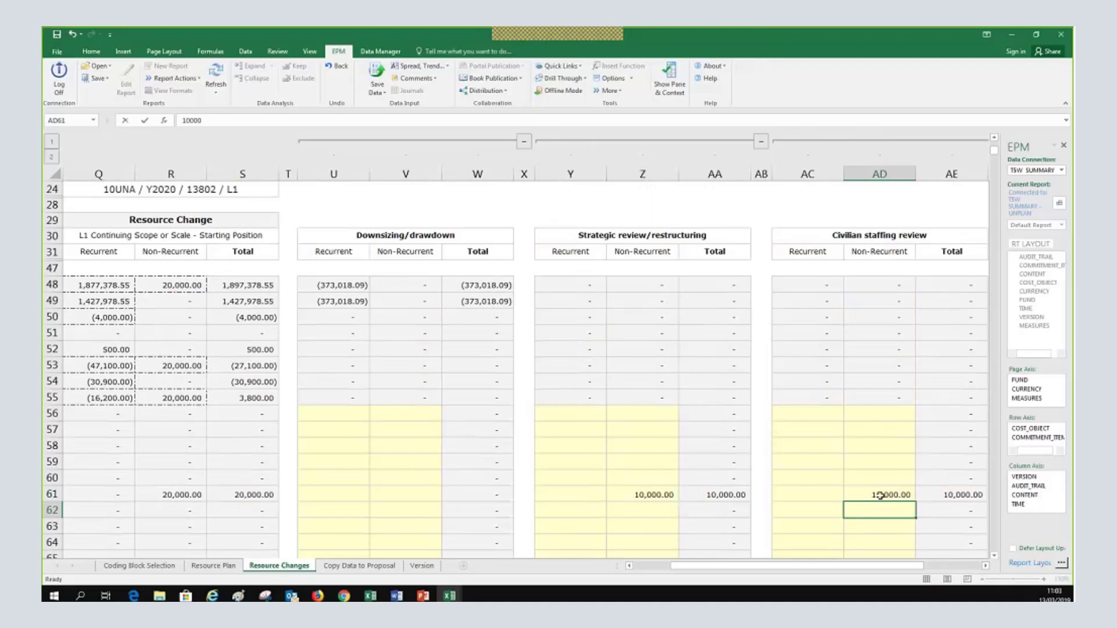
pyautogui.click(880, 495)
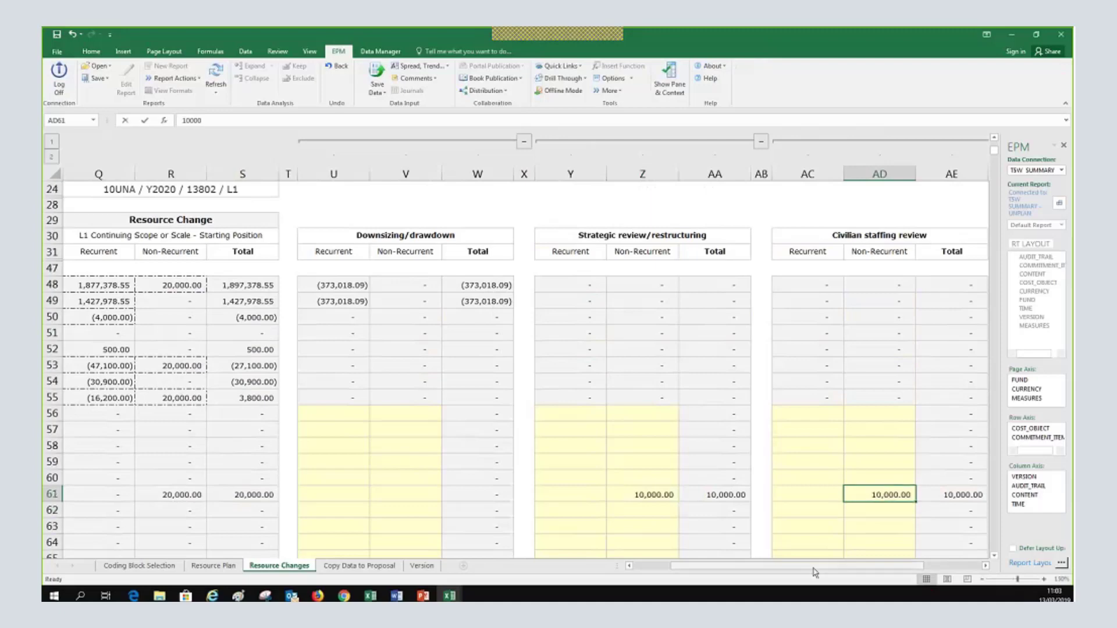
pyautogui.moveTo(813, 568); pyautogui.dragTo(789, 560)
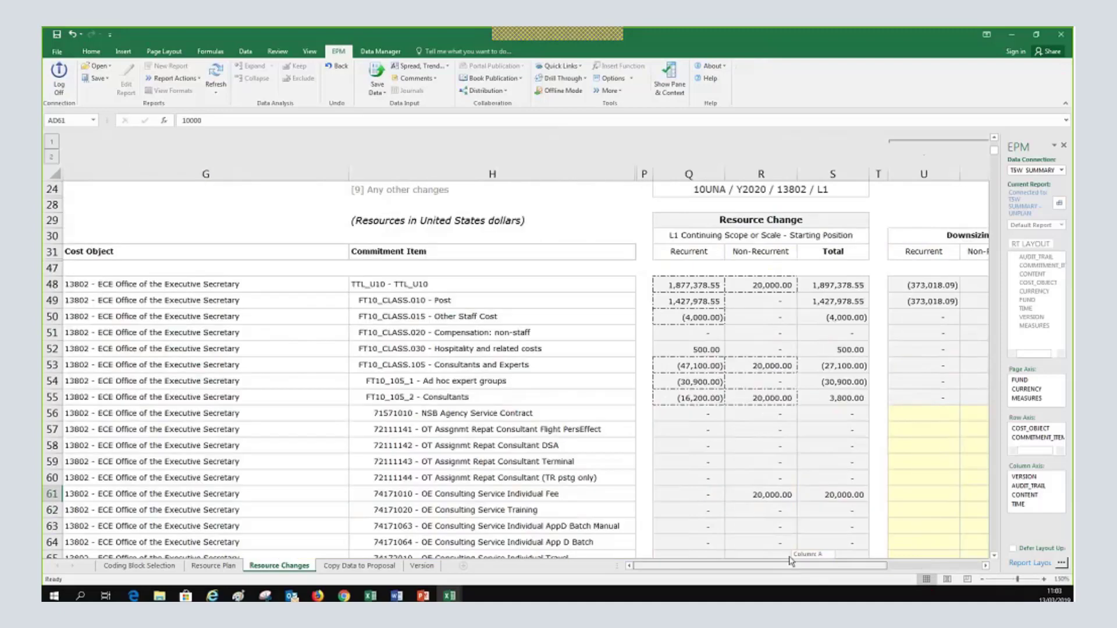
# Check the S61 total, close the EPM side pane, and scroll right to the later sections
pyautogui.click(835, 498)
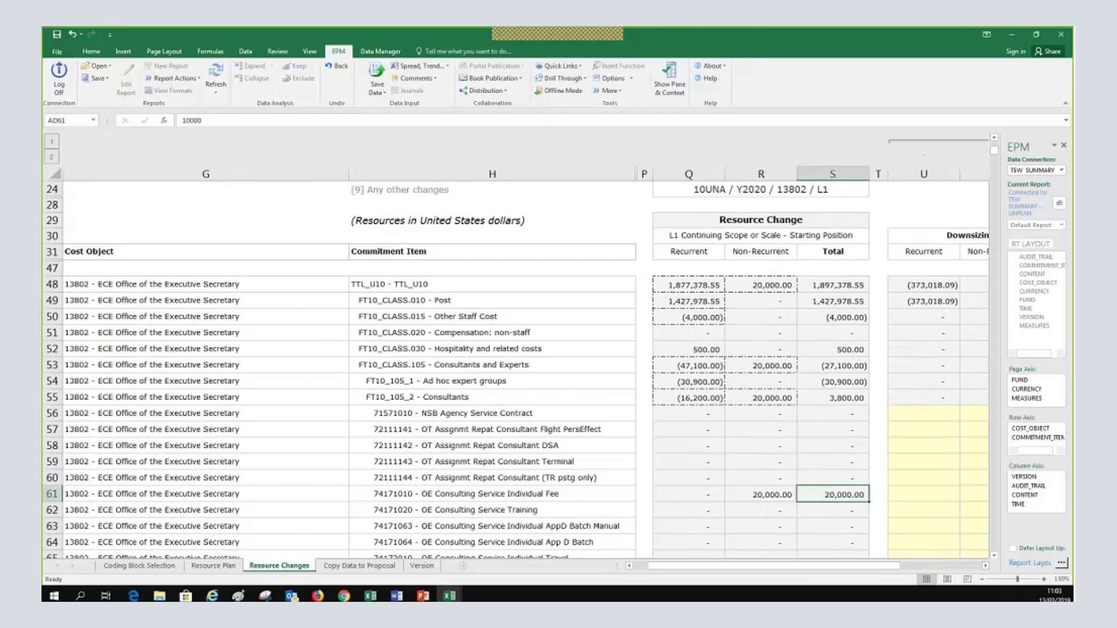
pyautogui.moveTo(817, 569)
pyautogui.mouseDown()
pyautogui.moveTo(908, 574)
pyautogui.moveTo(789, 574)
pyautogui.moveTo(802, 574)
pyautogui.mouseUp()
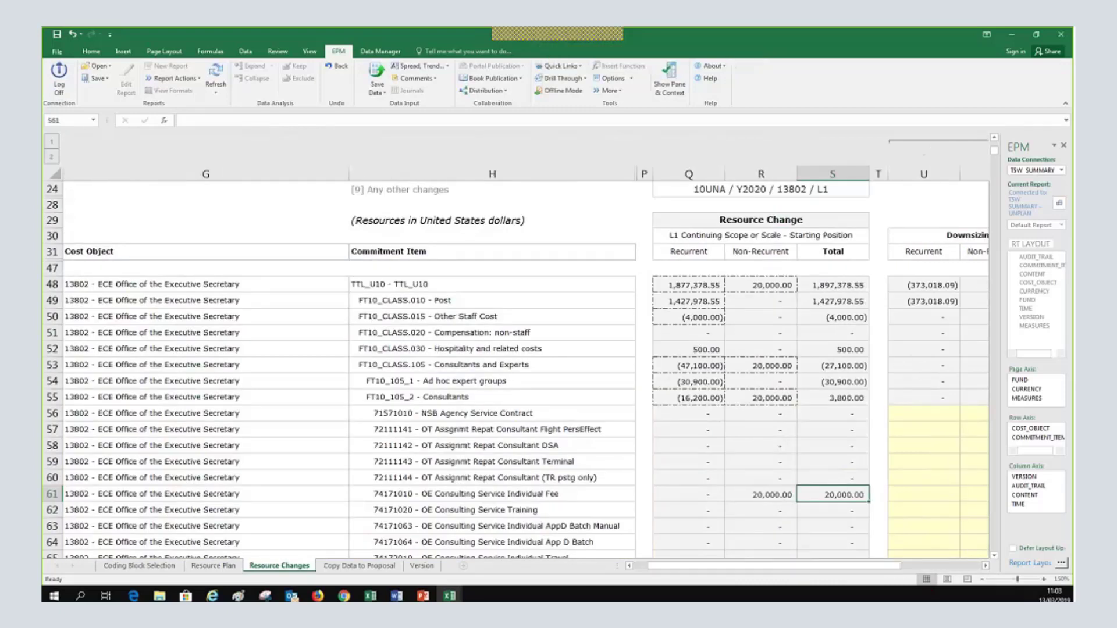
pyautogui.click(1063, 145)
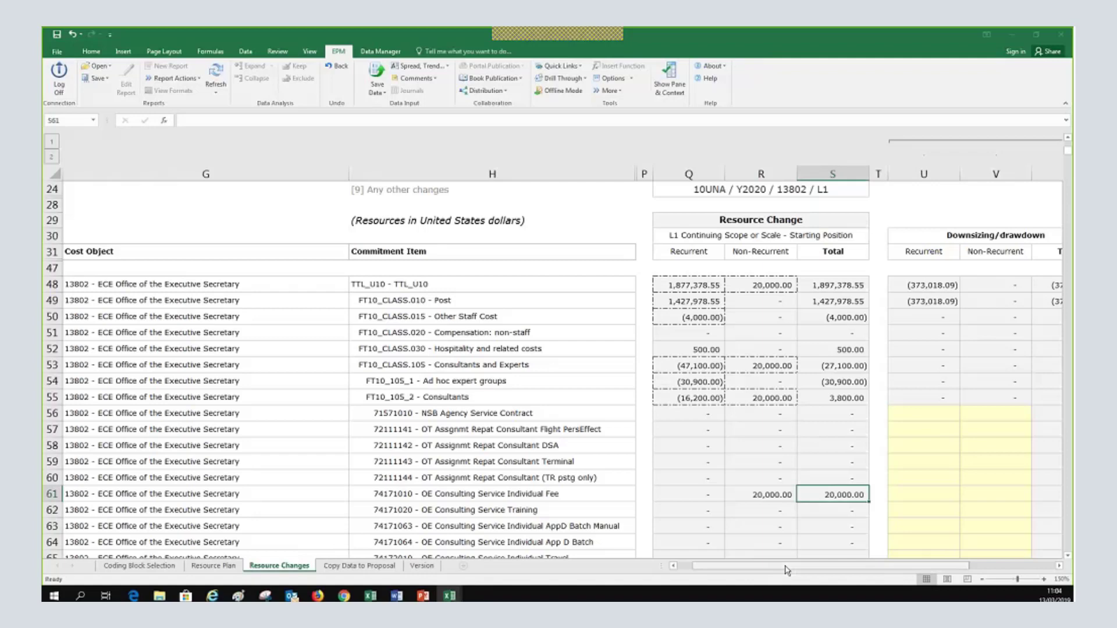
pyautogui.moveTo(786, 570); pyautogui.dragTo(934, 574)
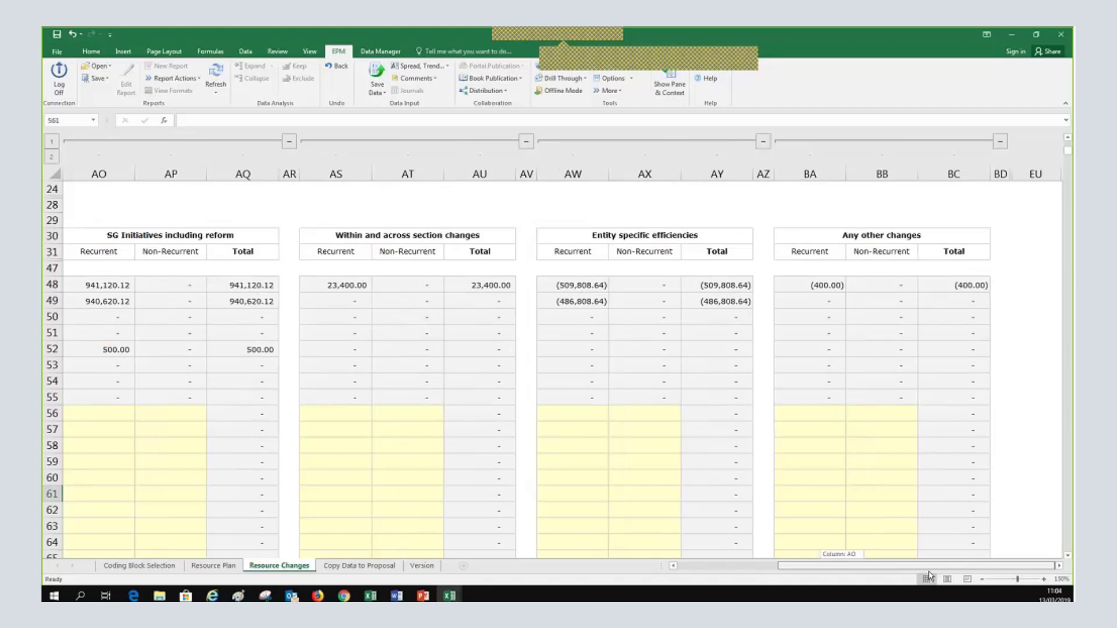
pyautogui.scroll(-1, 929, 576)
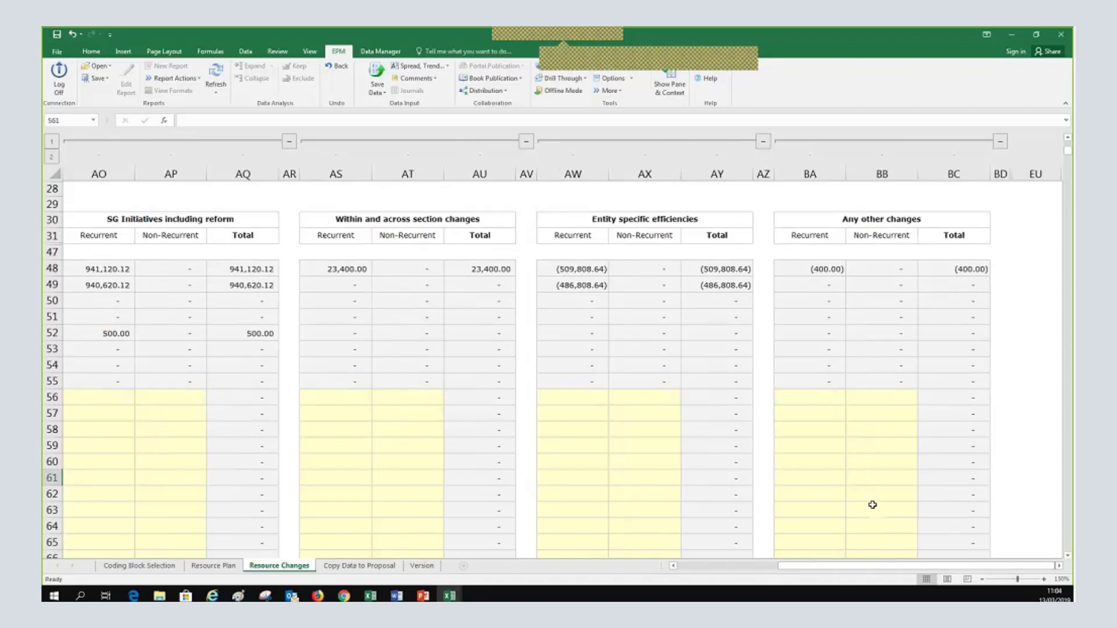
pyautogui.click(887, 277)
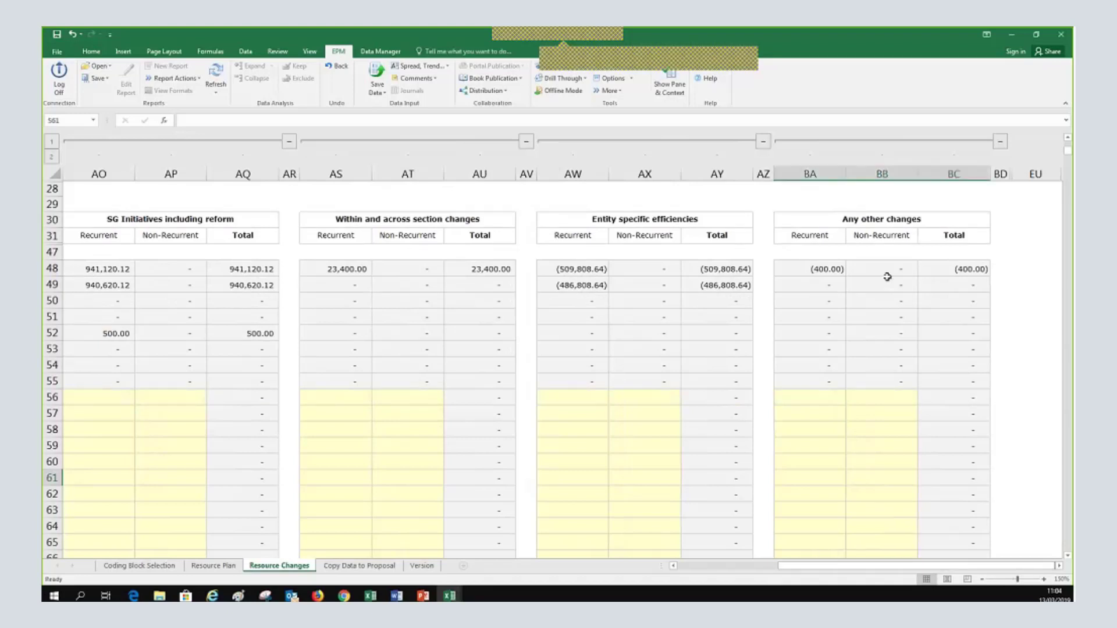
pyautogui.scroll(-4, 867, 549)
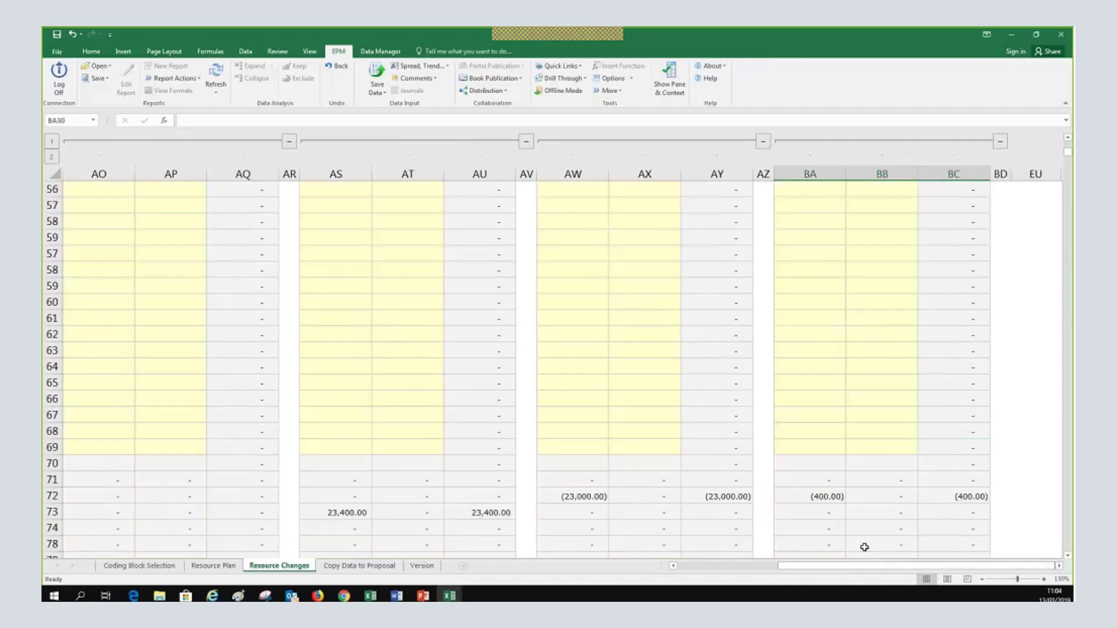
pyautogui.scroll(8, 865, 549)
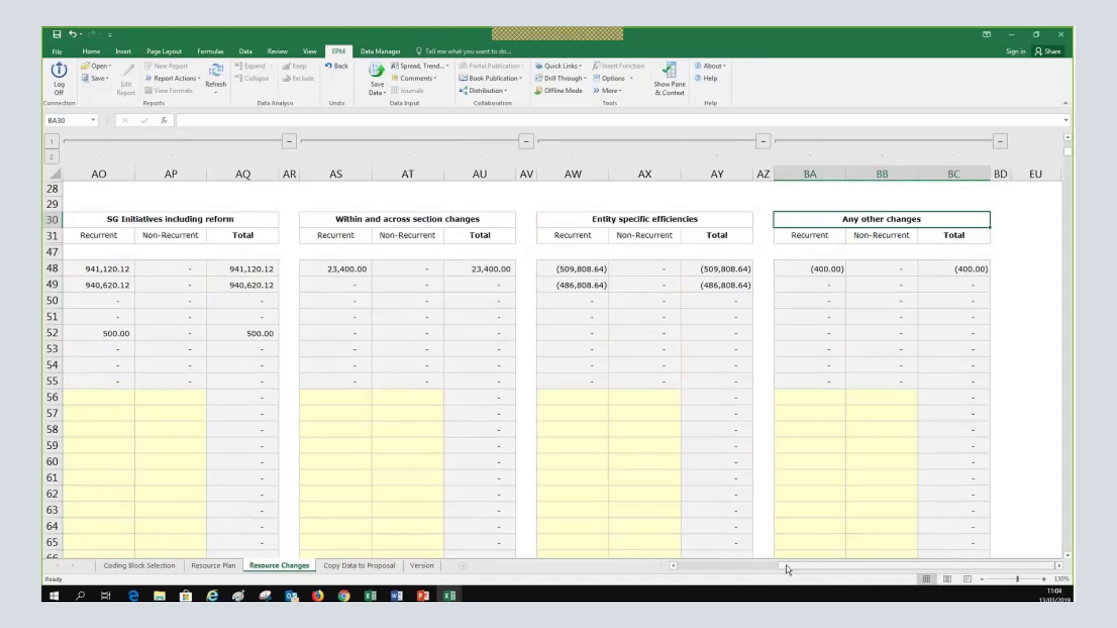
pyautogui.moveTo(788, 570); pyautogui.dragTo(680, 571)
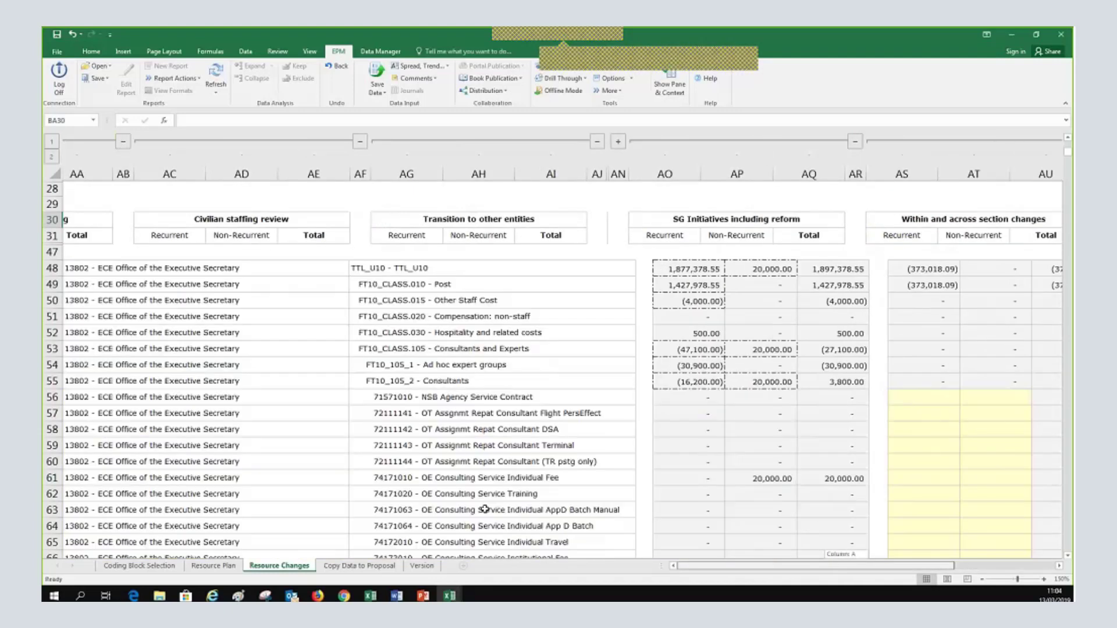
pyautogui.scroll(5, 373, 236)
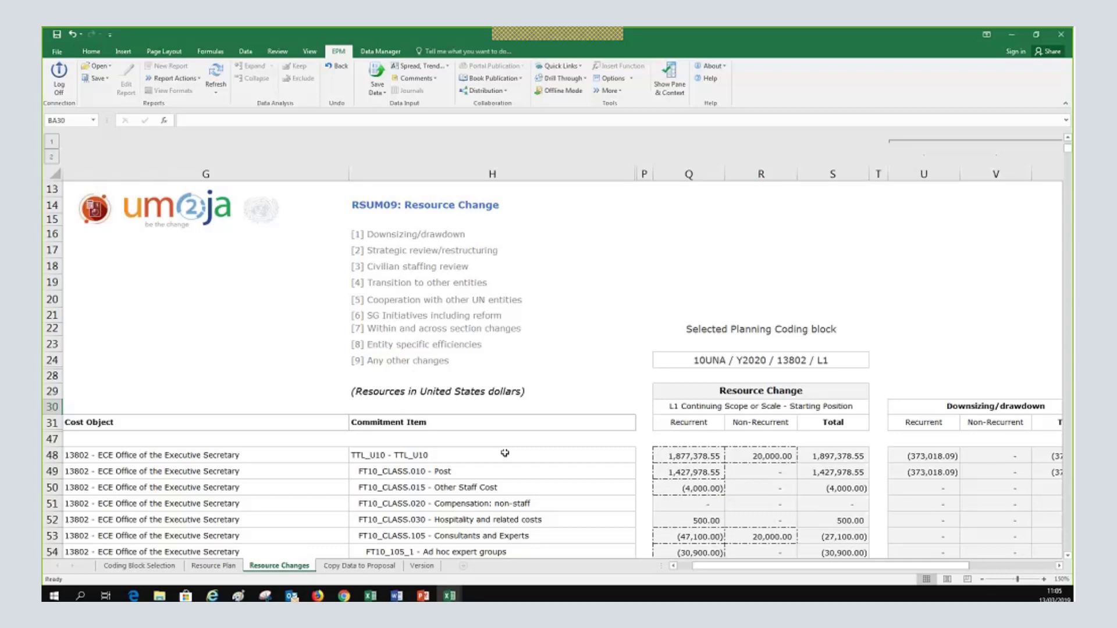
# Scroll through the Resource Changes rows and columns to review the entered figures
pyautogui.scroll(-2, 501, 467)
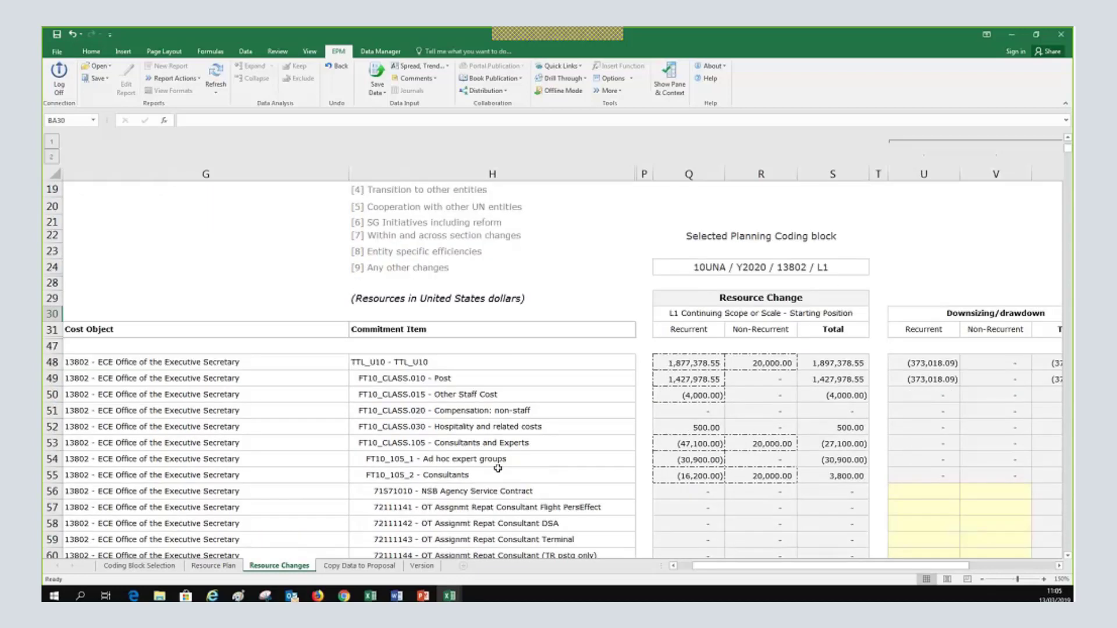
pyautogui.scroll(-1, 498, 468)
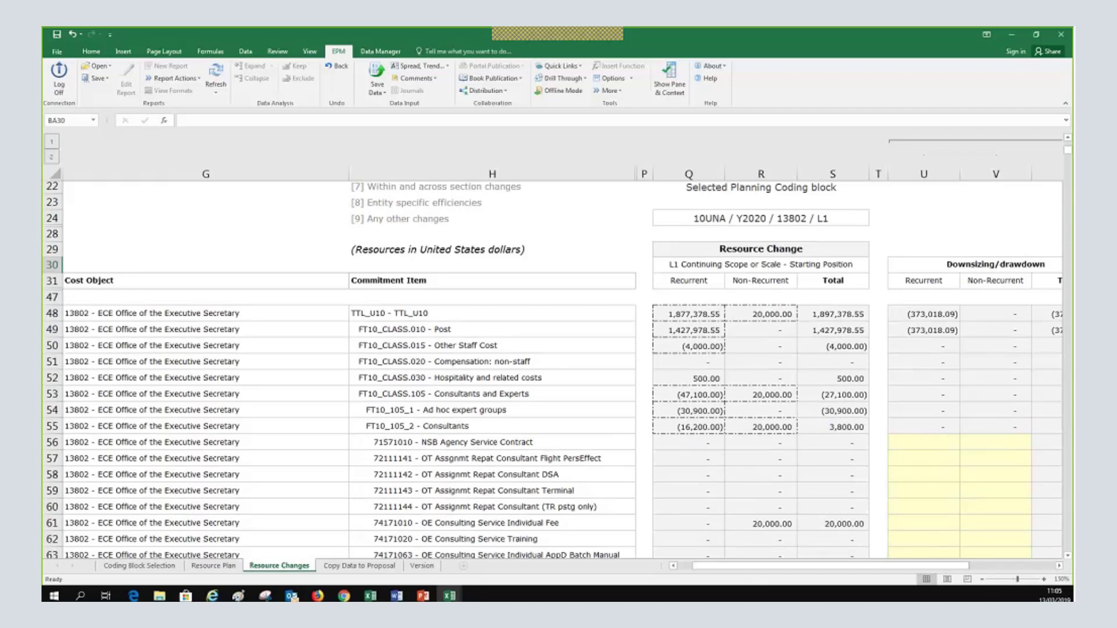
pyautogui.scroll(-1, 778, 564)
pyautogui.scroll(-1, 777, 564)
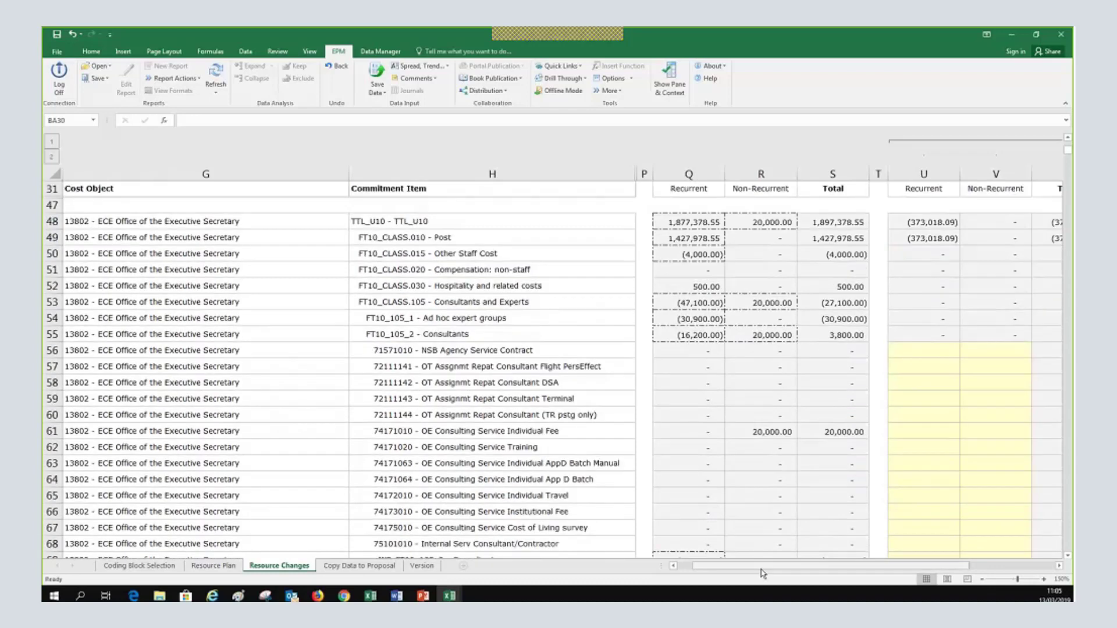
pyautogui.scroll(-2, 702, 398)
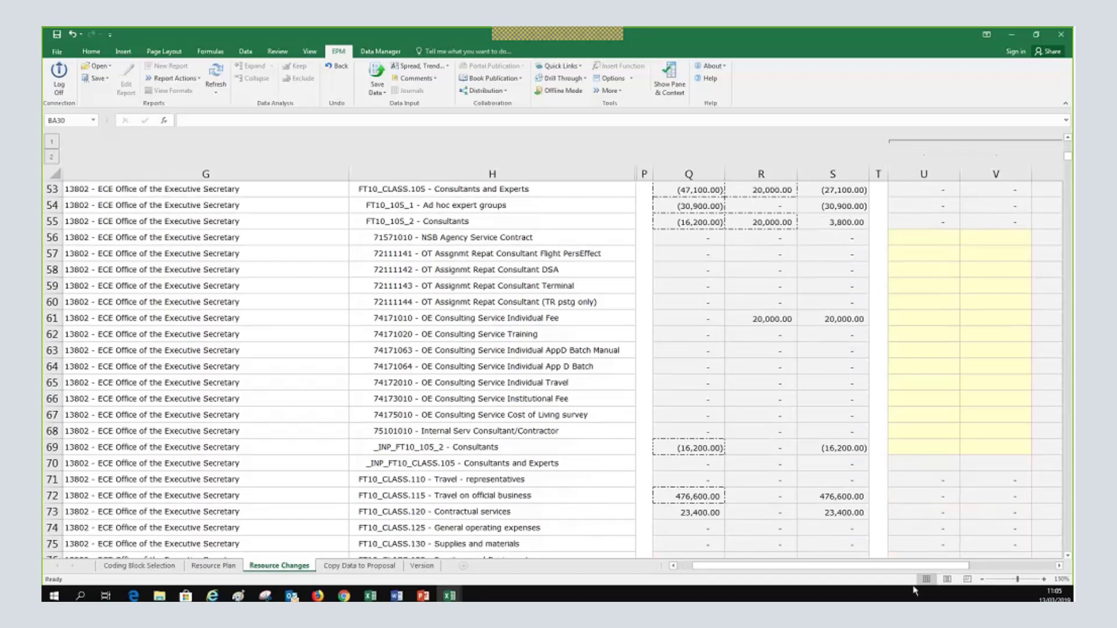
pyautogui.moveTo(901, 571); pyautogui.dragTo(745, 546)
pyautogui.scroll(3, 713, 455)
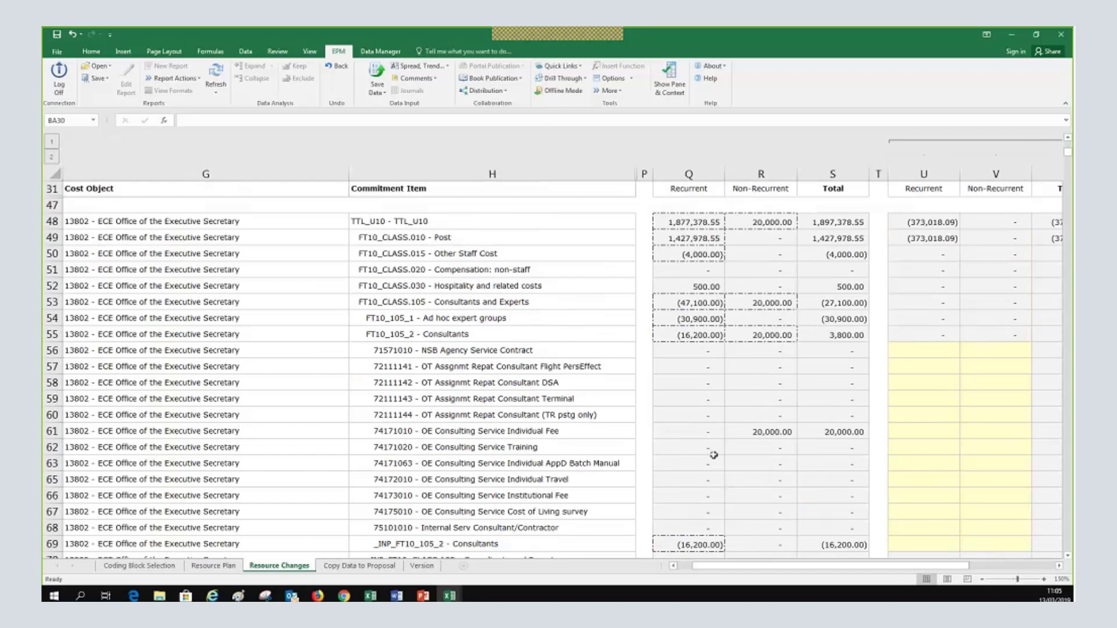
pyautogui.scroll(5, 714, 455)
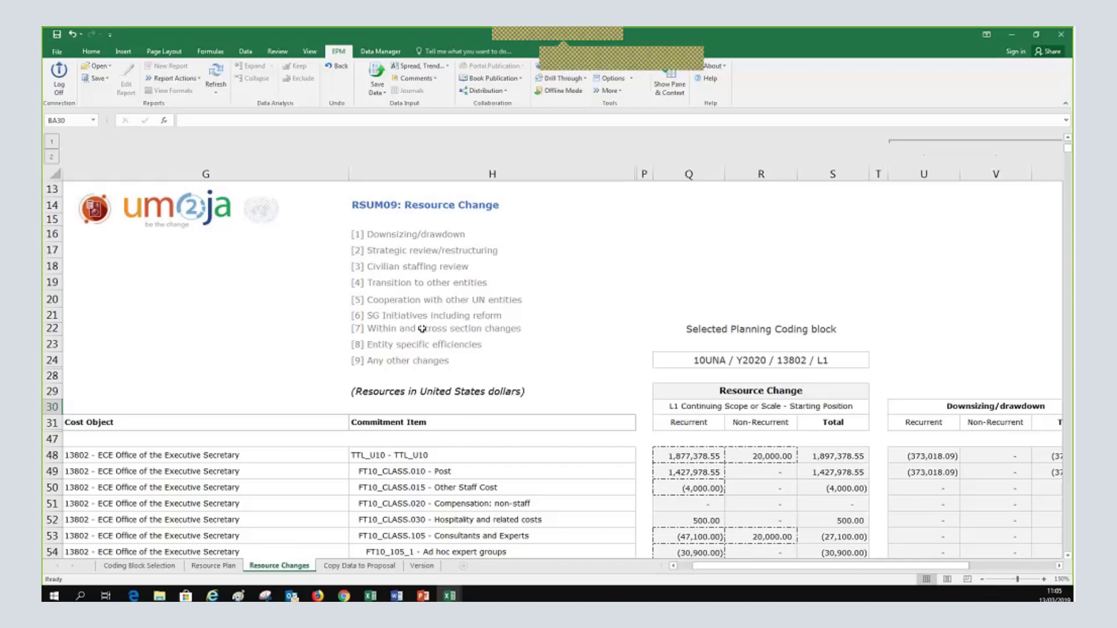
pyautogui.scroll(-1, 534, 378)
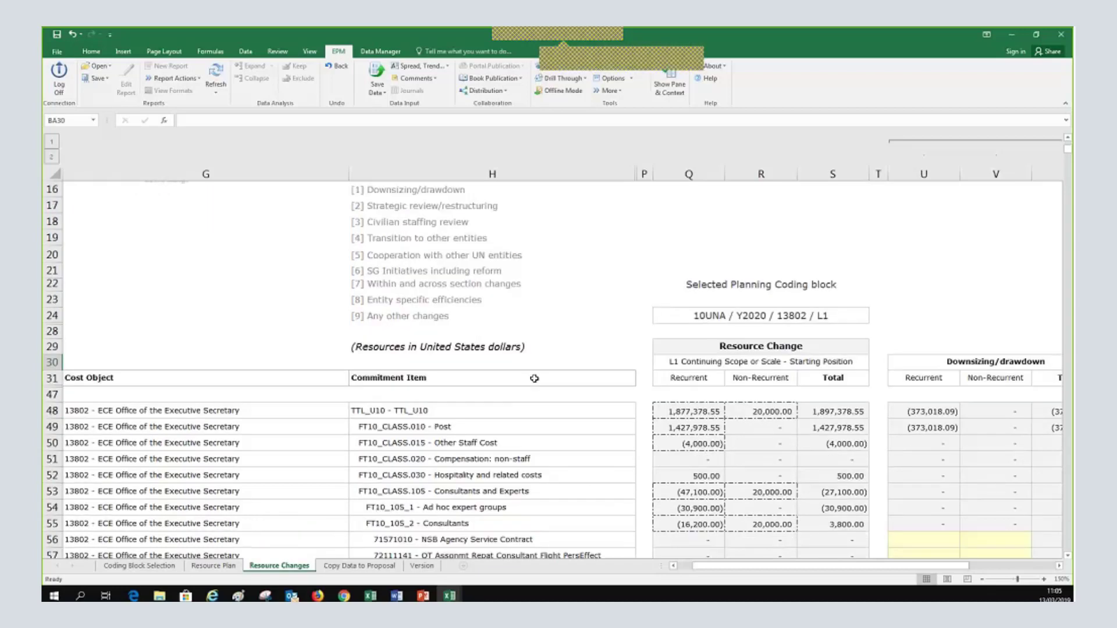
pyautogui.scroll(-1, 534, 379)
pyautogui.scroll(-3, 534, 379)
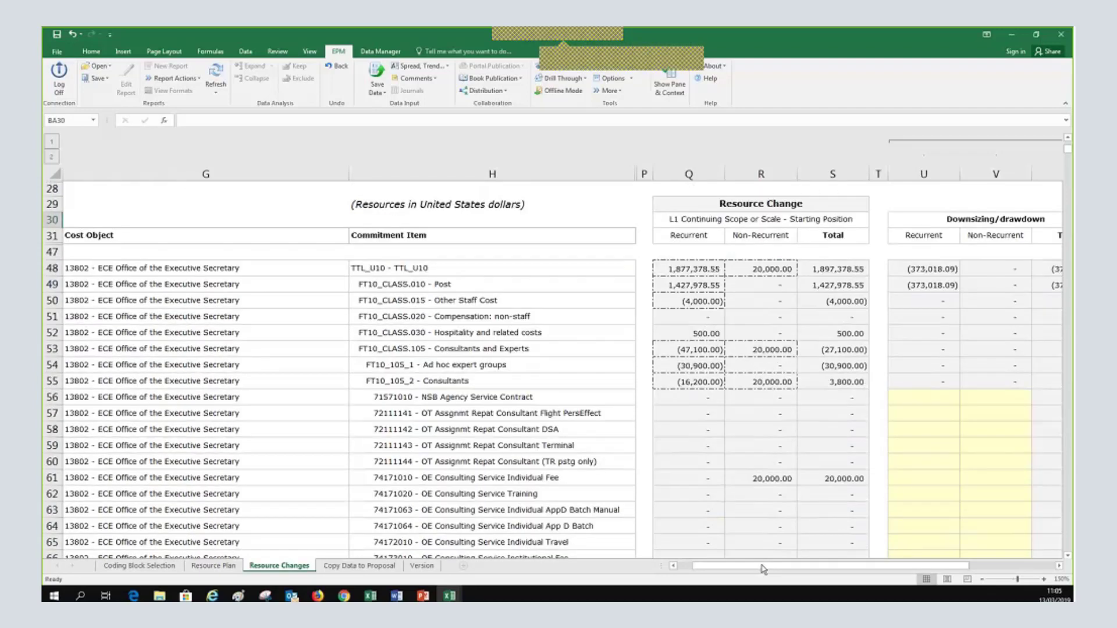
pyautogui.moveTo(782, 574); pyautogui.dragTo(628, 517)
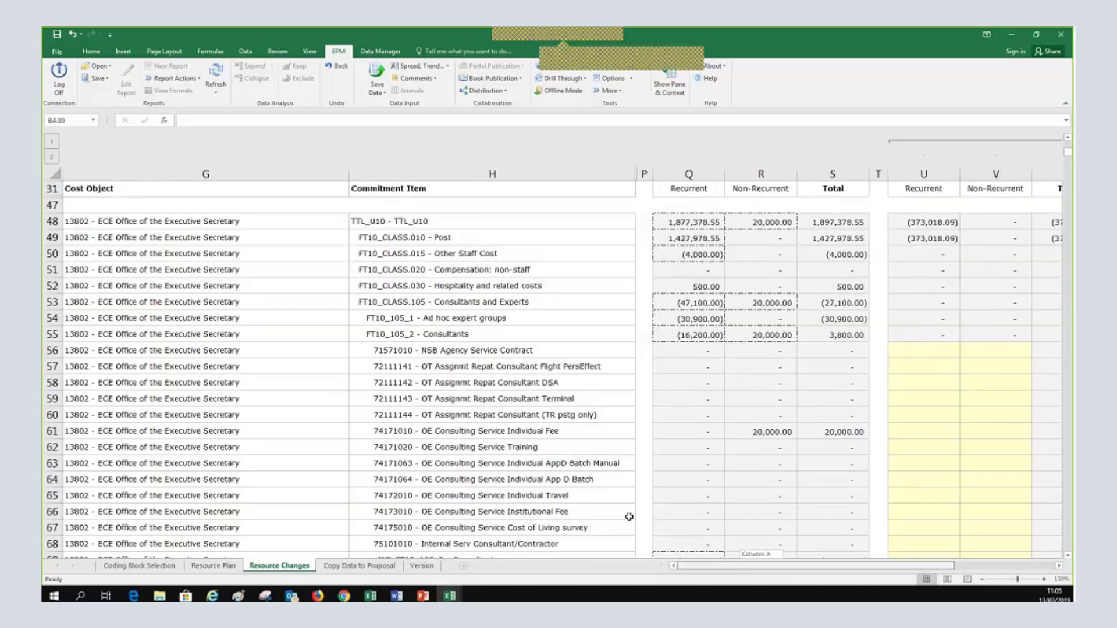
pyautogui.scroll(-5, 625, 516)
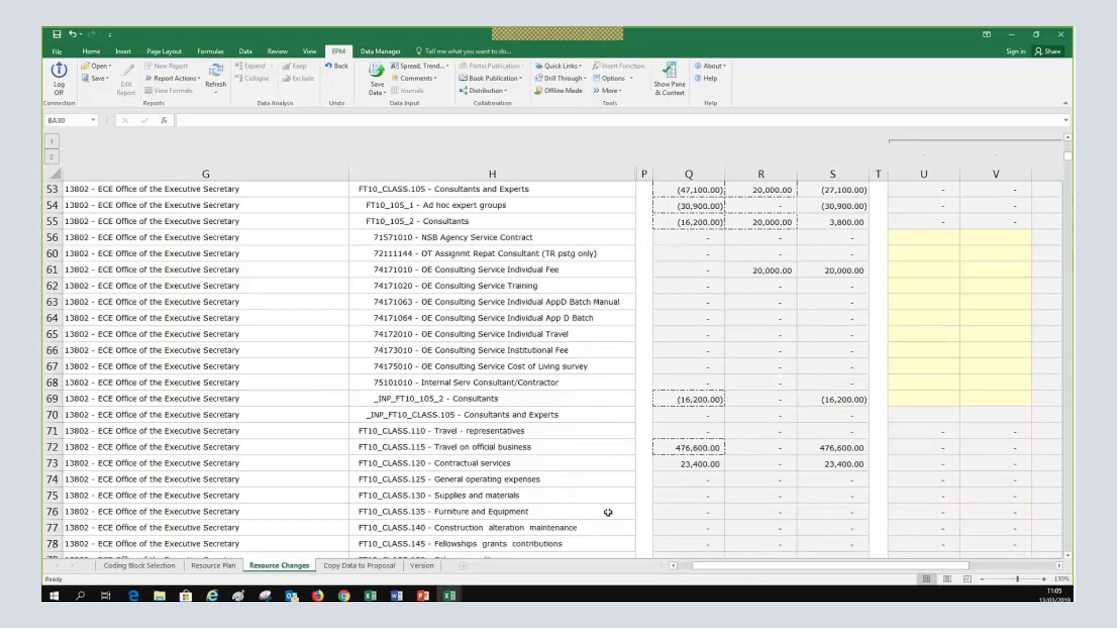
pyautogui.scroll(1, 531, 483)
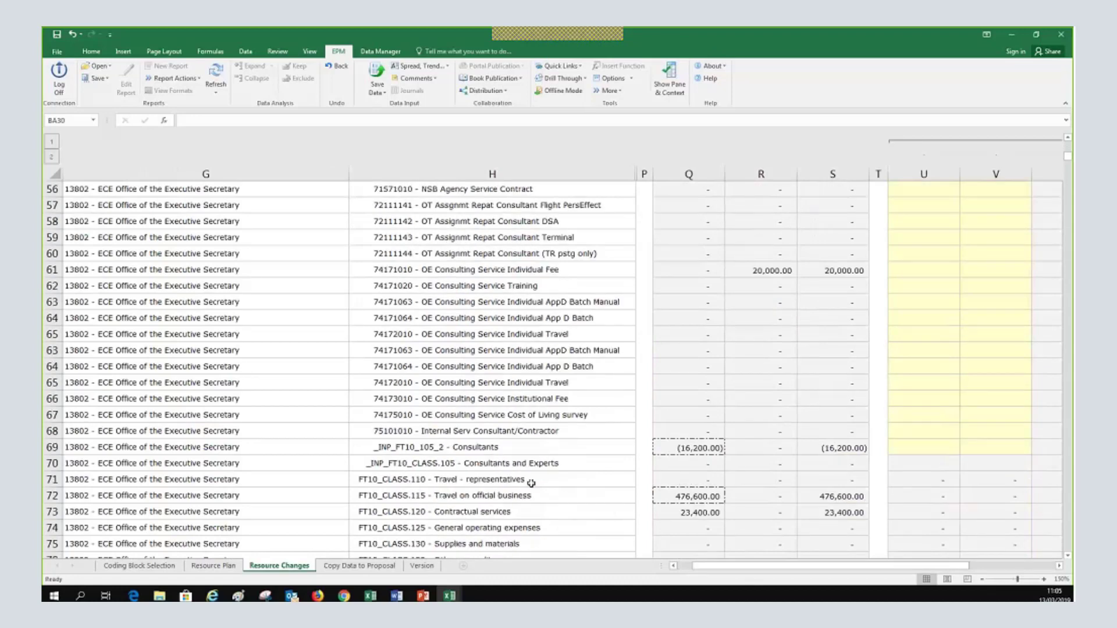
pyautogui.scroll(2, 531, 482)
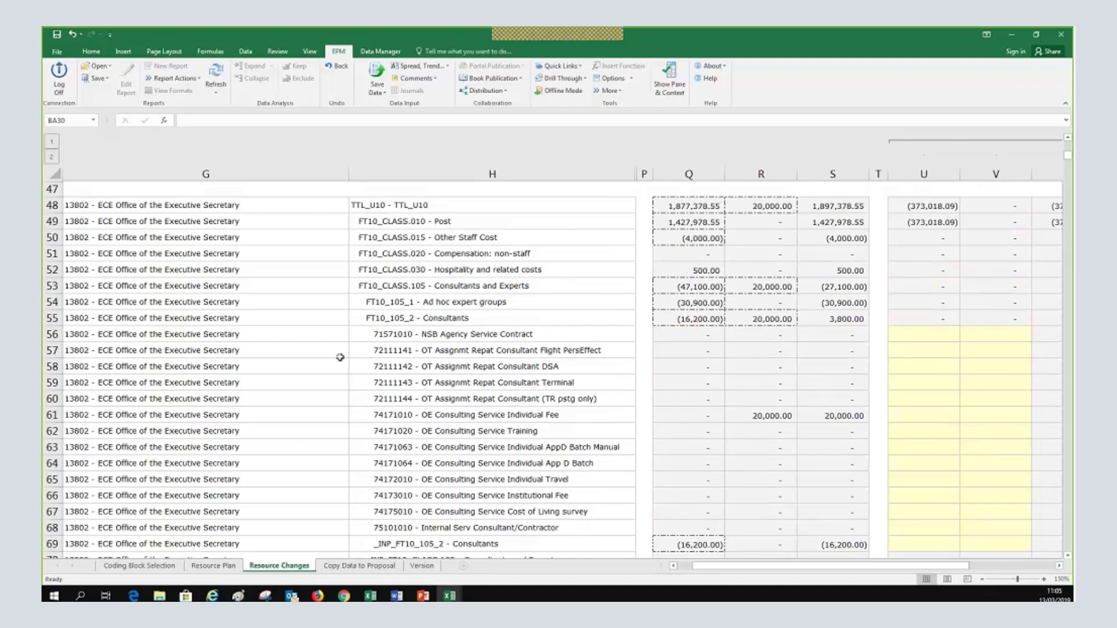
pyautogui.scroll(-1, 340, 357)
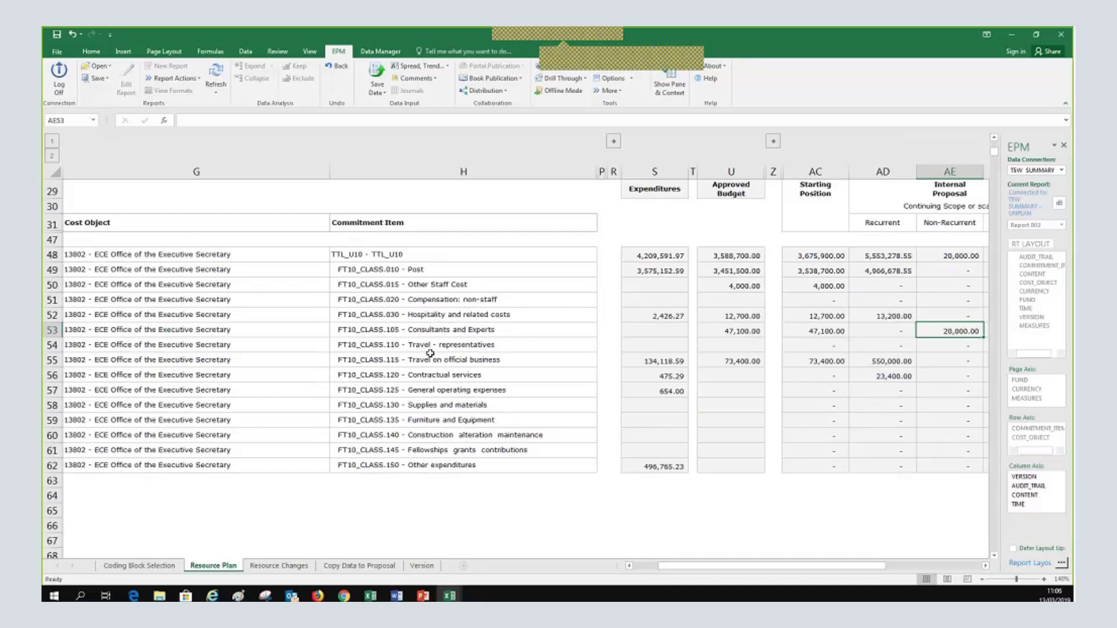
# Select the Travel on official business row, then return to the Resource Changes sheet
pyautogui.click(471, 360)
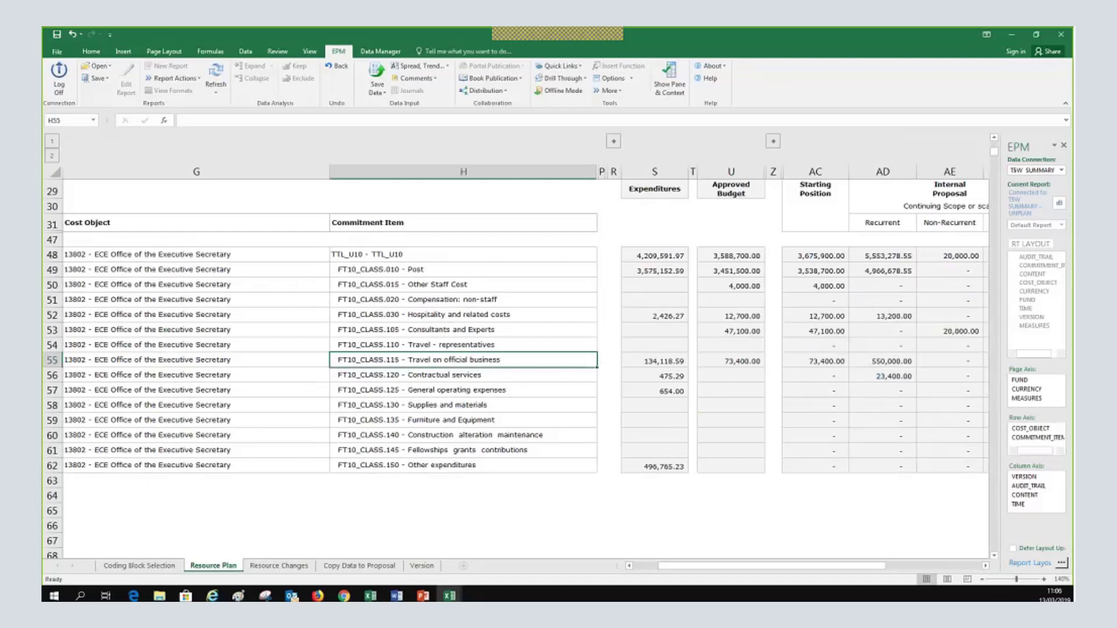
pyautogui.click(279, 565)
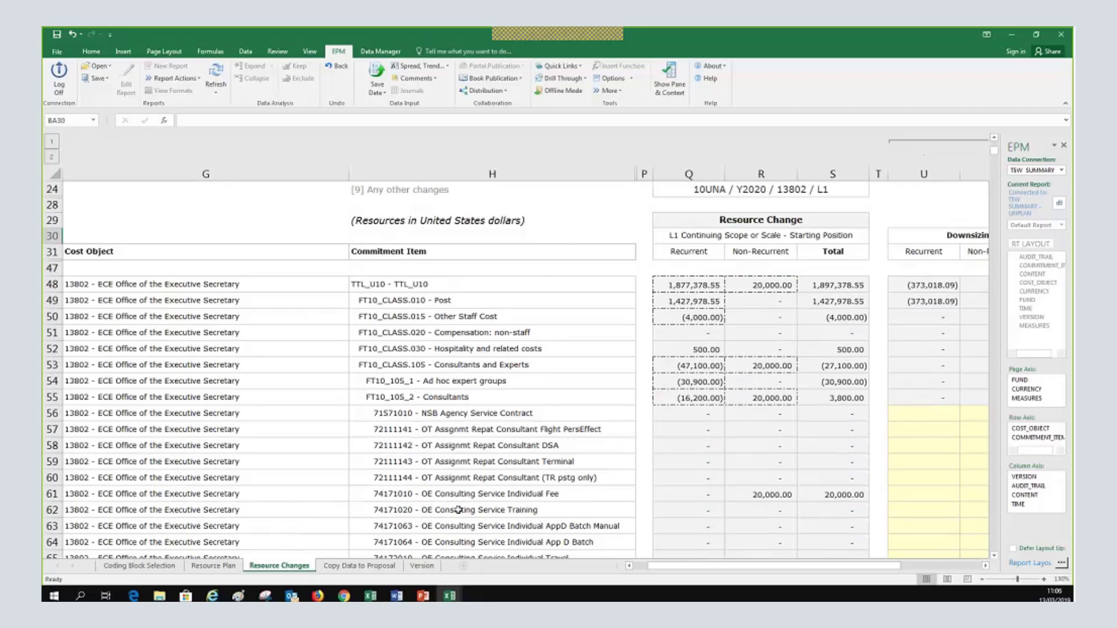
# Save the worksheet's 2 data records to EPM and dismiss the results log
pyautogui.scroll(3, 457, 509)
pyautogui.click(376, 86)
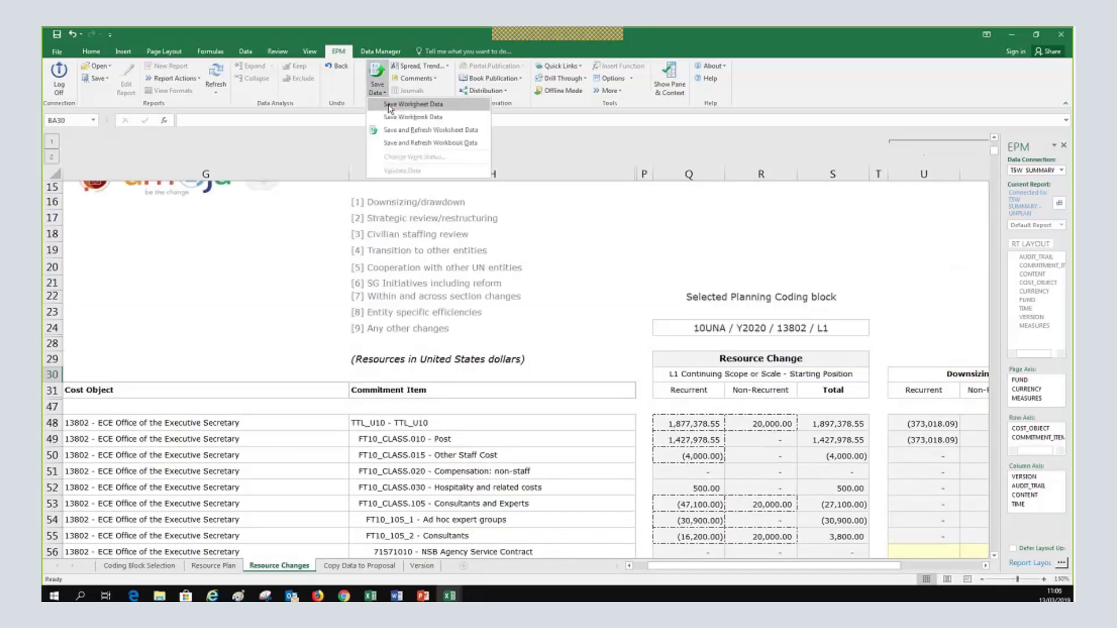
pyautogui.click(389, 105)
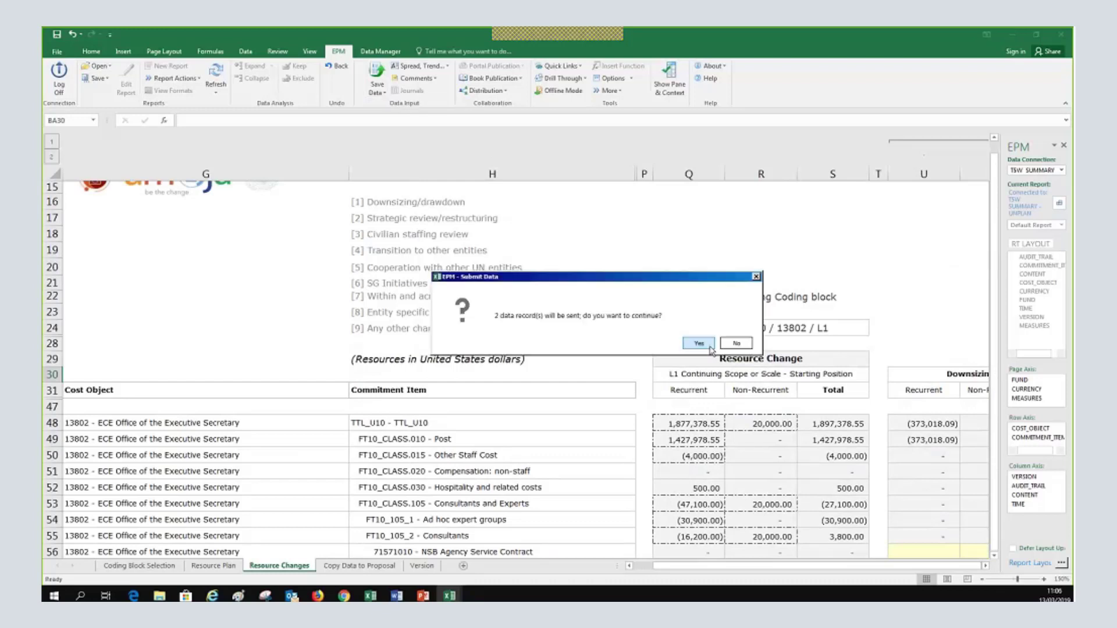
pyautogui.click(699, 344)
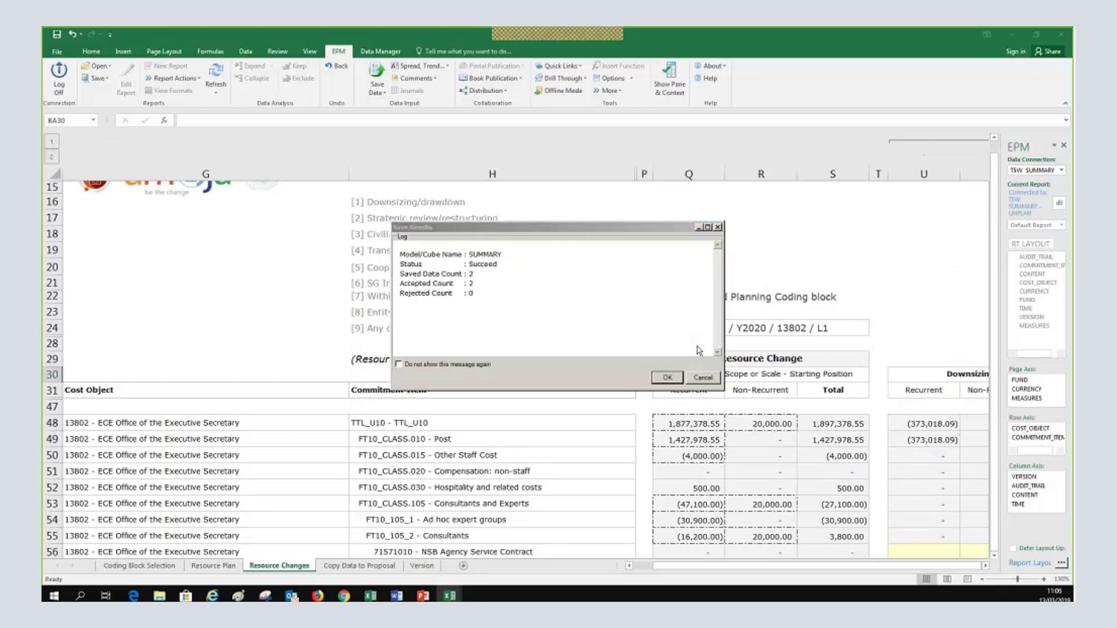
pyautogui.click(666, 375)
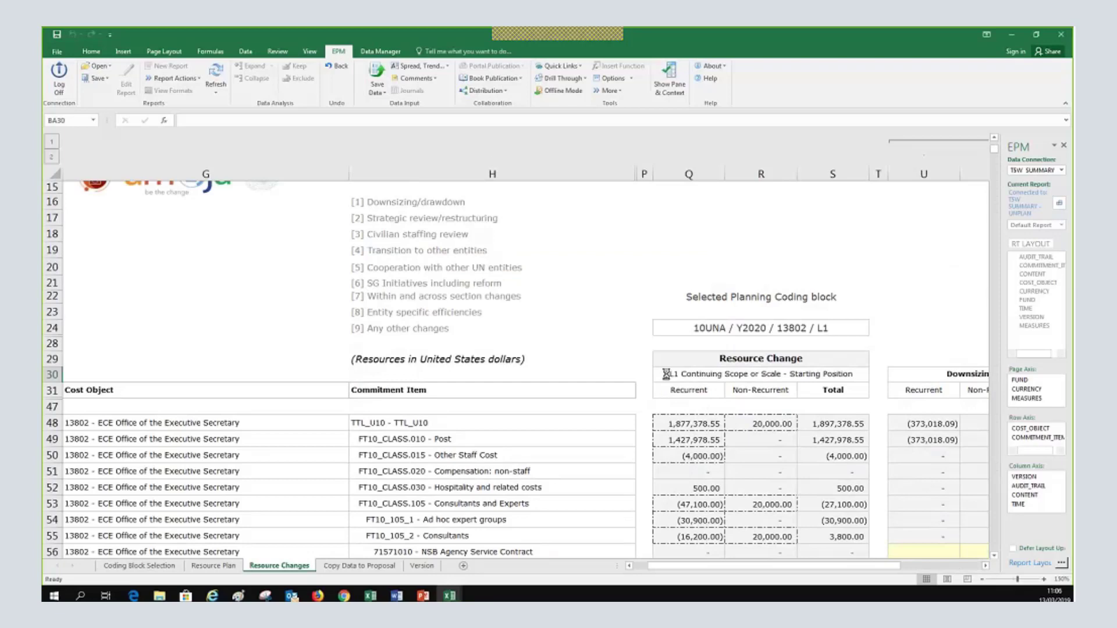
# Expand the 476,600.00 Travel on official business line into its Official travel of staff sub-line
pyautogui.scroll(-1, 481, 392)
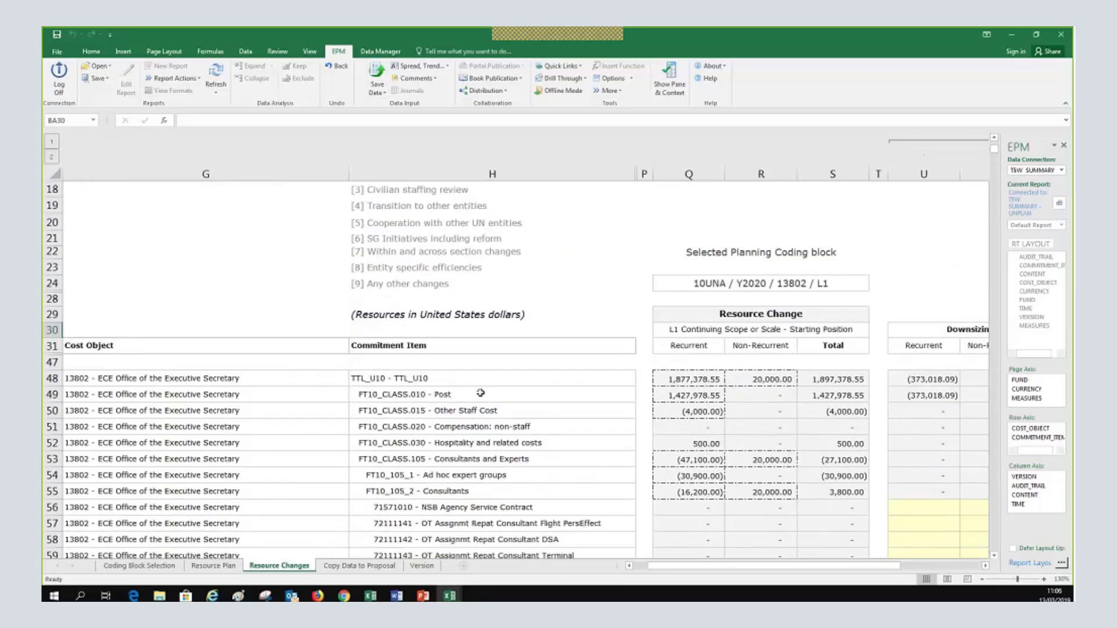
pyautogui.scroll(-3, 481, 392)
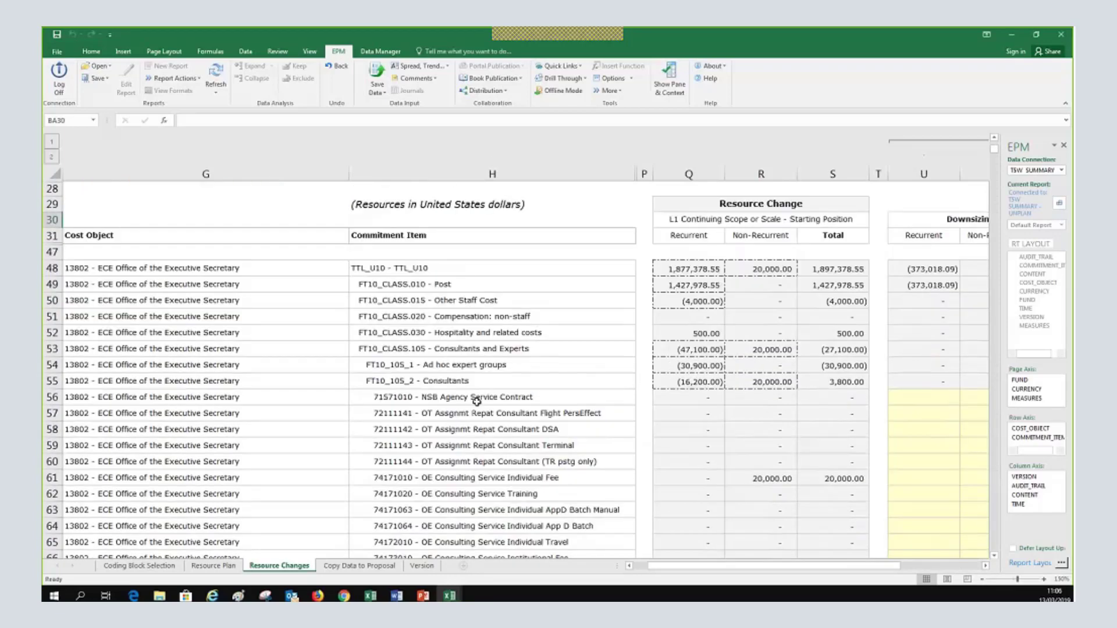
pyautogui.scroll(-3, 477, 402)
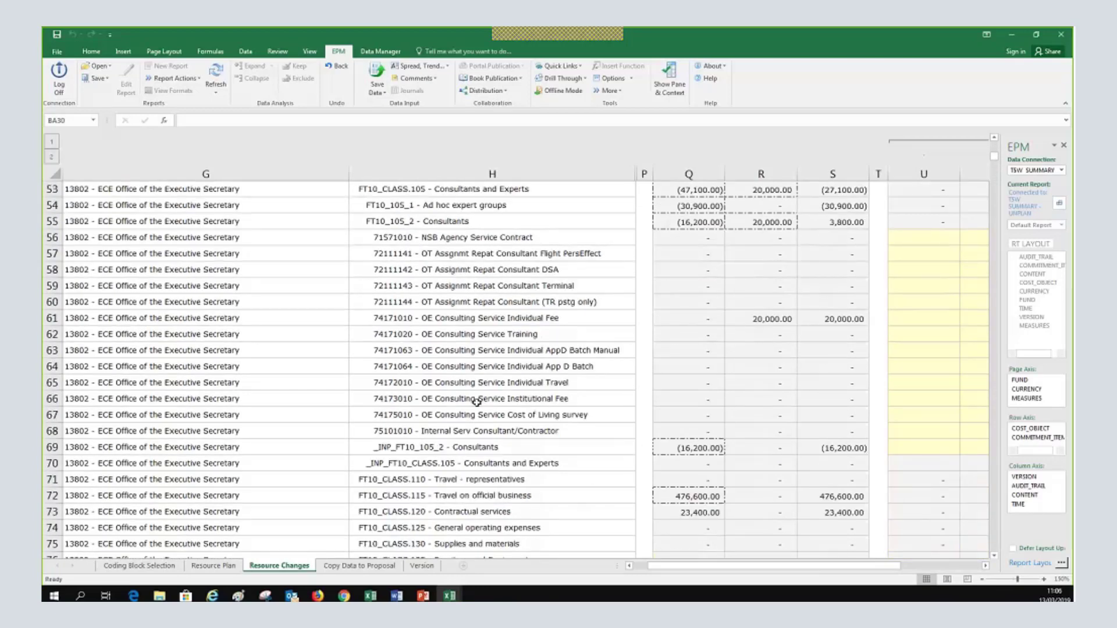
pyautogui.click(692, 498)
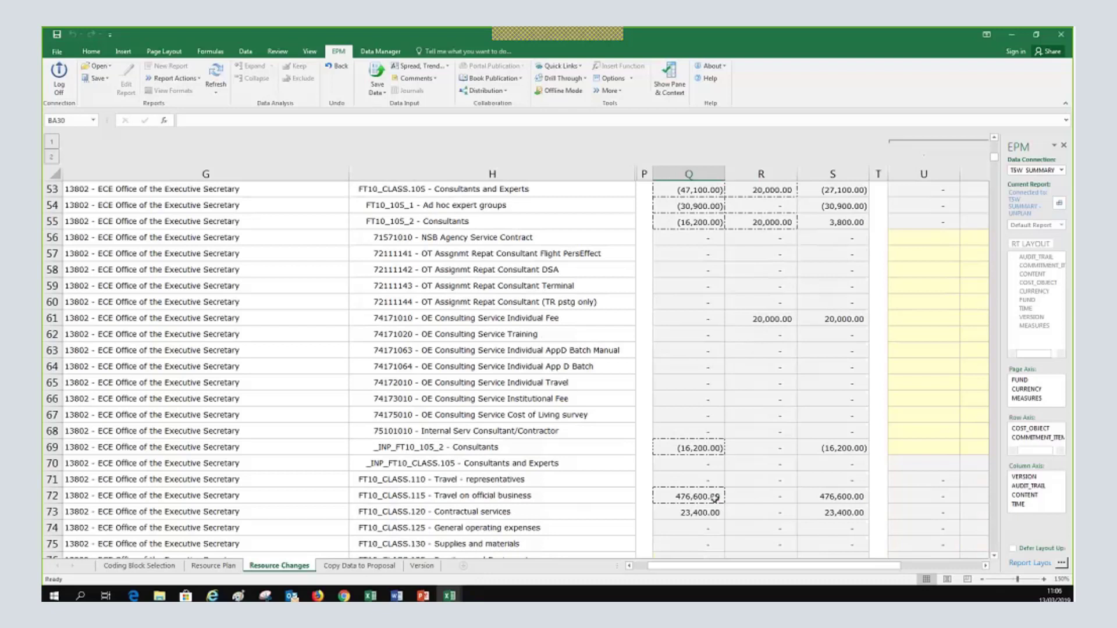
pyautogui.click(400, 498)
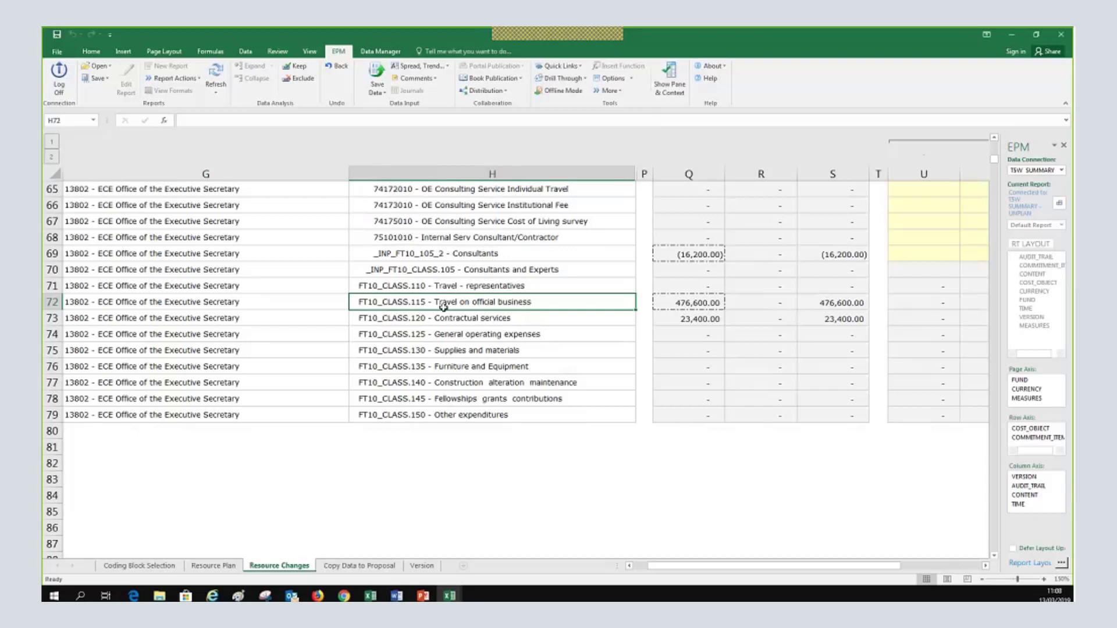
pyautogui.click(465, 319)
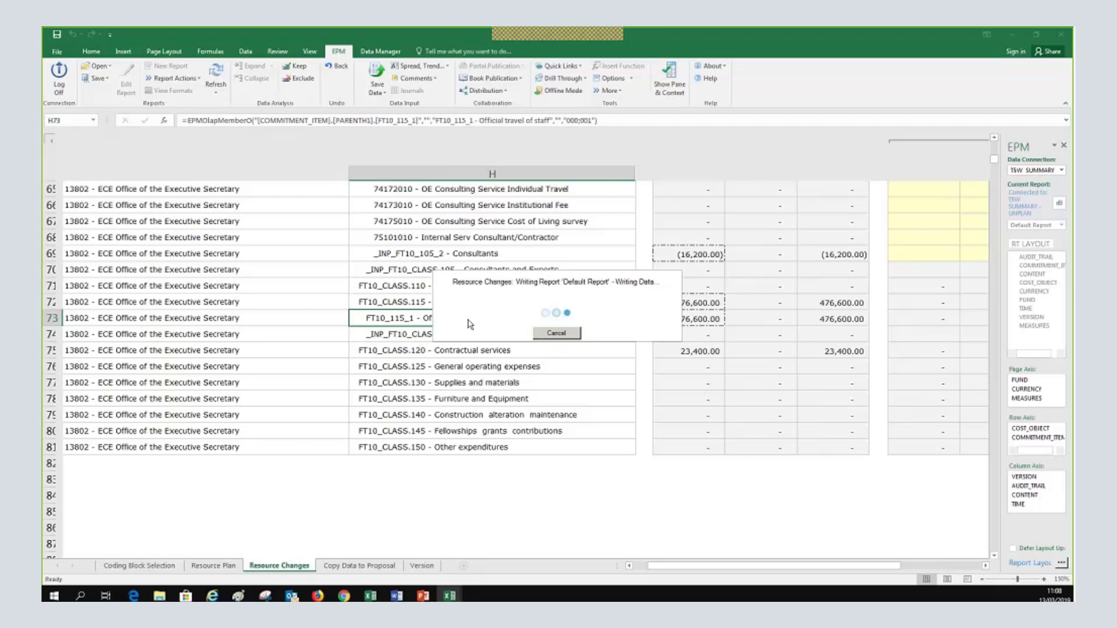
# Scroll down and across the expanded travel rows to find the 500,000.00 Training DSA line
pyautogui.moveTo(839, 568); pyautogui.dragTo(850, 573)
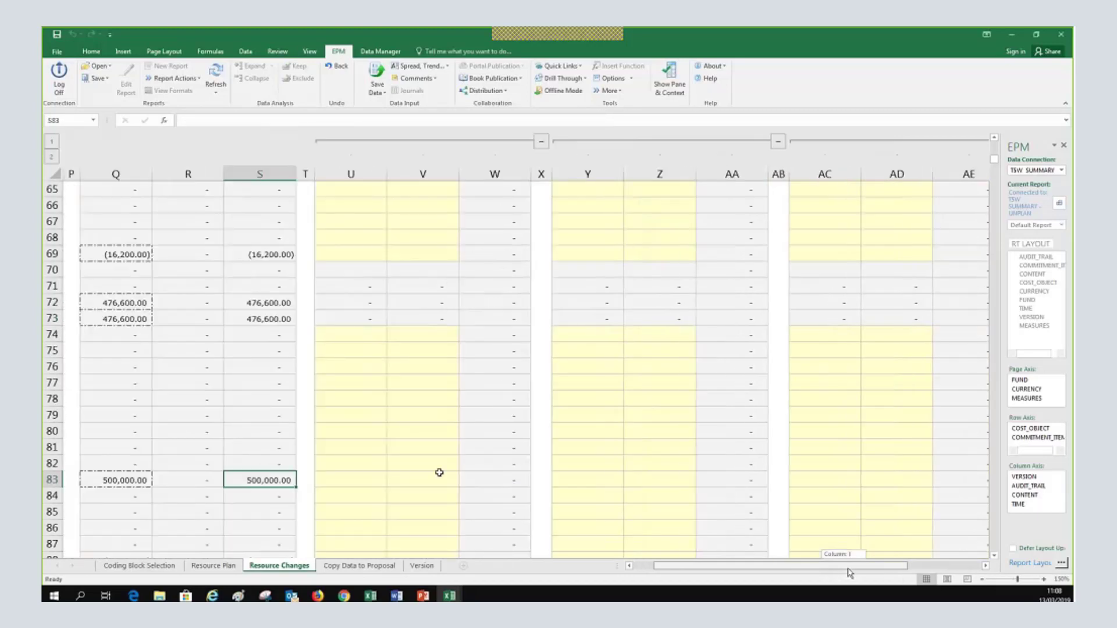
pyautogui.scroll(15, 440, 472)
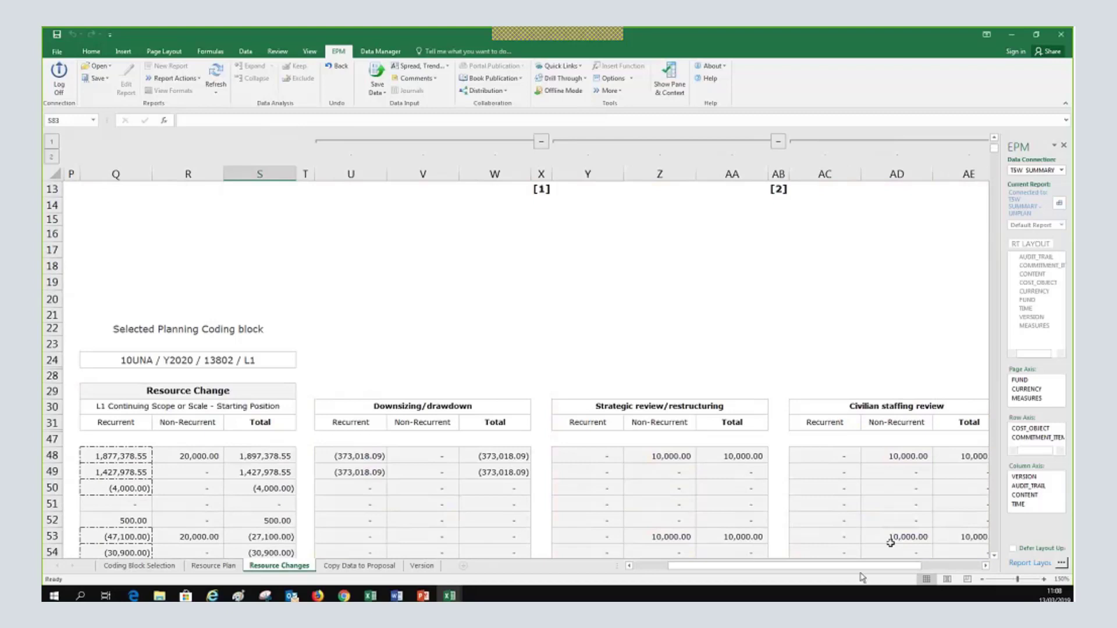
pyautogui.moveTo(862, 571)
pyautogui.mouseDown()
pyautogui.moveTo(925, 573)
pyautogui.moveTo(842, 575)
pyautogui.mouseUp()
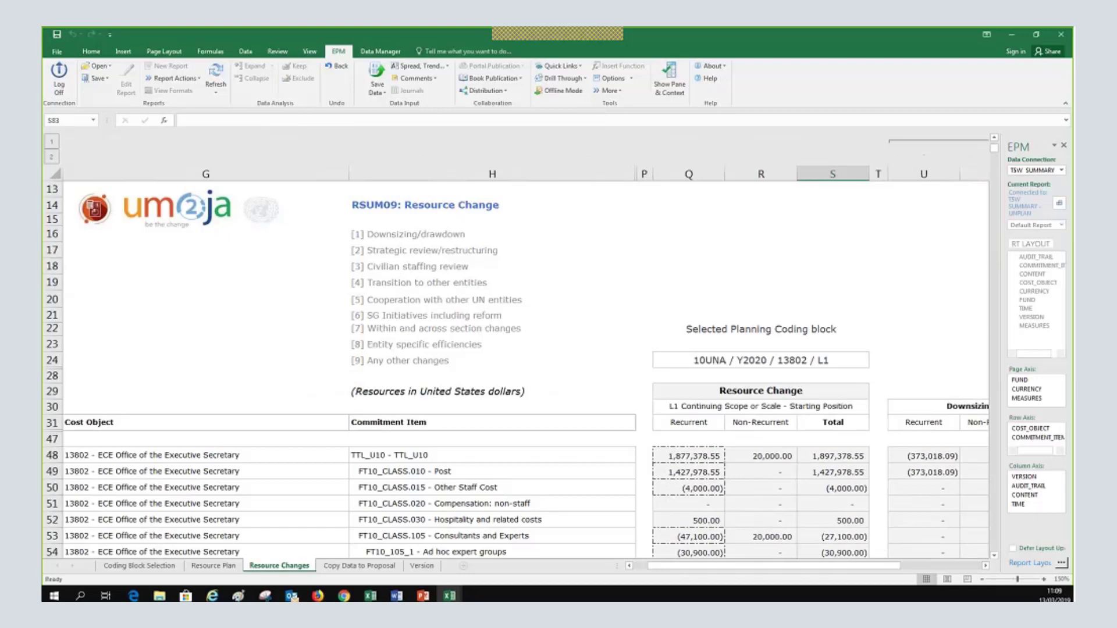
pyautogui.scroll(-2, 600, 418)
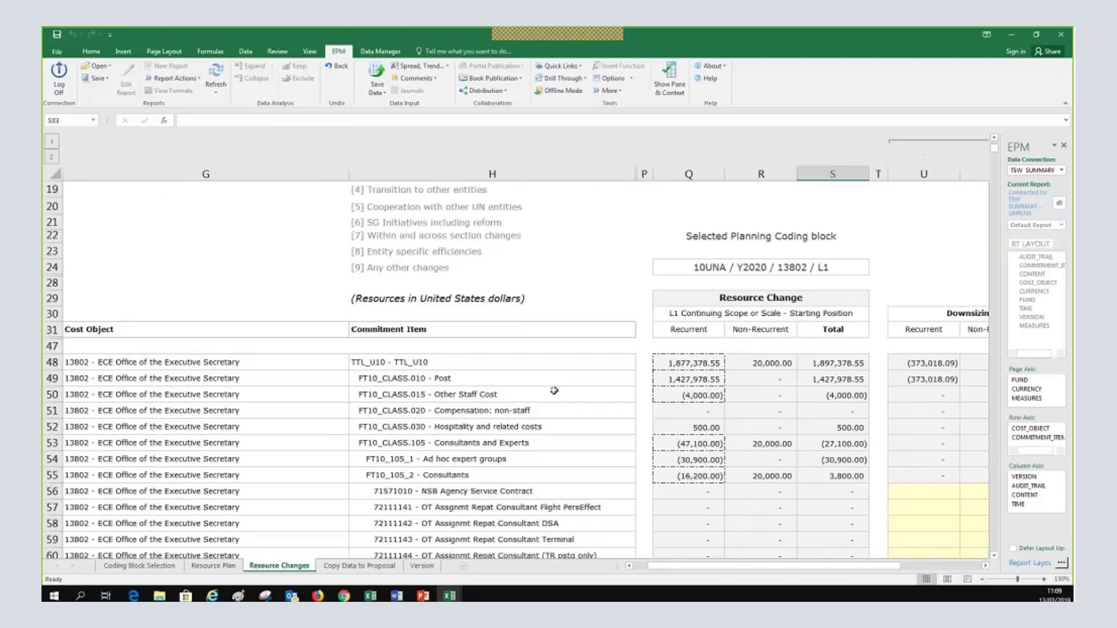
pyautogui.scroll(-1, 553, 391)
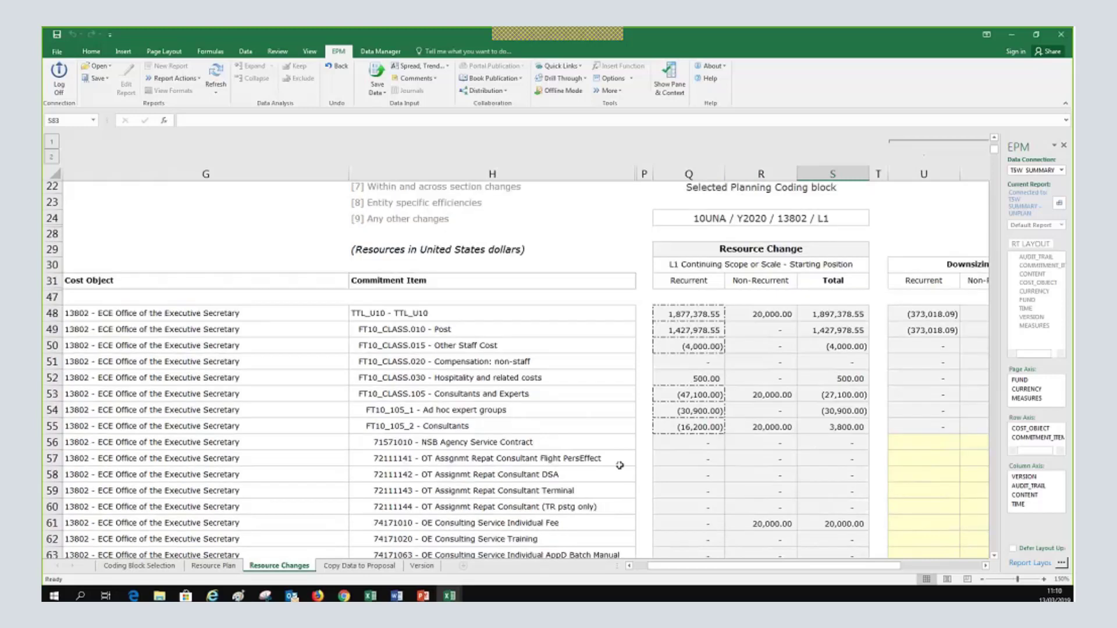
pyautogui.scroll(-1, 620, 466)
pyautogui.scroll(4, 399, 315)
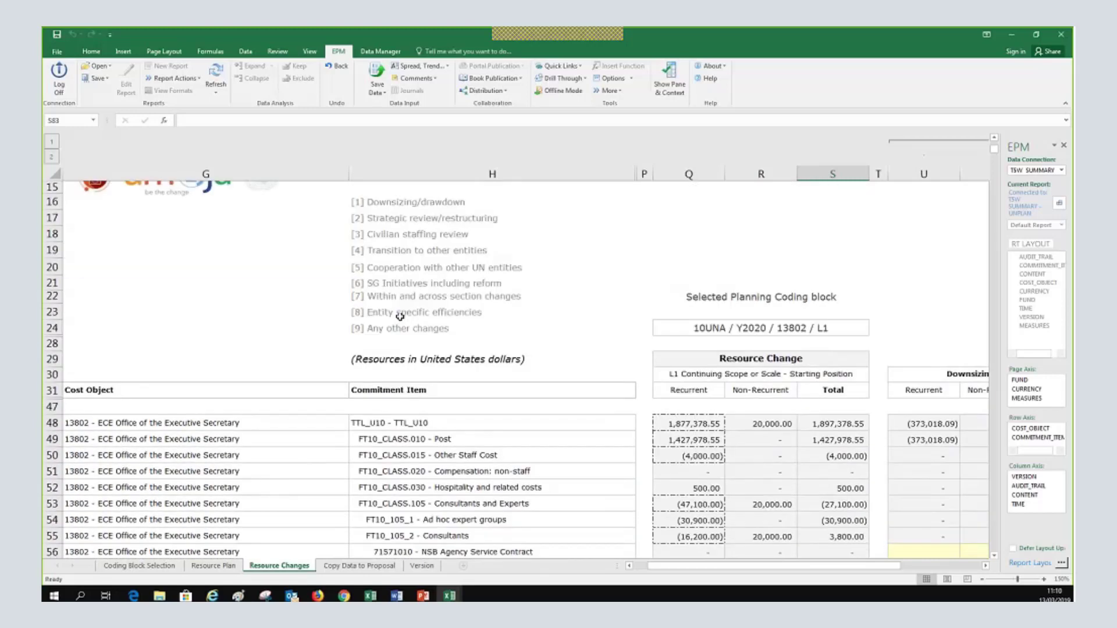
pyautogui.scroll(-1, 738, 512)
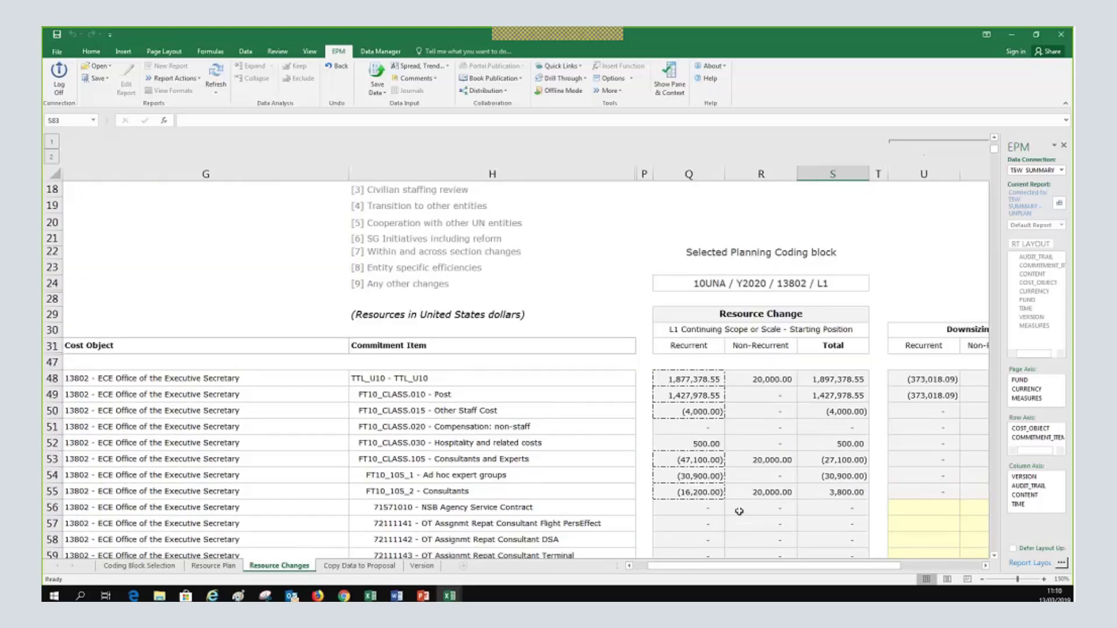
pyautogui.scroll(-2, 738, 511)
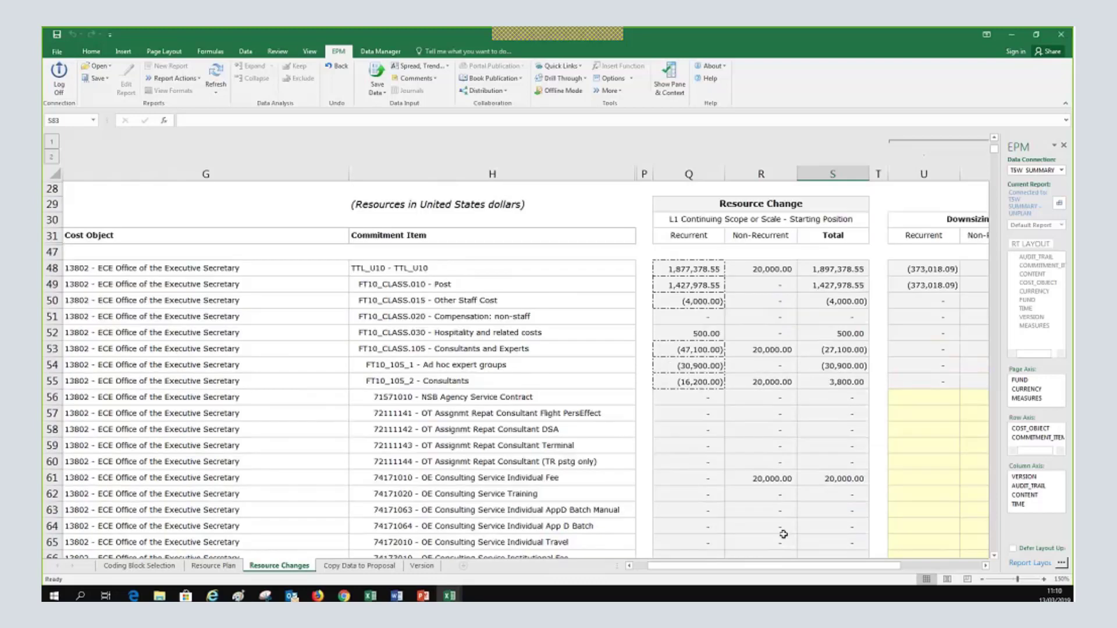
pyautogui.scroll(-6, 783, 533)
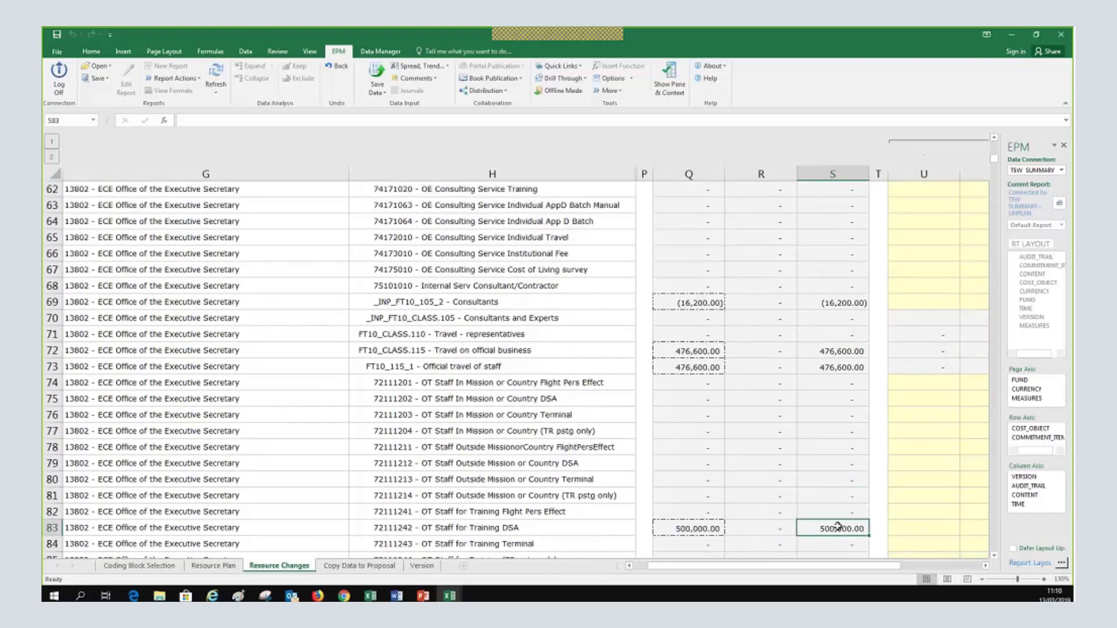
pyautogui.moveTo(860, 567); pyautogui.dragTo(918, 577)
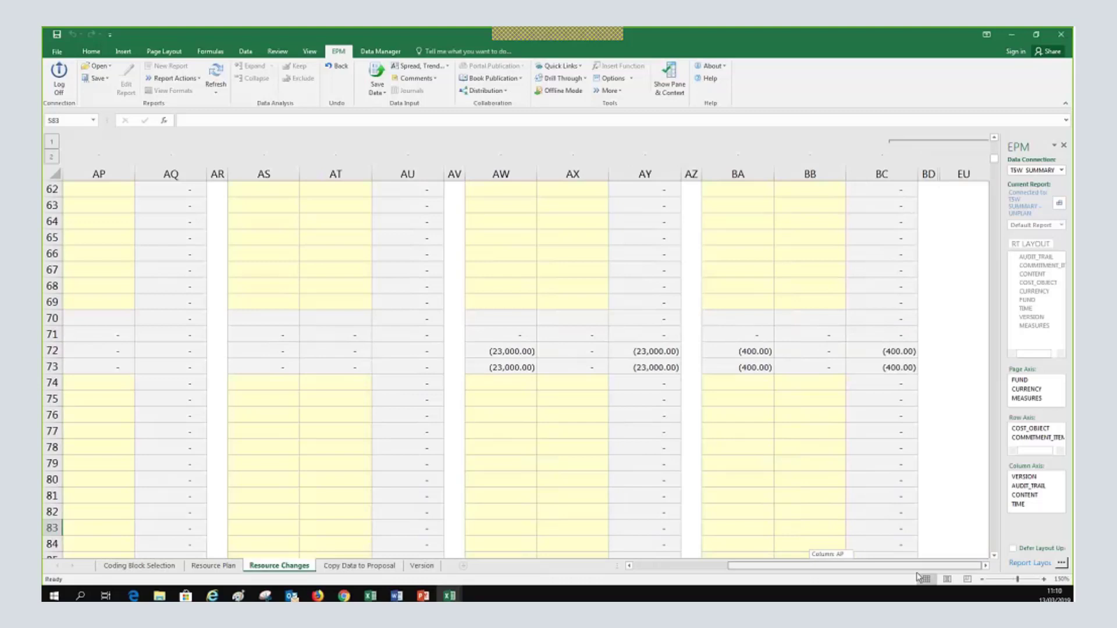
pyautogui.scroll(11, 733, 419)
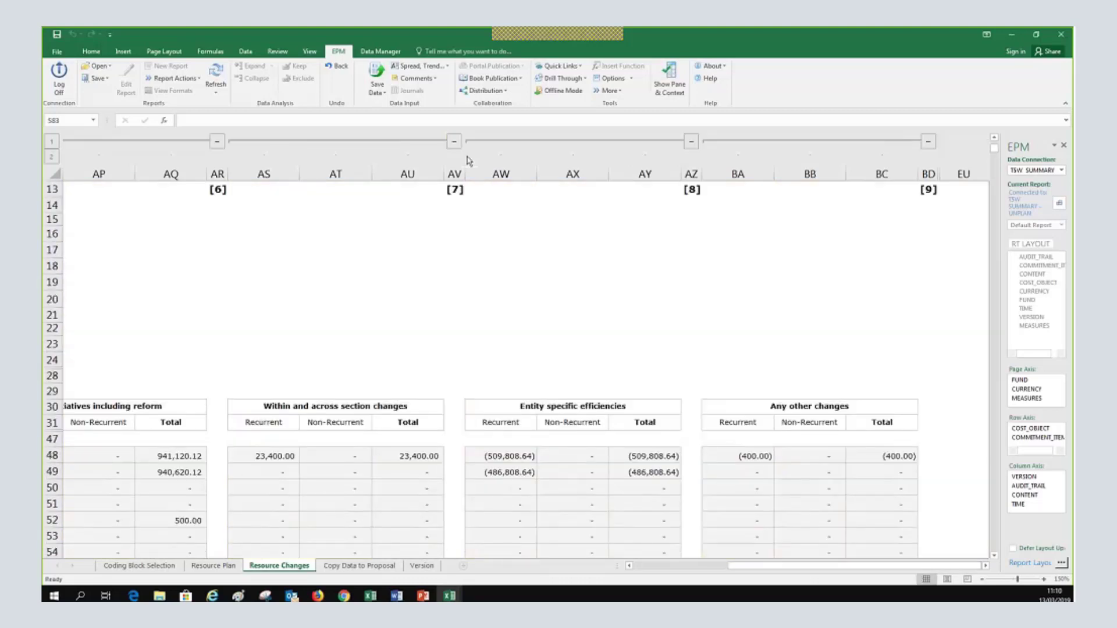
pyautogui.click(313, 408)
pyautogui.scroll(-2, 293, 468)
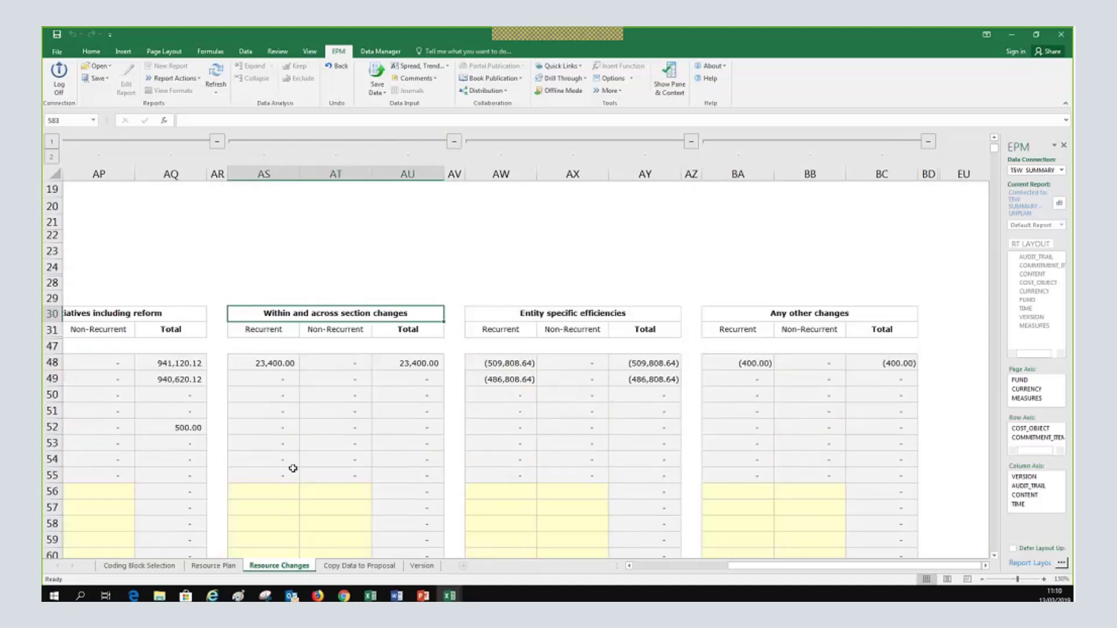
pyautogui.scroll(-1, 293, 468)
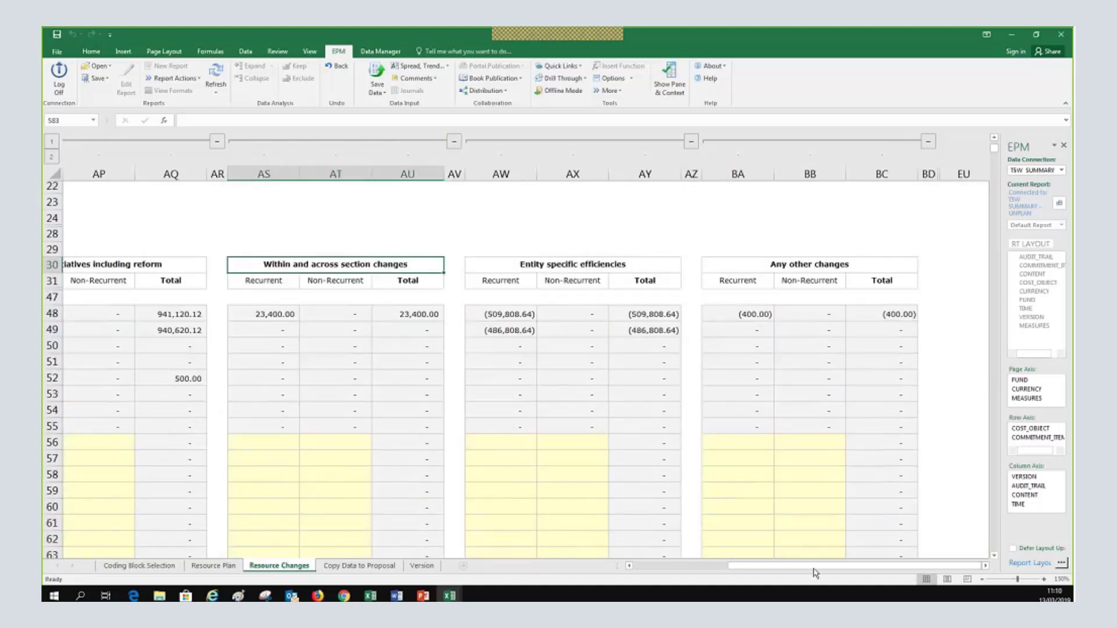
pyautogui.moveTo(814, 573)
pyautogui.mouseDown()
pyautogui.moveTo(796, 572)
pyautogui.moveTo(814, 572)
pyautogui.mouseUp()
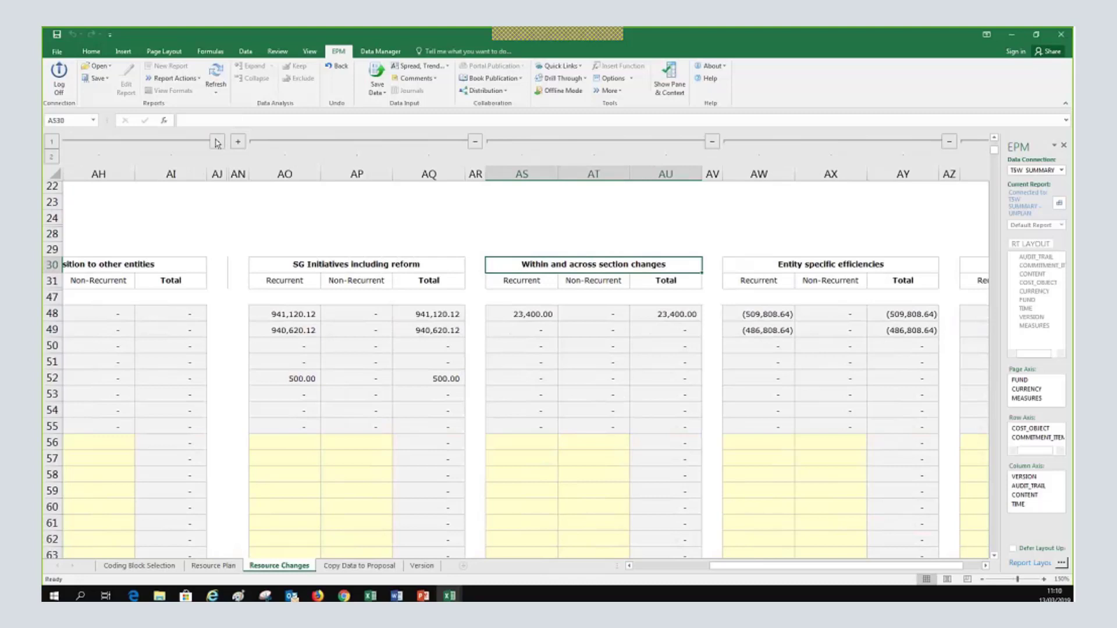
pyautogui.click(216, 142)
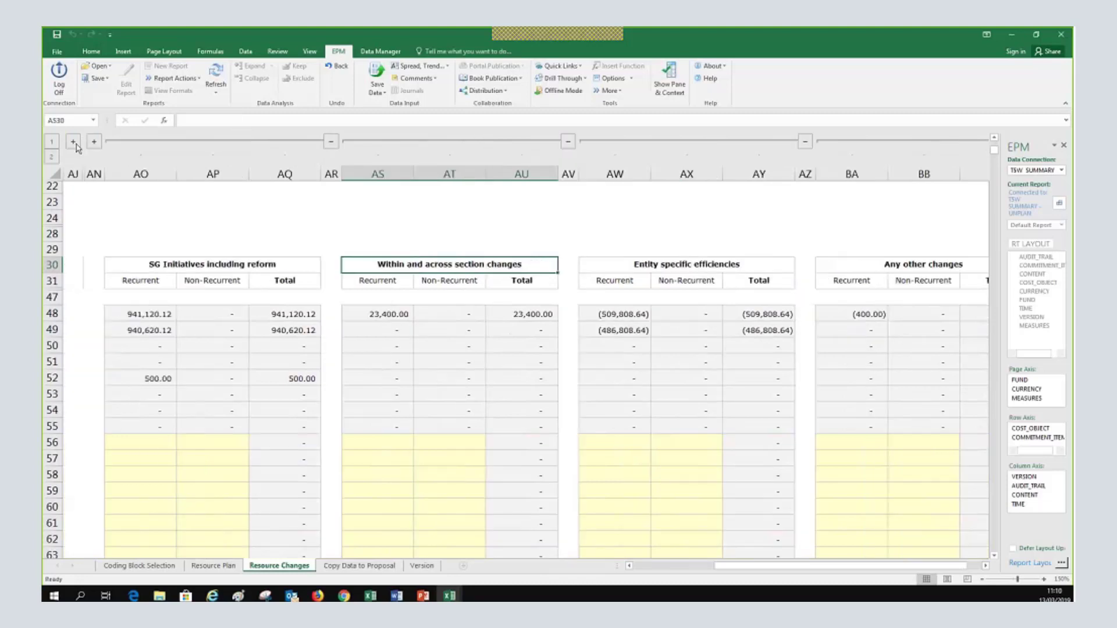
pyautogui.click(331, 142)
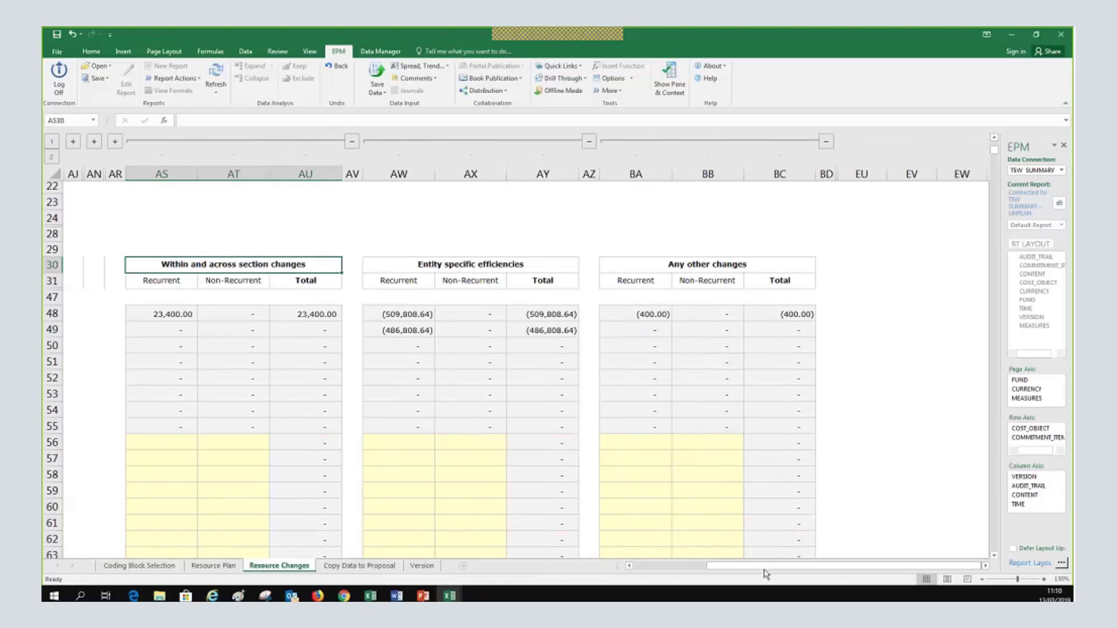
pyautogui.moveTo(767, 568); pyautogui.dragTo(699, 569)
pyautogui.click(541, 142)
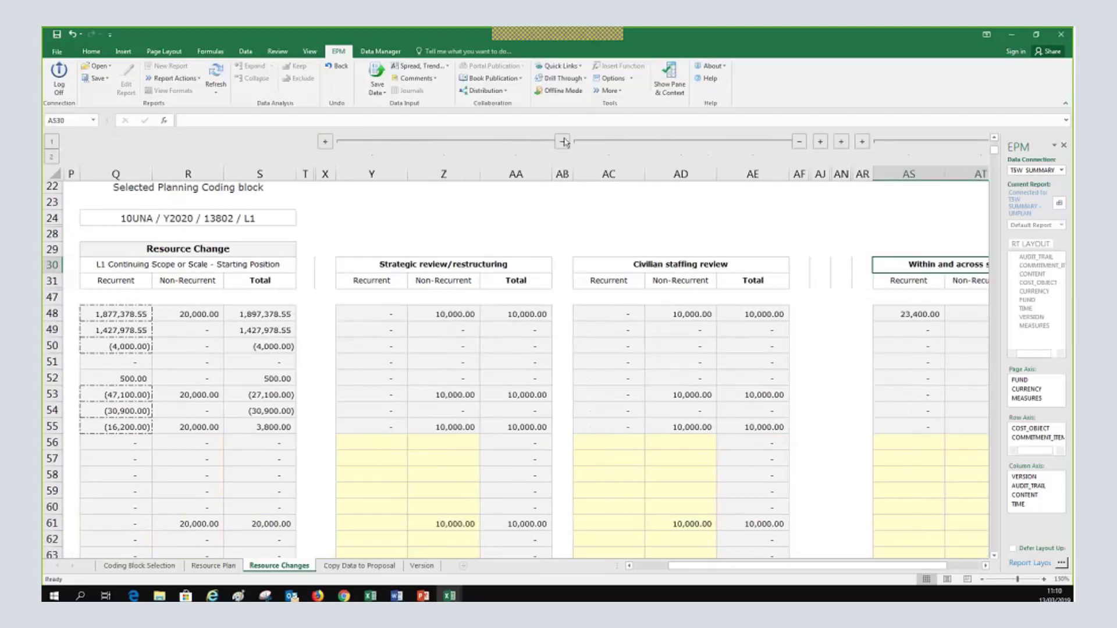
pyautogui.click(563, 142)
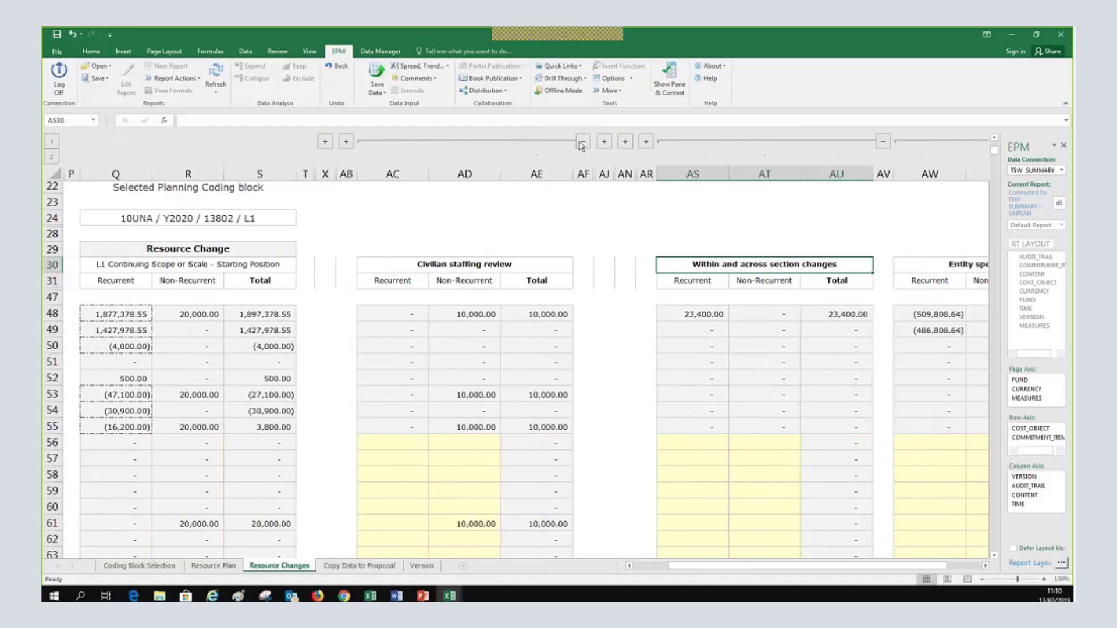
pyautogui.click(582, 142)
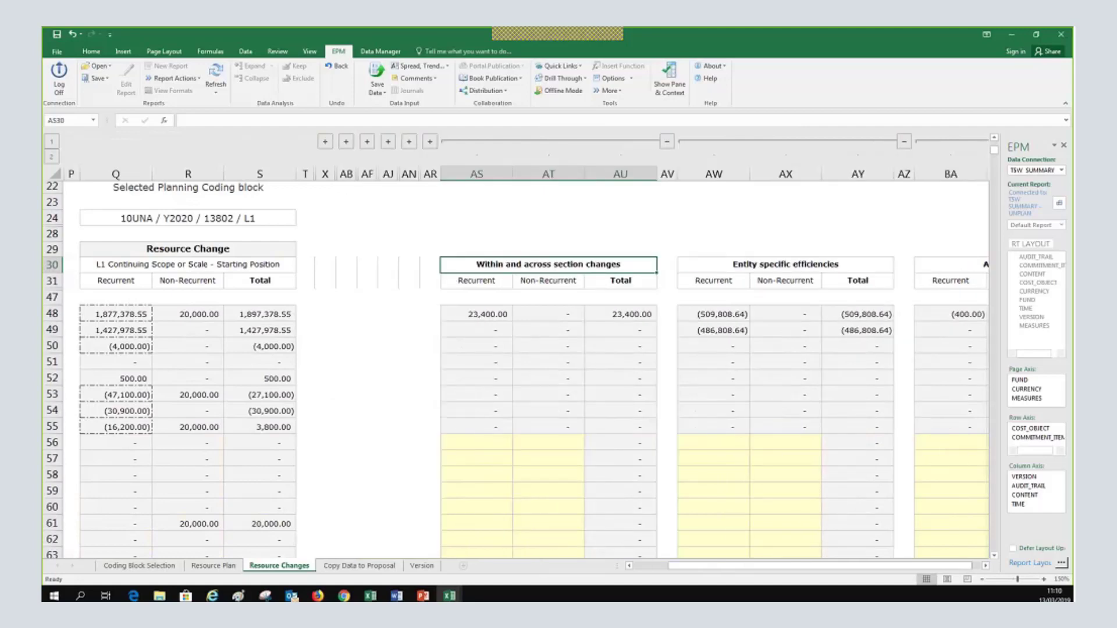
pyautogui.scroll(-8, 557, 398)
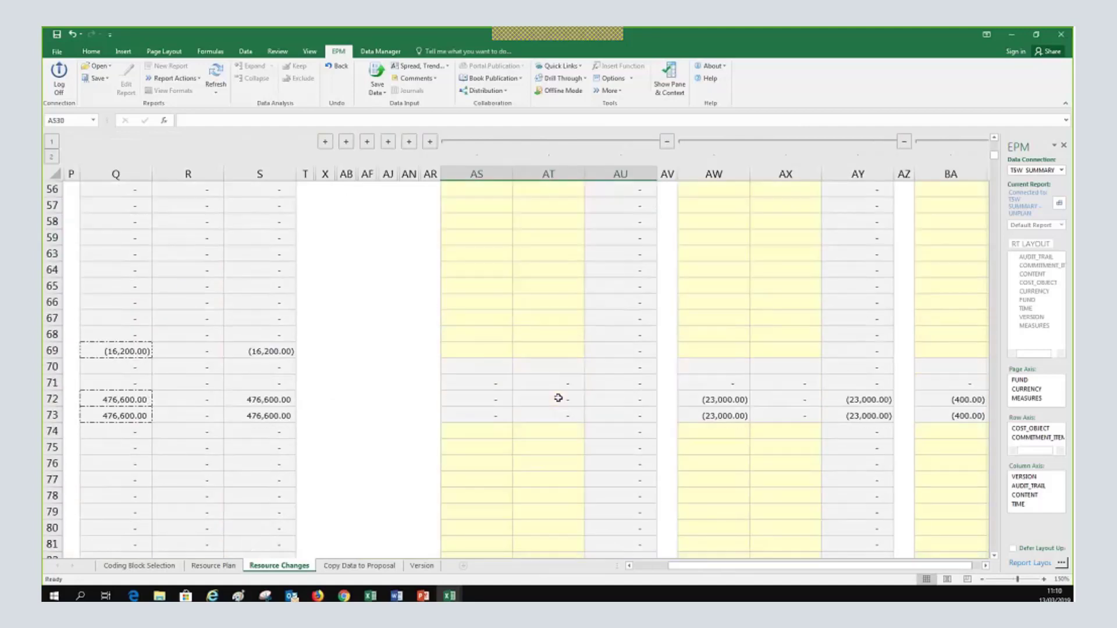
pyautogui.scroll(4, 558, 398)
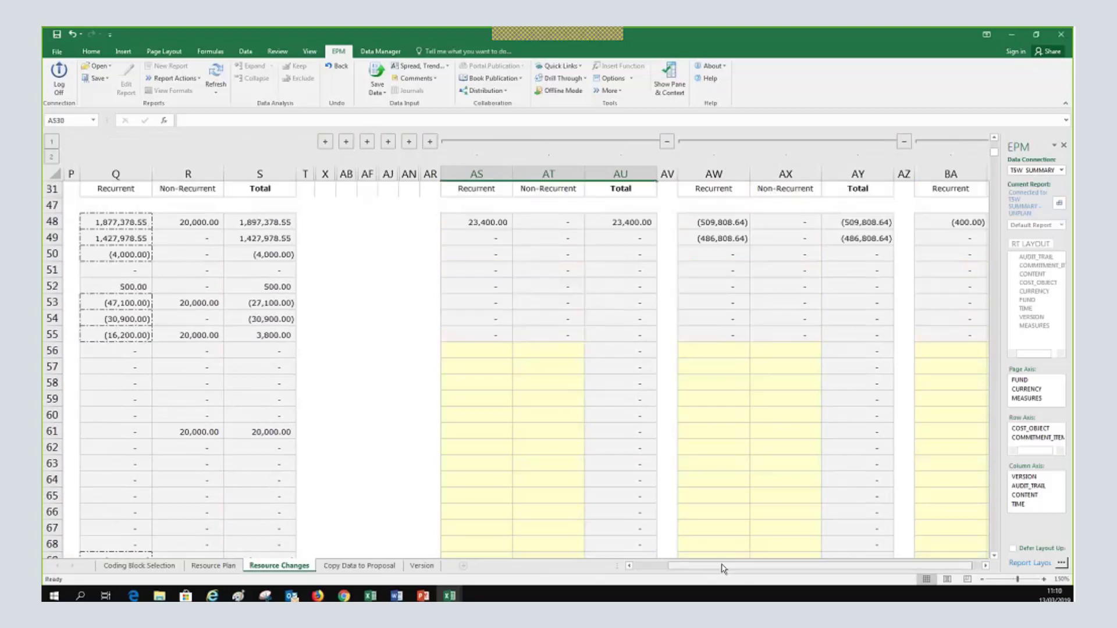
pyautogui.moveTo(721, 569); pyautogui.dragTo(638, 568)
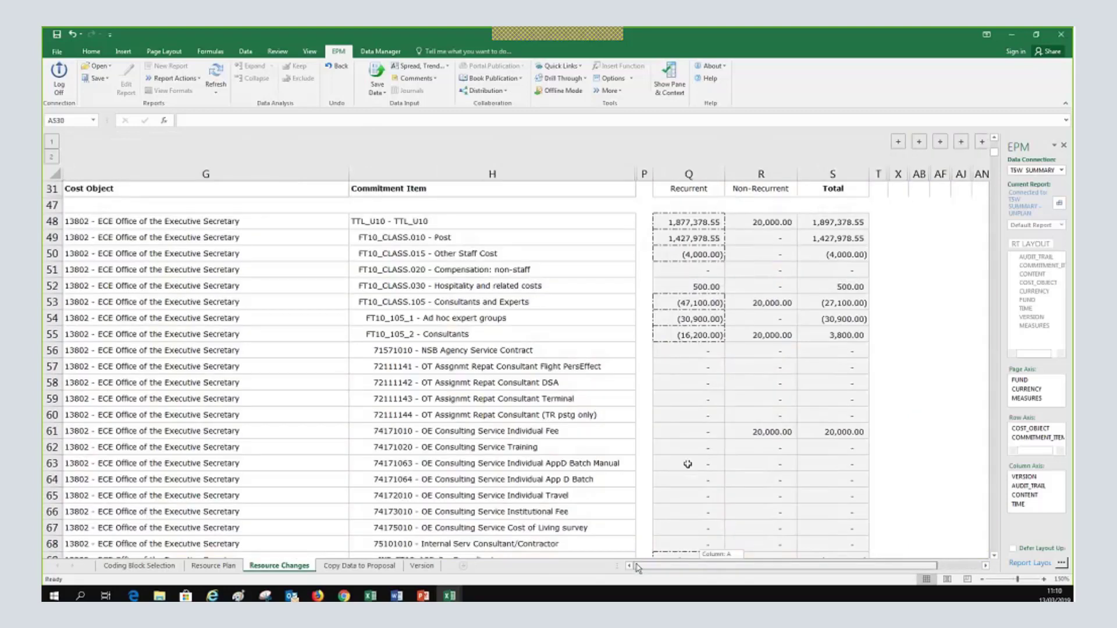
# Enter 500000 as the recurrent within-section change for Training DSA in cell AS83
pyautogui.scroll(-2, 667, 466)
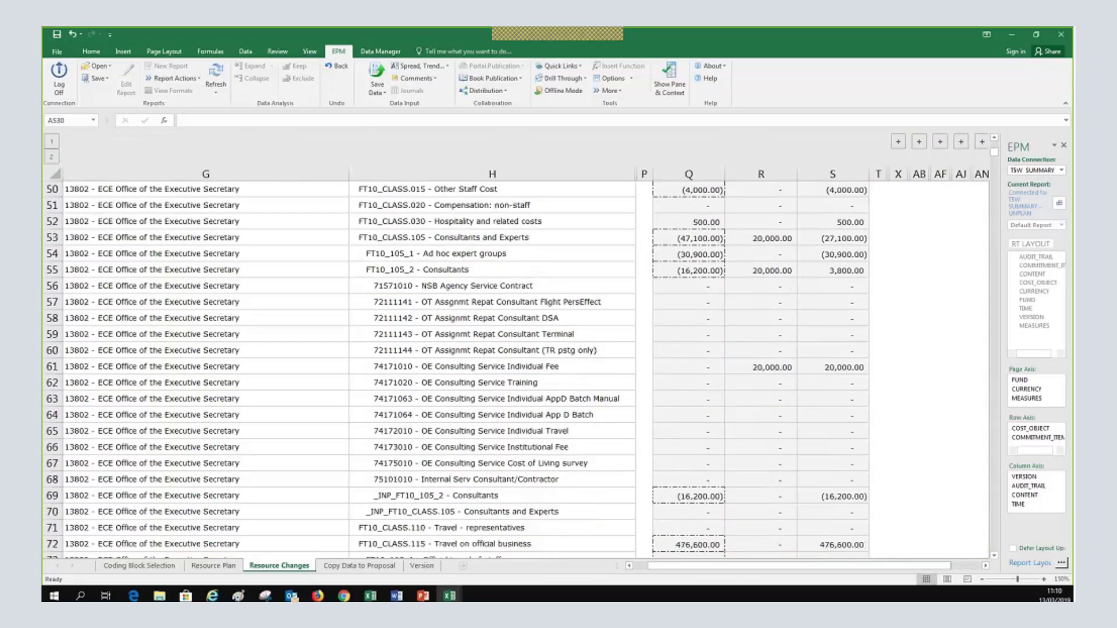
pyautogui.scroll(-4, 808, 574)
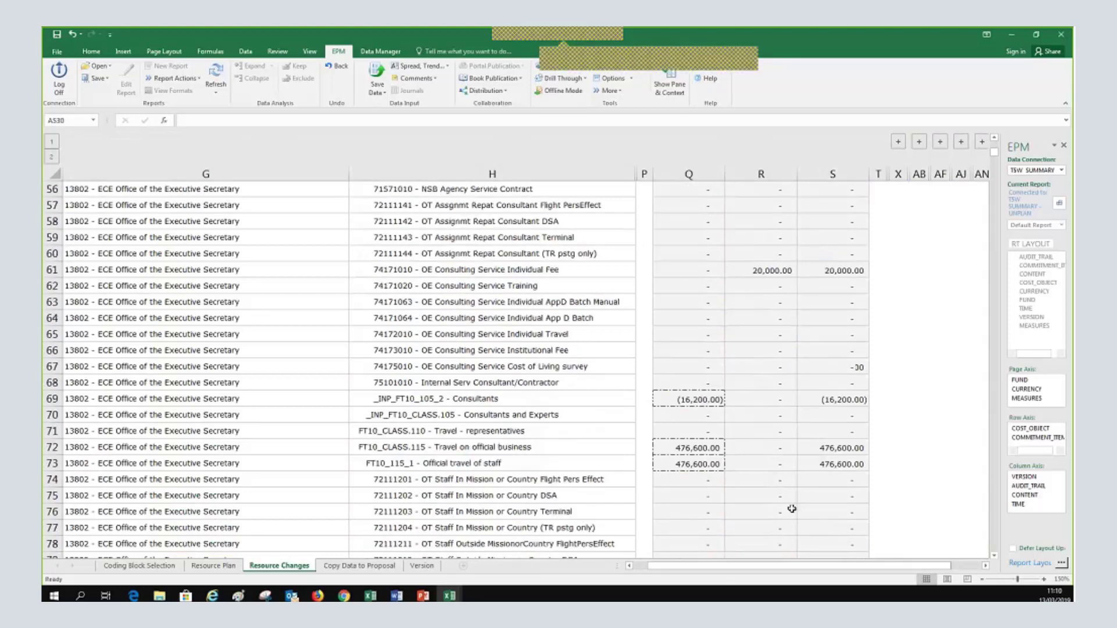
pyautogui.click(986, 567)
pyautogui.click(987, 566)
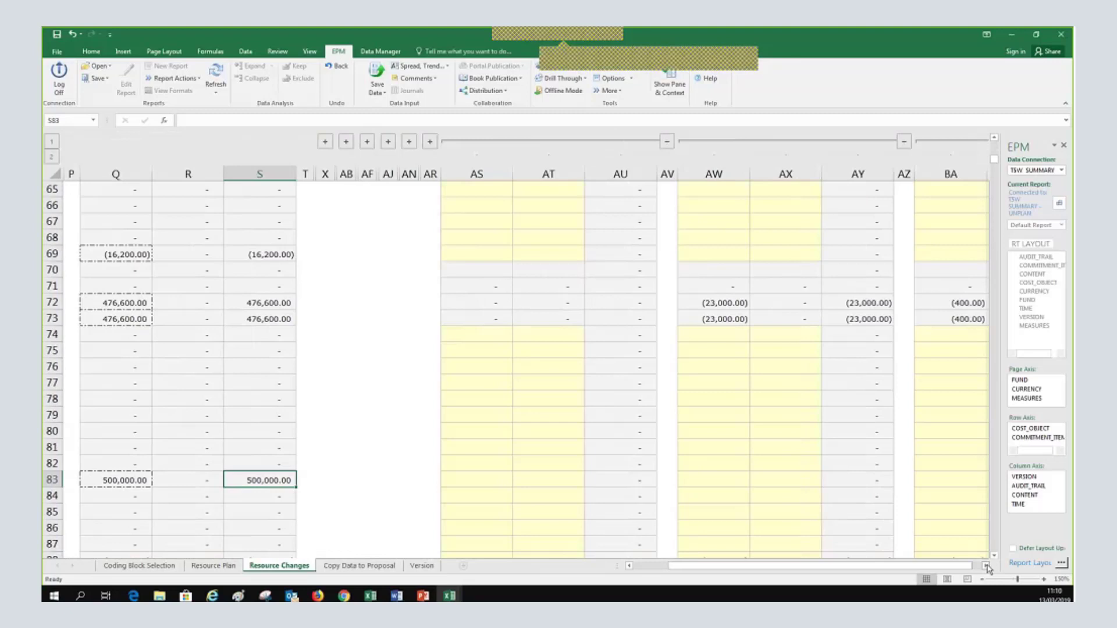
pyautogui.click(500, 477)
pyautogui.scroll(12, 497, 477)
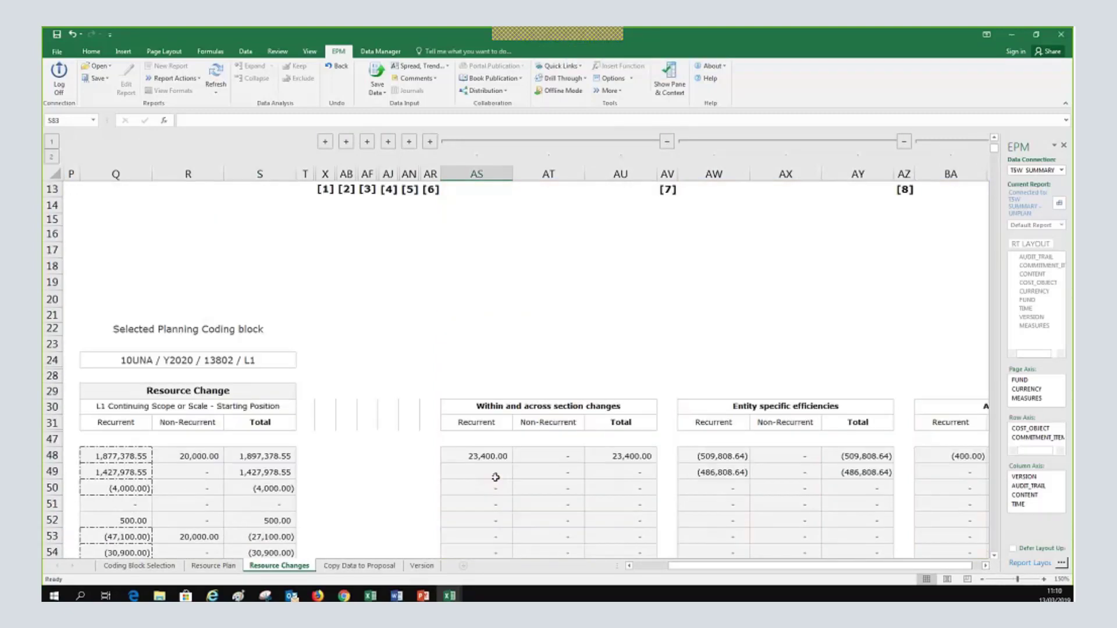
pyautogui.scroll(-1, 495, 477)
pyautogui.scroll(-11, 496, 477)
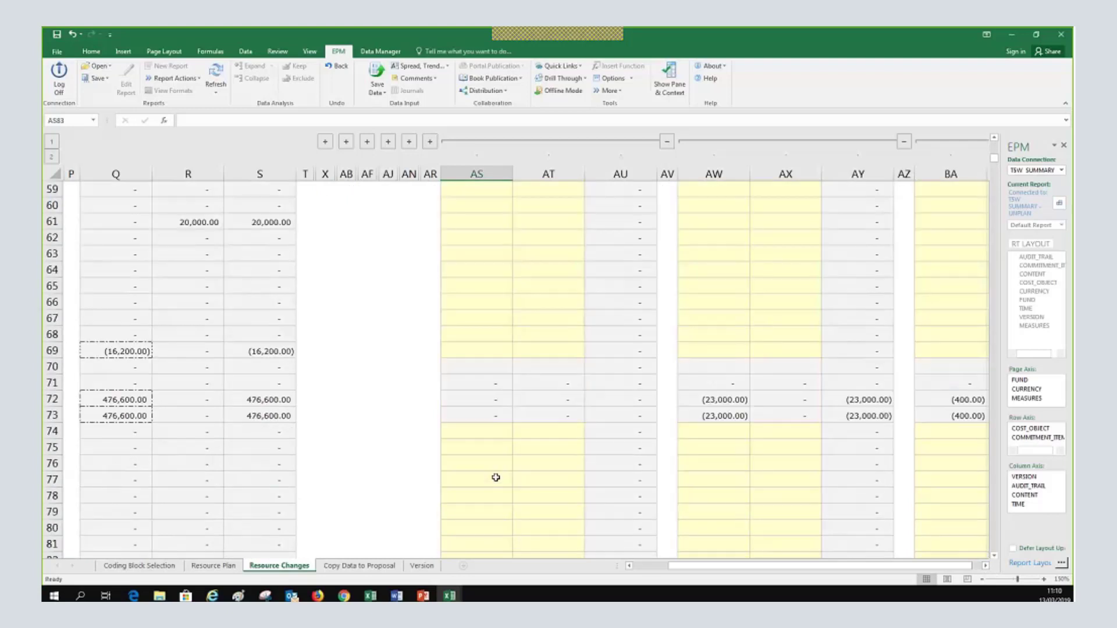
pyautogui.scroll(-2, 489, 442)
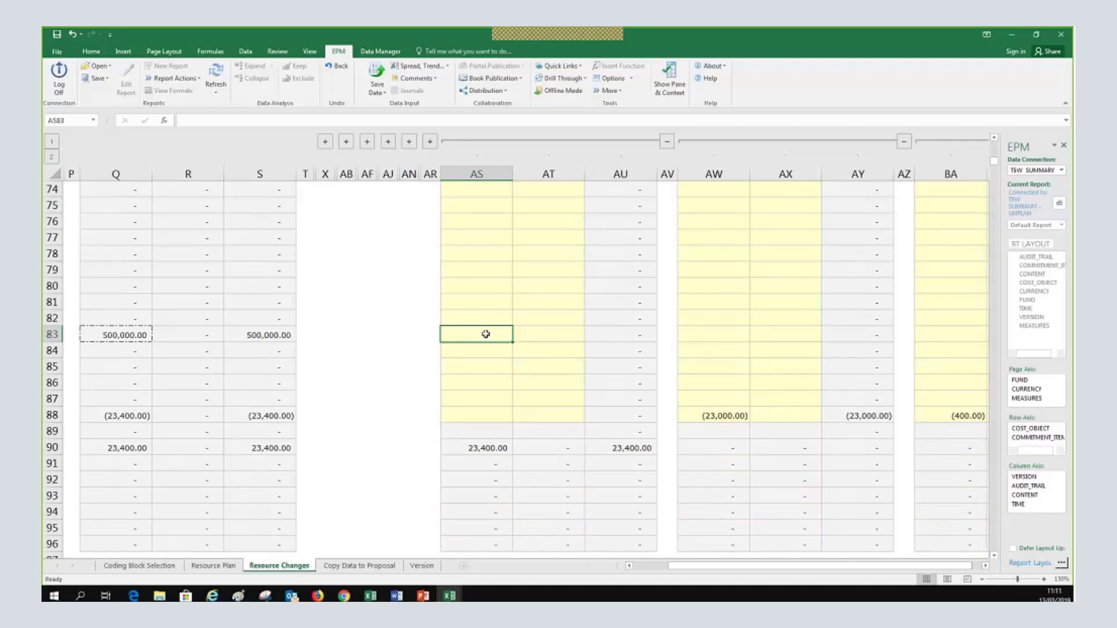
pyautogui.write('500000')
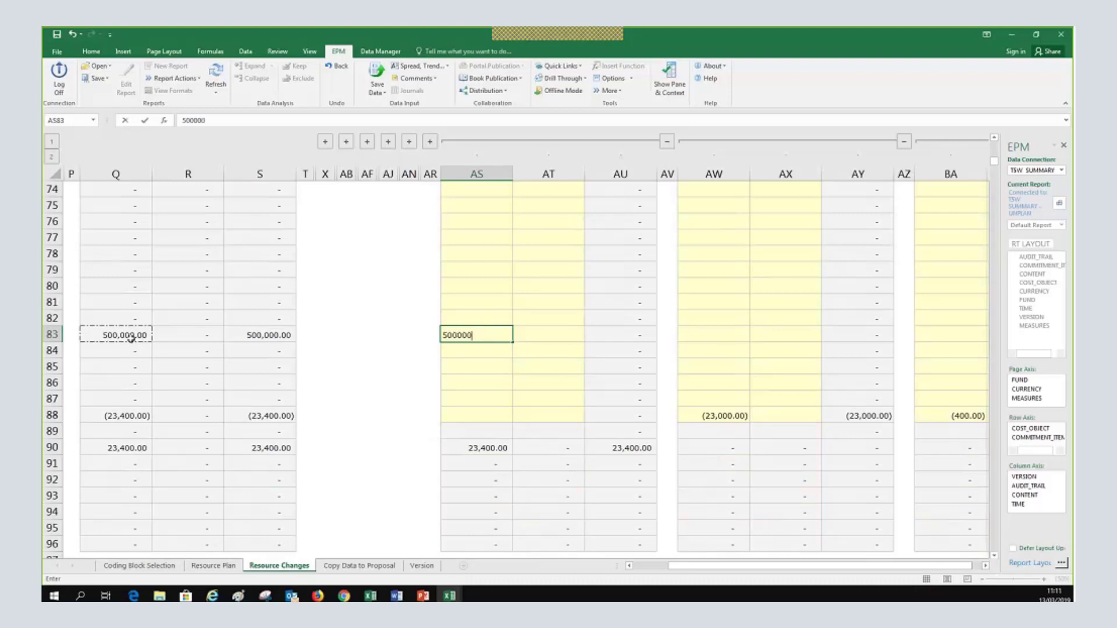
pyautogui.press('Return')
pyautogui.click(486, 337)
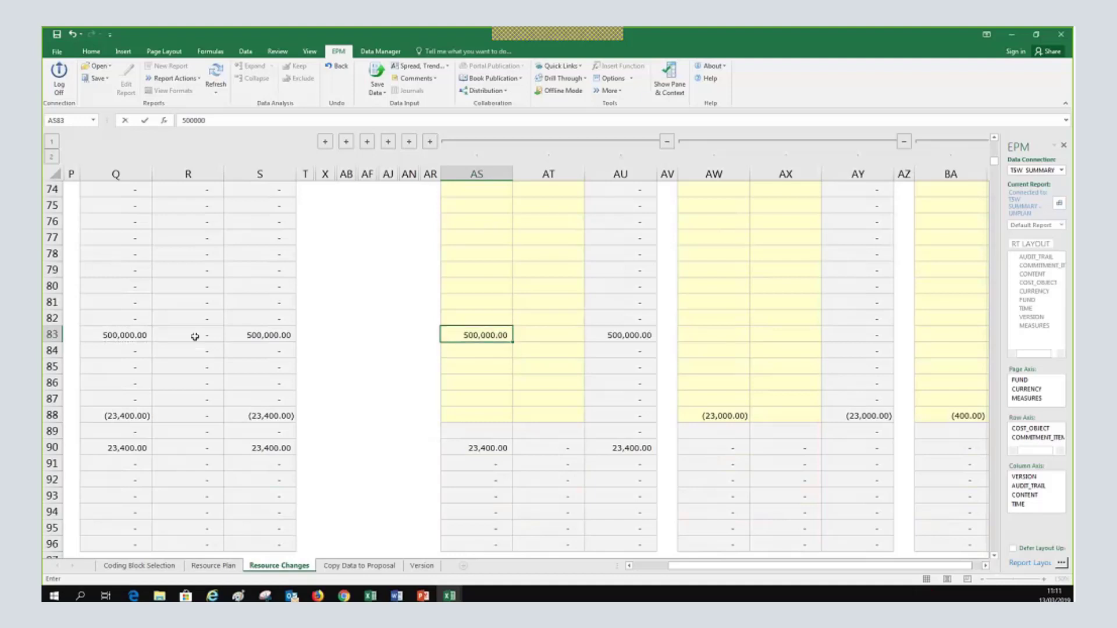
pyautogui.click(107, 334)
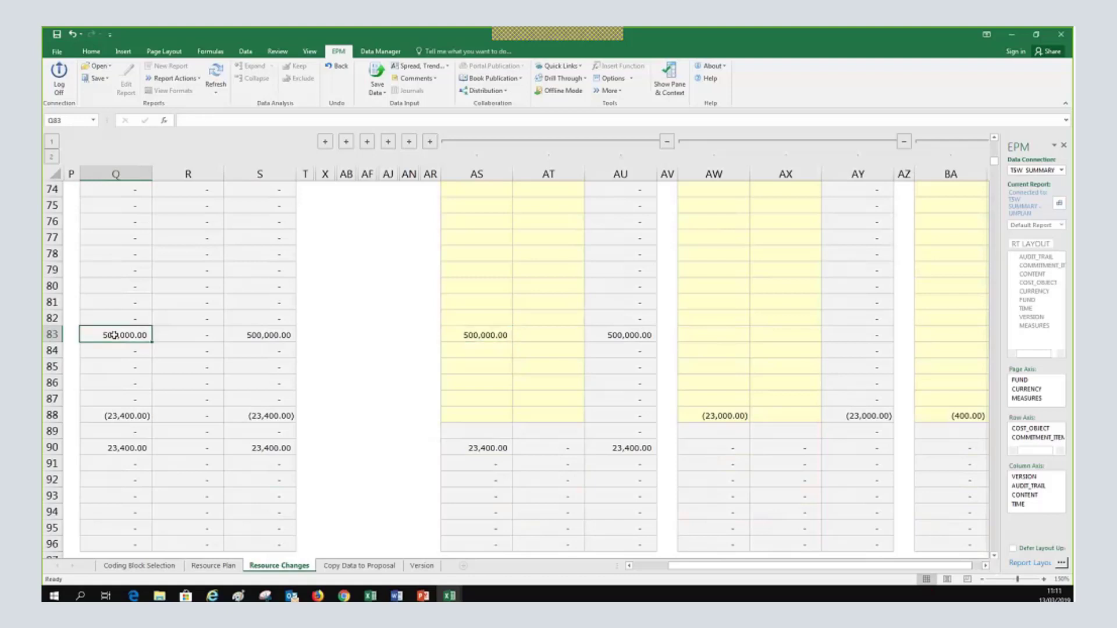
# Submit the one Training DSA record via Save Worksheet Data and close the results log
pyautogui.click(378, 90)
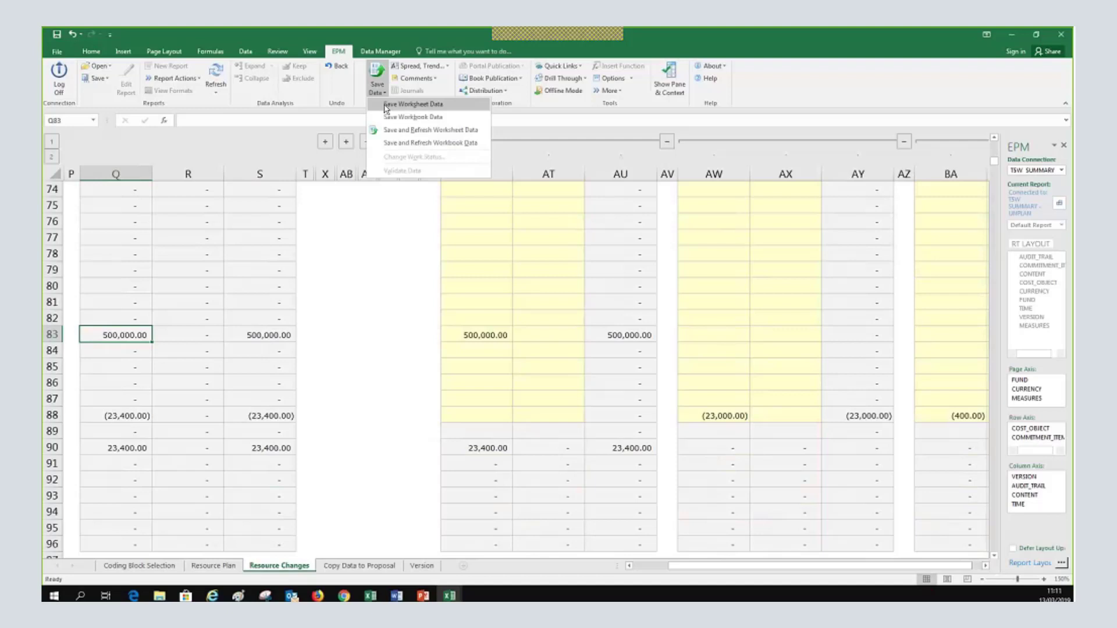
pyautogui.click(384, 106)
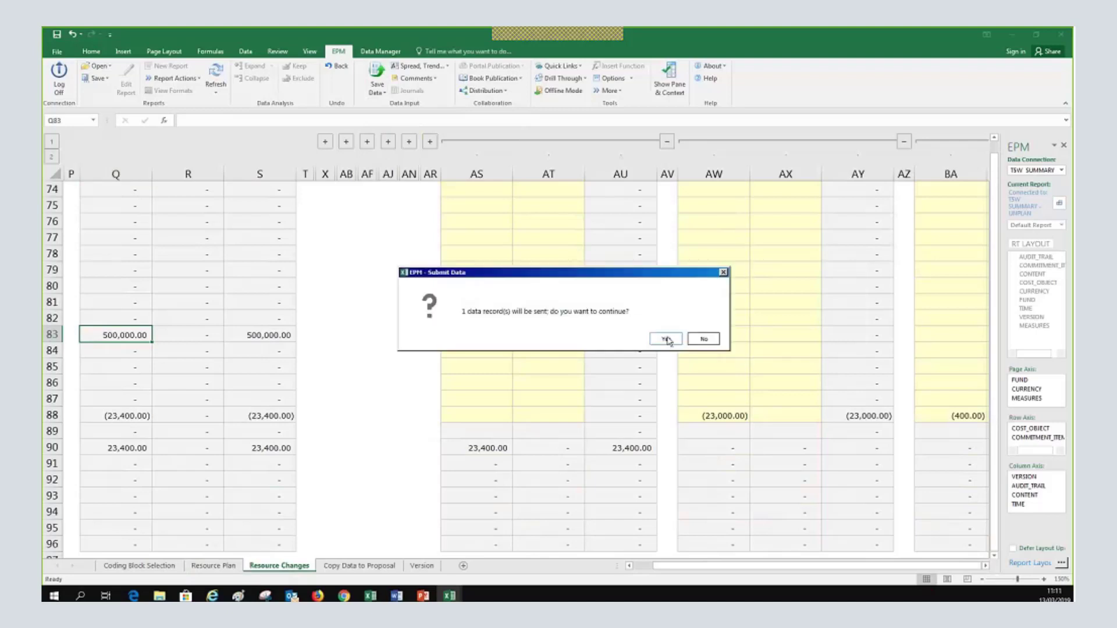
pyautogui.click(666, 339)
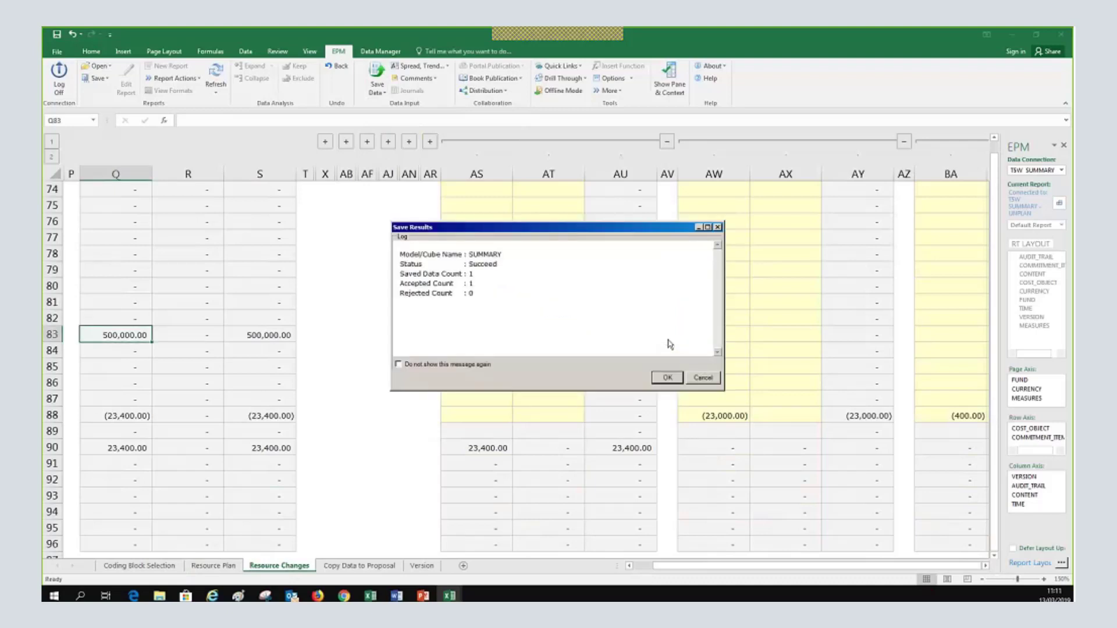
pyautogui.click(668, 377)
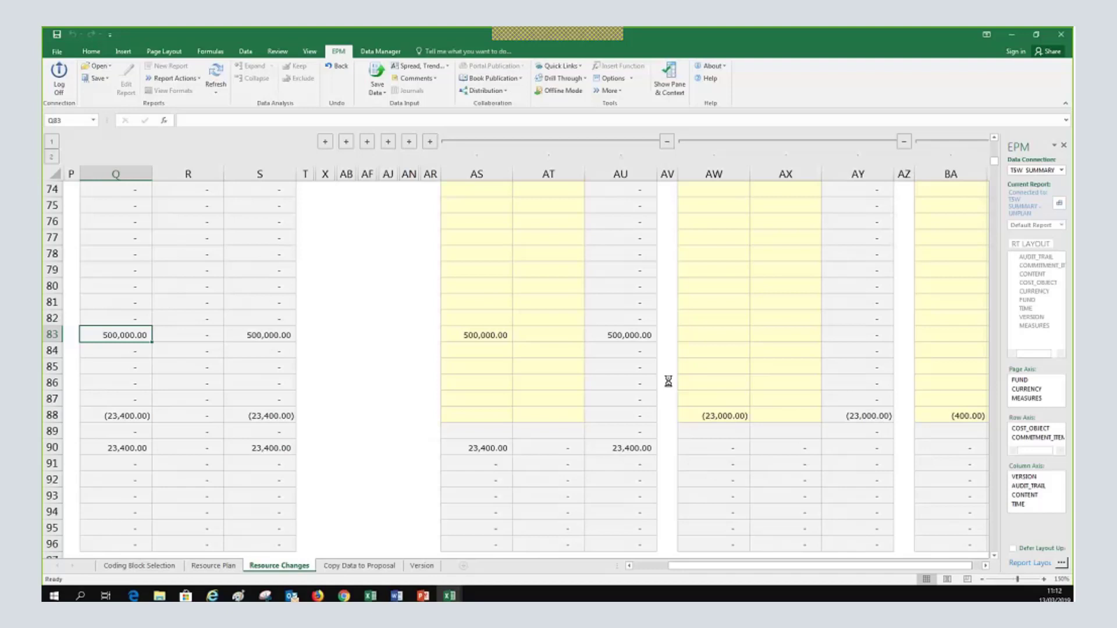
# Hide the EPM pane and scroll the Resource Changes sheet back to the Official travel (23,400.00) rows
pyautogui.click(1063, 145)
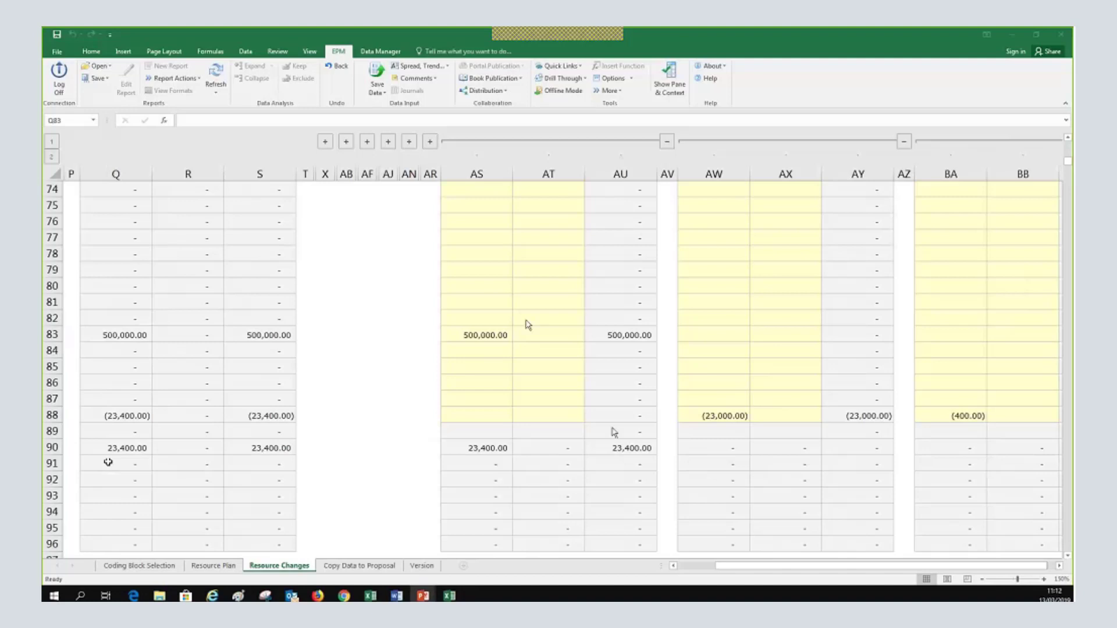
pyautogui.click(738, 577)
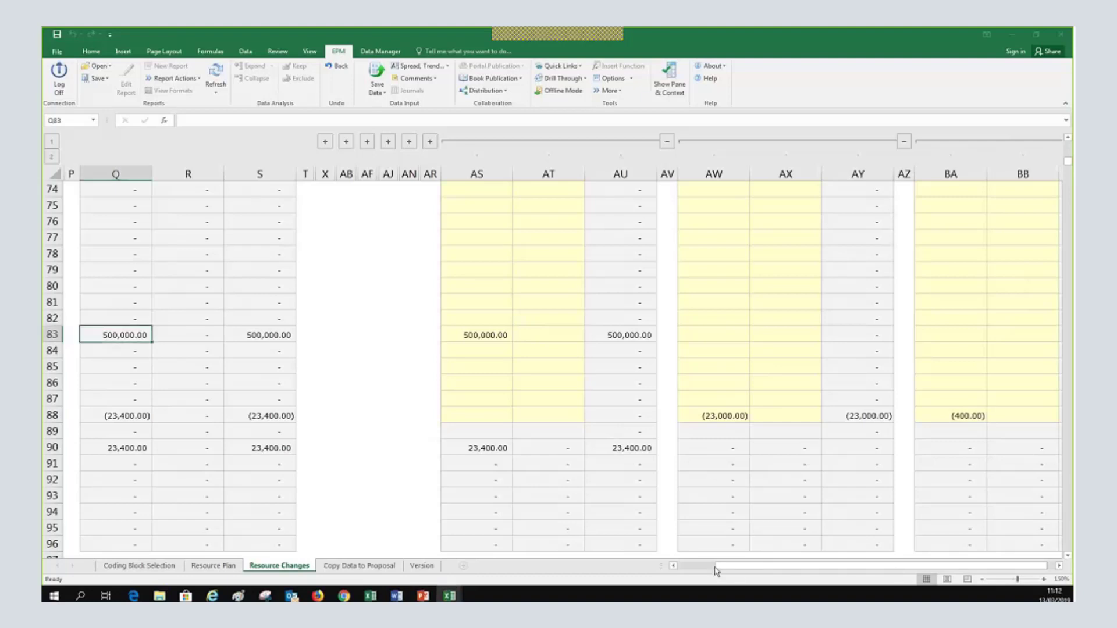
pyautogui.moveTo(715, 570); pyautogui.dragTo(542, 454)
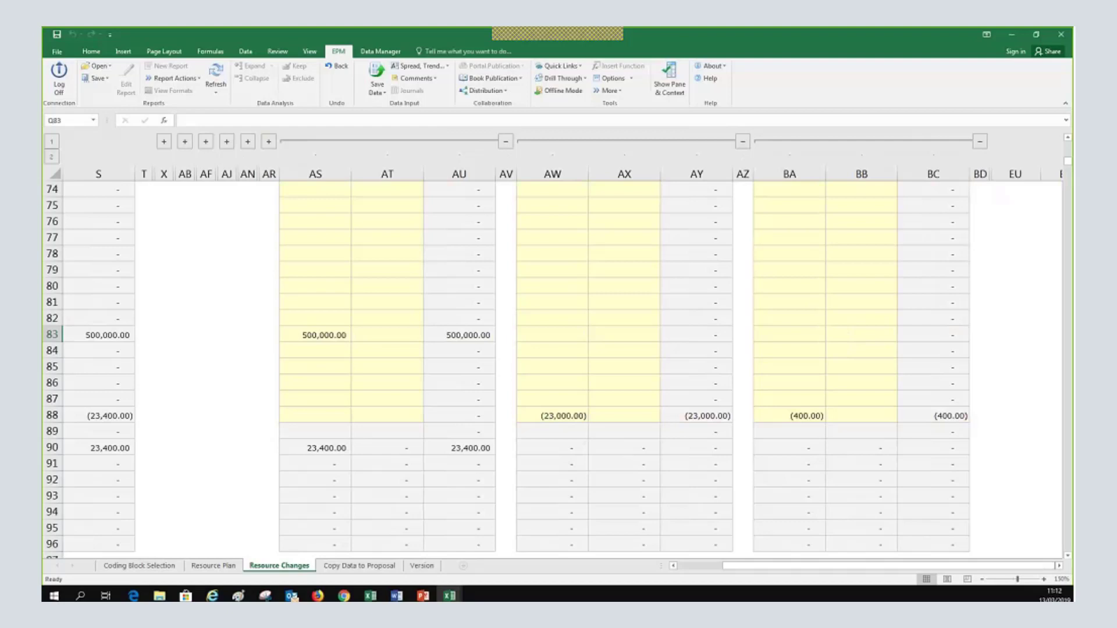
pyautogui.scroll(3, 331, 525)
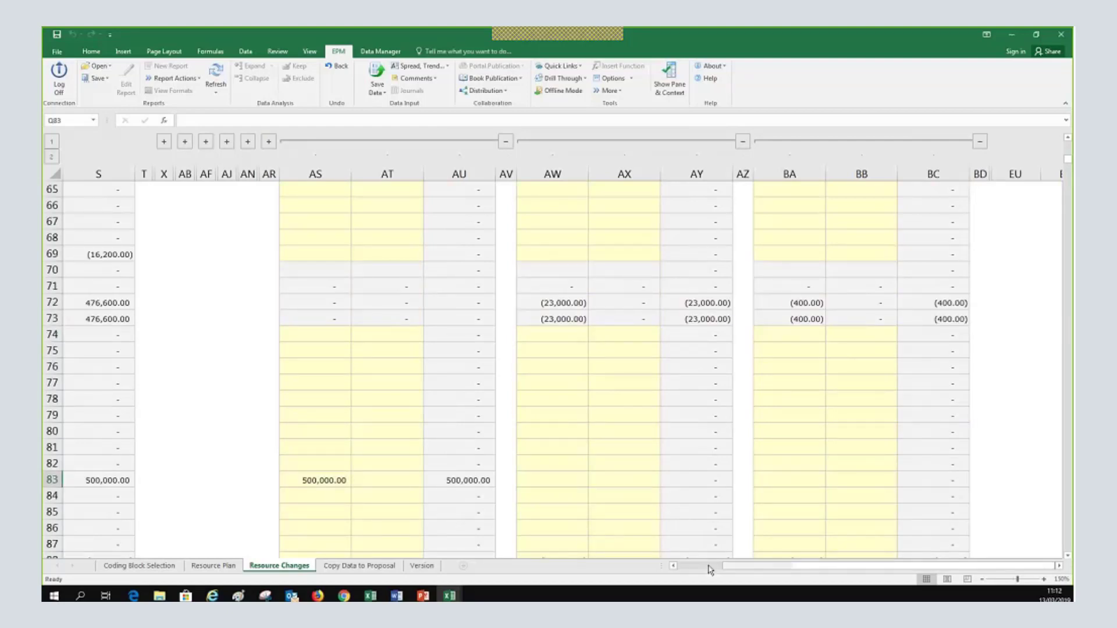
pyautogui.moveTo(709, 570); pyautogui.dragTo(502, 496)
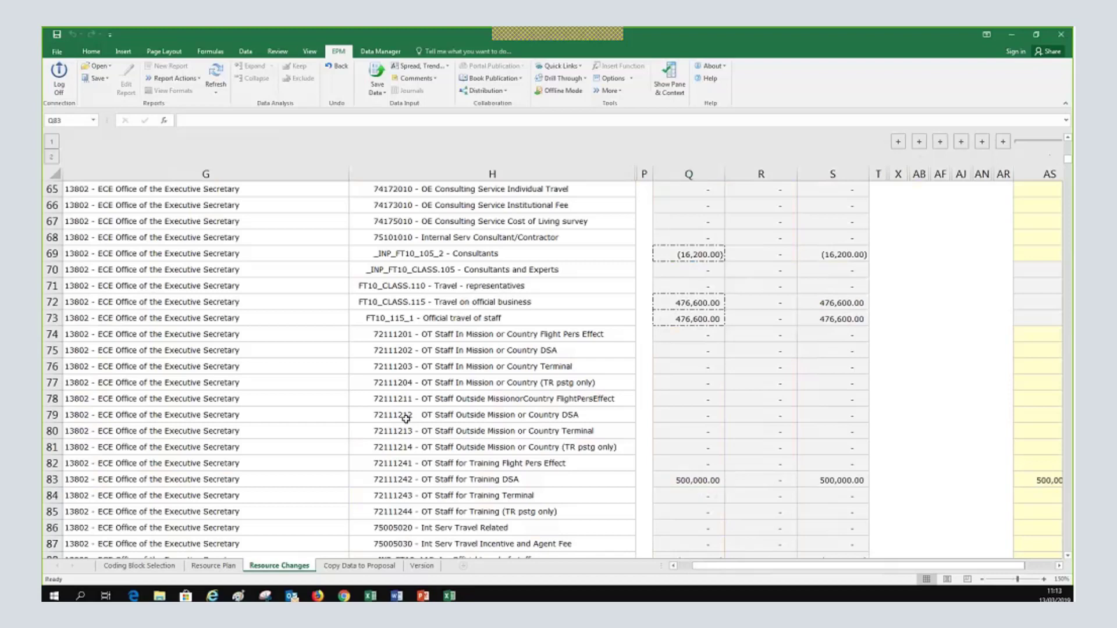
# In PowerPoint, present slide 15, Recurrent/Non-recurrent, as a full-screen slide show
pyautogui.hotkey('alt', 'Tab')
pyautogui.scroll(7, 125, 344)
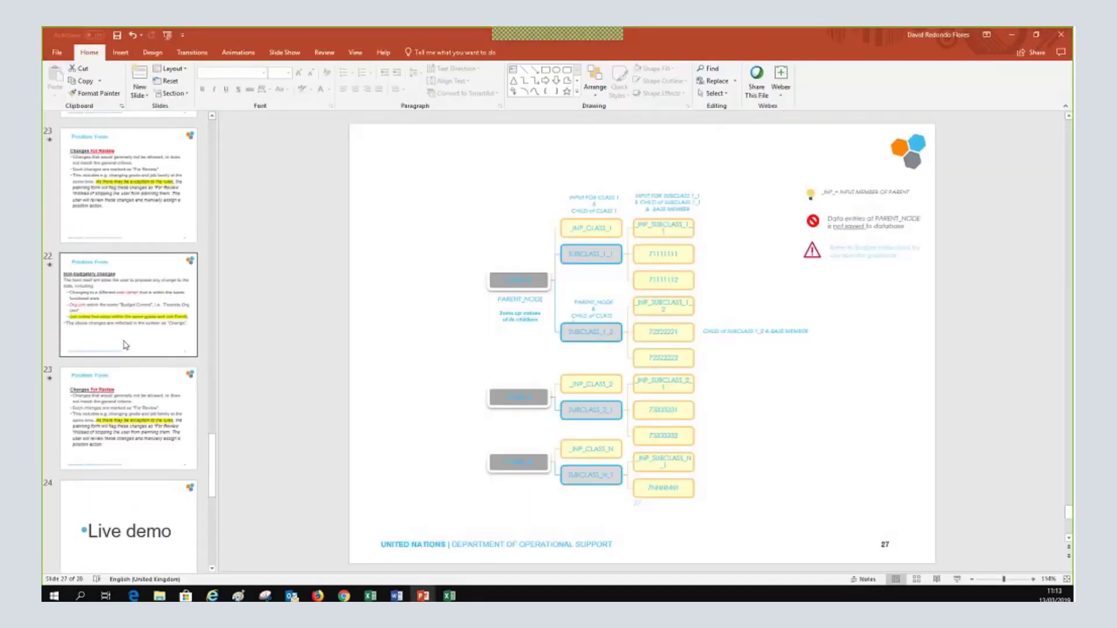
pyautogui.scroll(5, 126, 345)
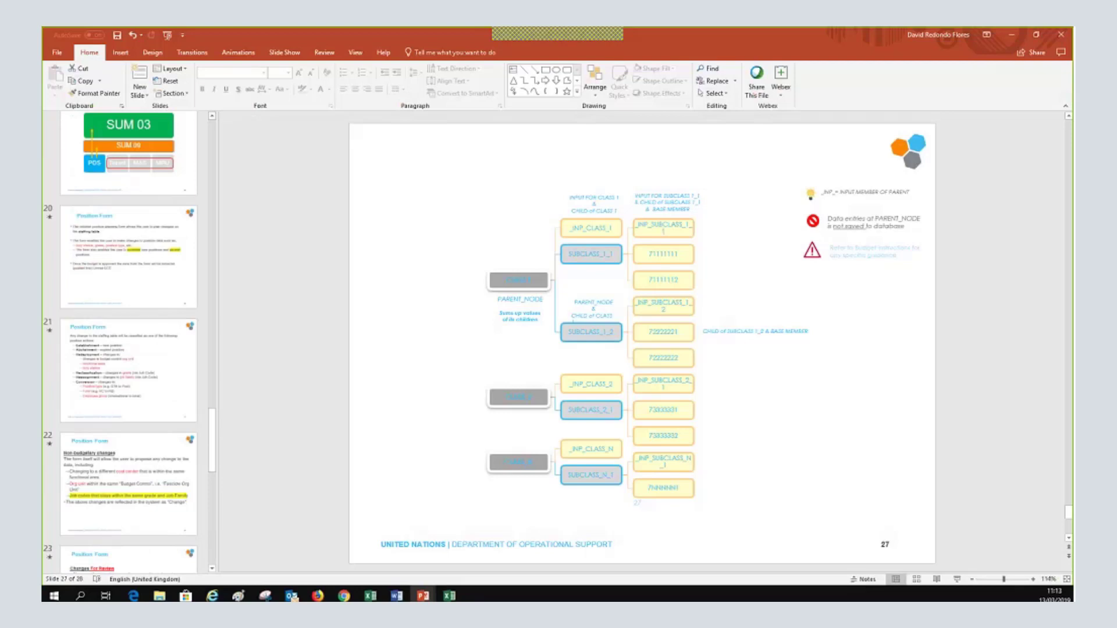
pyautogui.click(101, 262)
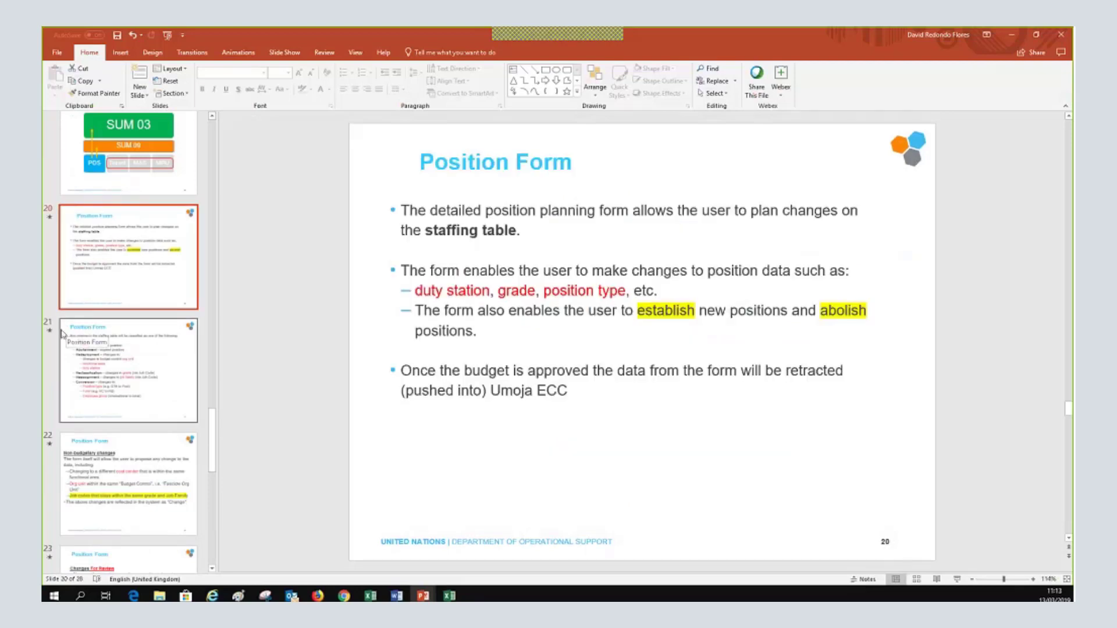
pyautogui.scroll(5, 128, 325)
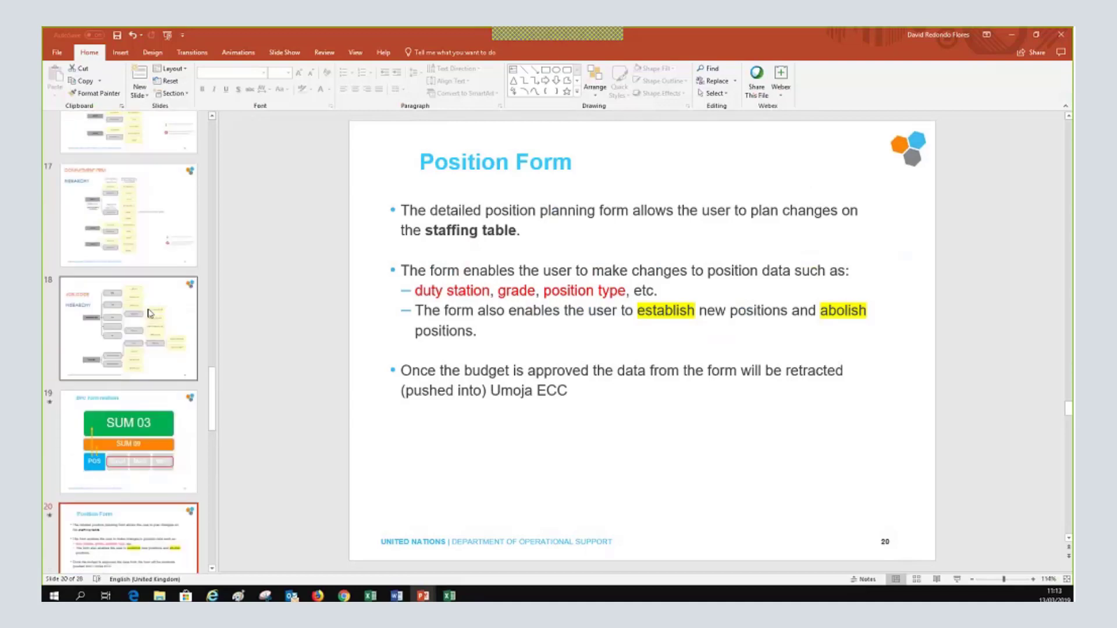
pyautogui.scroll(6, 149, 313)
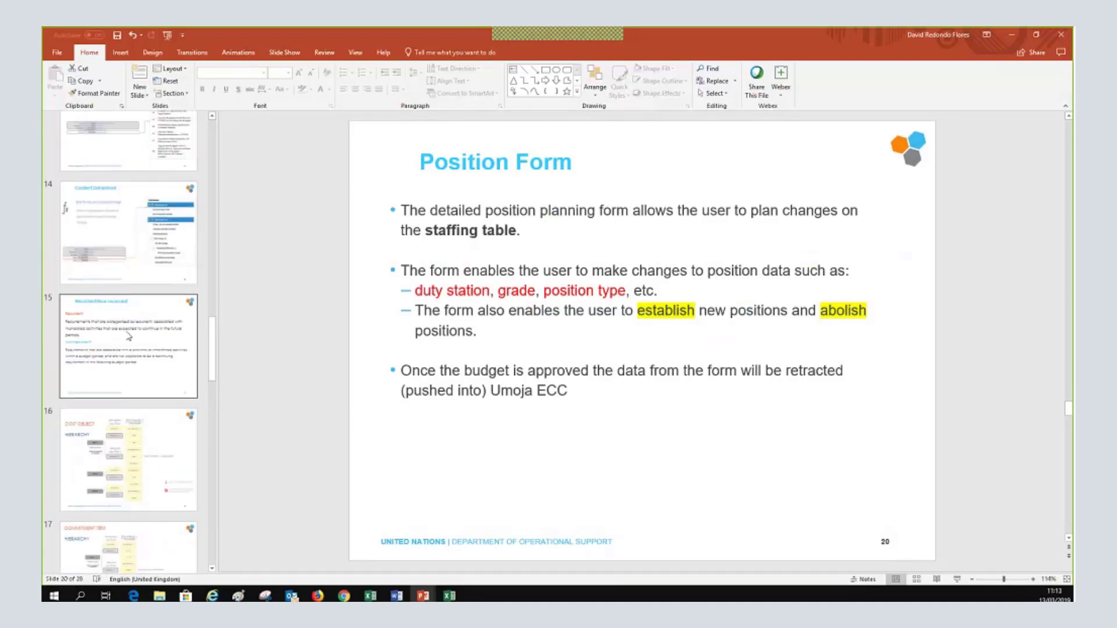
pyautogui.click(129, 336)
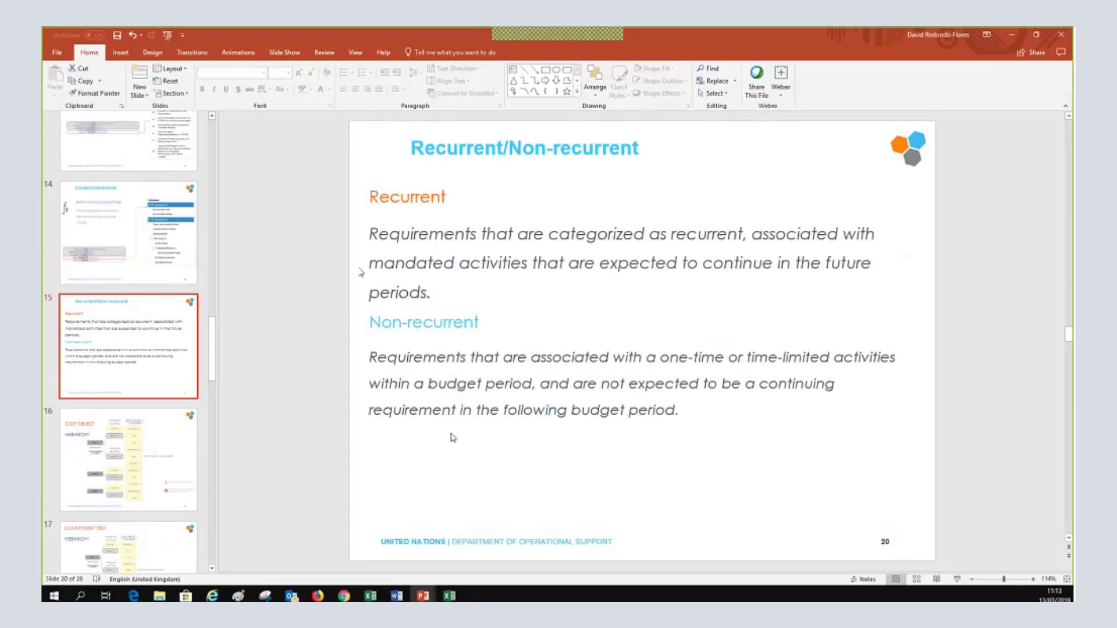
pyautogui.click(955, 580)
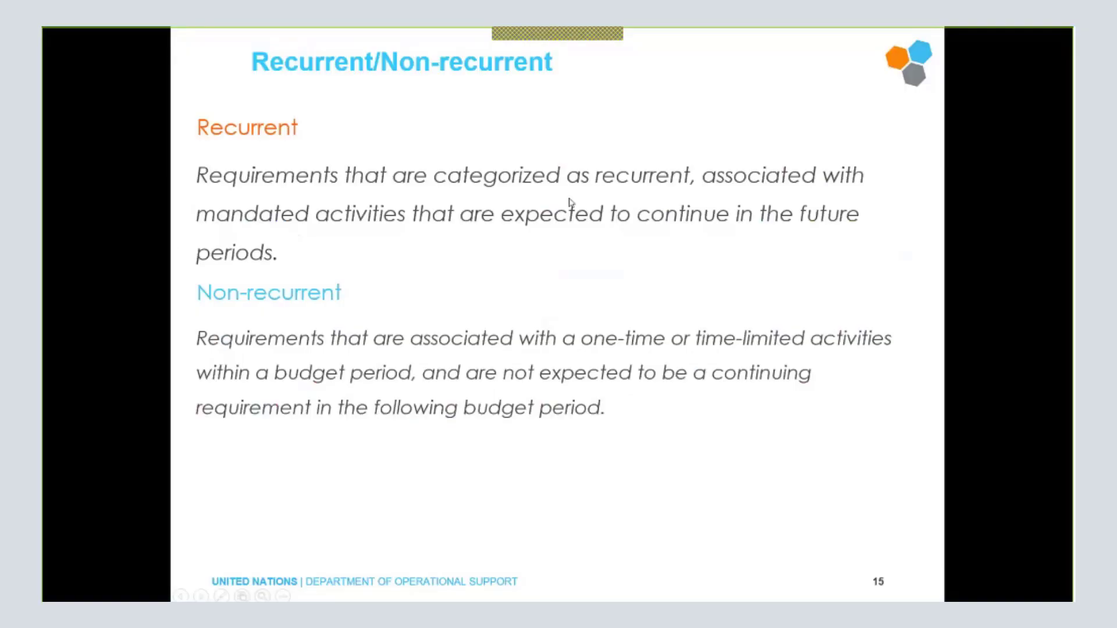
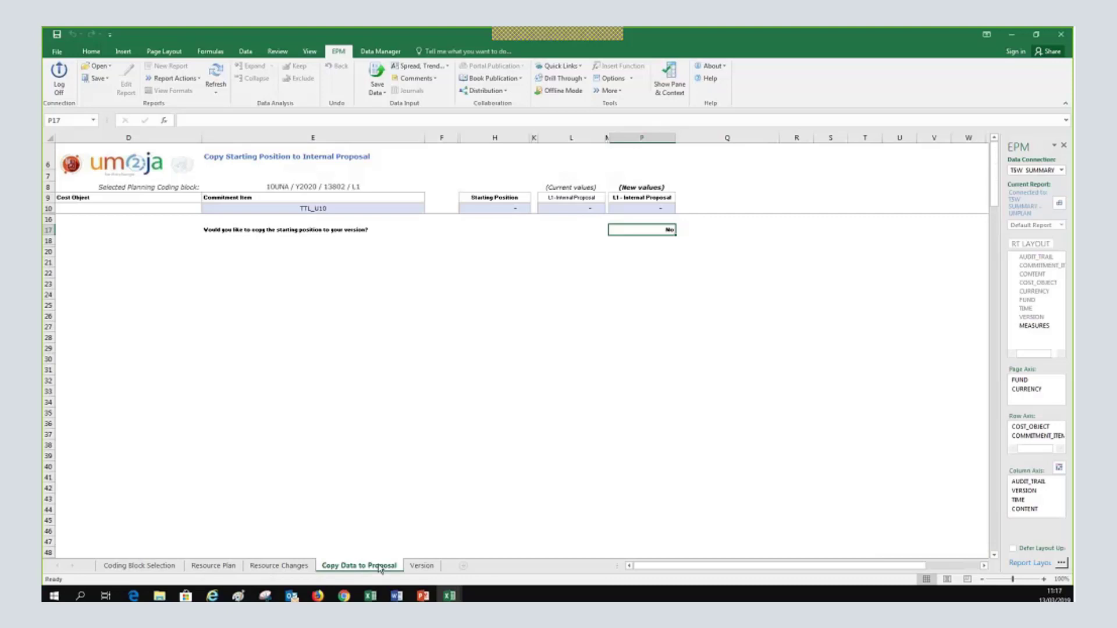
pyautogui.click(223, 569)
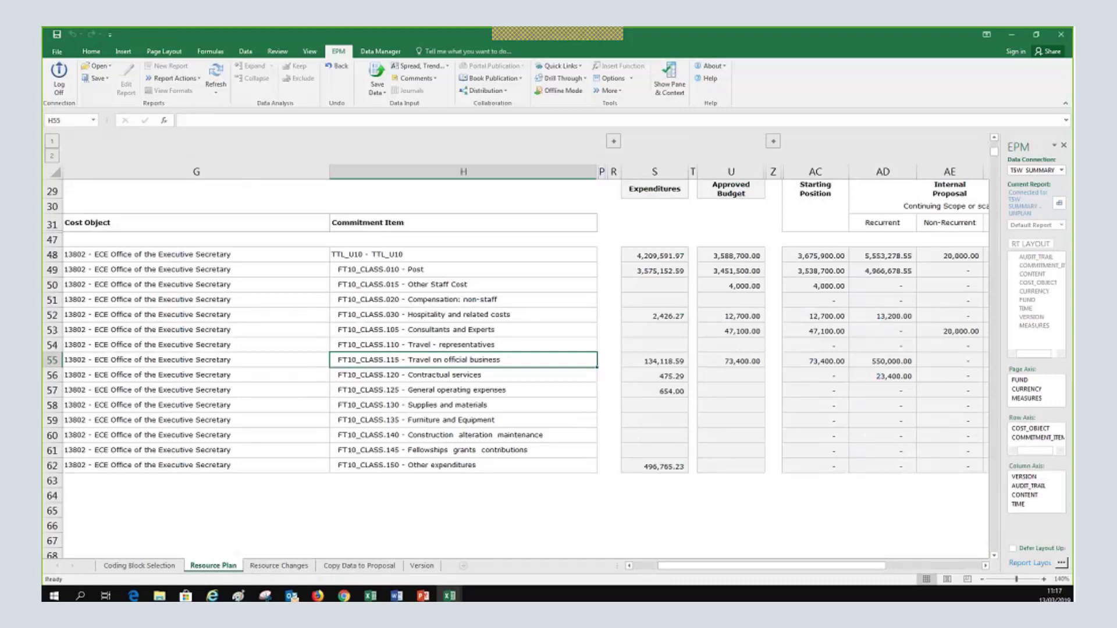
pyautogui.click(397, 345)
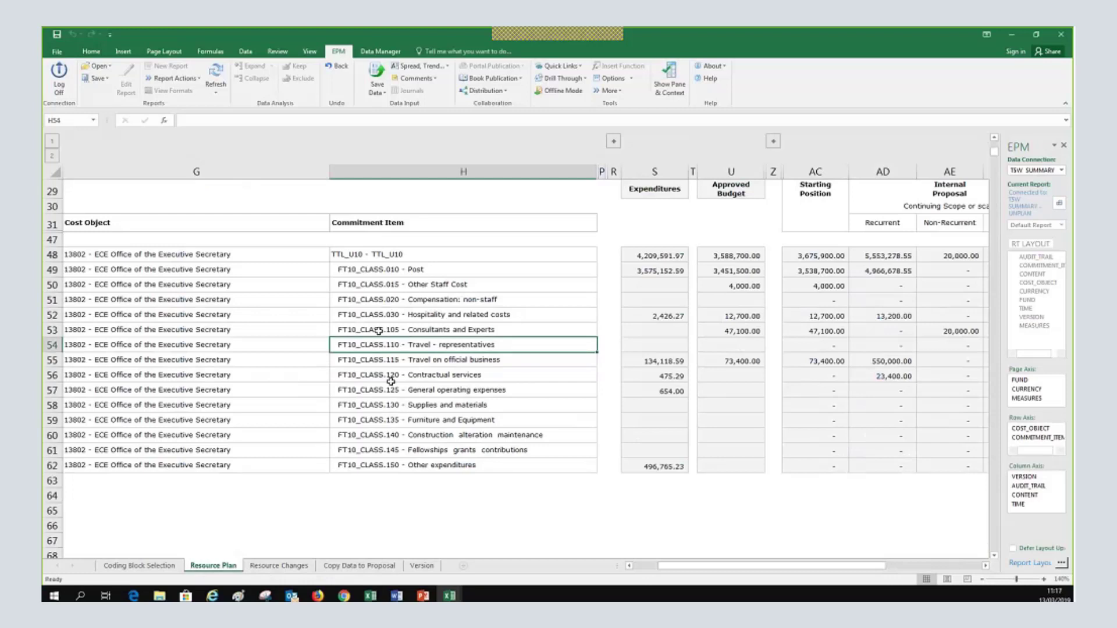
pyautogui.press('Up')
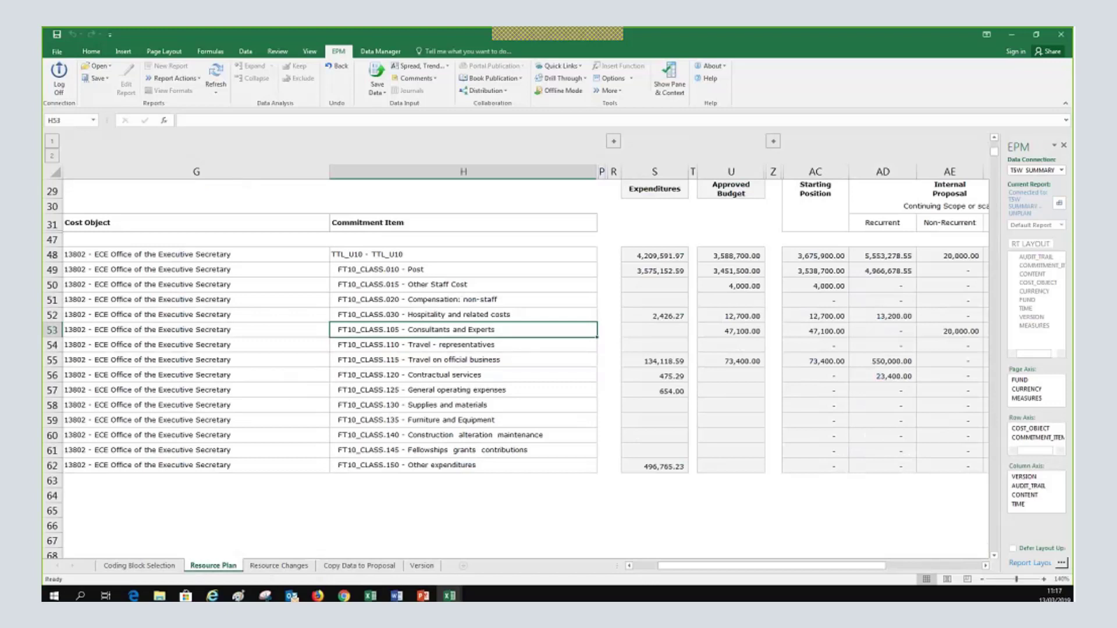
pyautogui.click(342, 569)
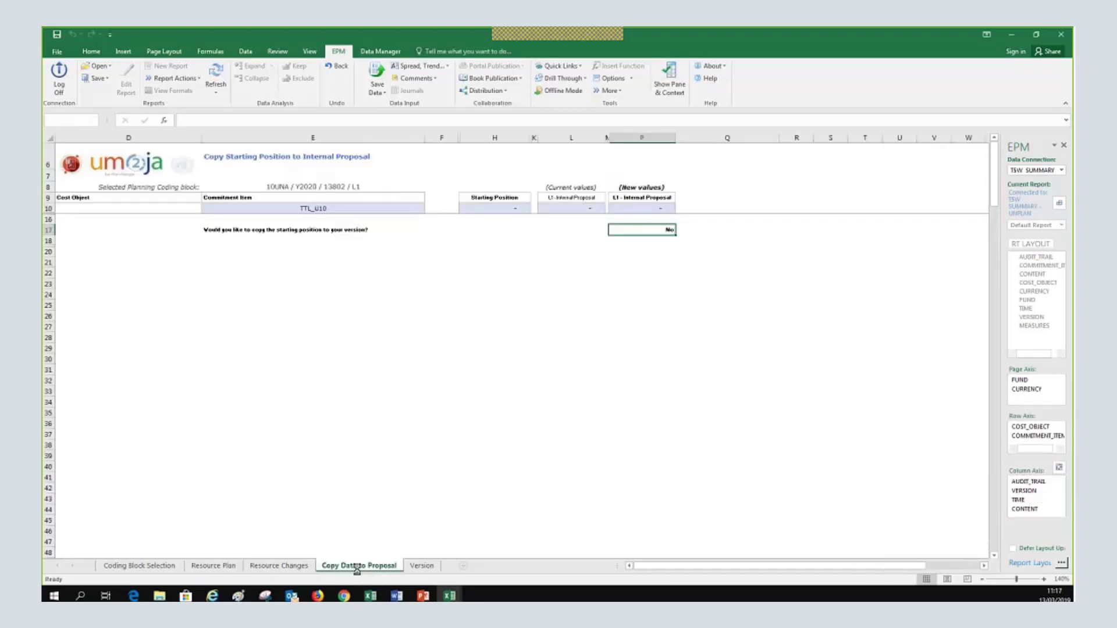
# Refresh the Copy Data to Proposal worksheet from EPM and zoom in to read the 137,200.00 and 586,600.00 totals
pyautogui.click(216, 91)
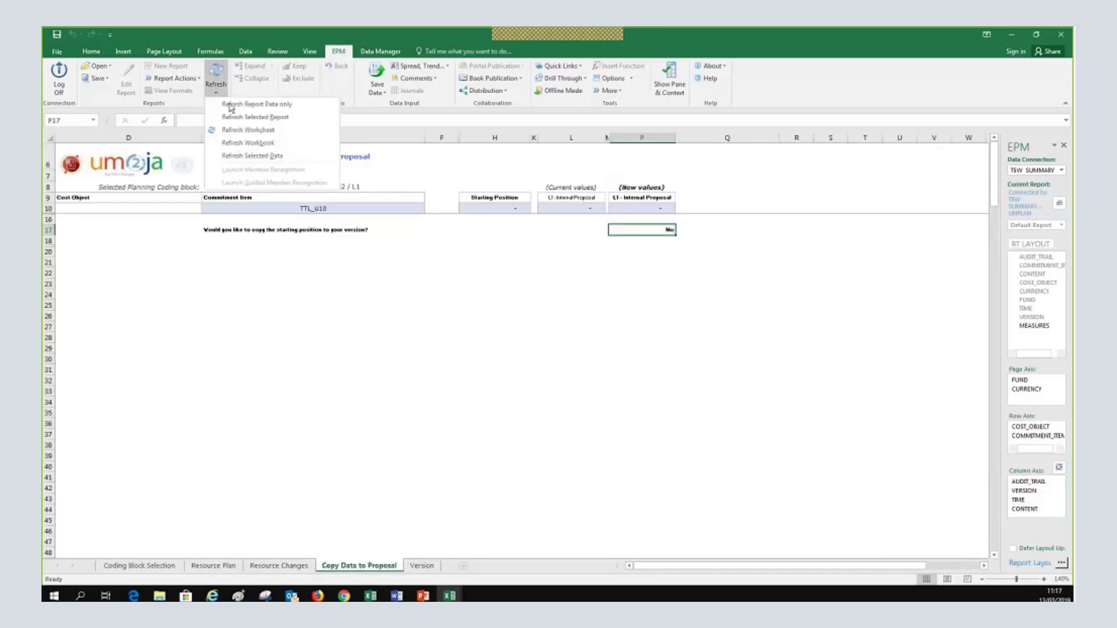
pyautogui.click(287, 131)
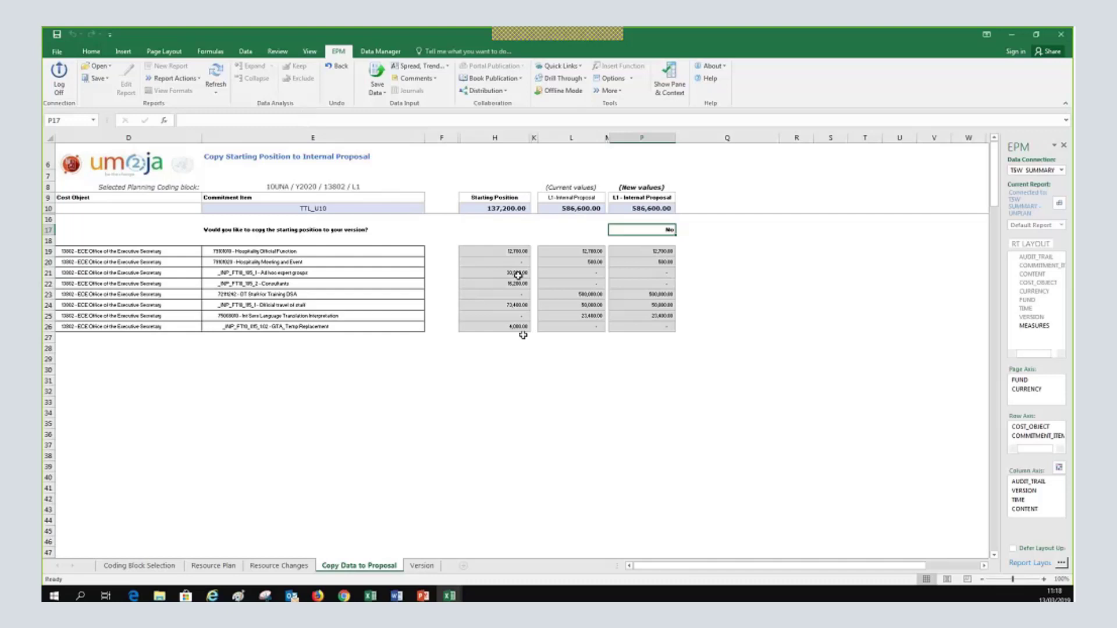
pyautogui.click(1044, 578)
pyautogui.click(1044, 579)
pyautogui.click(1044, 579)
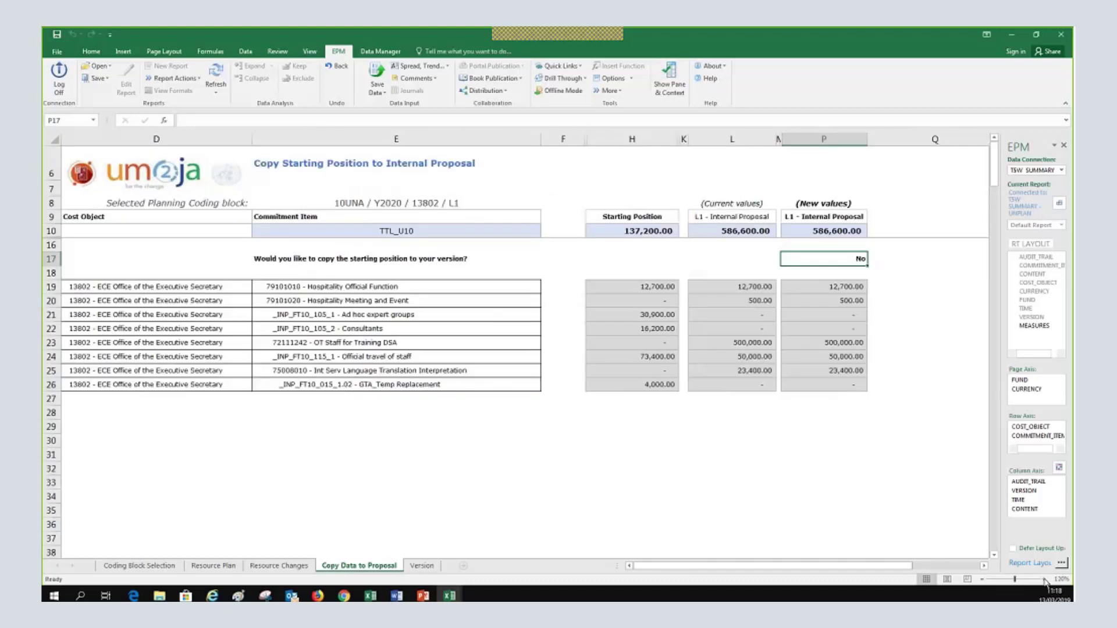
pyautogui.click(1044, 579)
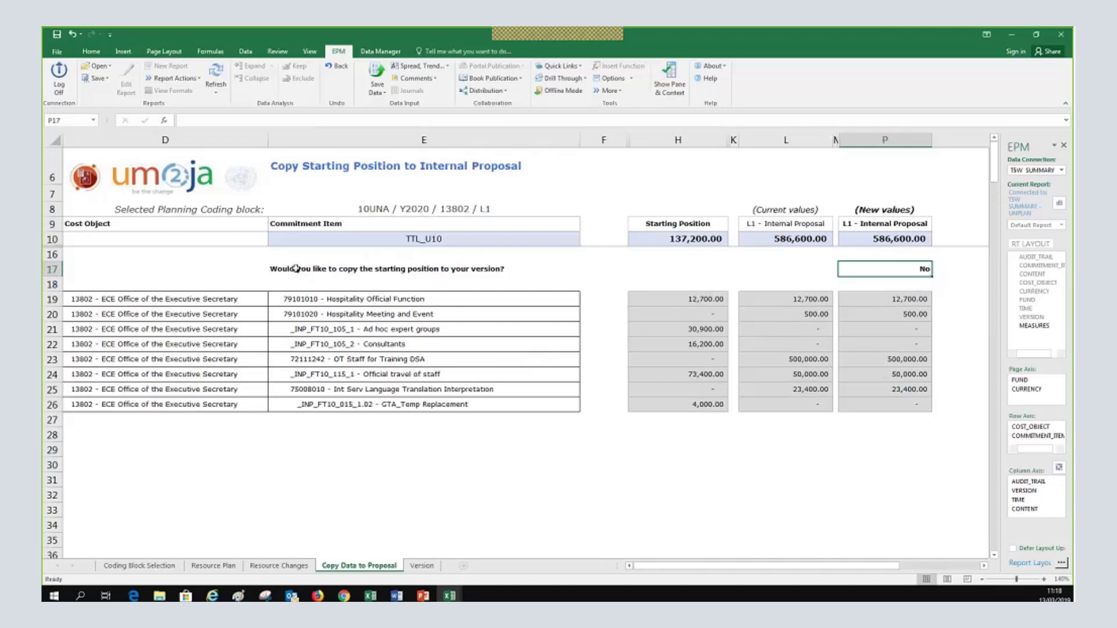
# Set P17 to Yes and confirm the warning to replace the proposal with the starting position
pyautogui.click(921, 269)
pyautogui.click(931, 273)
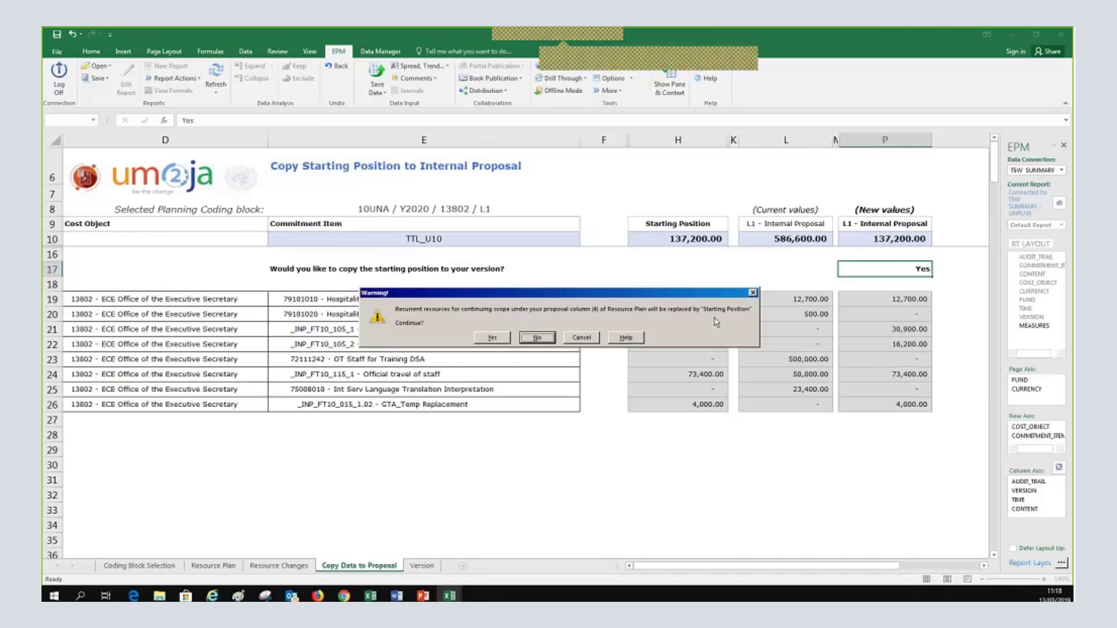
pyautogui.click(491, 338)
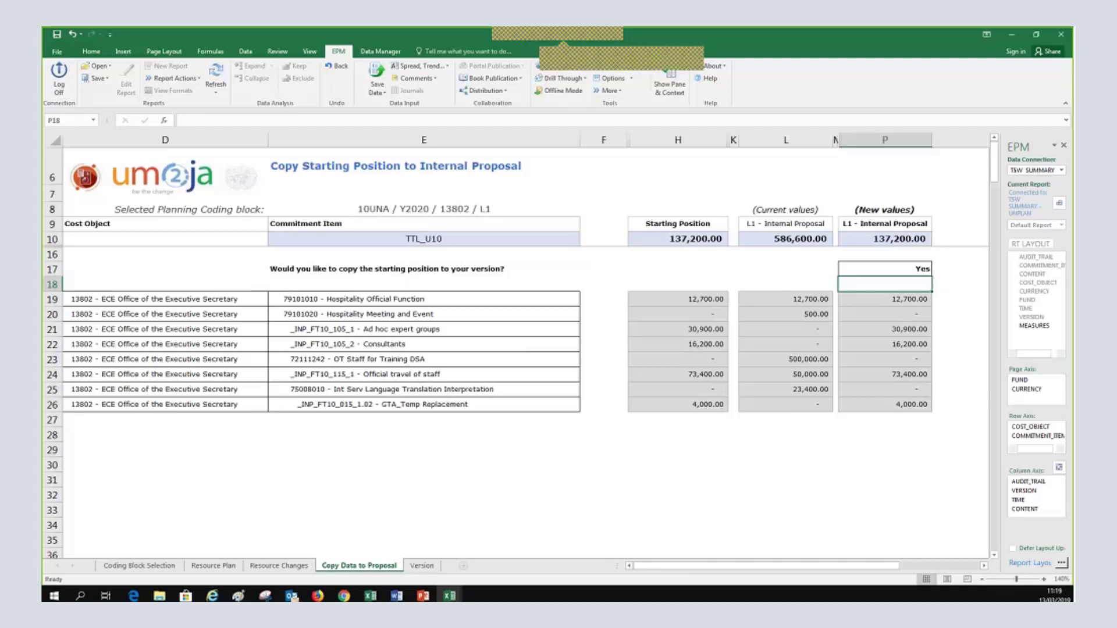
pyautogui.click(213, 565)
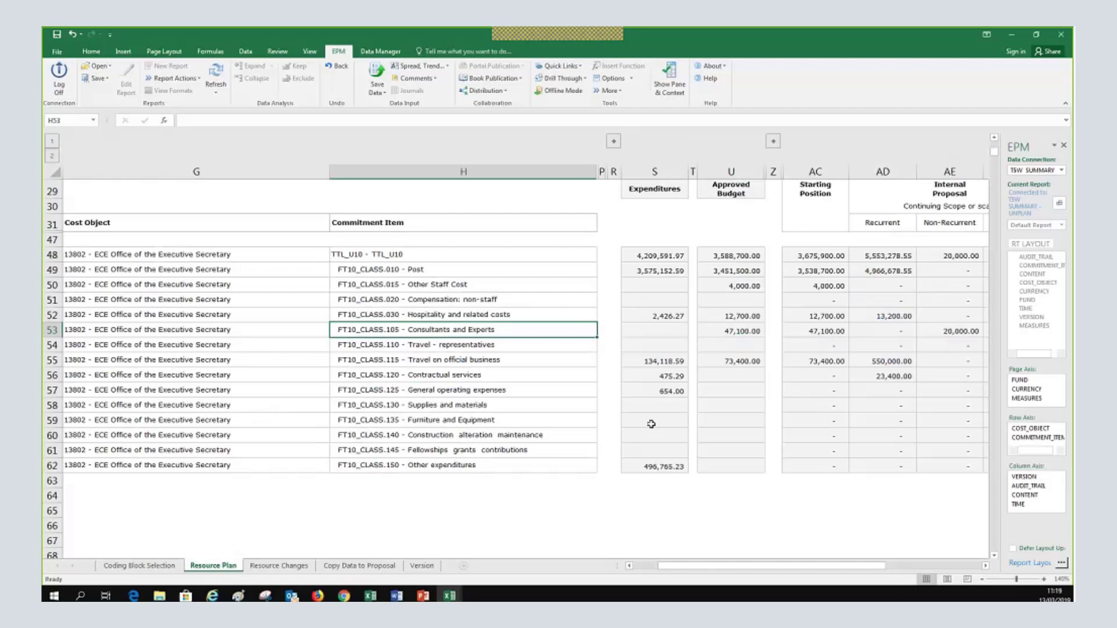
pyautogui.click(278, 565)
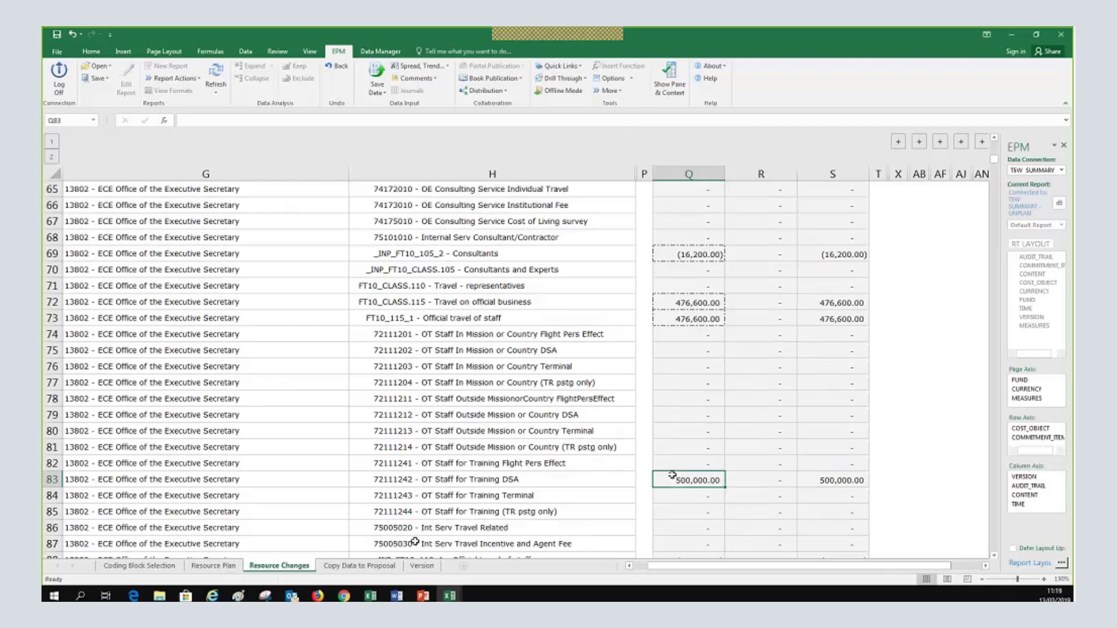
pyautogui.click(361, 566)
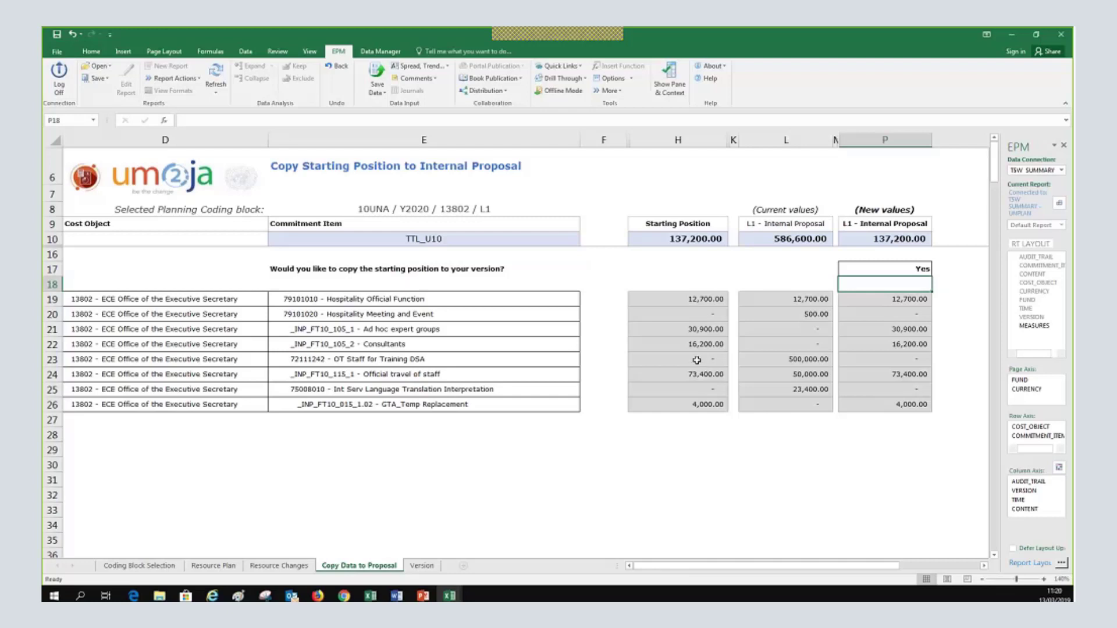
# Select the 500,000.00 value in L23, hide the EPM pane and glance at the Resource Plan sheet
pyautogui.click(800, 361)
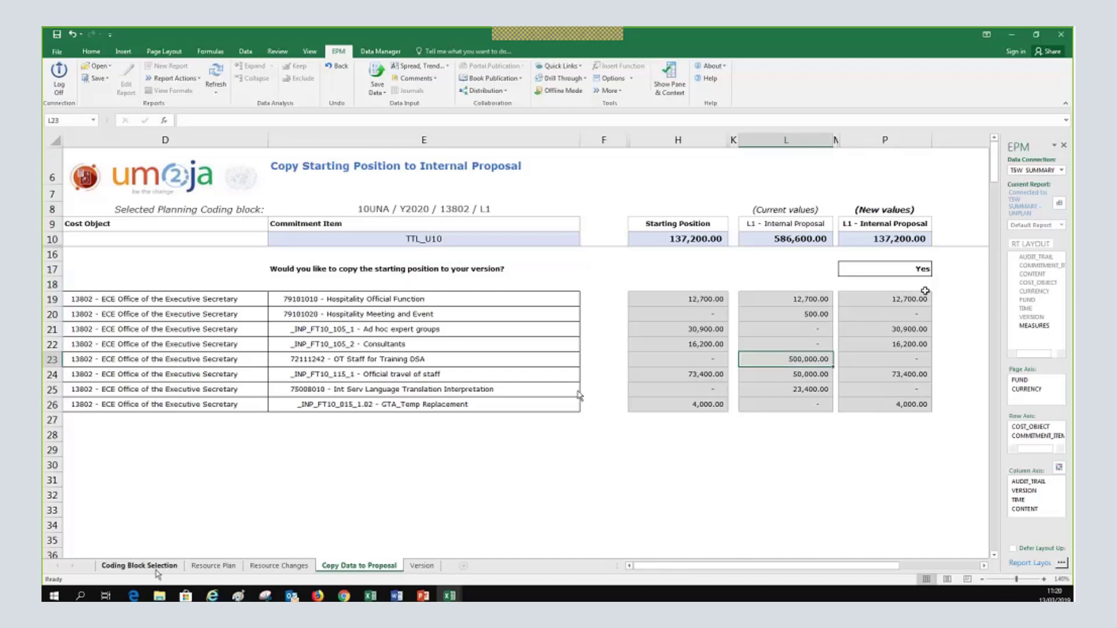
pyautogui.click(1063, 145)
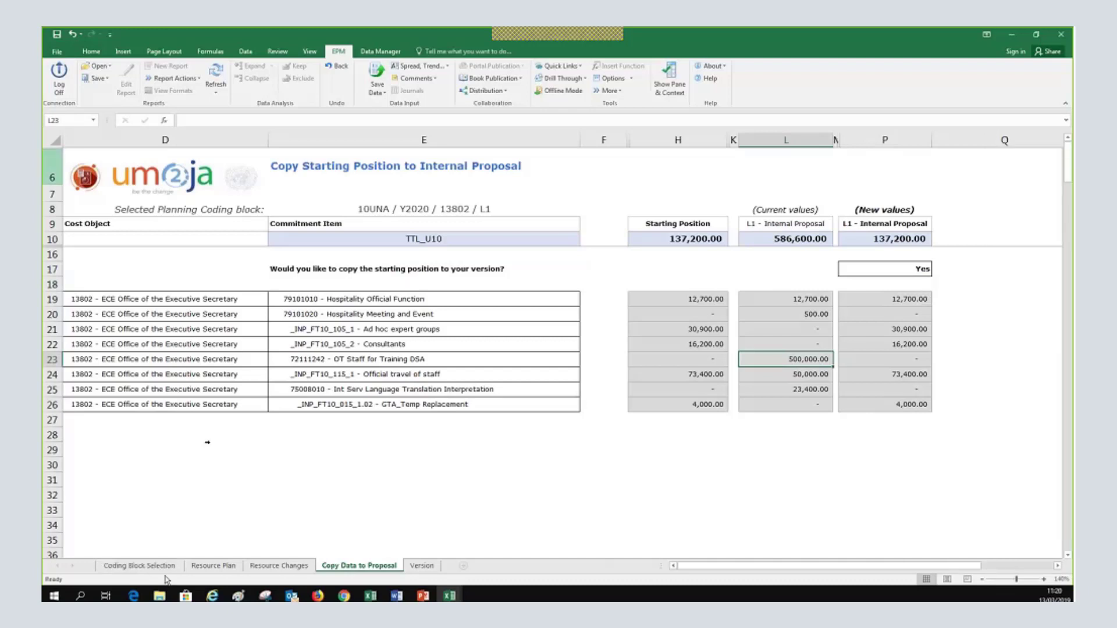
pyautogui.click(227, 569)
pyautogui.click(346, 568)
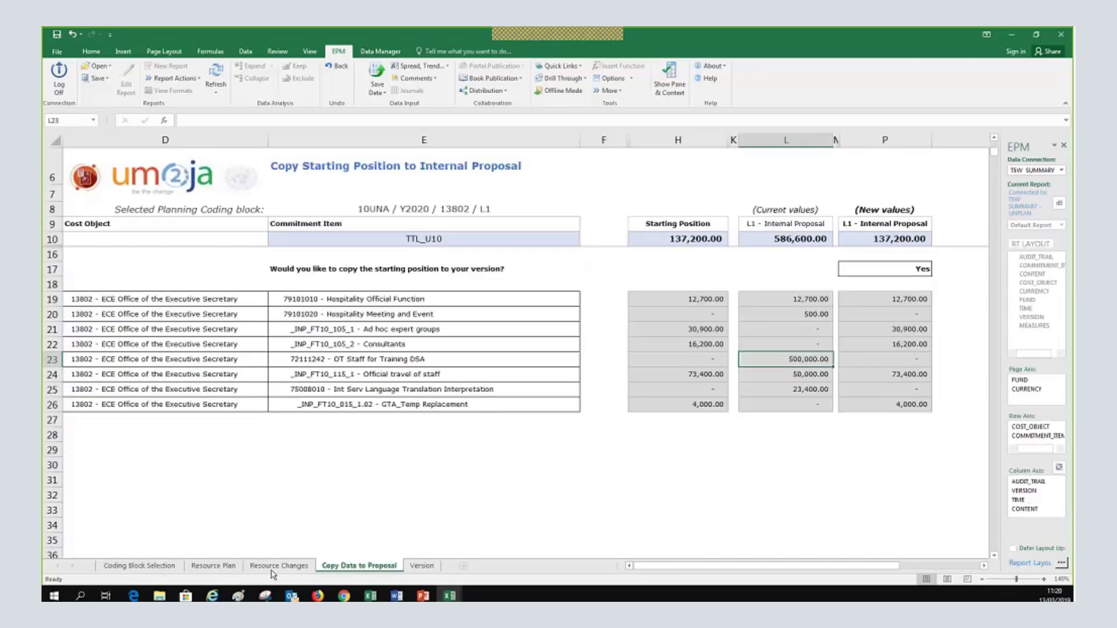
pyautogui.click(221, 568)
pyautogui.click(360, 569)
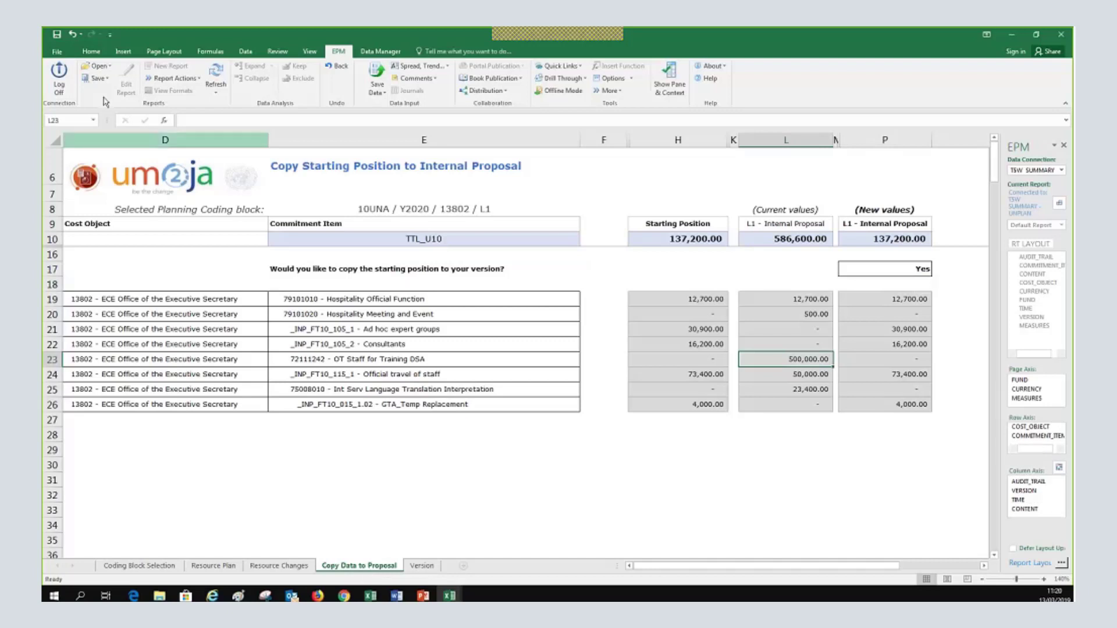
# Save the worksheet data to EPM and confirm the save
pyautogui.click(375, 92)
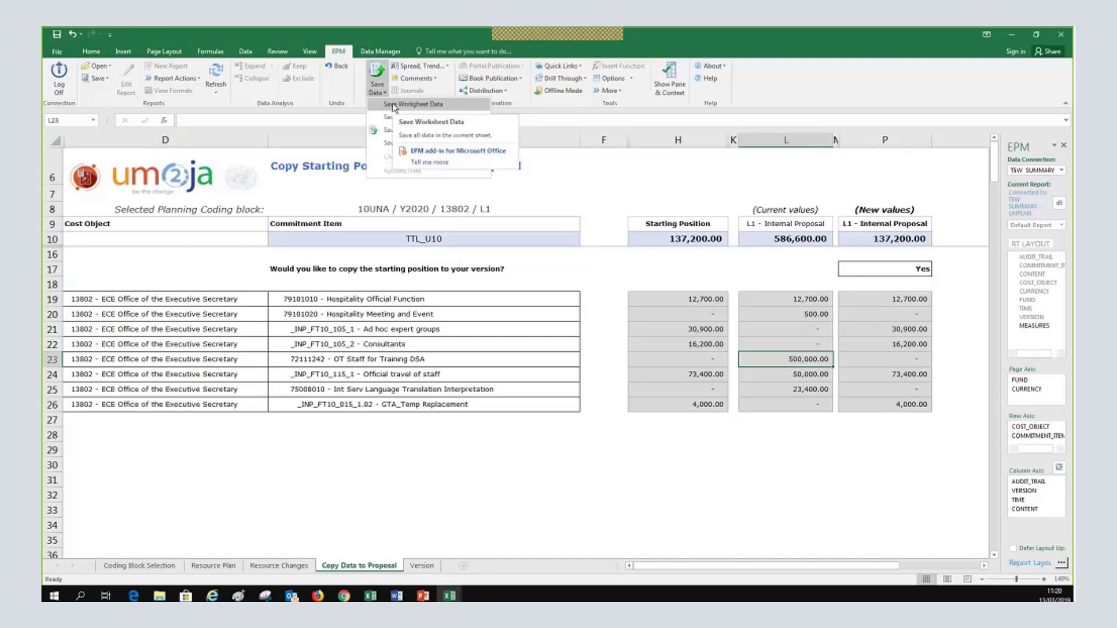
pyautogui.click(393, 105)
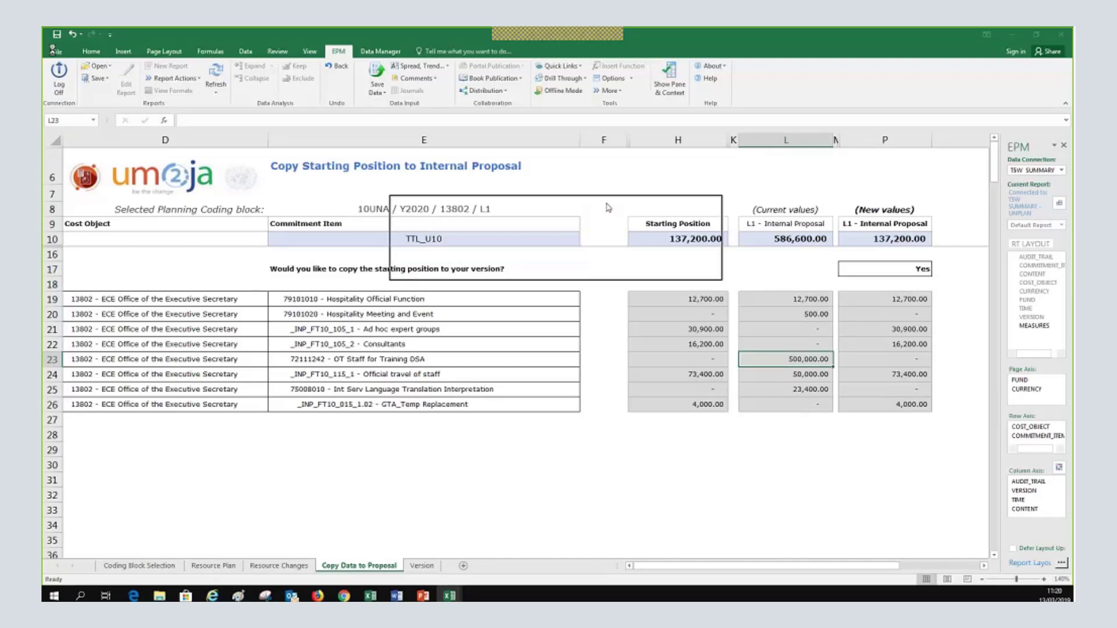
pyautogui.click(662, 271)
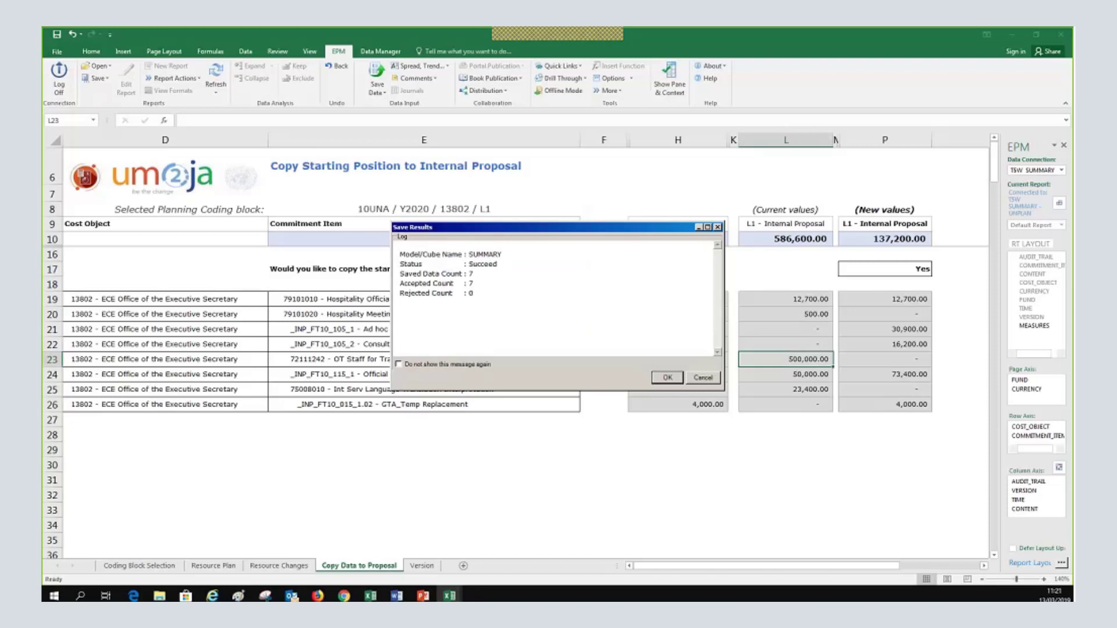
# Close the Save Results summary reporting 7 accepted and 0 rejected records
pyautogui.click(667, 378)
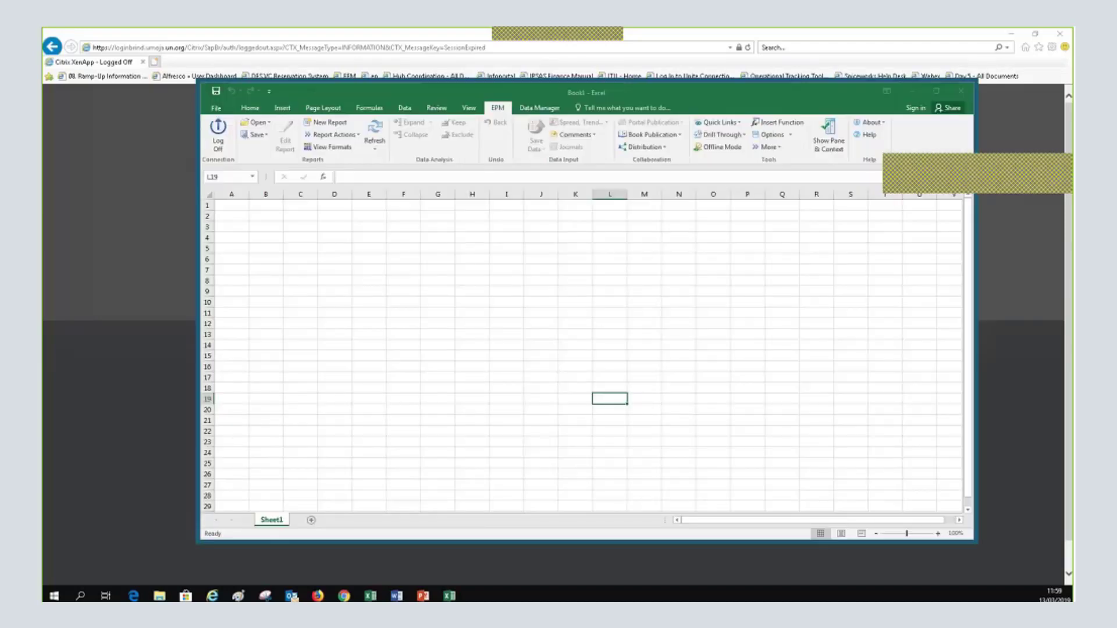
# Open RSUM03_High_Level_Planning.xlsm from the server input form folder, then return to the PowerPoint slides
pyautogui.click(259, 123)
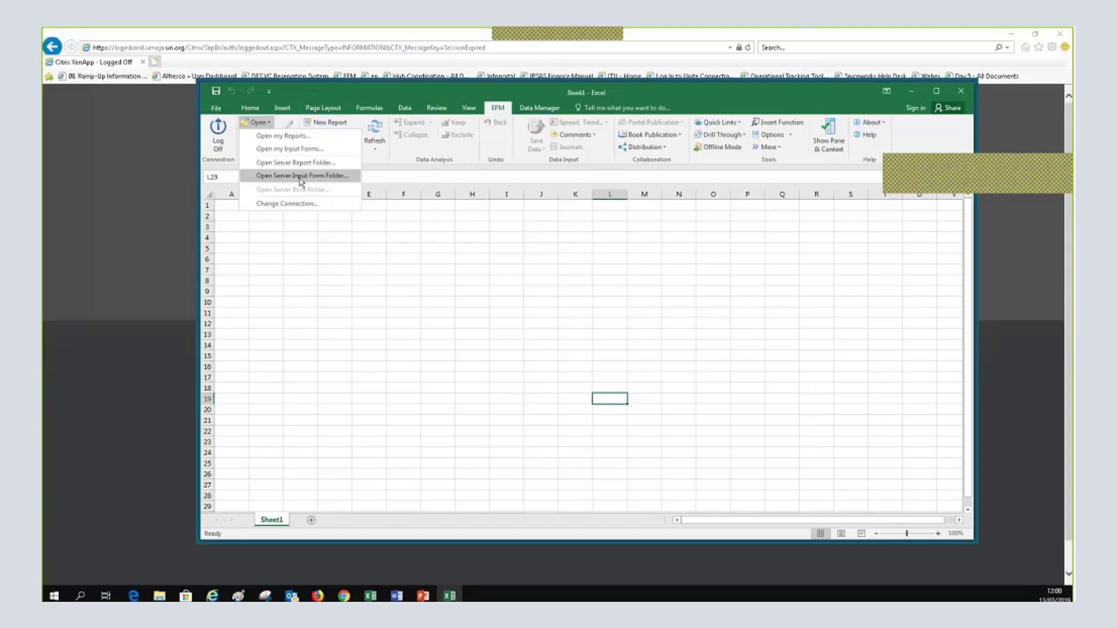
pyautogui.click(301, 176)
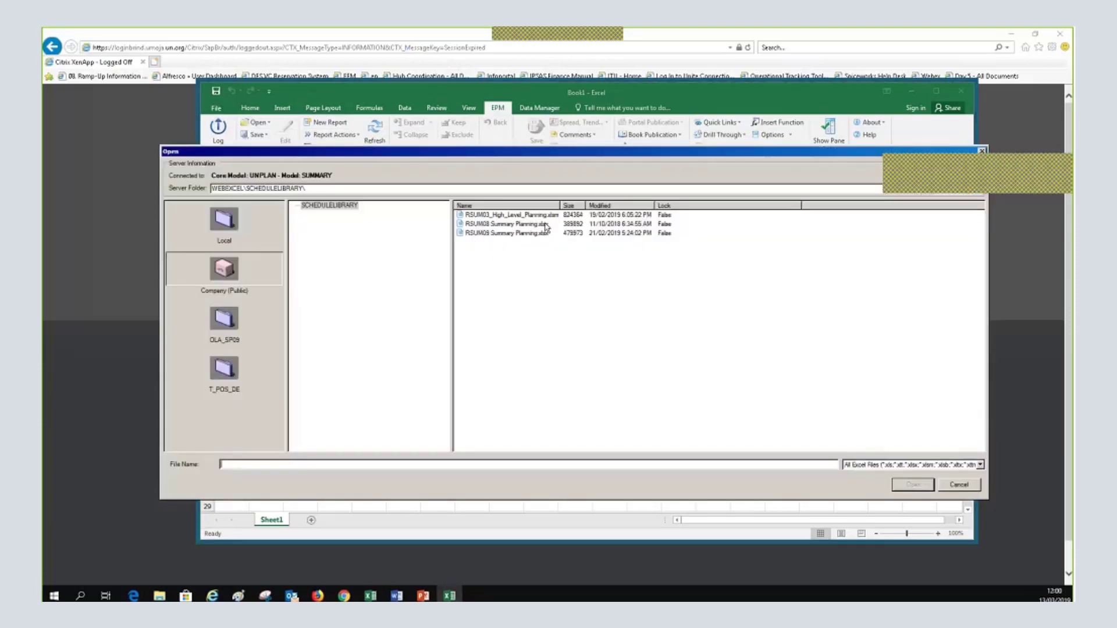
pyautogui.click(512, 215)
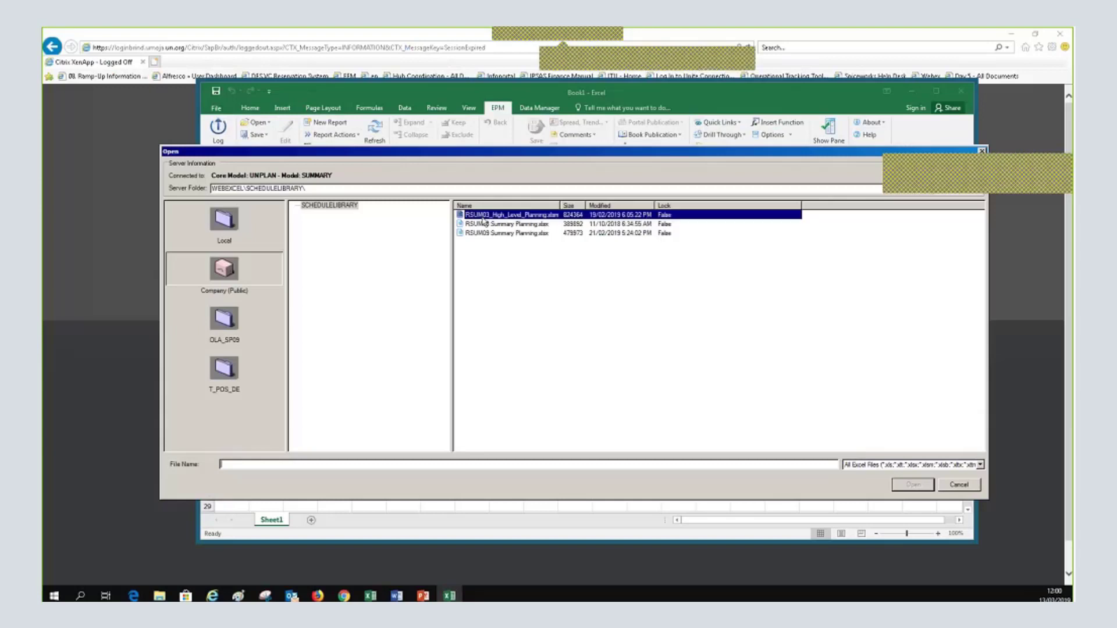
pyautogui.click(913, 484)
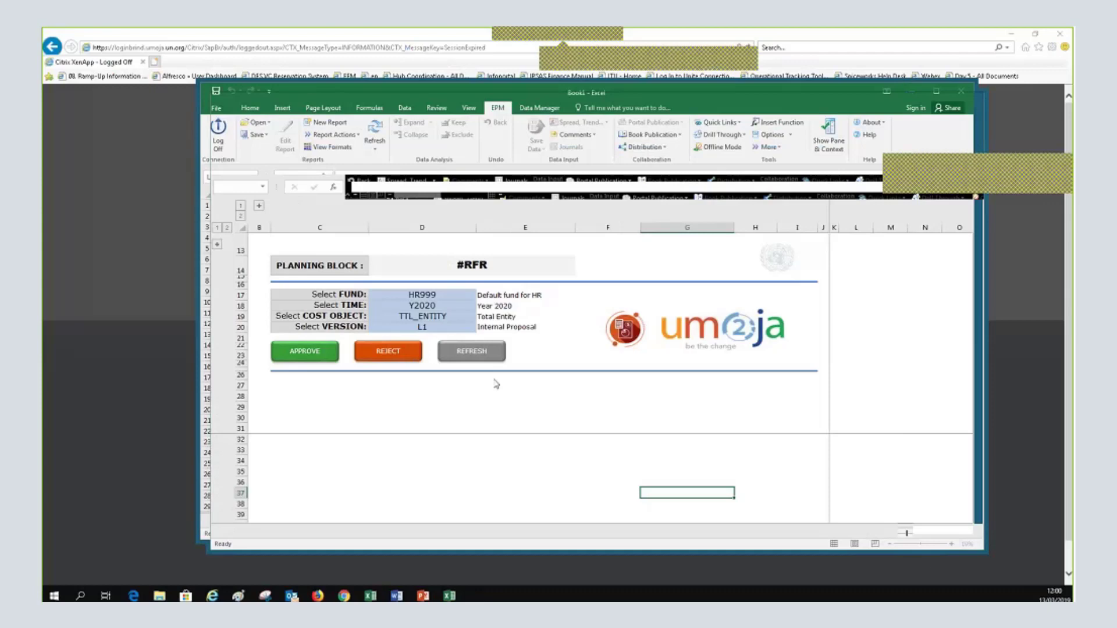
pyautogui.hotkey('alt', 'Tab')
pyautogui.press('Escape')
# Go to slide 19, BPC Form relations, showing the forms leading up to SUM 03
pyautogui.scroll(-10, 105, 318)
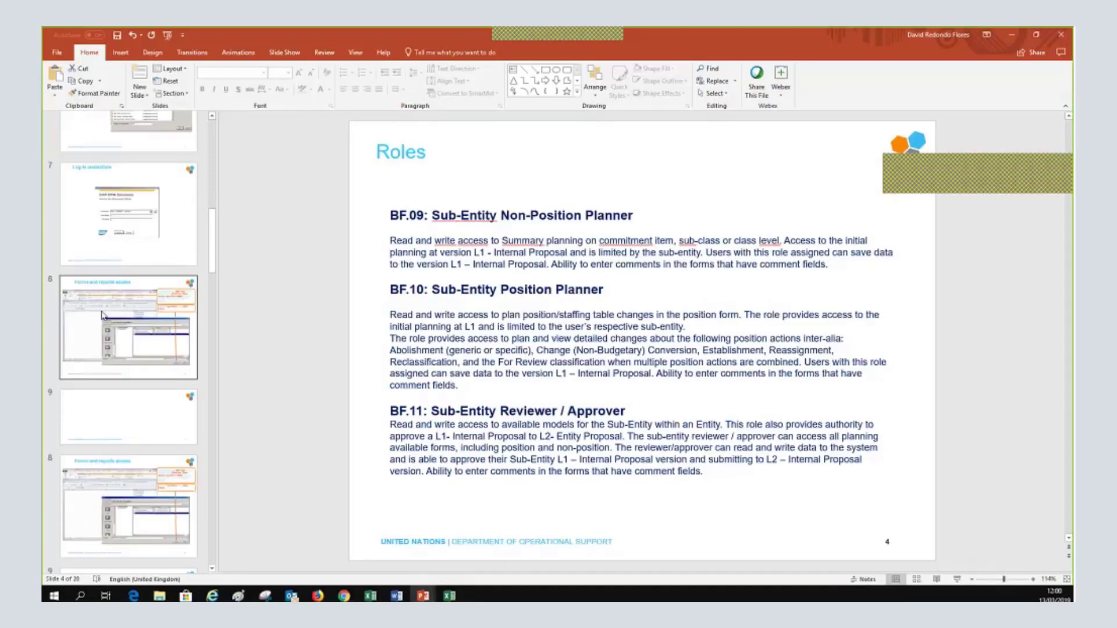
pyautogui.scroll(-5, 105, 318)
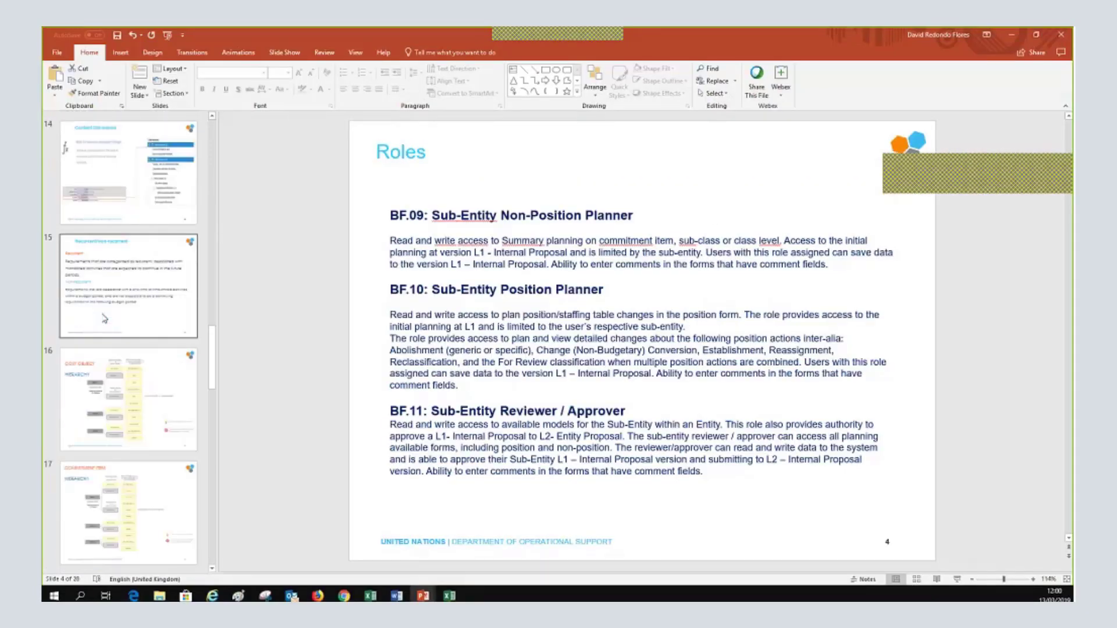
pyautogui.scroll(-5, 105, 319)
pyautogui.click(116, 379)
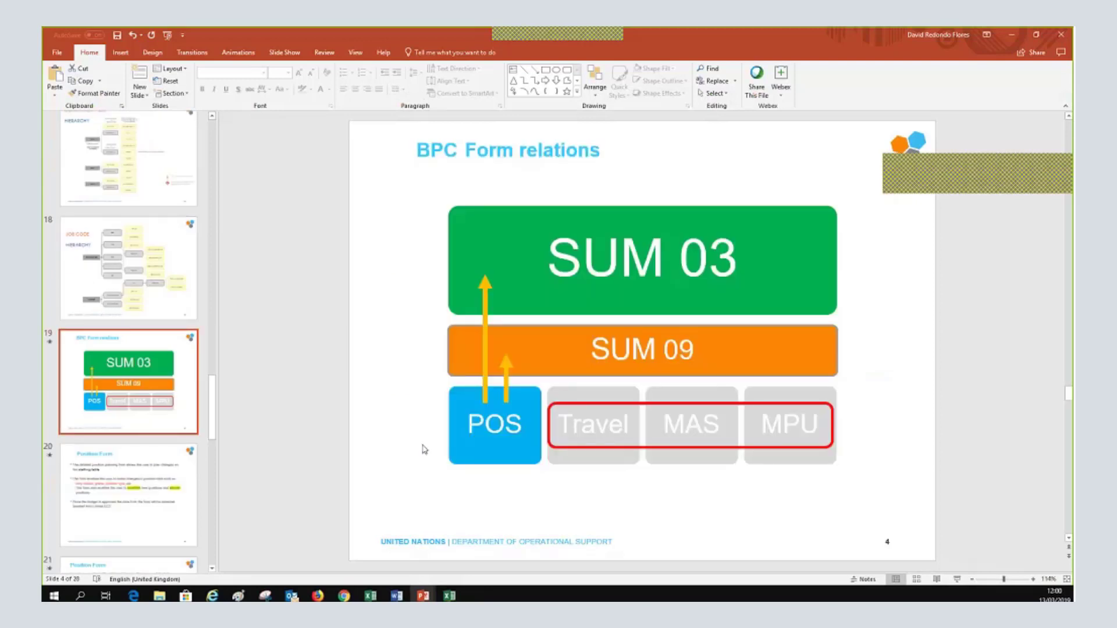
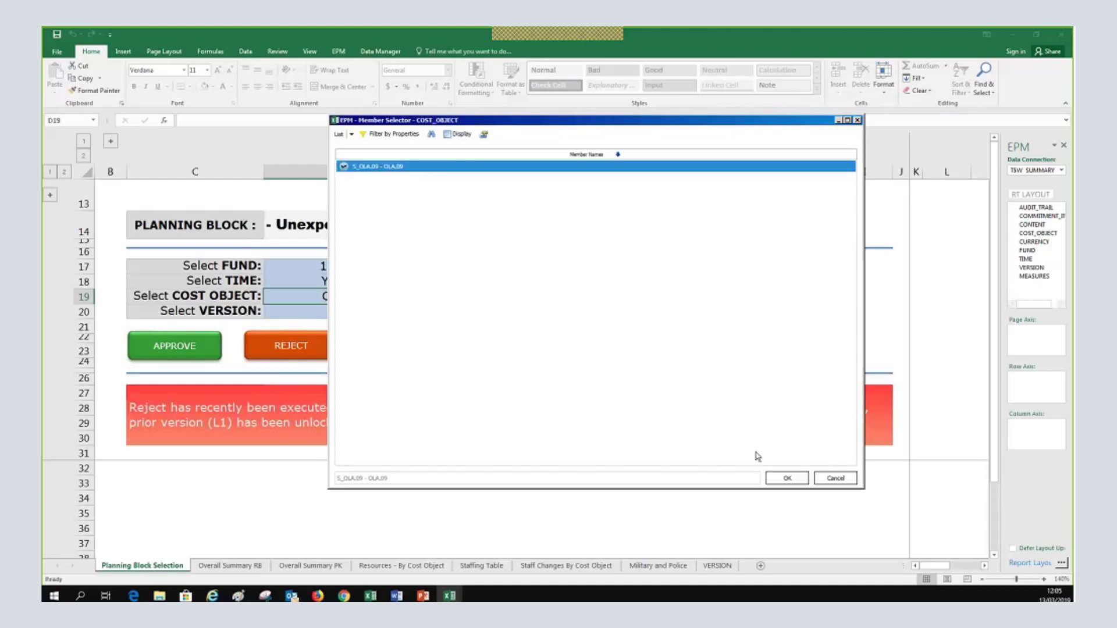
# Close the cost object Member Selector and log off from the EPM connection
pyautogui.click(770, 484)
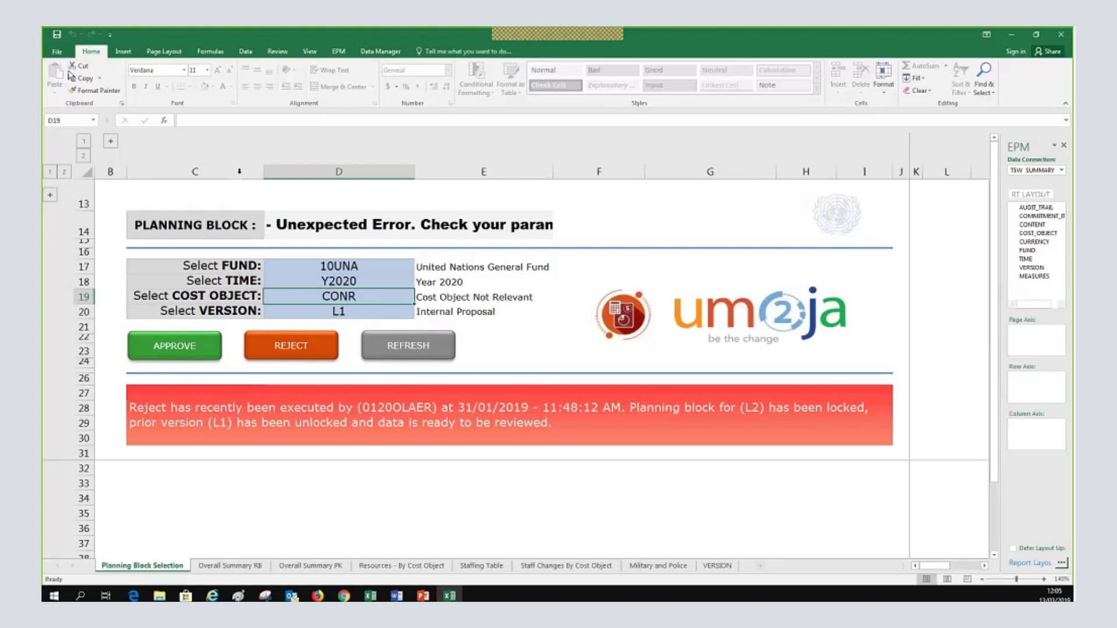
pyautogui.click(60, 74)
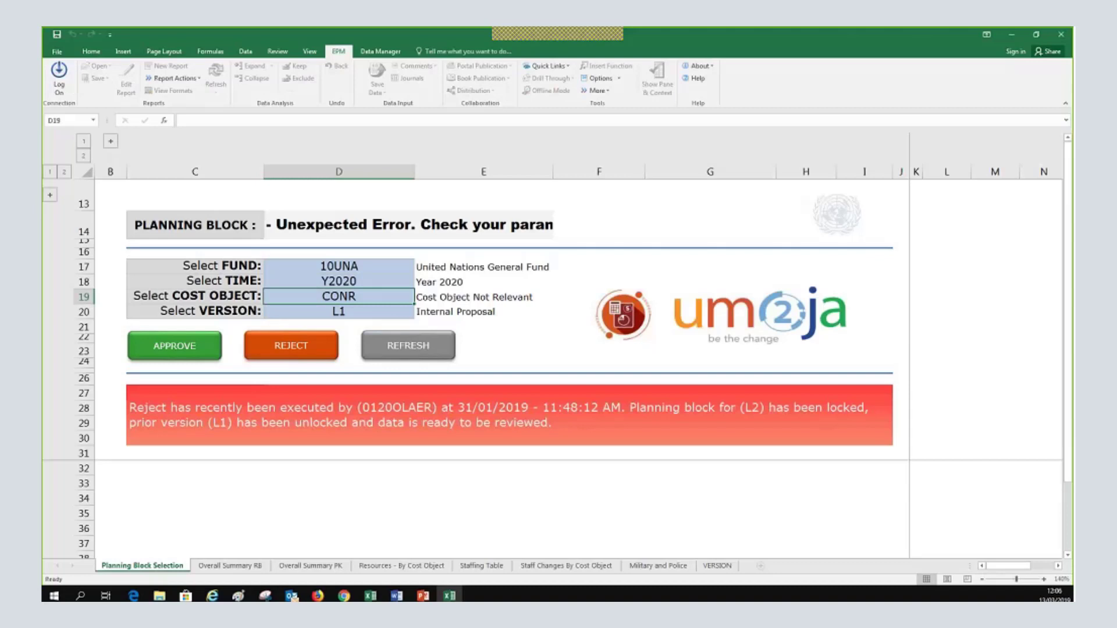
# Log on to EPM through the T5W SUMMARY - UNPLAN connection with the user name and password
pyautogui.click(59, 76)
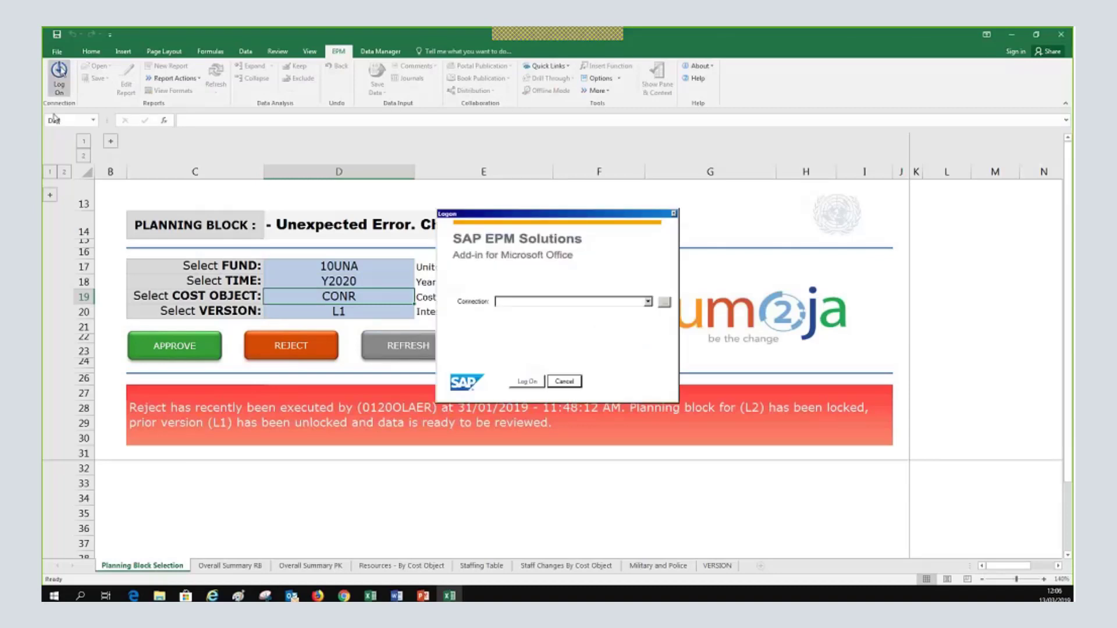
pyautogui.click(664, 301)
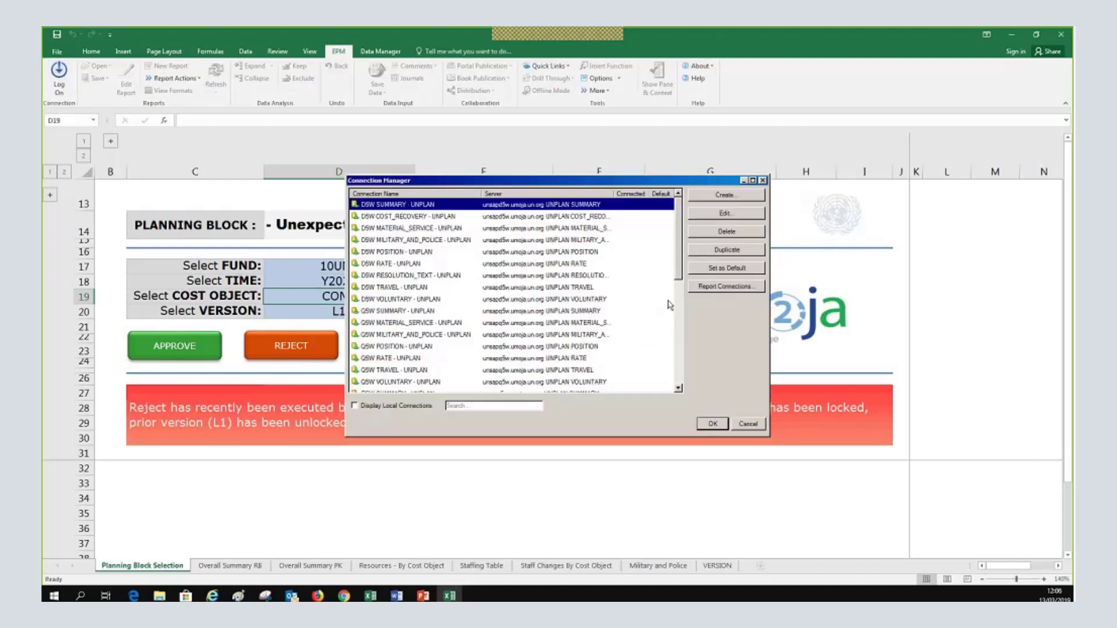
pyautogui.click(501, 406)
pyautogui.write('T5')
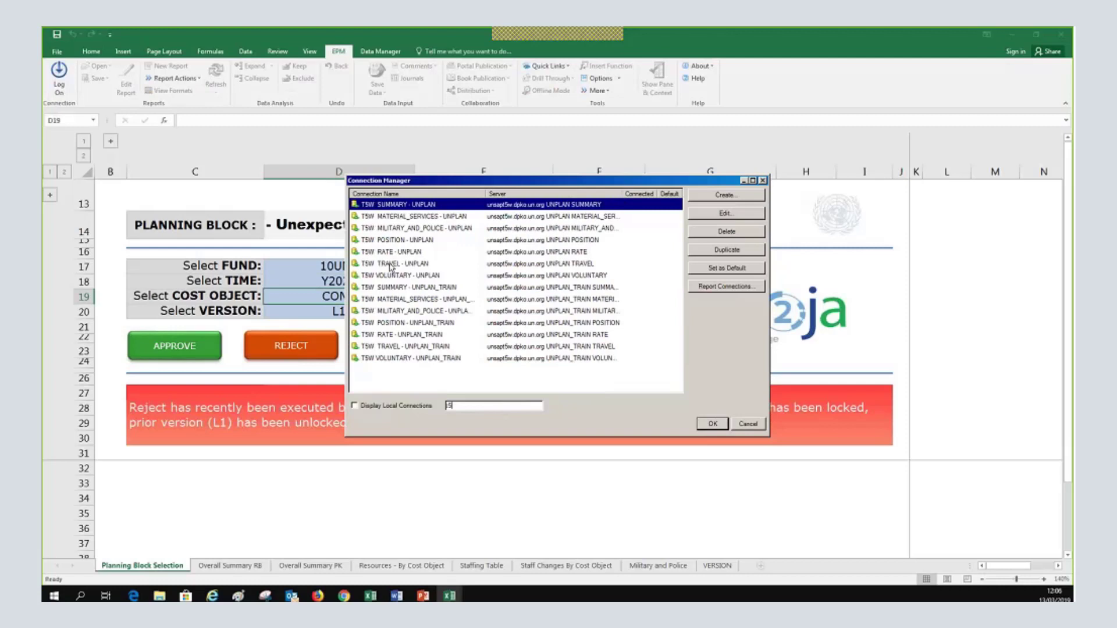
pyautogui.doubleClick(499, 204)
pyautogui.write('1ECE')
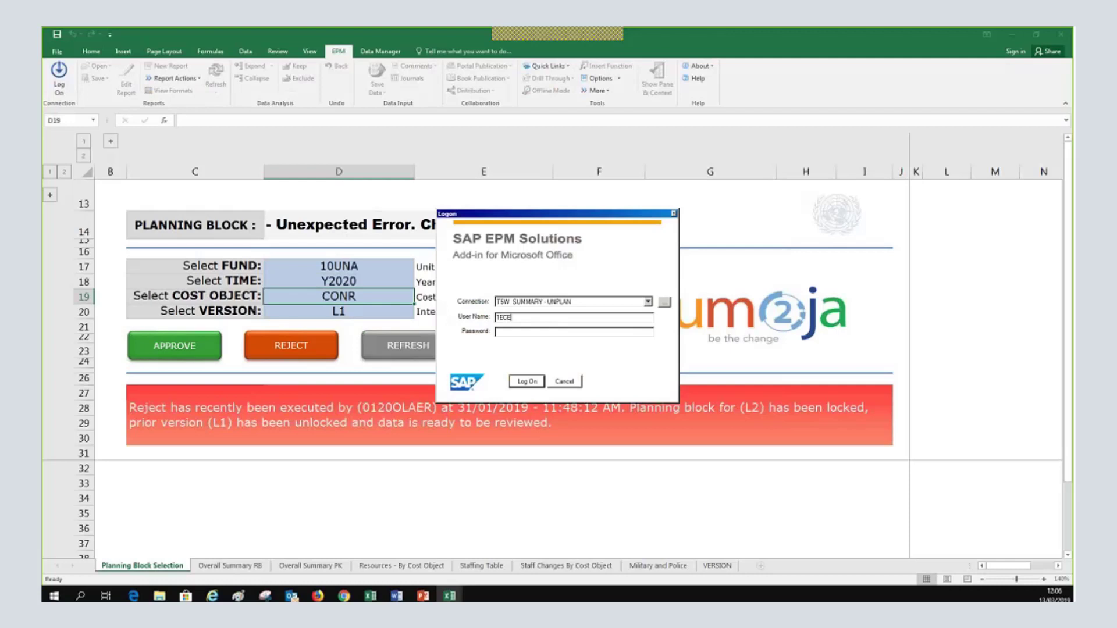
pyautogui.write('SP01')
pyautogui.press('Tab')
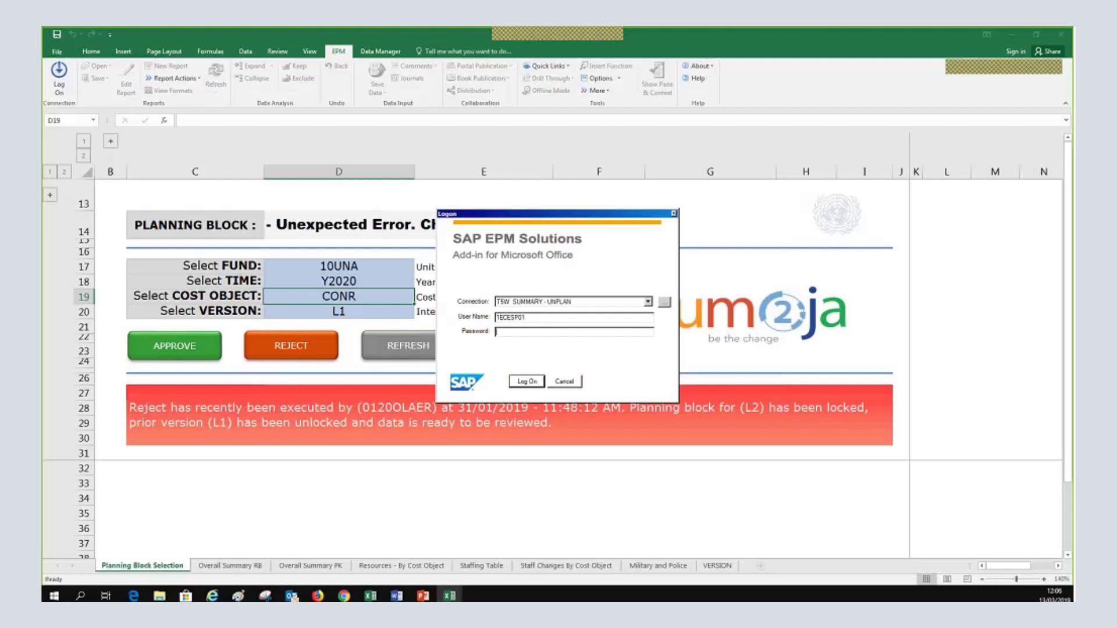
pyautogui.click(528, 381)
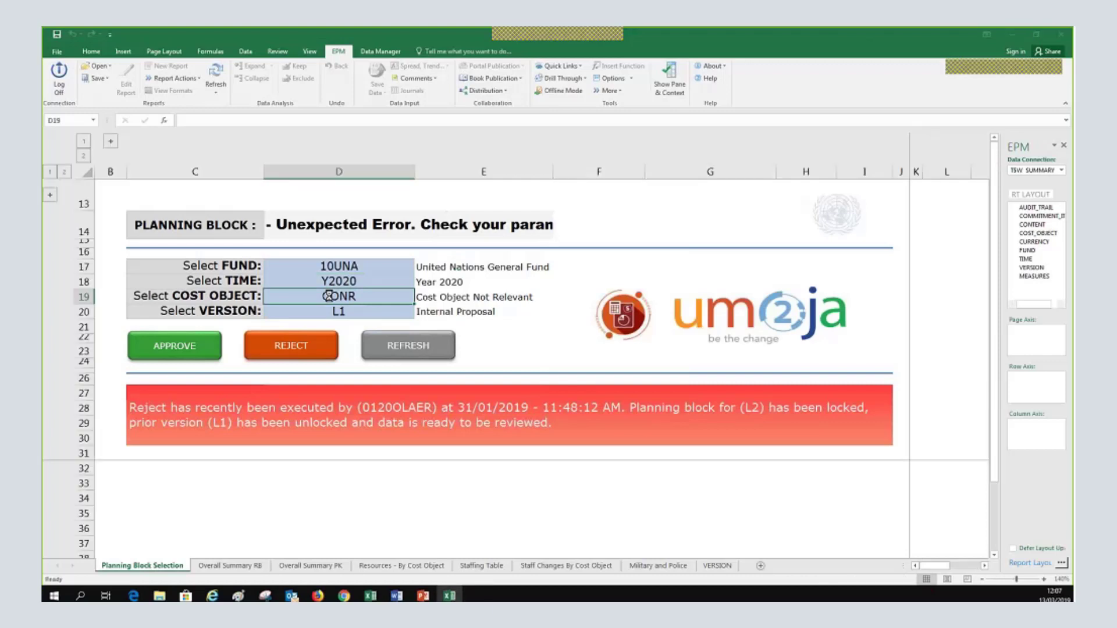
# Choose cost object S_ECE.01 and refresh so the L1 planning block reads UNLOCKED
pyautogui.moveTo(398, 166)
pyautogui.mouseDown()
pyautogui.moveTo(732, 136)
pyautogui.moveTo(540, 130)
pyautogui.mouseUp()
pyautogui.click(344, 178)
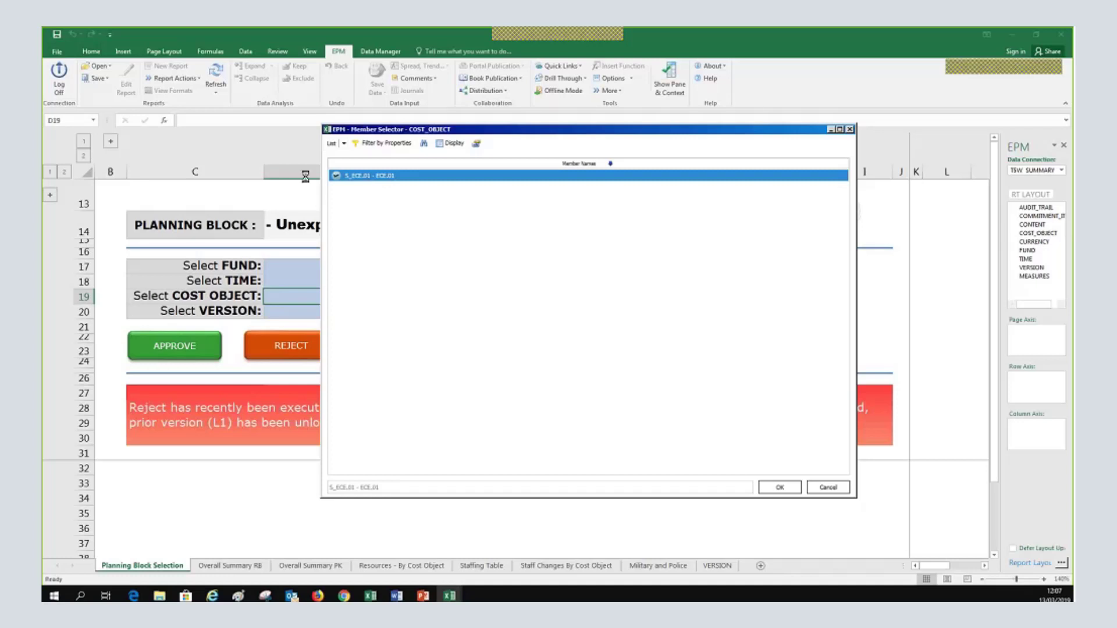
pyautogui.click(788, 489)
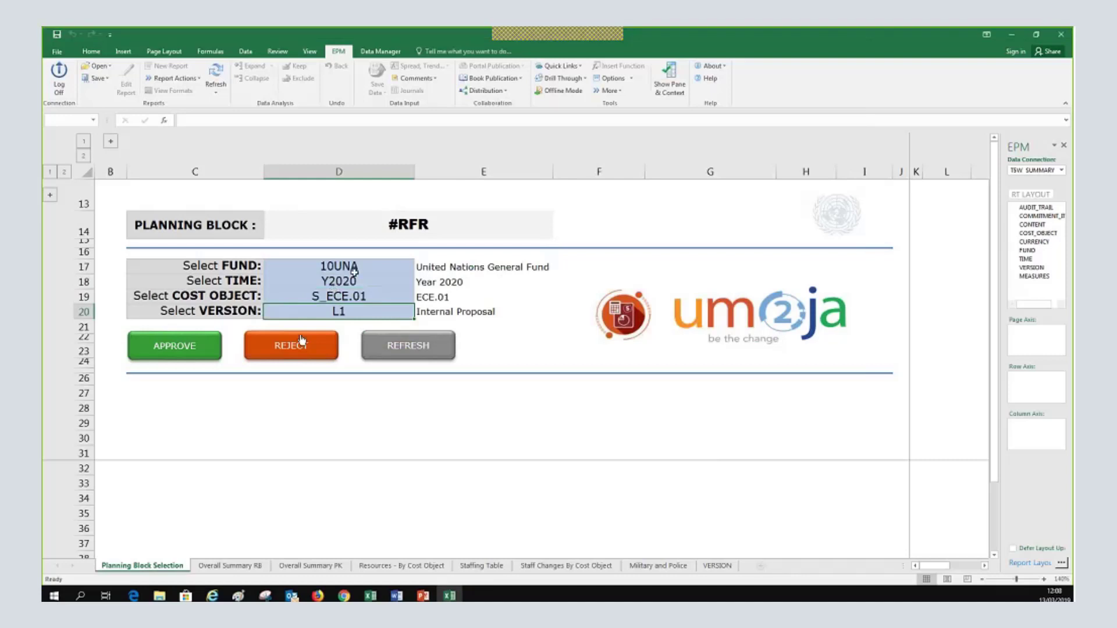
pyautogui.click(409, 349)
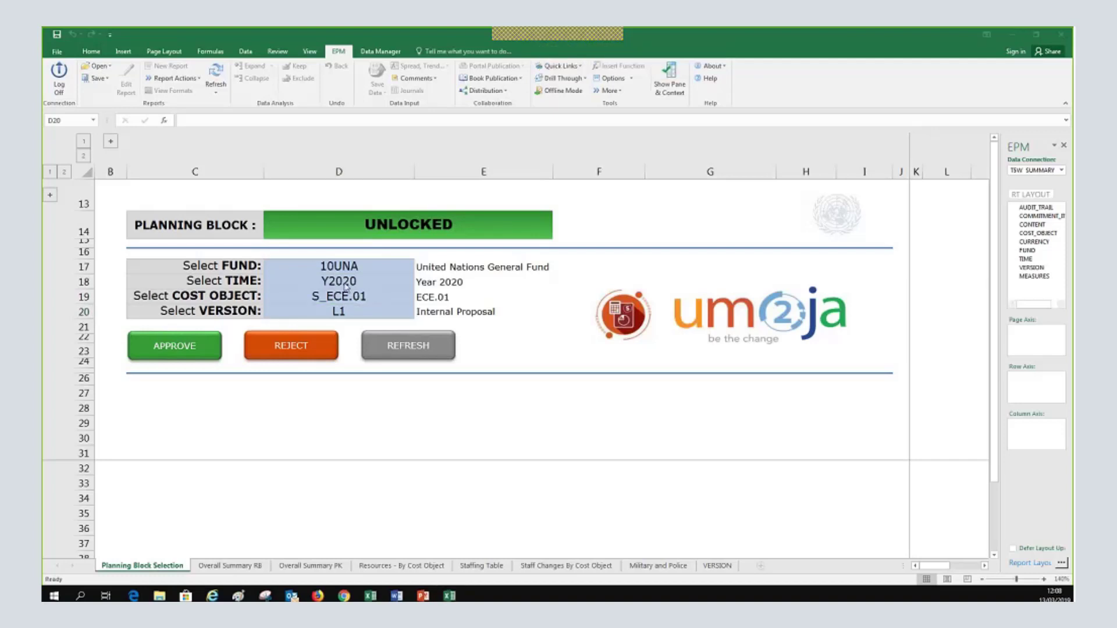
pyautogui.hotkey('alt', 'Tab')
# Review slide 19, BPC Form relations, then return to the planning workbook
pyautogui.scroll(-8, 169, 483)
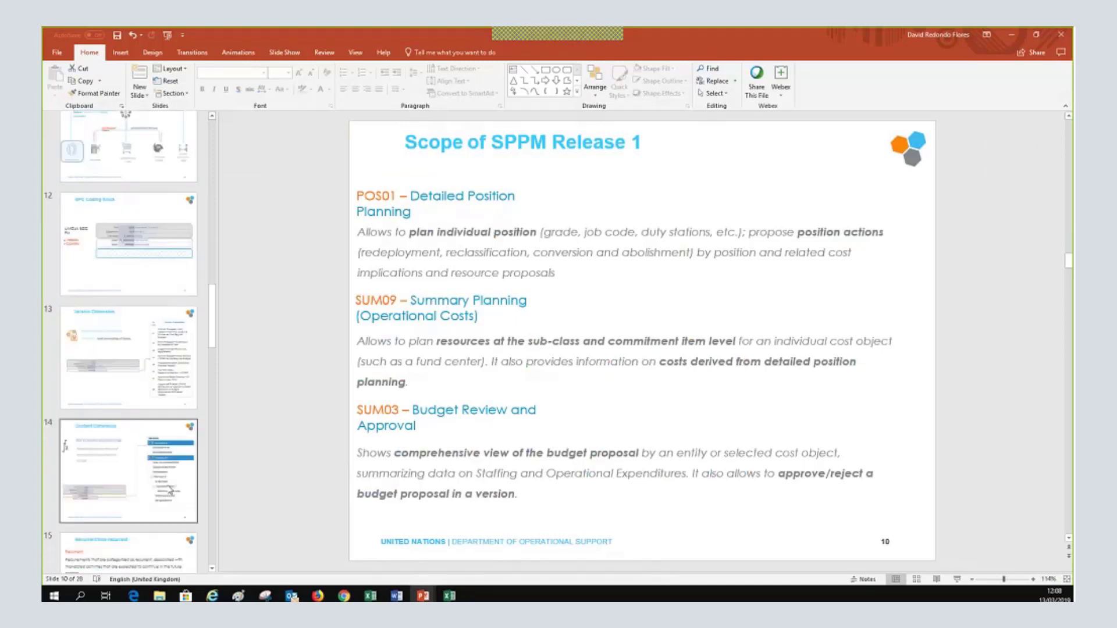
pyautogui.click(168, 483)
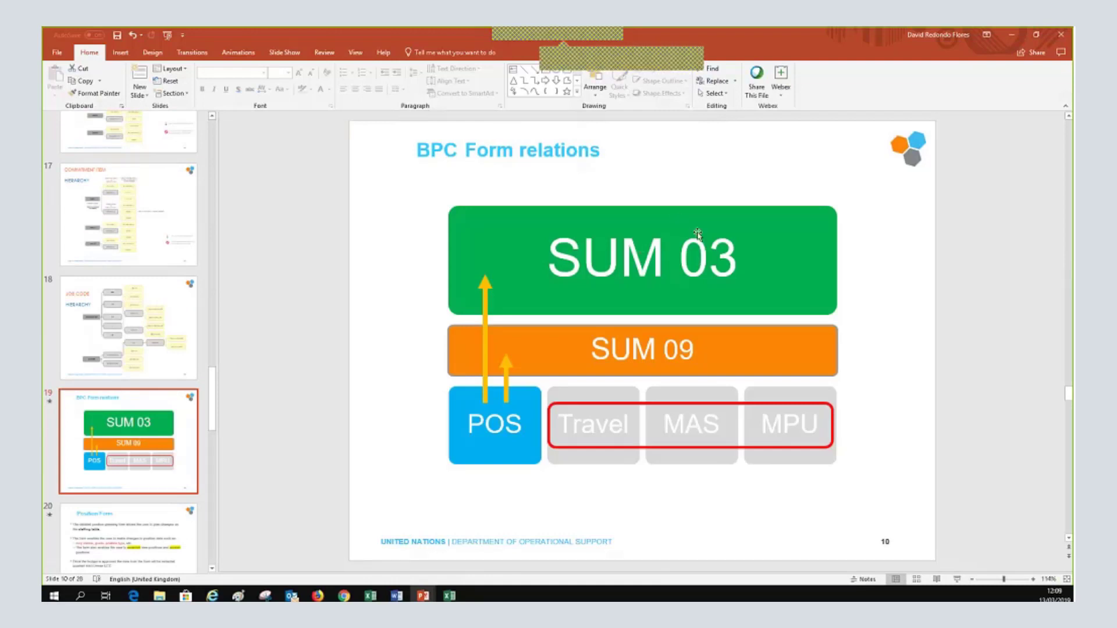
pyautogui.hotkey('alt', 'Tab')
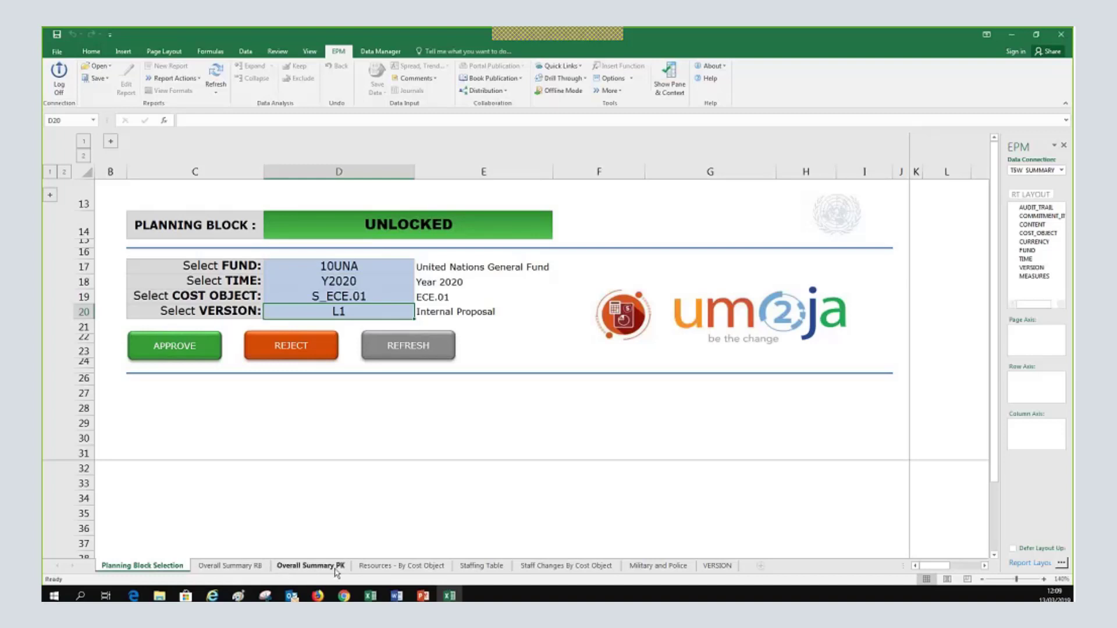
# Refresh the Overall Summary RB report for 10UNA, Y2020, S_ECE.01, L1
pyautogui.click(232, 567)
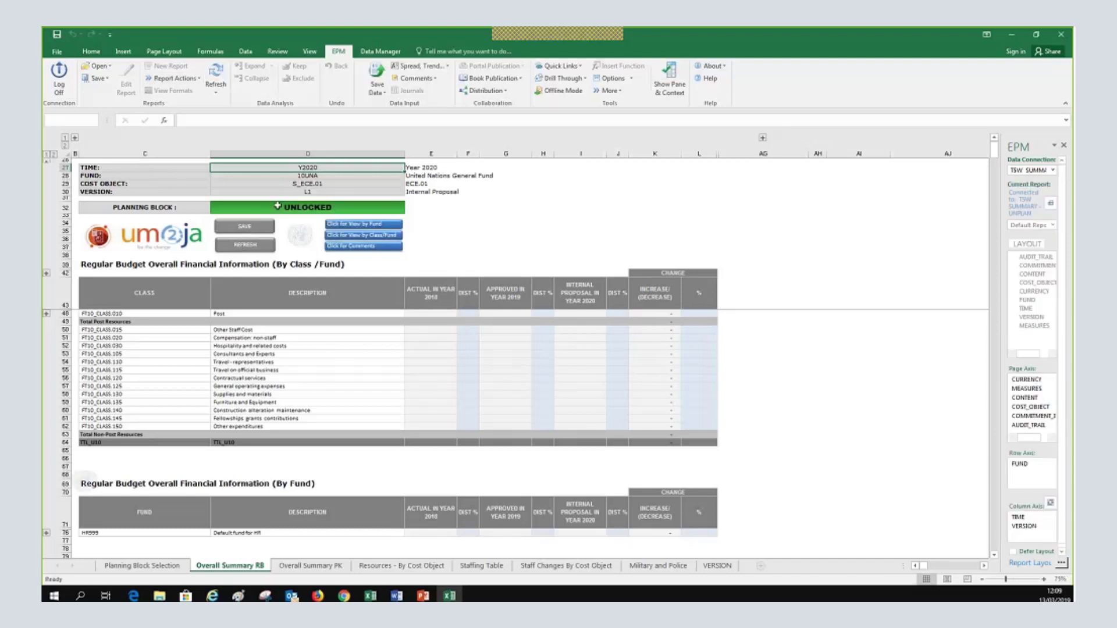
pyautogui.click(241, 249)
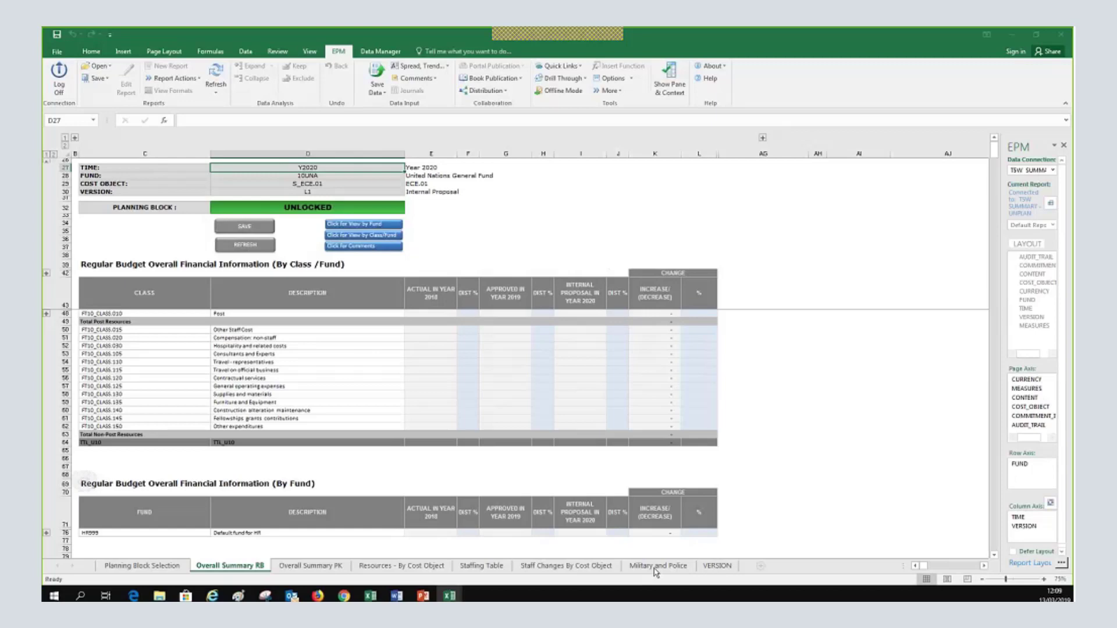
pyautogui.click(1044, 579)
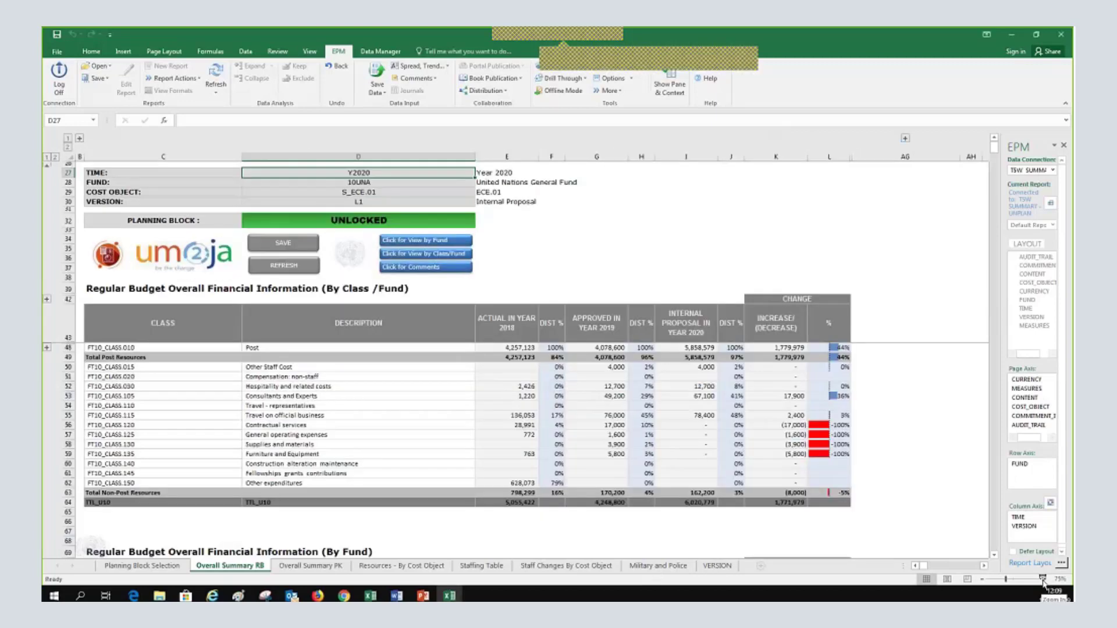
pyautogui.click(1043, 580)
pyautogui.click(1044, 581)
pyautogui.click(1044, 580)
pyautogui.scroll(-1, 508, 446)
pyautogui.scroll(1, 509, 446)
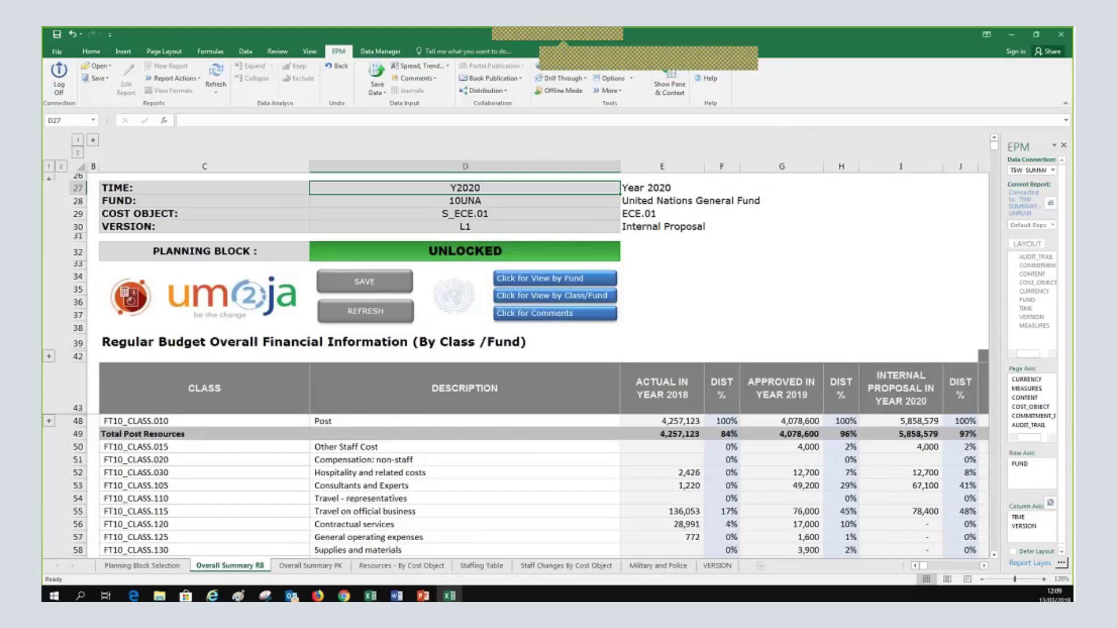
pyautogui.click(670, 81)
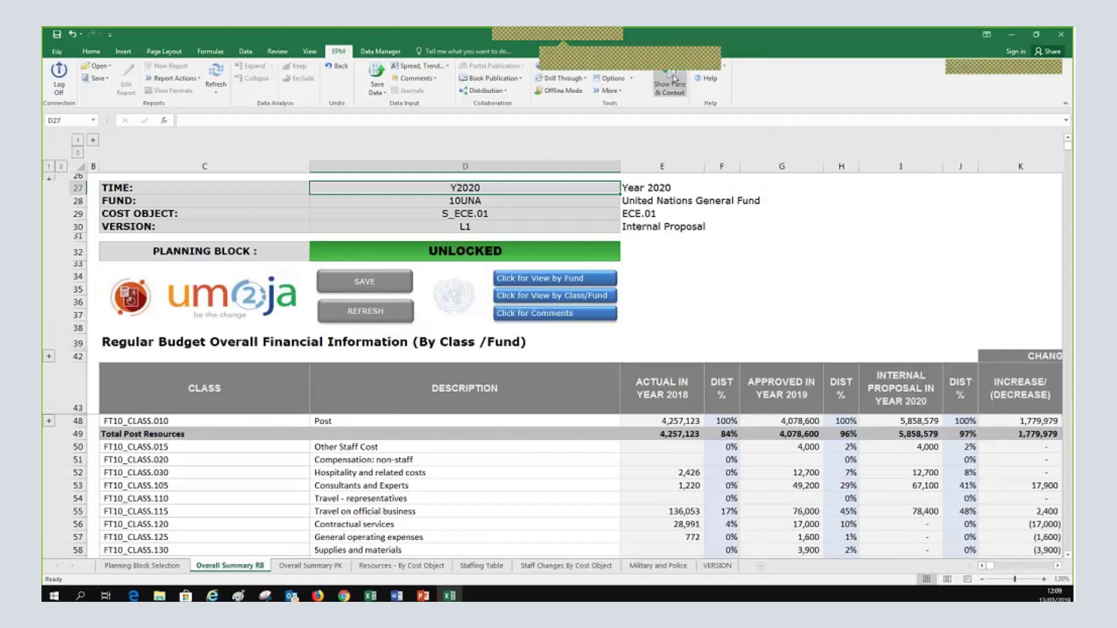
pyautogui.scroll(-1, 499, 488)
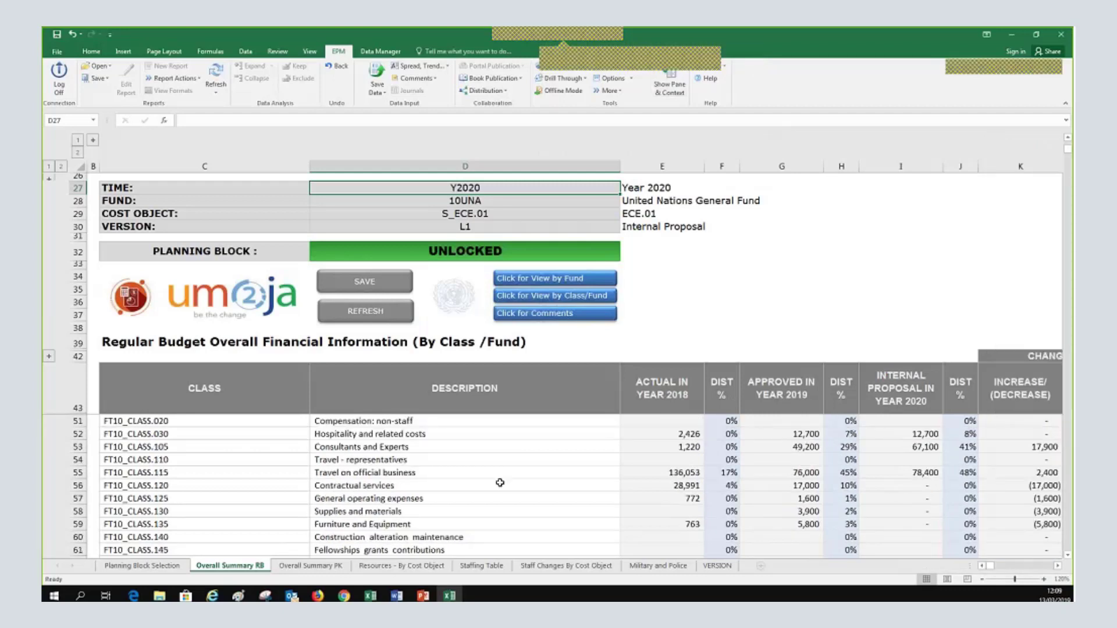
pyautogui.scroll(1, 498, 488)
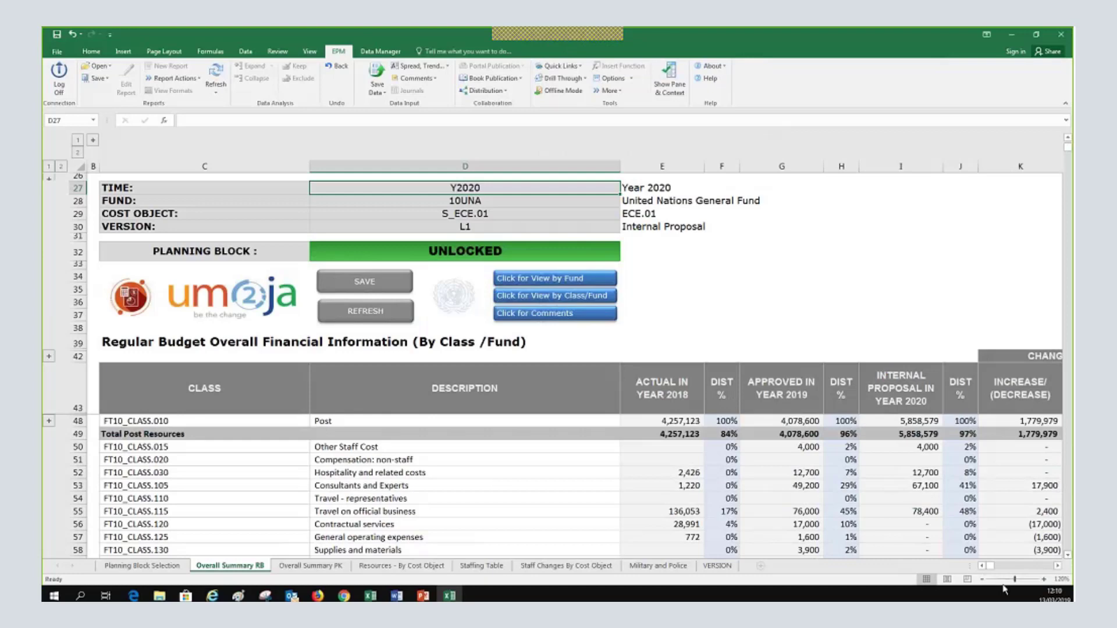
pyautogui.click(982, 579)
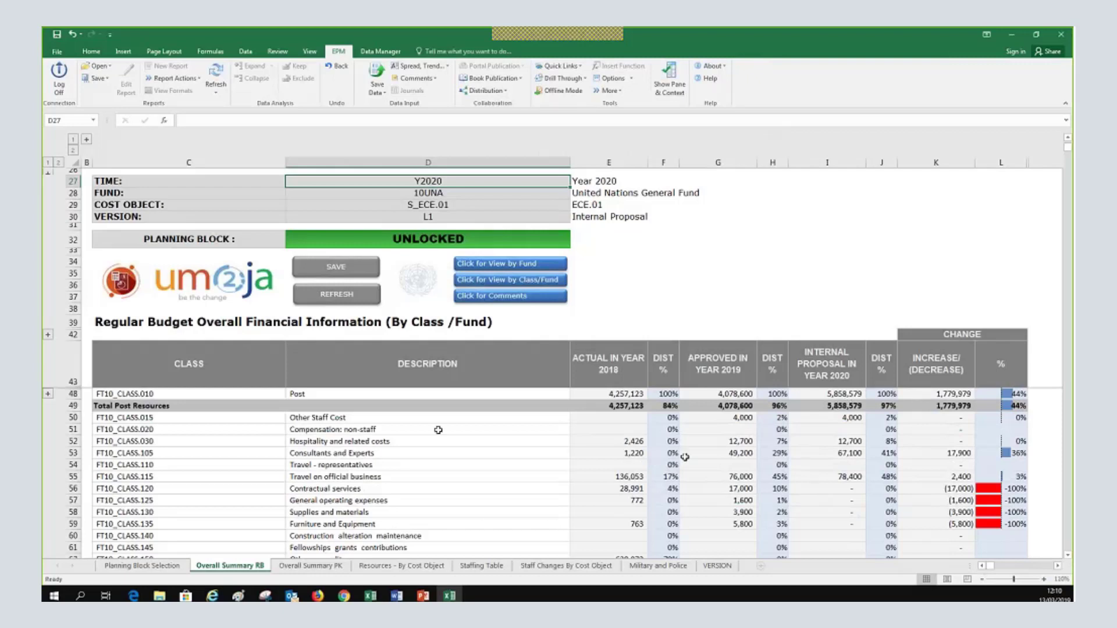
pyautogui.click(433, 453)
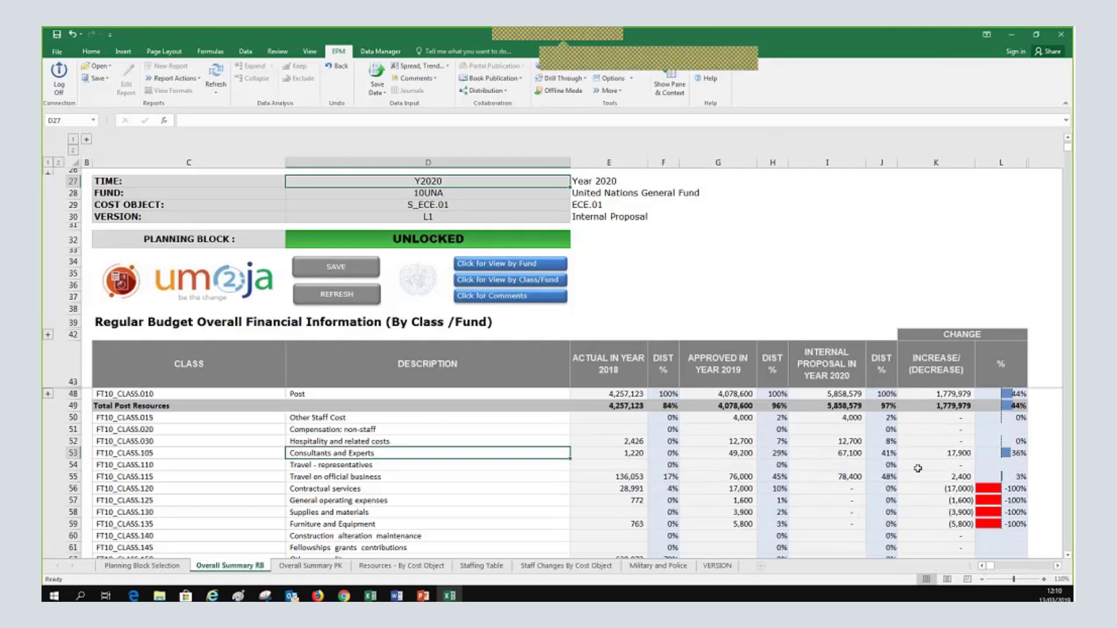
pyautogui.click(935, 453)
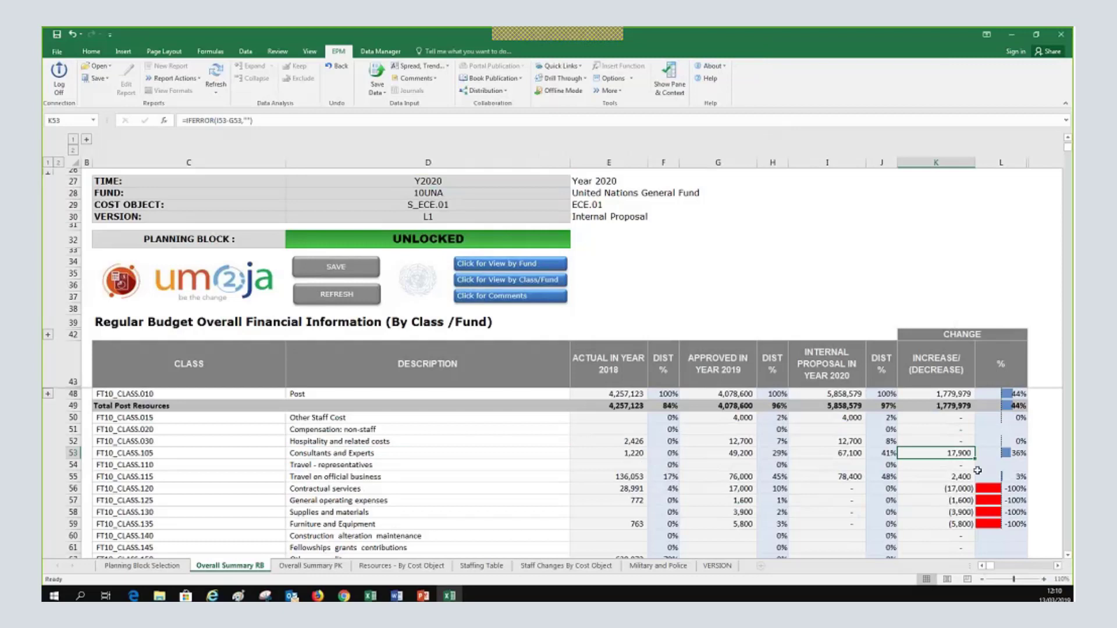
pyautogui.click(1068, 557)
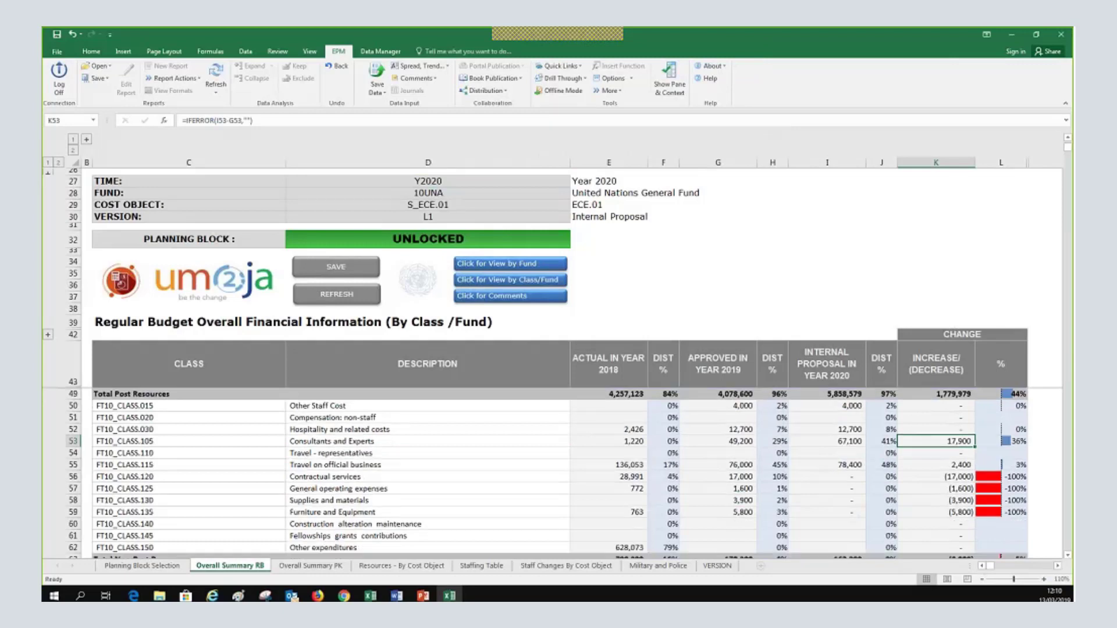
pyautogui.click(1068, 139)
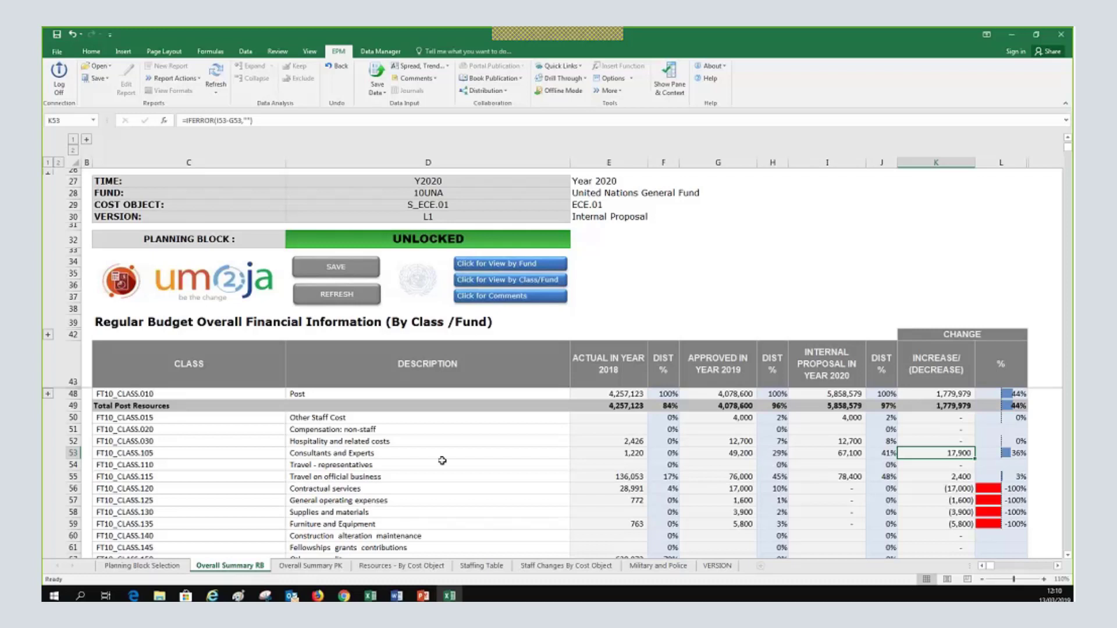
pyautogui.click(376, 455)
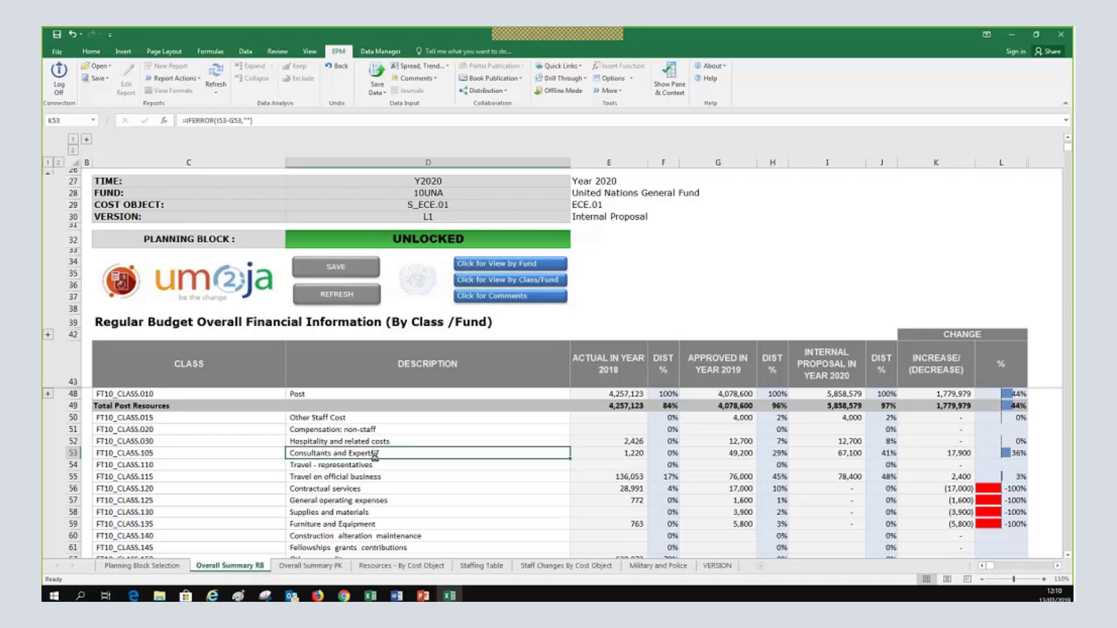
pyautogui.click(748, 456)
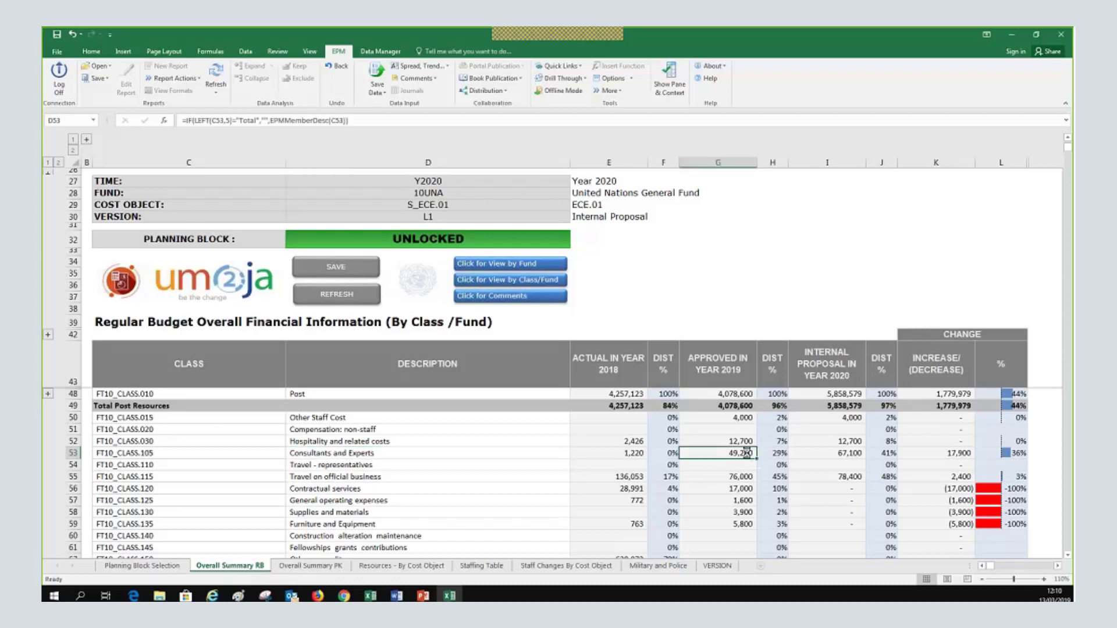
pyautogui.click(849, 450)
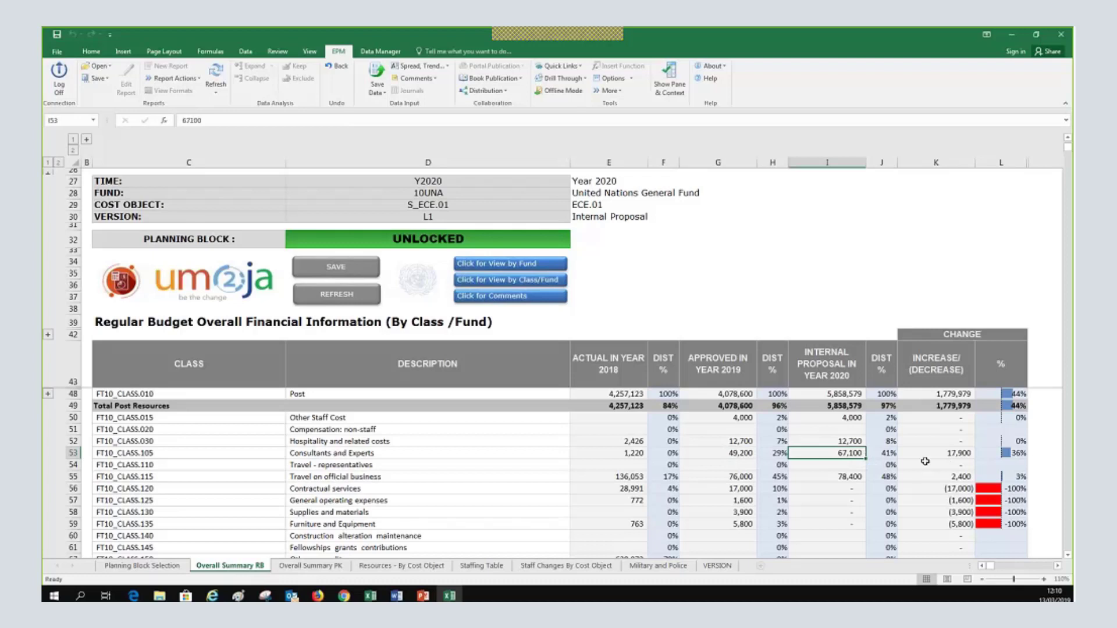
pyautogui.click(963, 454)
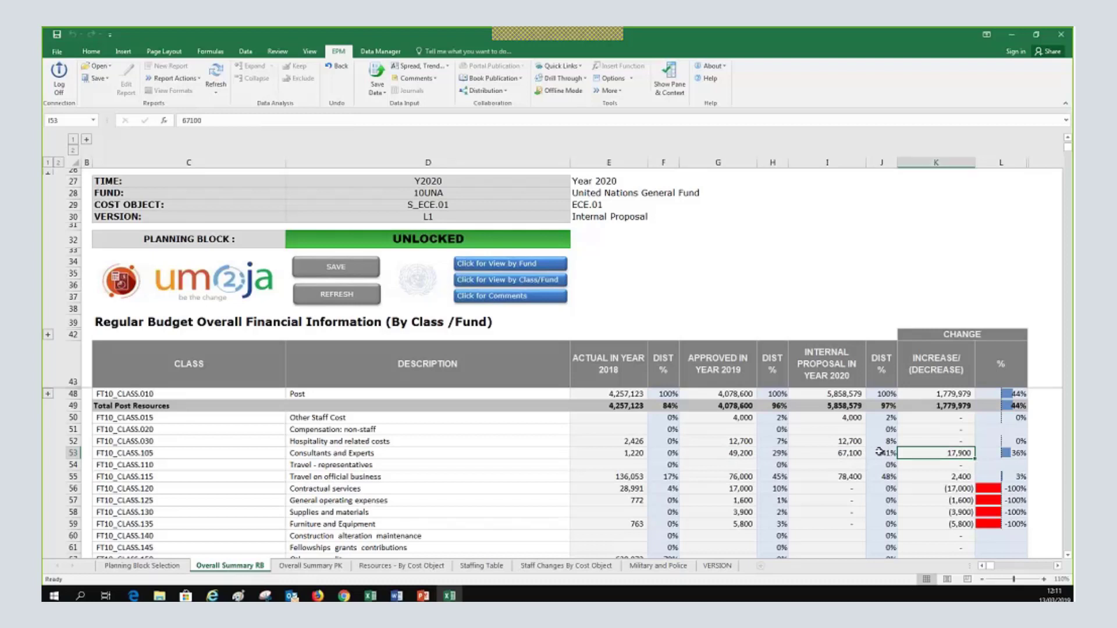
pyautogui.click(746, 453)
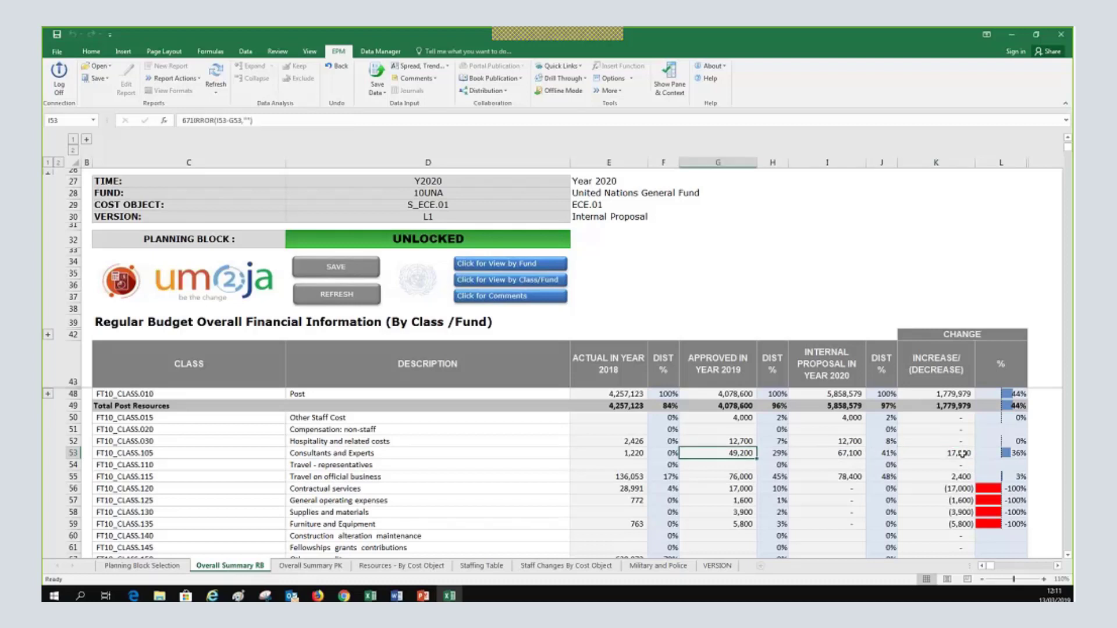
pyautogui.click(961, 454)
pyautogui.click(1013, 455)
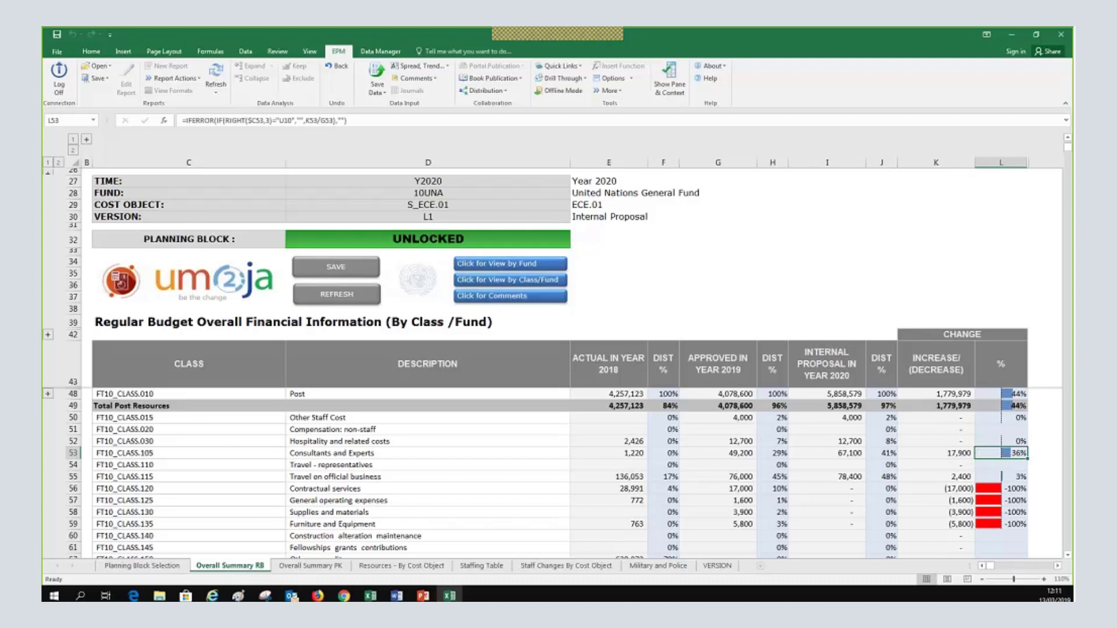
pyautogui.click(749, 489)
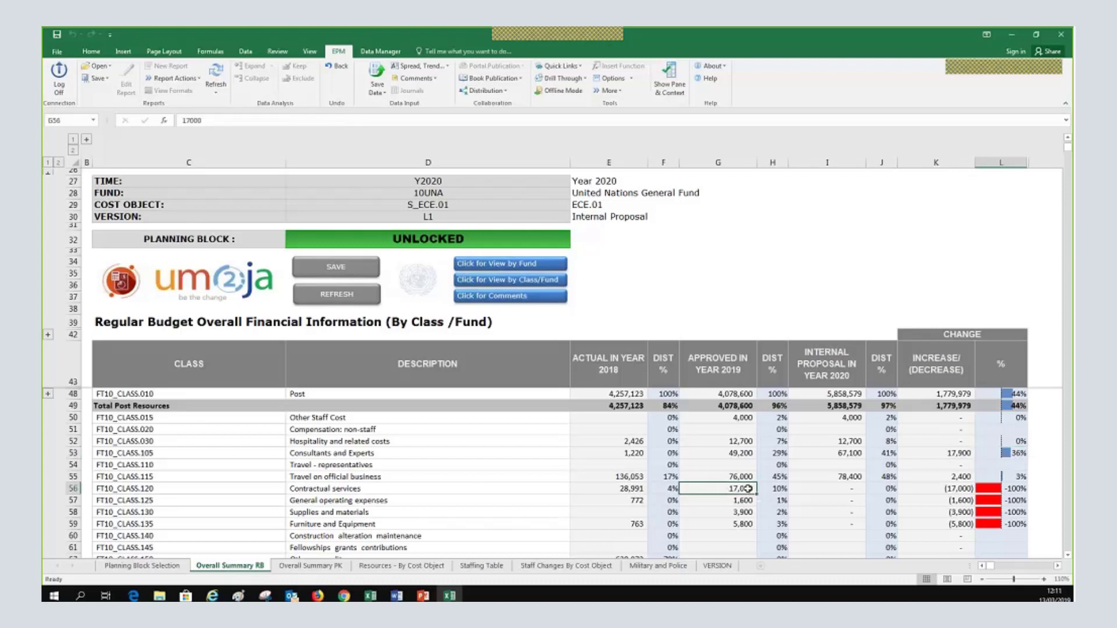
pyautogui.click(851, 489)
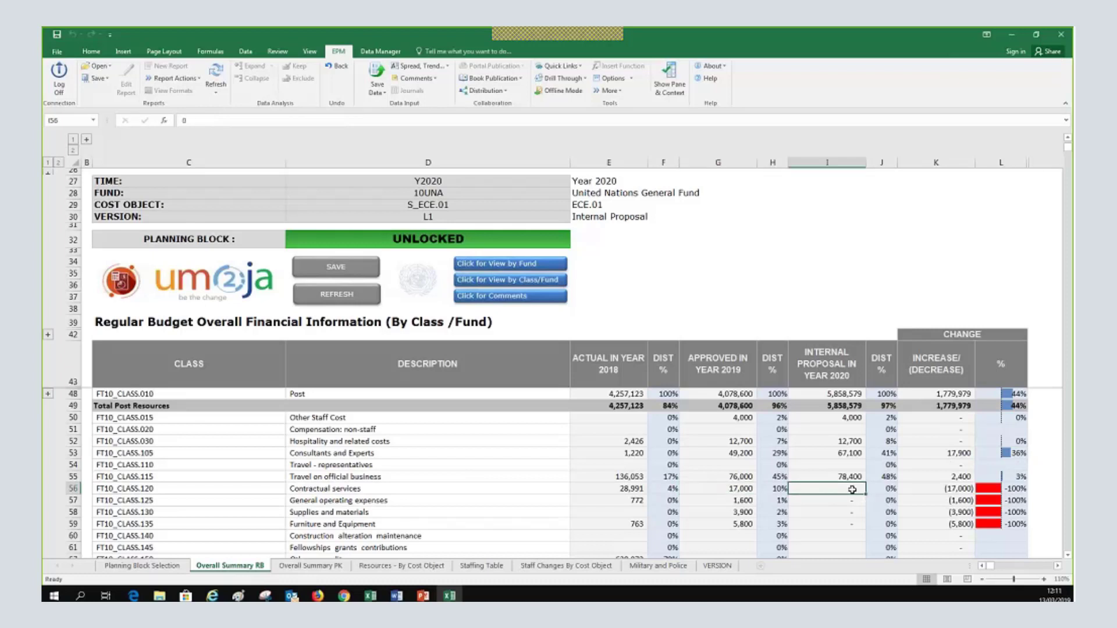
pyautogui.click(954, 490)
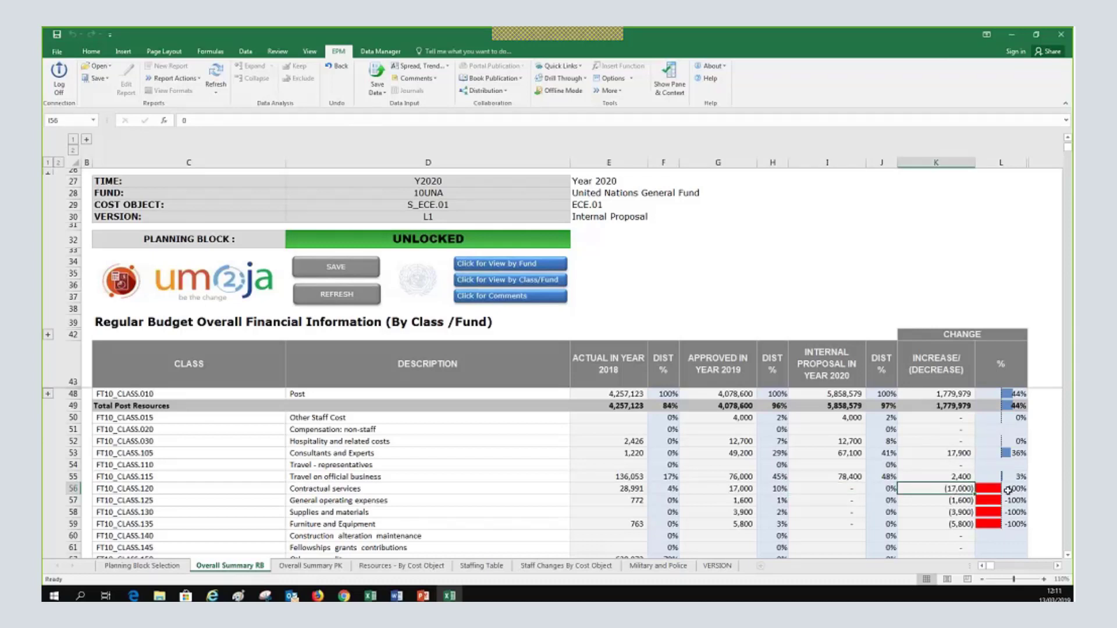
pyautogui.scroll(-1, 1008, 490)
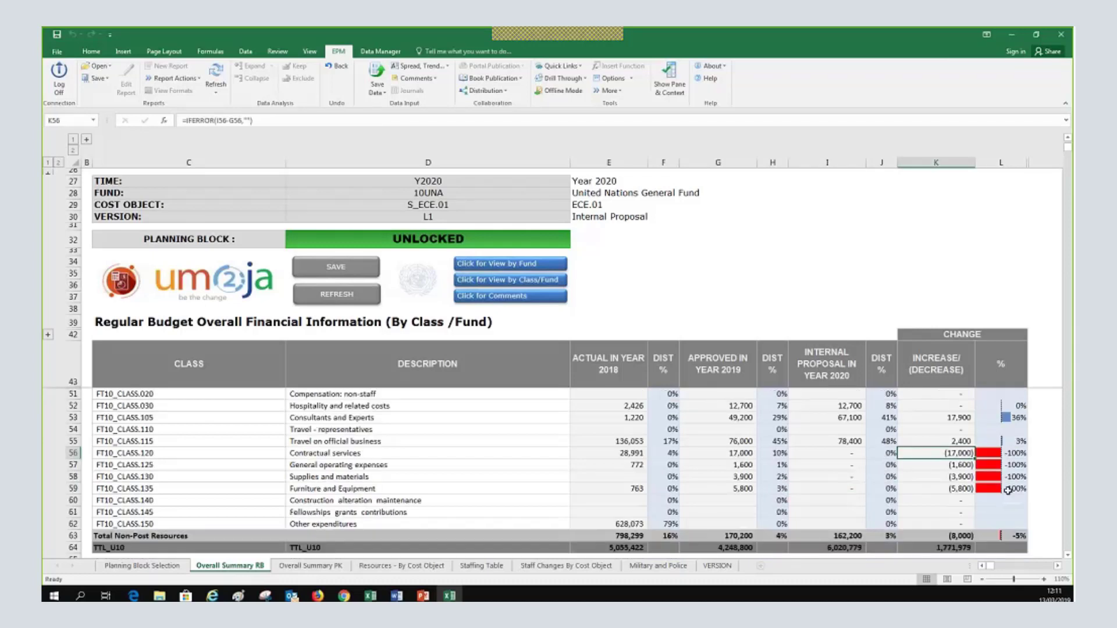
pyautogui.scroll(1, 1008, 490)
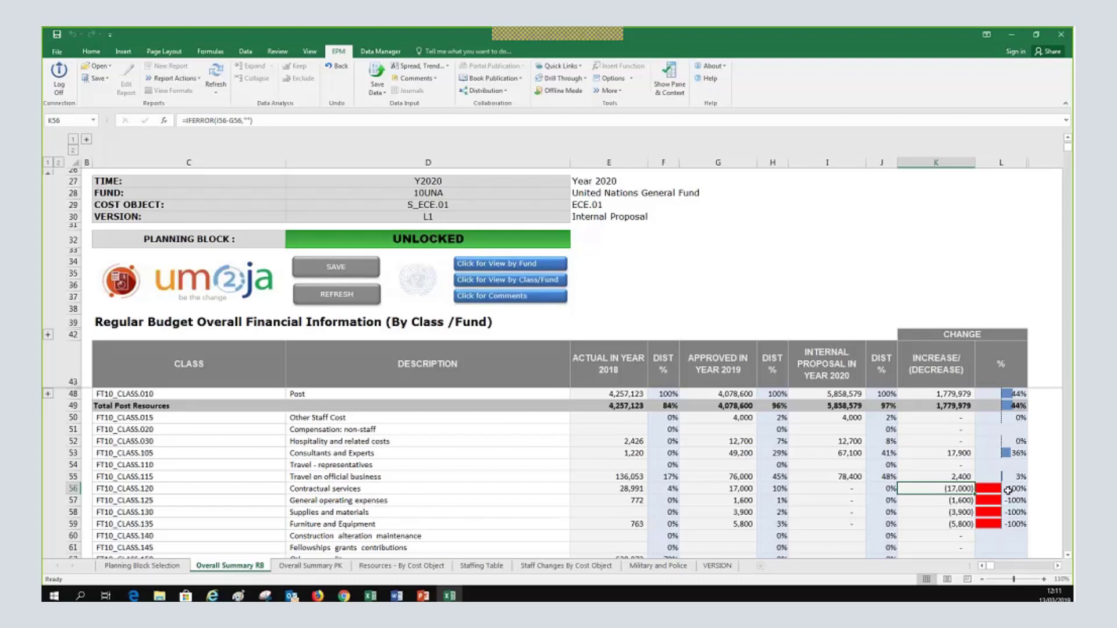
pyautogui.scroll(-1, 1008, 490)
pyautogui.scroll(-1, 1008, 490)
pyautogui.scroll(1, 1008, 491)
pyautogui.scroll(-1, 1007, 491)
pyautogui.scroll(-4, 1008, 490)
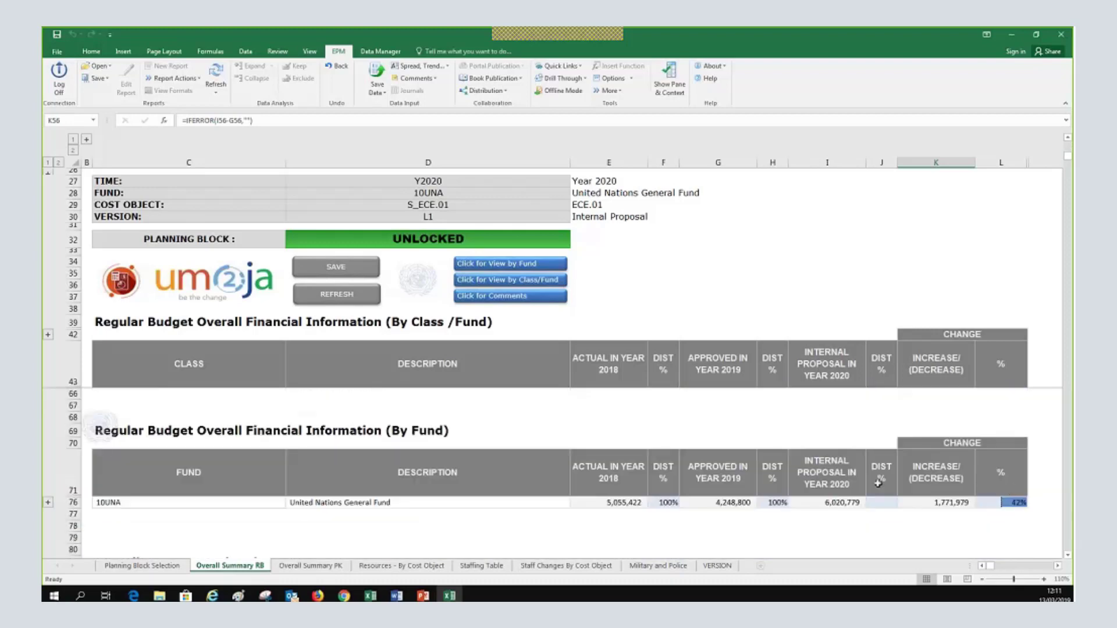
pyautogui.scroll(1, 784, 495)
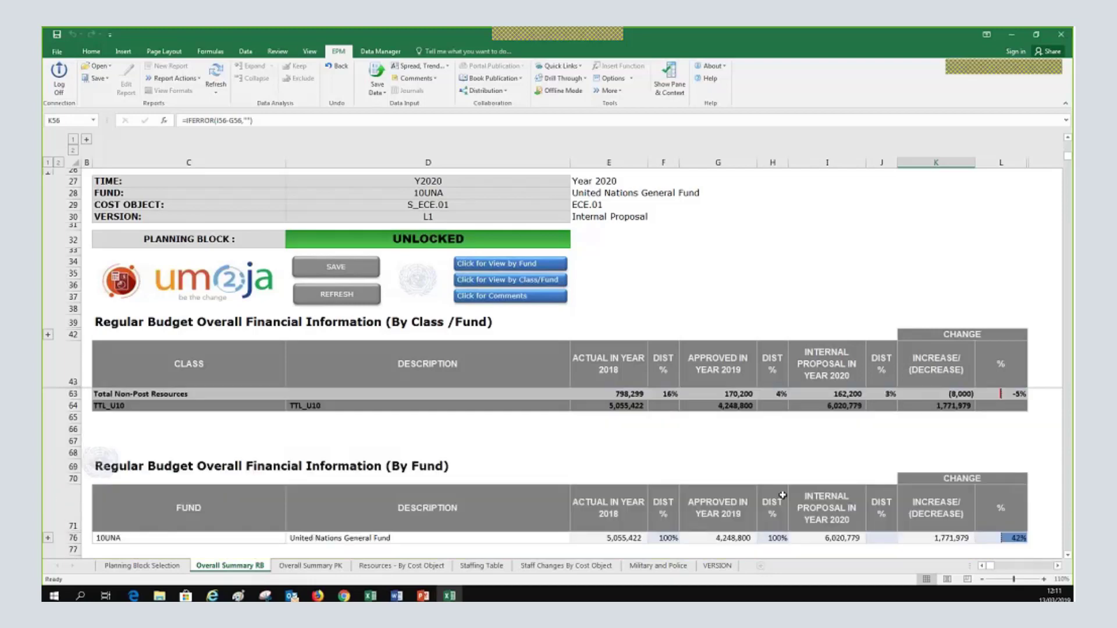
pyautogui.scroll(-8, 783, 495)
pyautogui.scroll(6, 782, 495)
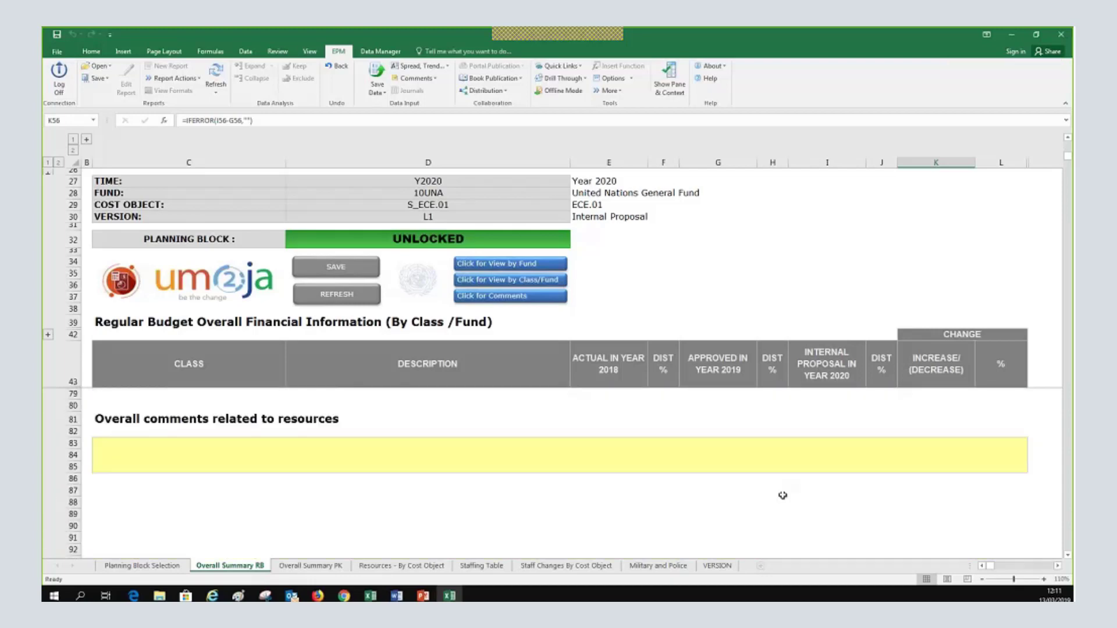
pyautogui.scroll(7, 782, 495)
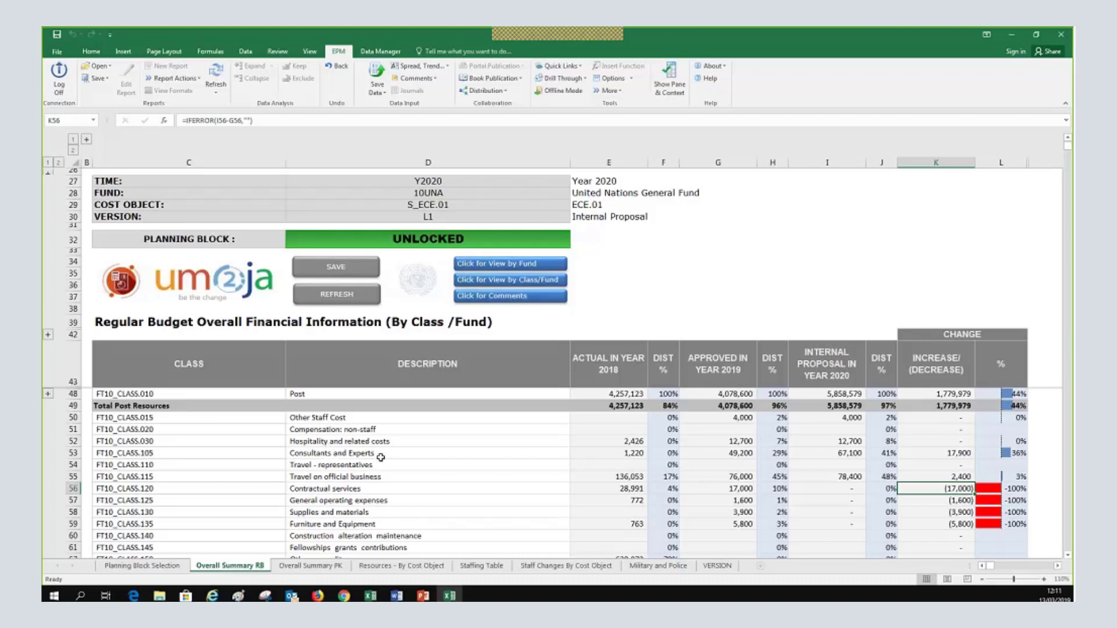
# Expand Consultants and Experts into Ad hoc expert groups and Consultants, and review the rows
pyautogui.click(133, 454)
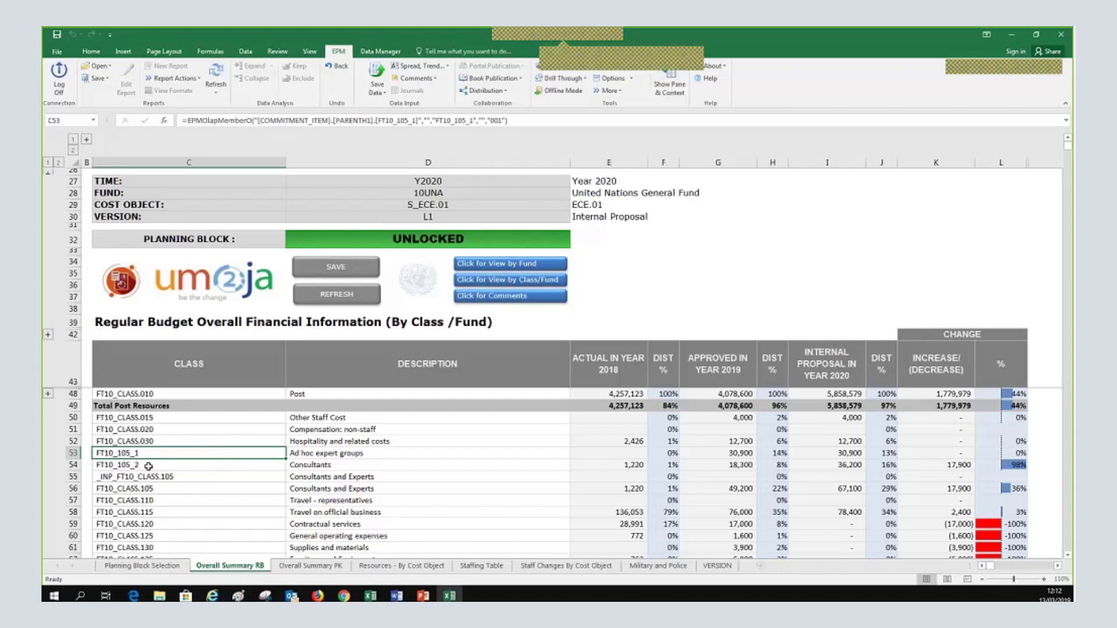
pyautogui.click(148, 465)
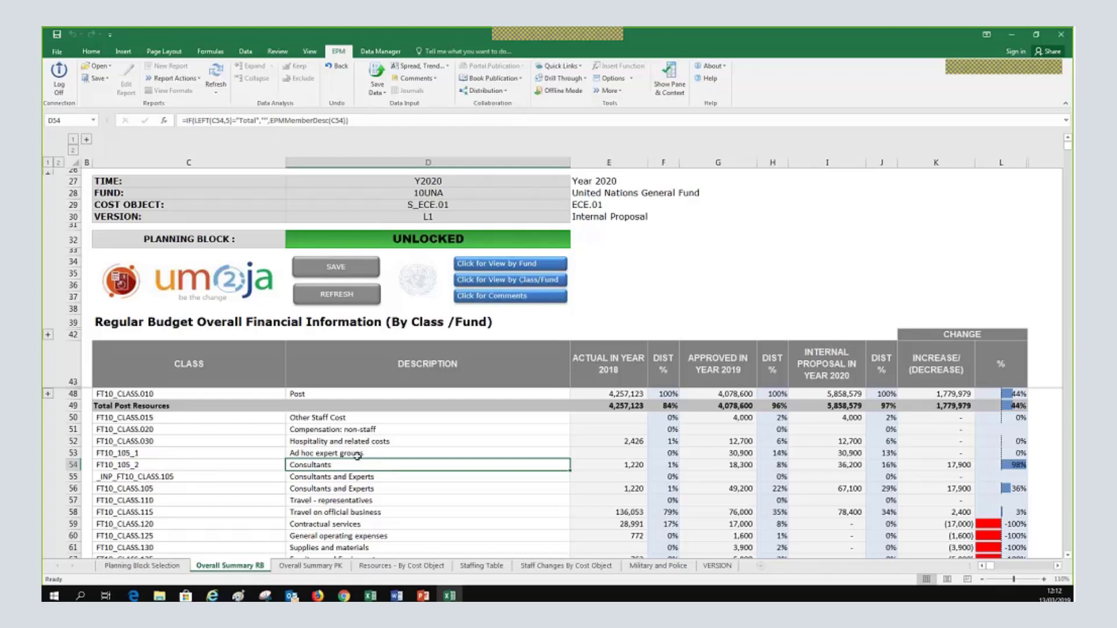
pyautogui.click(378, 454)
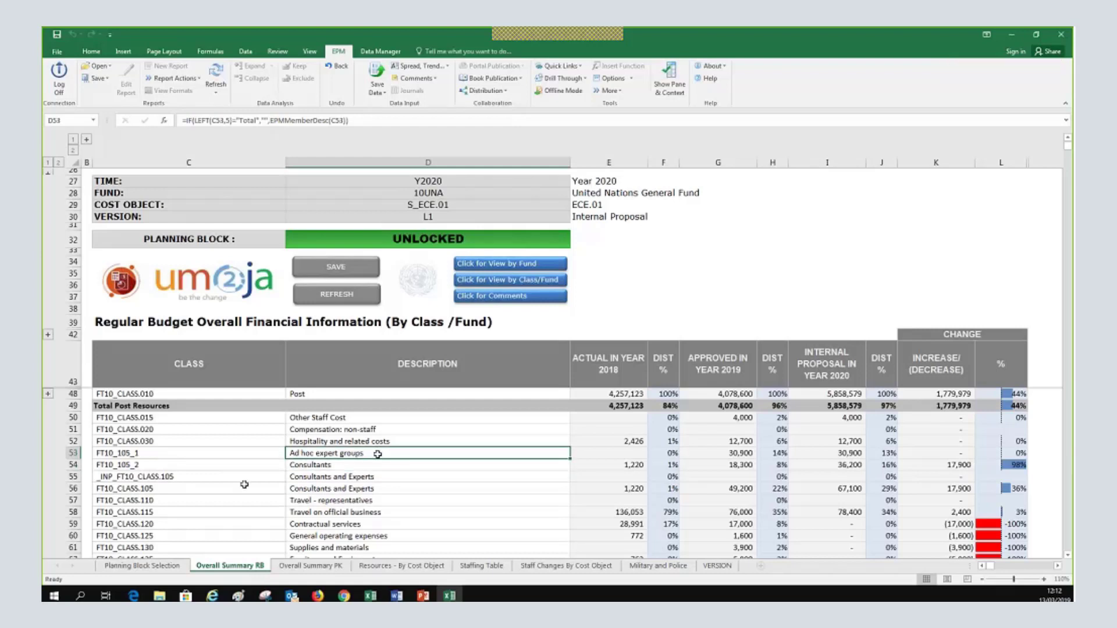
pyautogui.click(288, 487)
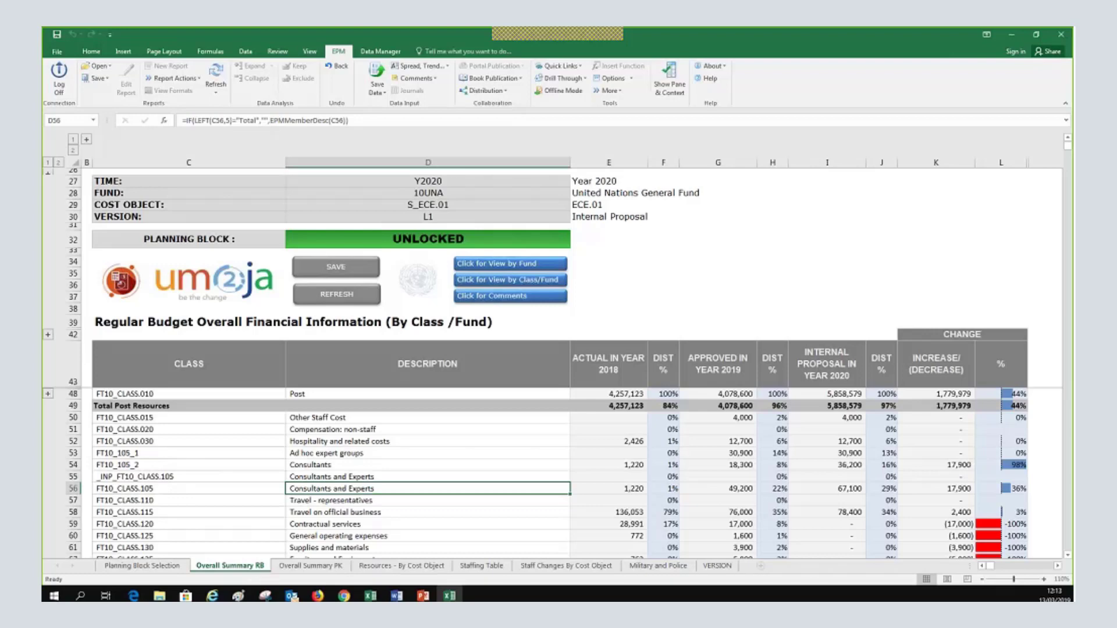
pyautogui.scroll(-4, 462, 418)
pyautogui.scroll(3, 397, 490)
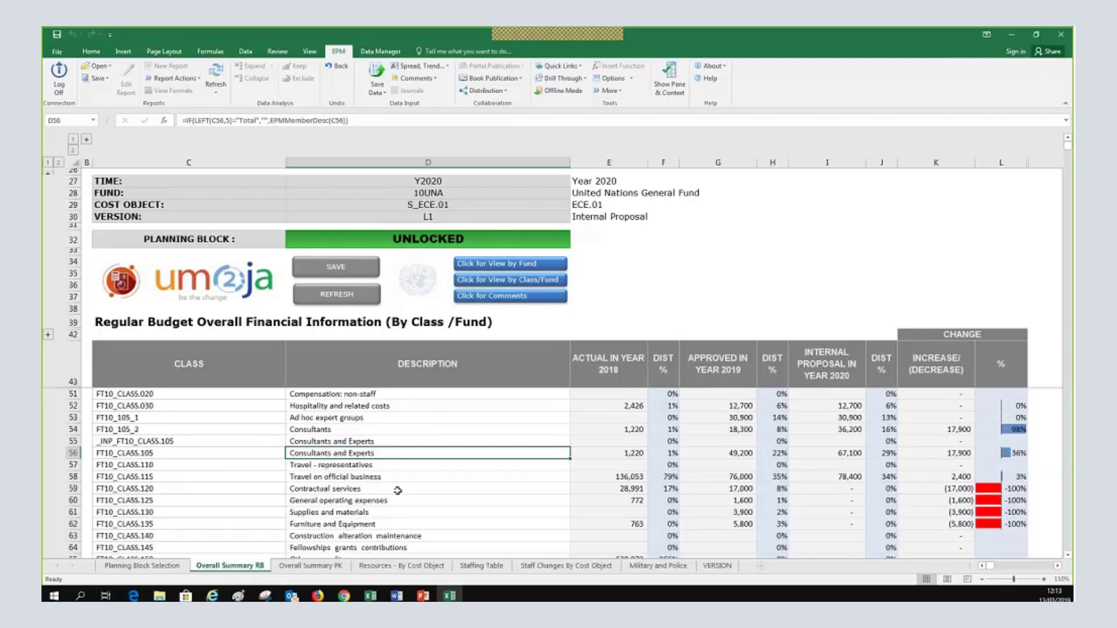
pyautogui.scroll(1, 397, 491)
pyautogui.scroll(-2, 397, 490)
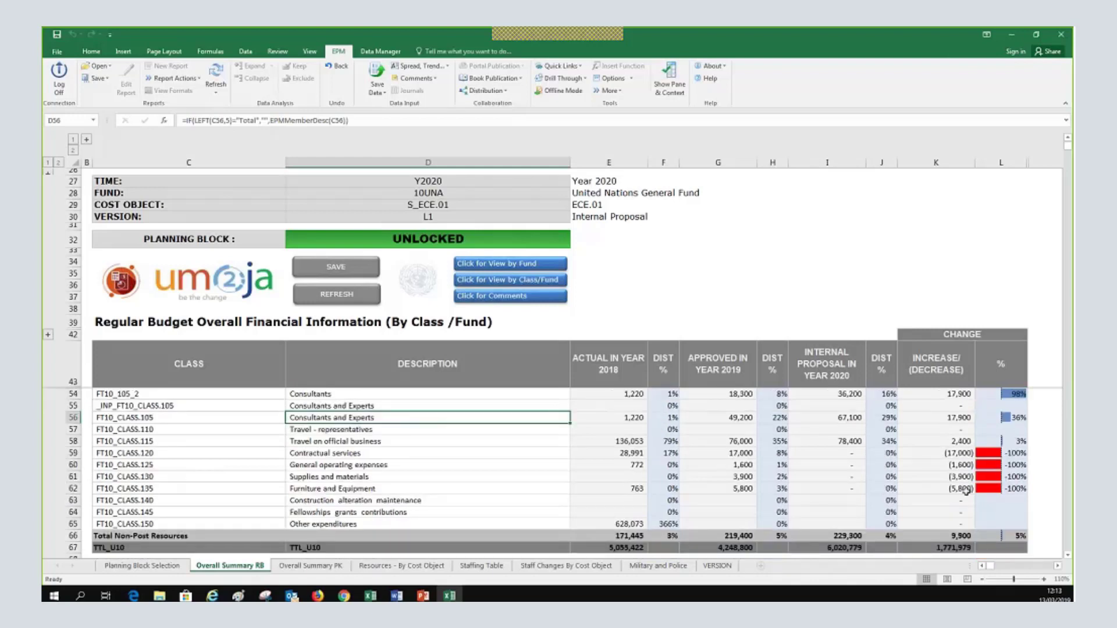
pyautogui.scroll(2, 965, 490)
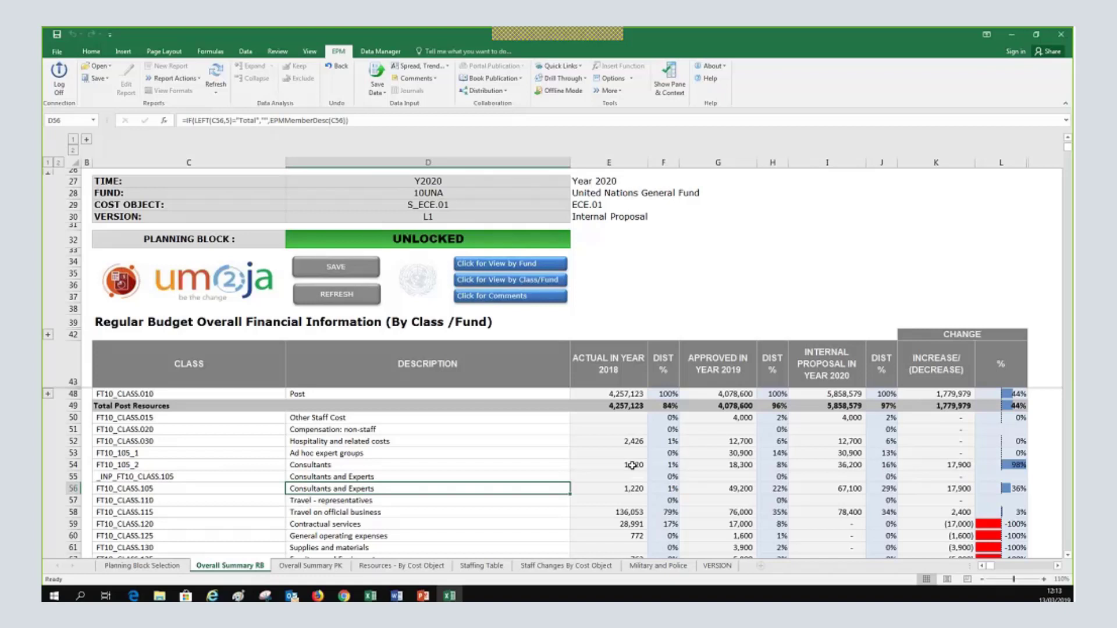
pyautogui.click(469, 206)
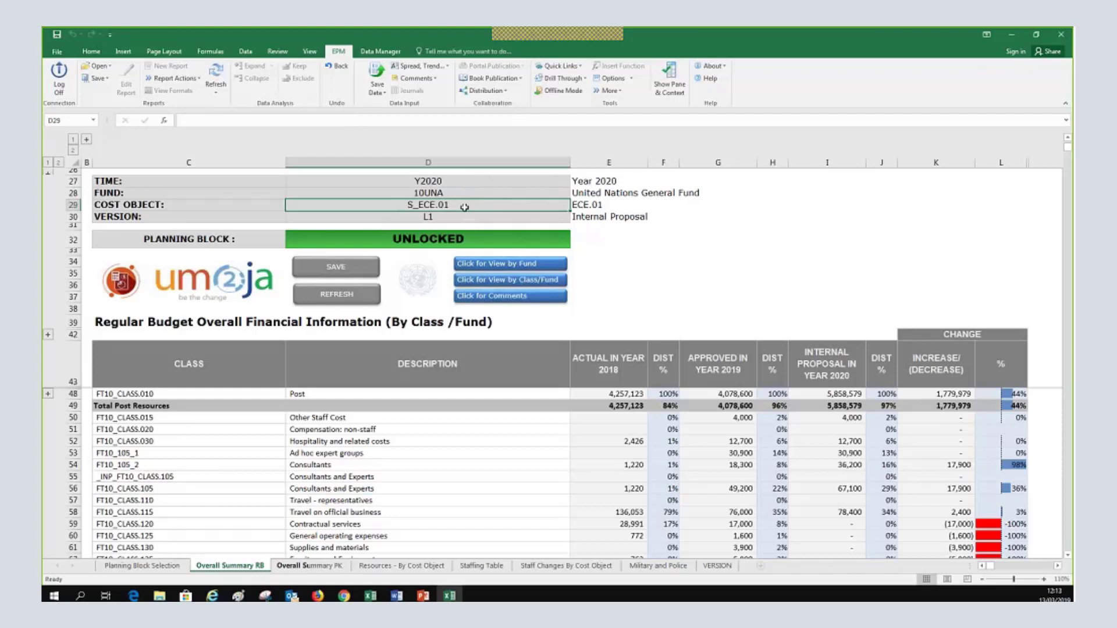
# Switch to the Resources - By Cost Object sheet, after a brief return to Overall Summary RB
pyautogui.click(423, 567)
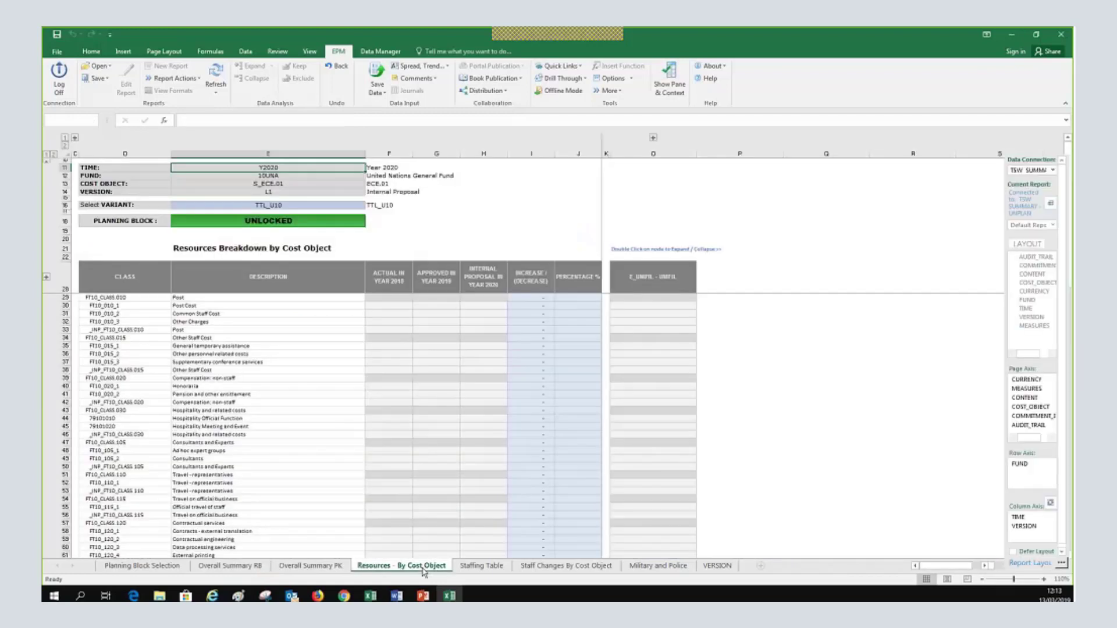
pyautogui.click(252, 567)
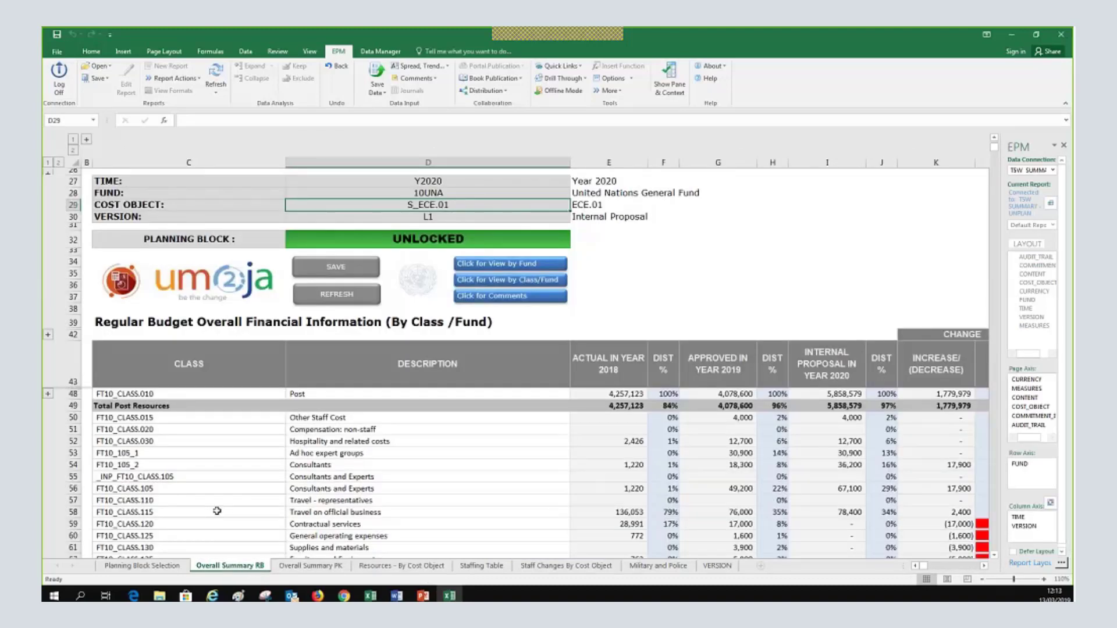
pyautogui.click(400, 566)
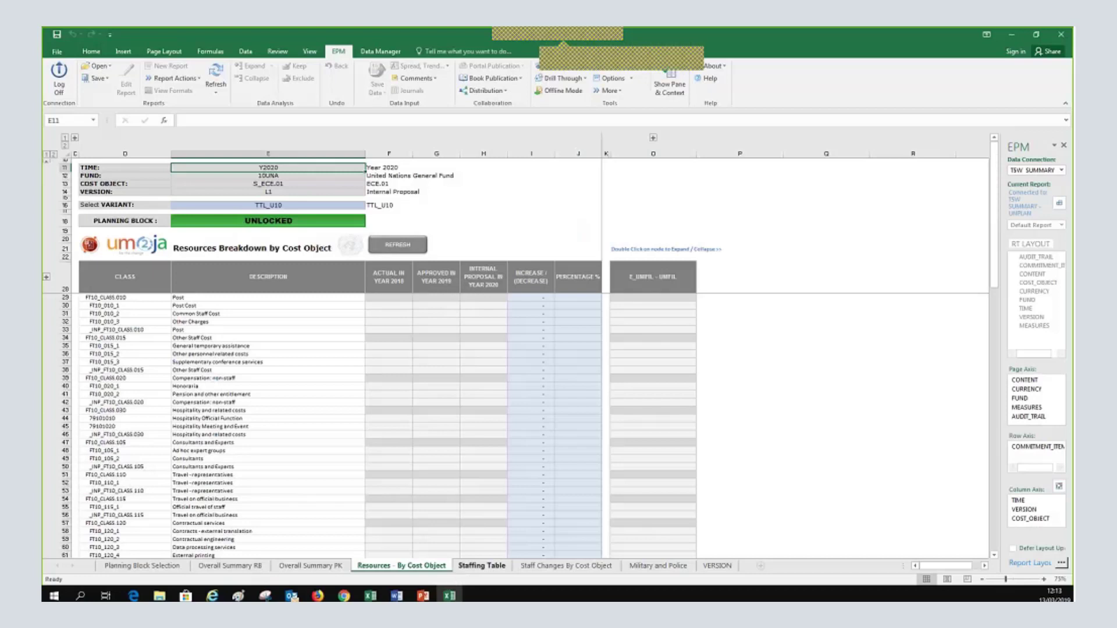
# Refresh the Resources Breakdown table, which now shows 2020 Post at 5,858,579, up 44%
pyautogui.click(408, 248)
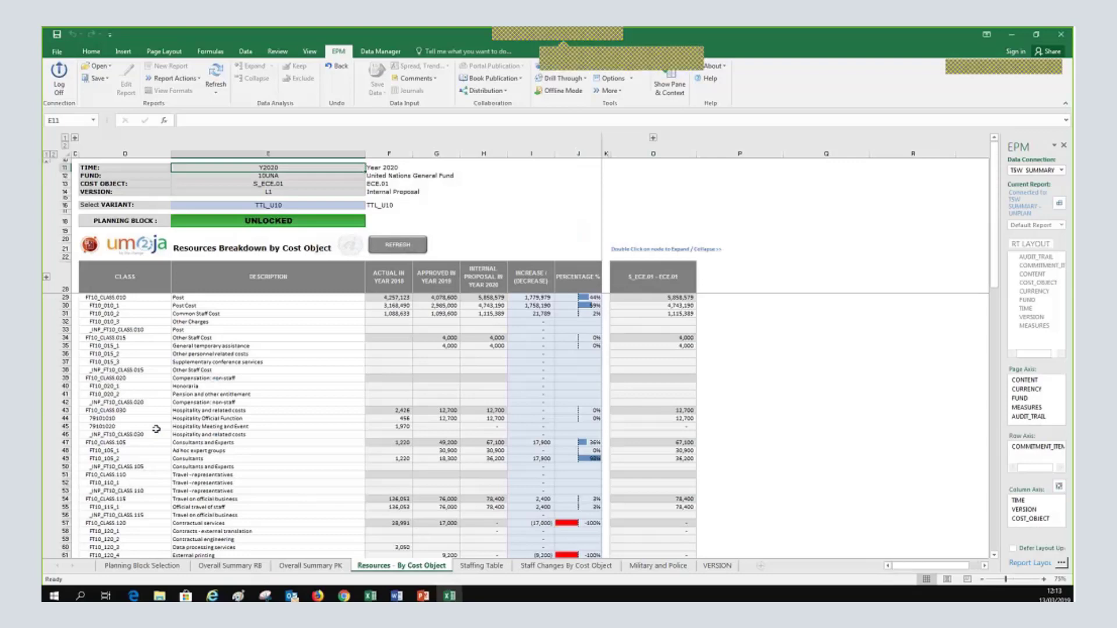
pyautogui.scroll(-3, 937, 575)
pyautogui.scroll(3, 982, 583)
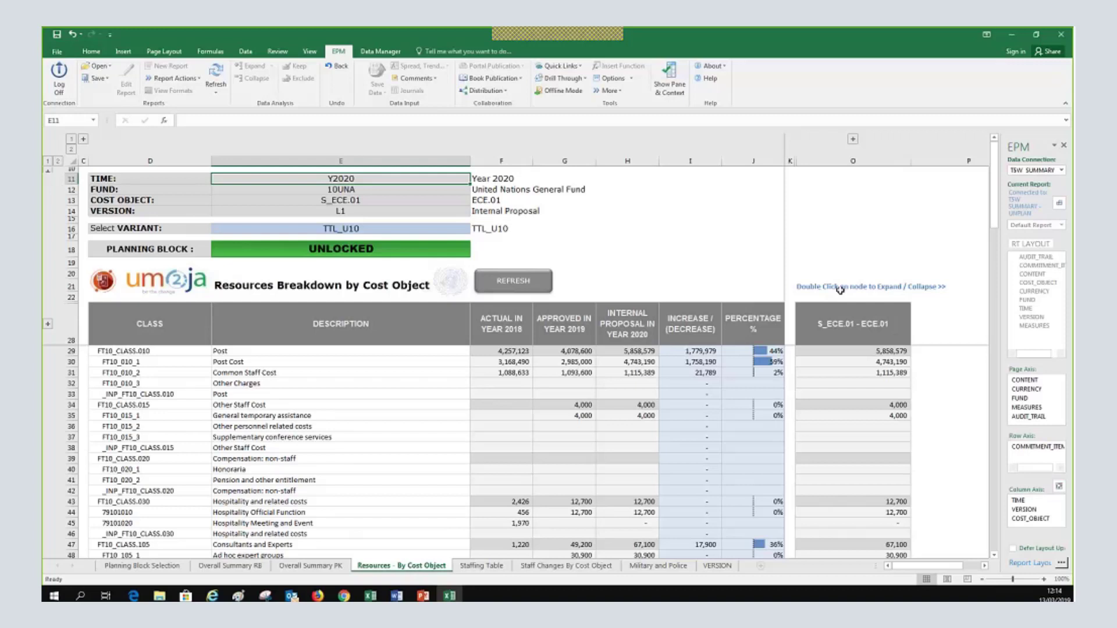
# Expand ECE.01 into Executive Secretary (5,176,948) and Information Unit (681,630), zoomed to 90%
pyautogui.click(838, 326)
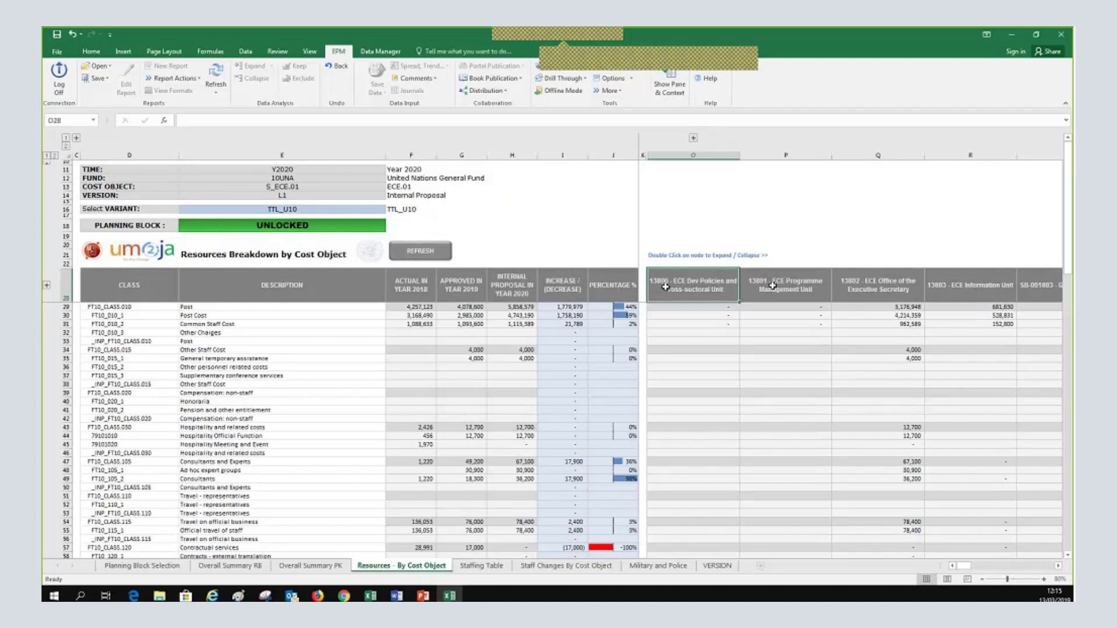
pyautogui.click(874, 291)
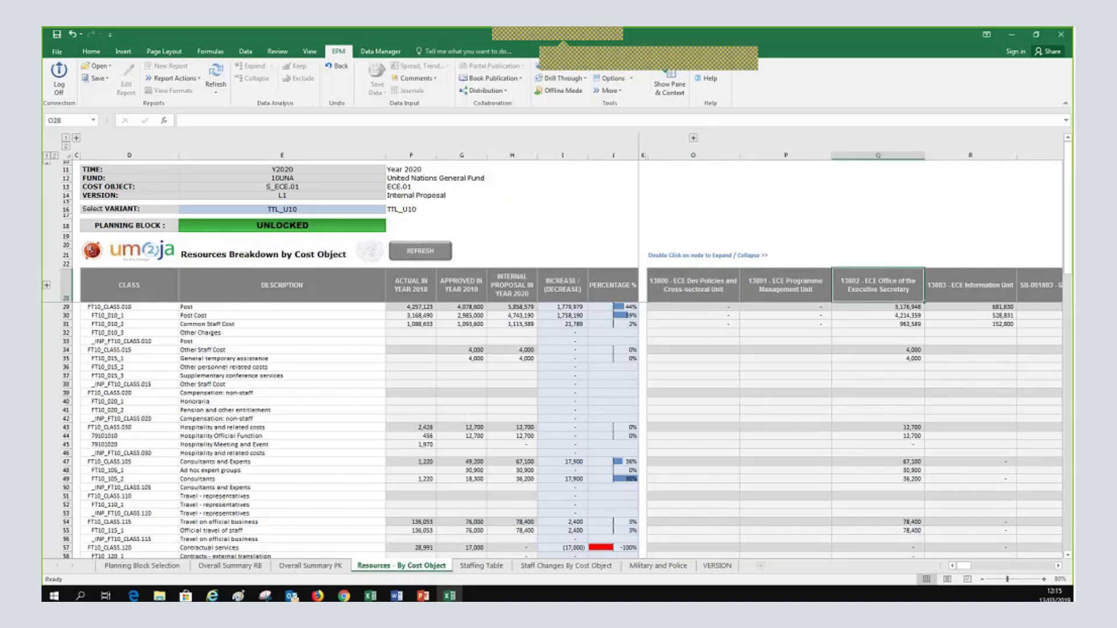
pyautogui.click(1043, 578)
pyautogui.click(1043, 578)
pyautogui.click(1042, 578)
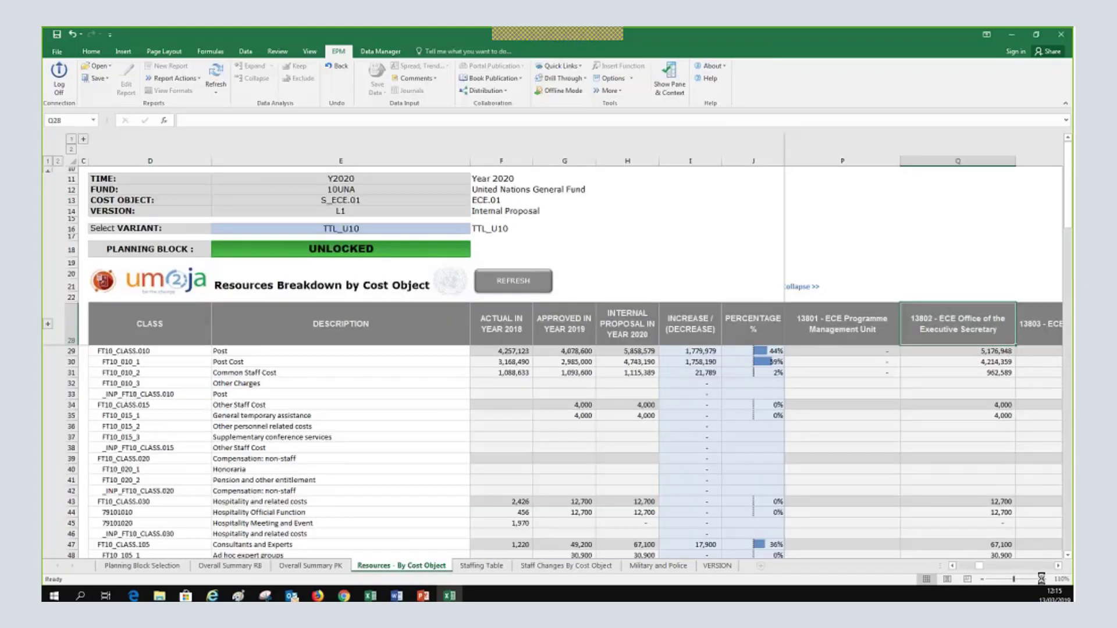
pyautogui.click(1056, 567)
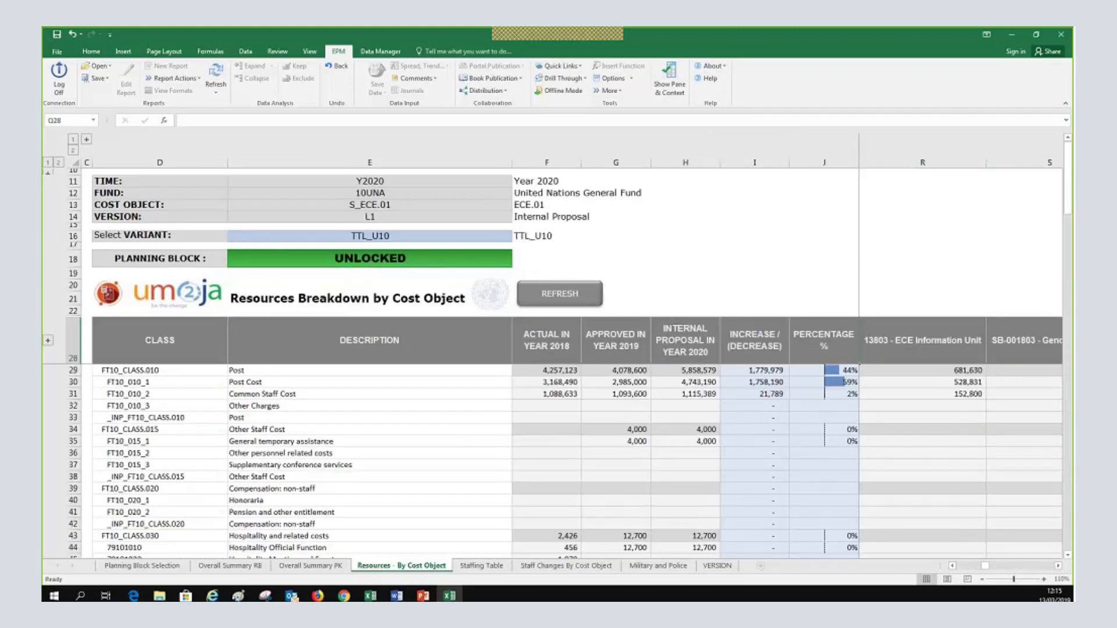
pyautogui.click(953, 566)
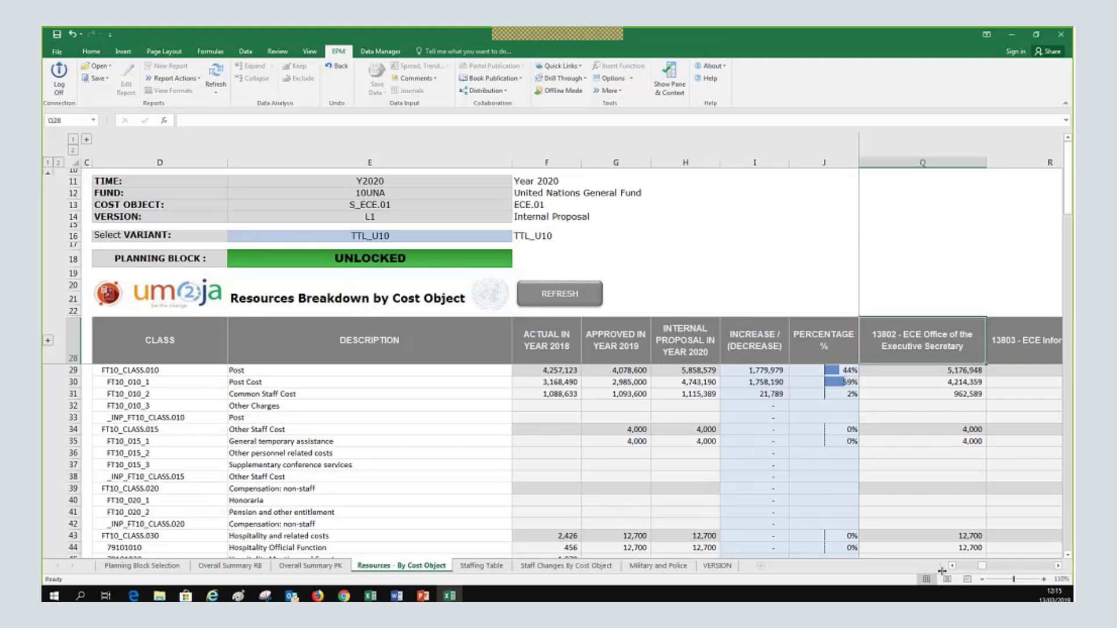
pyautogui.click(980, 581)
pyautogui.click(981, 581)
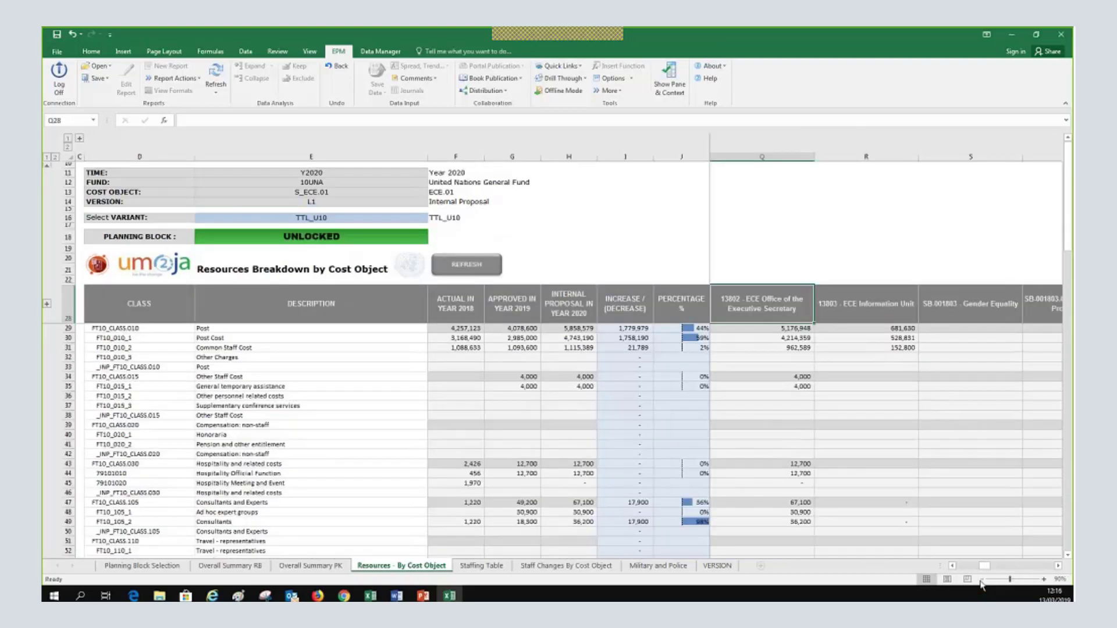
pyautogui.press('Right')
pyautogui.click(789, 303)
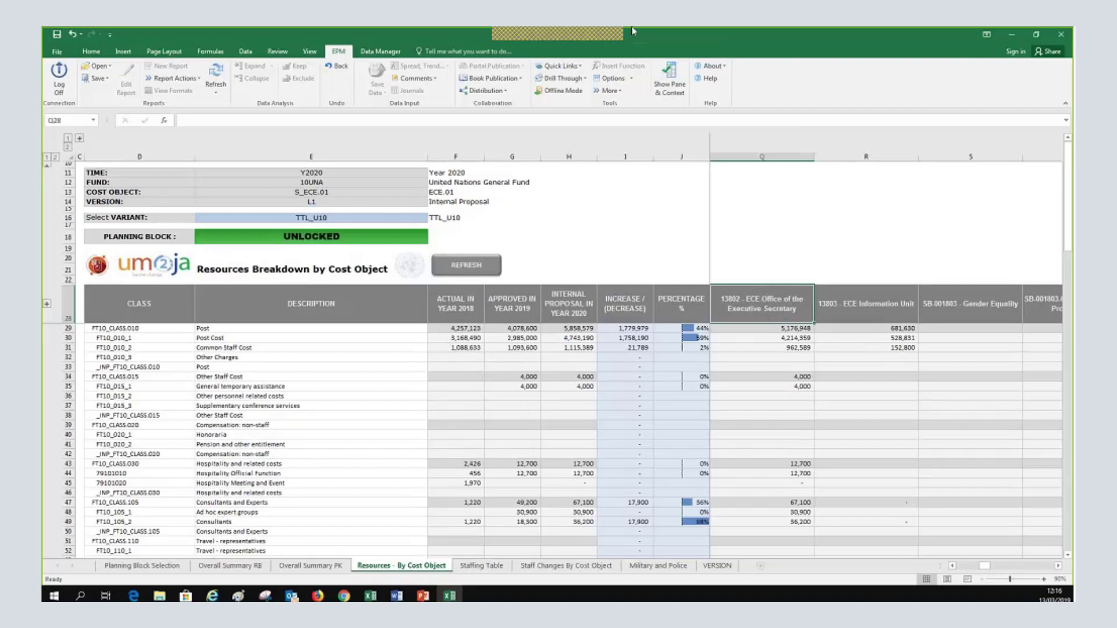
# Bring the Overall Summary RB sheet back up in the workbook
pyautogui.click(671, 57)
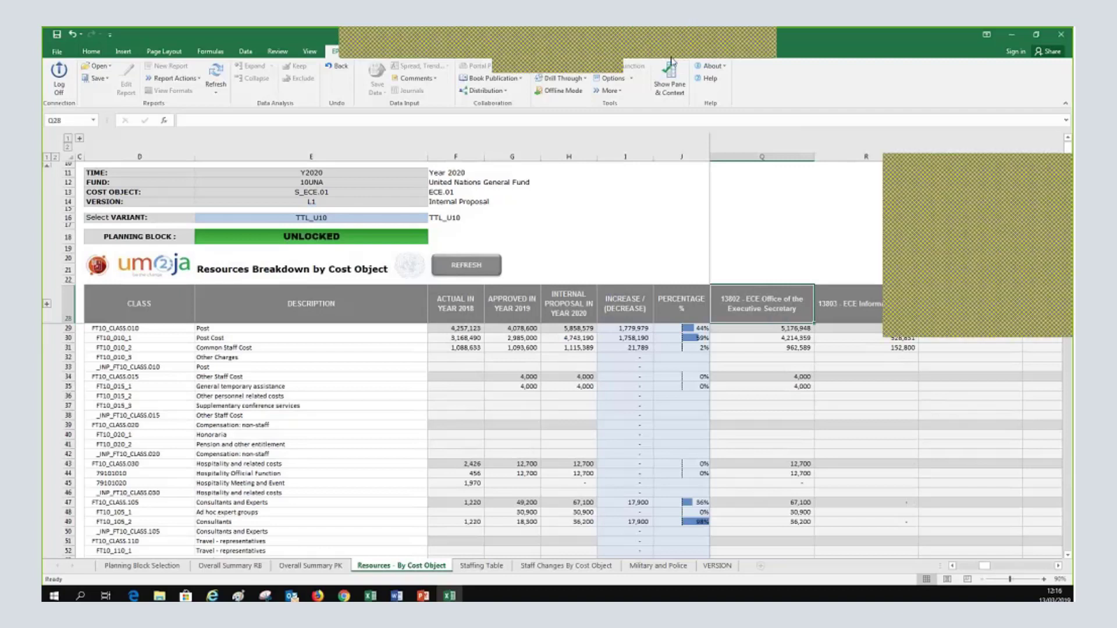
pyautogui.click(975, 169)
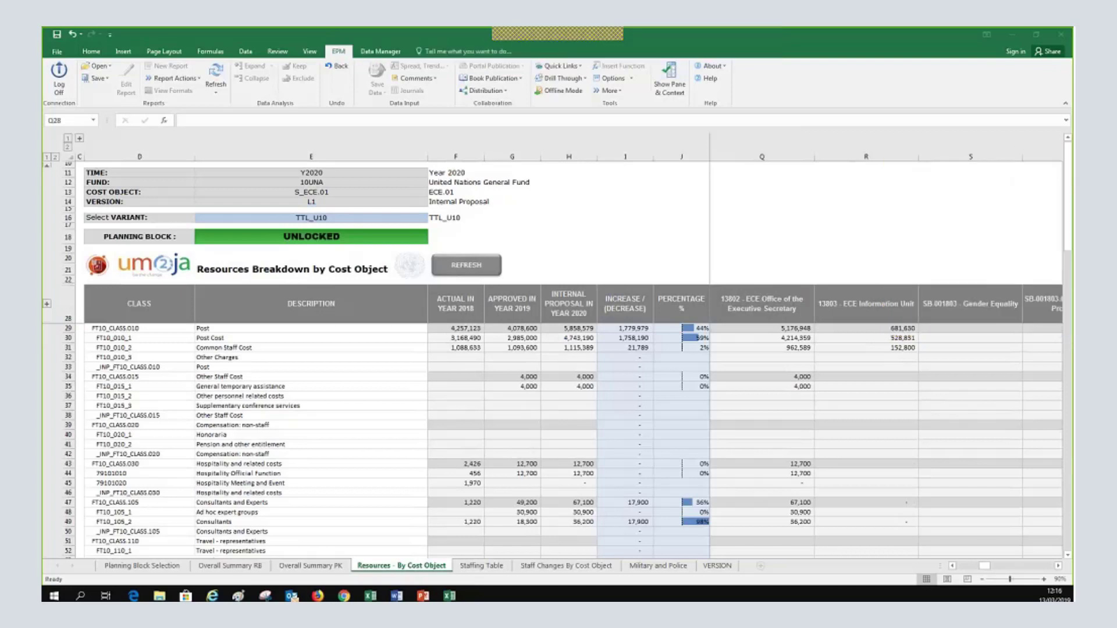
pyautogui.click(248, 568)
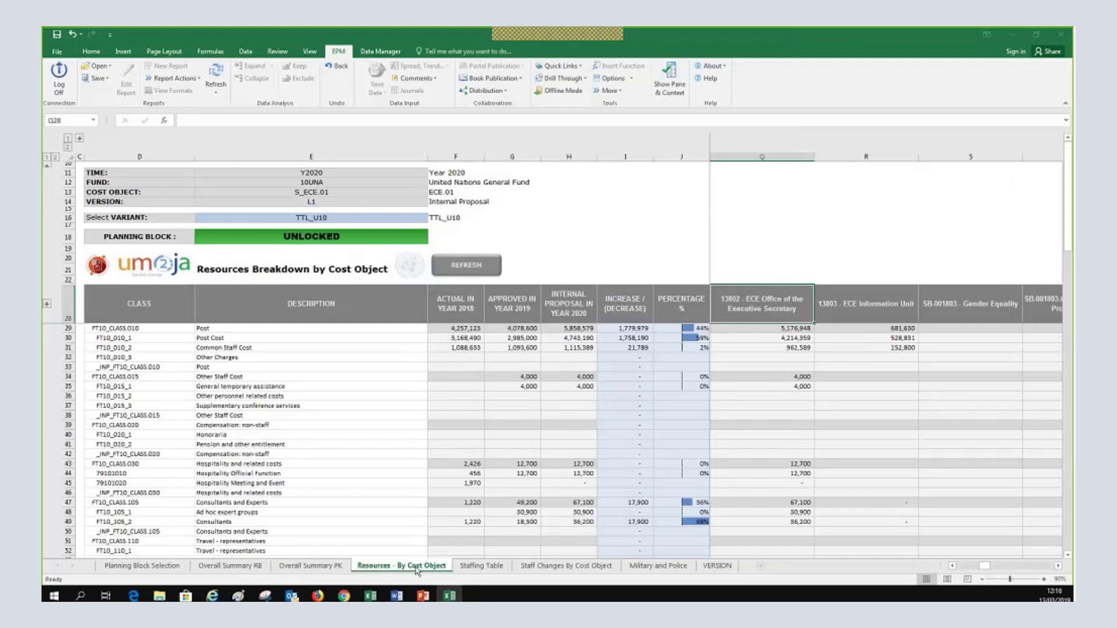
pyautogui.click(220, 569)
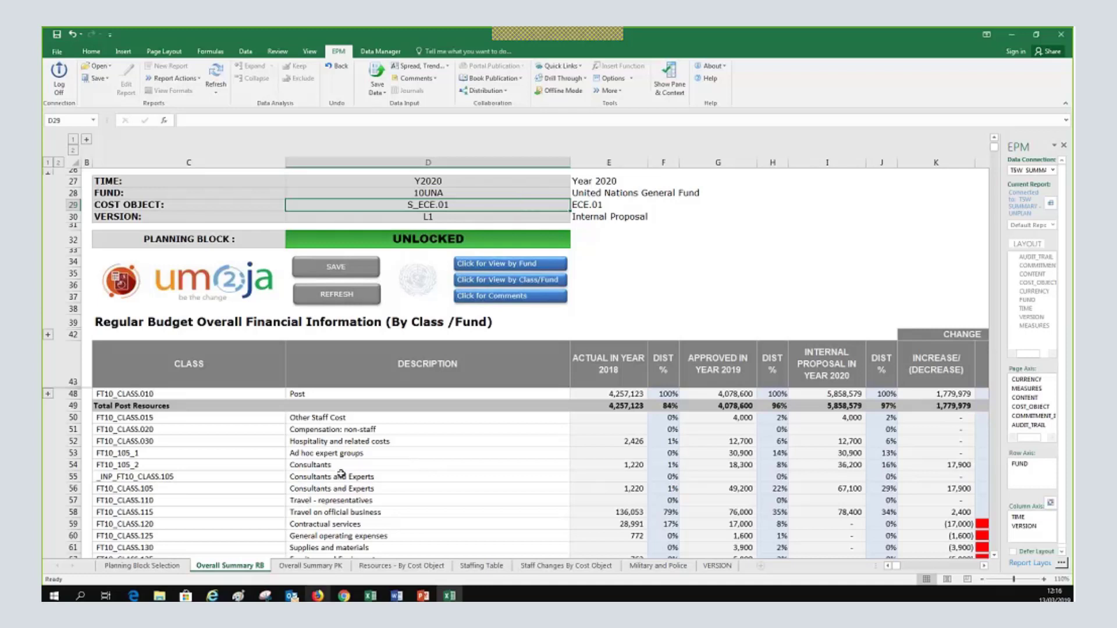
# Go back to Resources - By Cost Object, select the S_ECE.01 value, then switch to PowerPoint
pyautogui.click(411, 570)
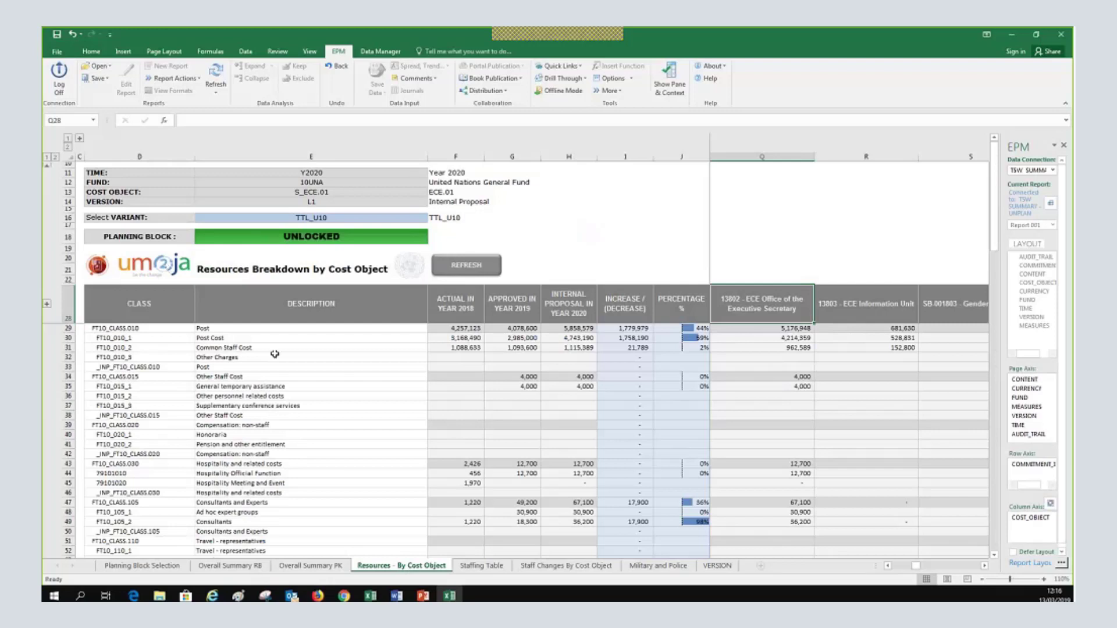
pyautogui.click(365, 194)
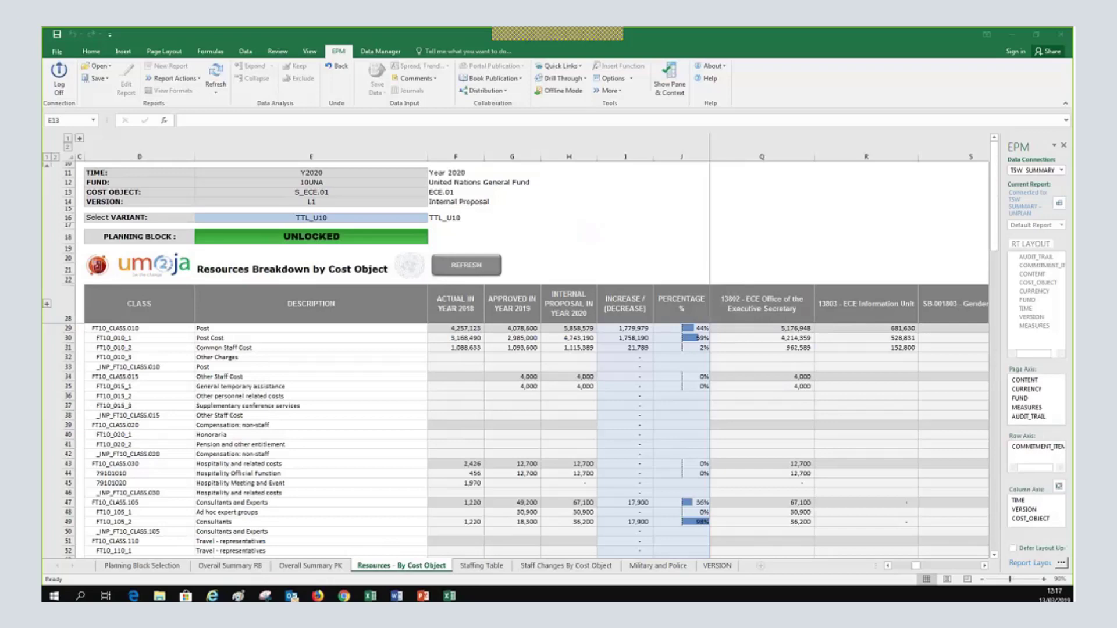
pyautogui.hotkey('alt', 'Tab')
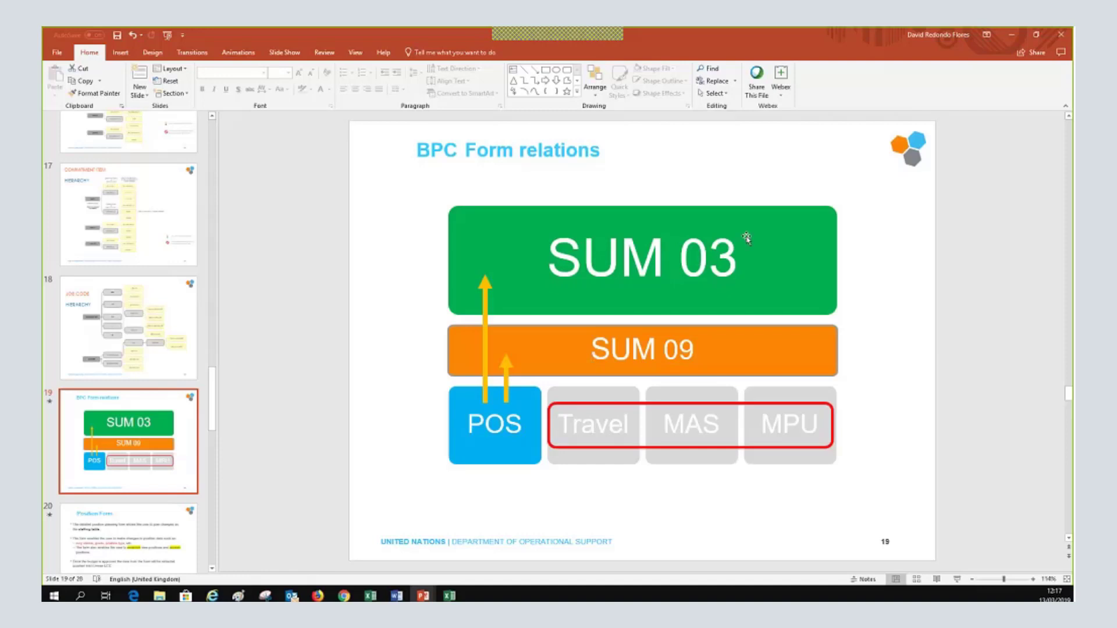
# Return to Excel and review the ECE.01 By Class/Fund figures on the Overall Summary RB sheet
pyautogui.hotkey('alt', 'Tab')
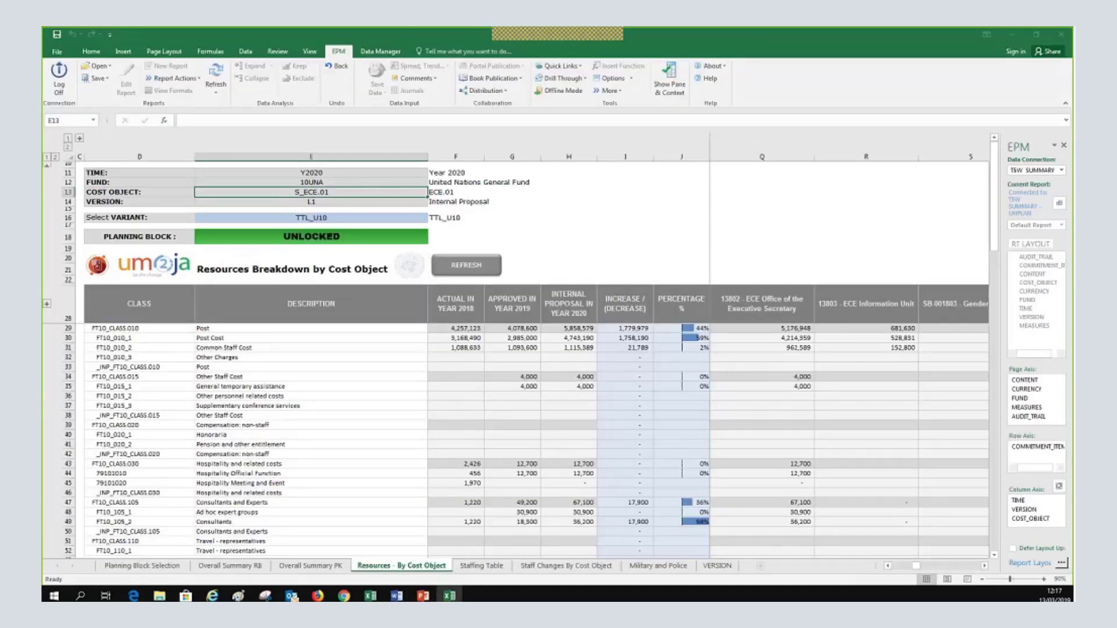
pyautogui.click(226, 562)
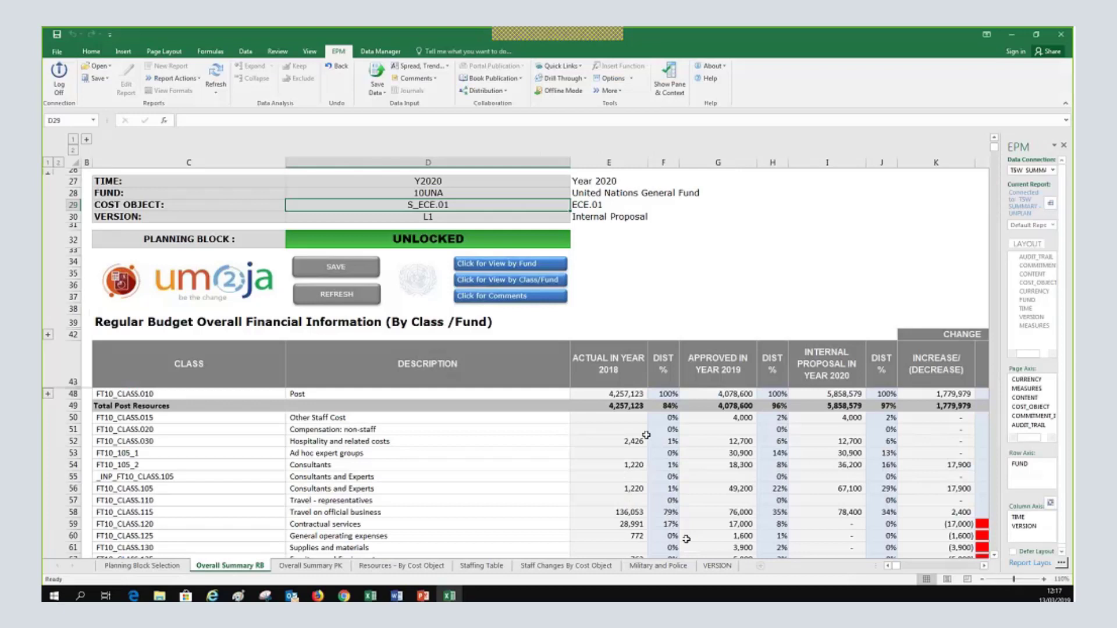
pyautogui.click(984, 568)
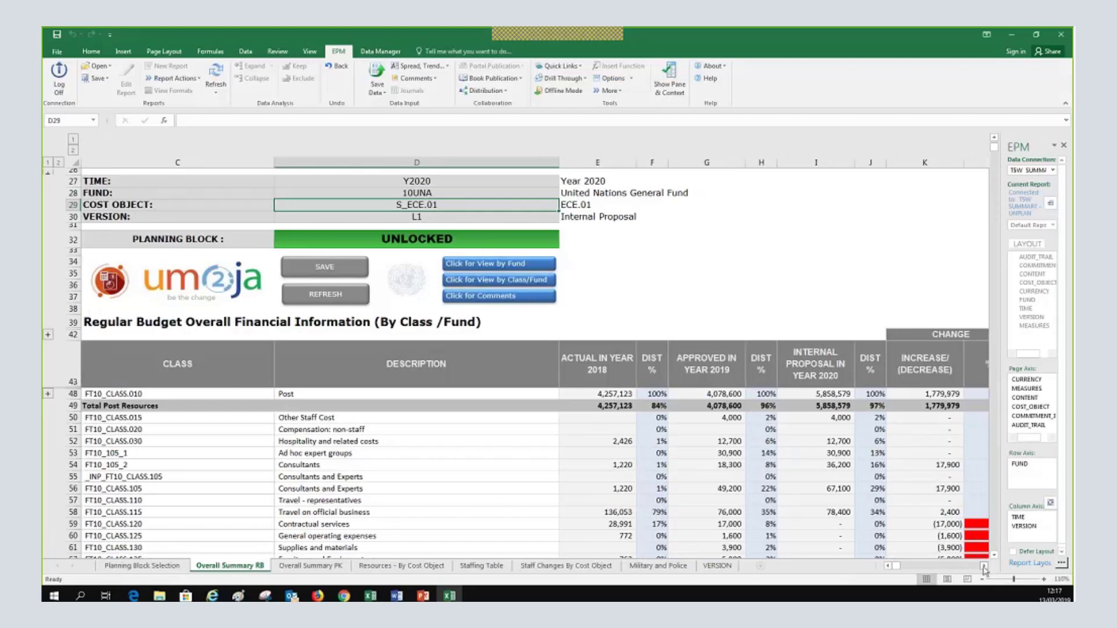
pyautogui.click(984, 568)
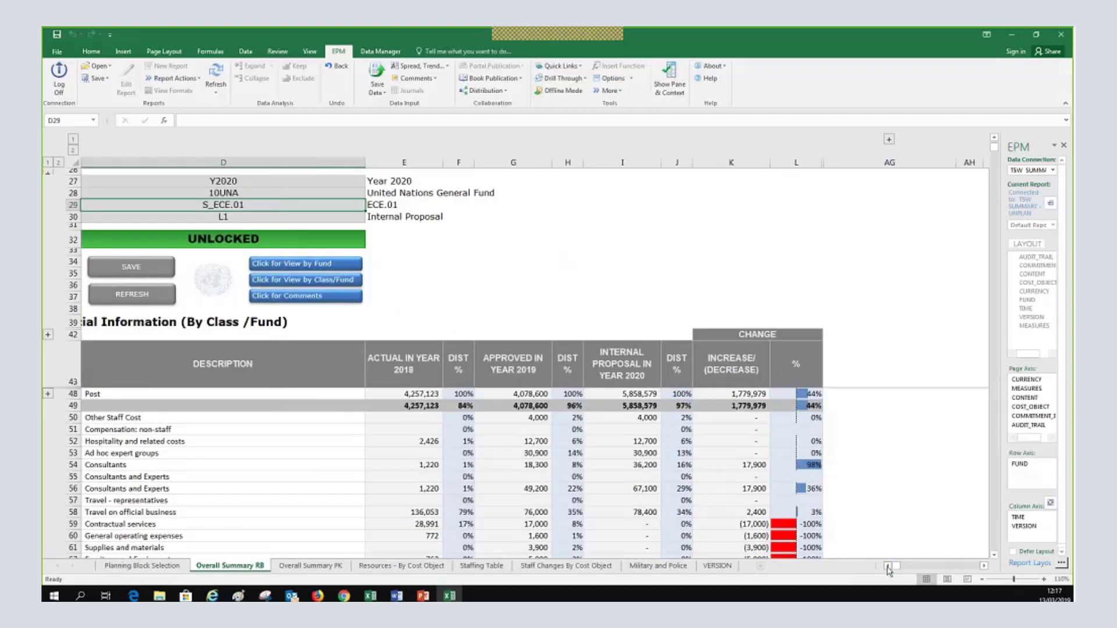
pyautogui.click(888, 566)
pyautogui.scroll(-1, 542, 487)
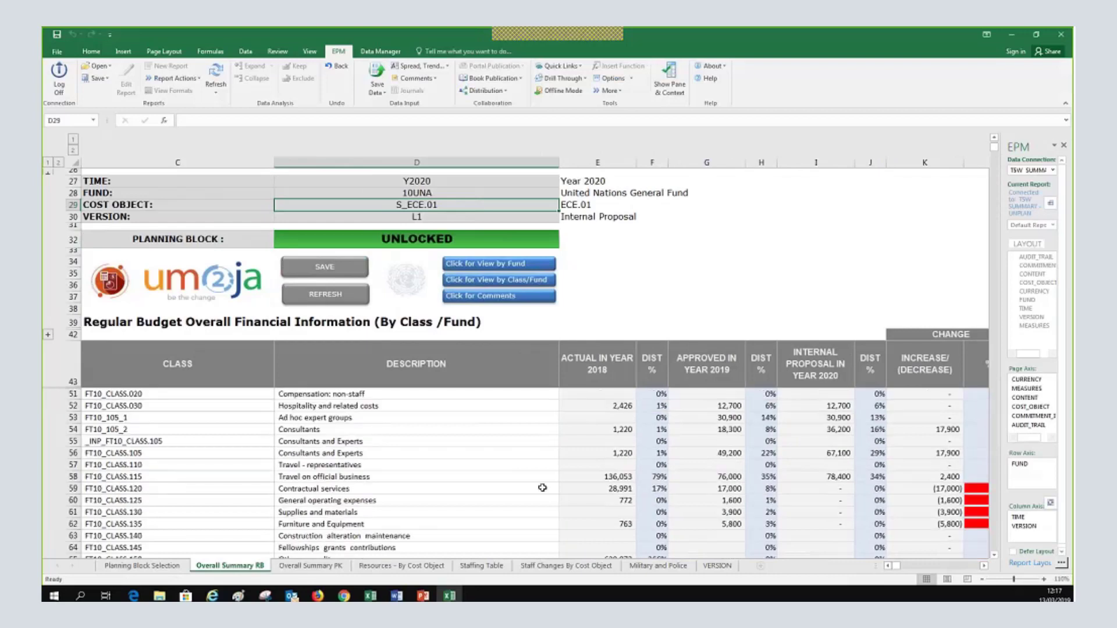
pyautogui.click(407, 569)
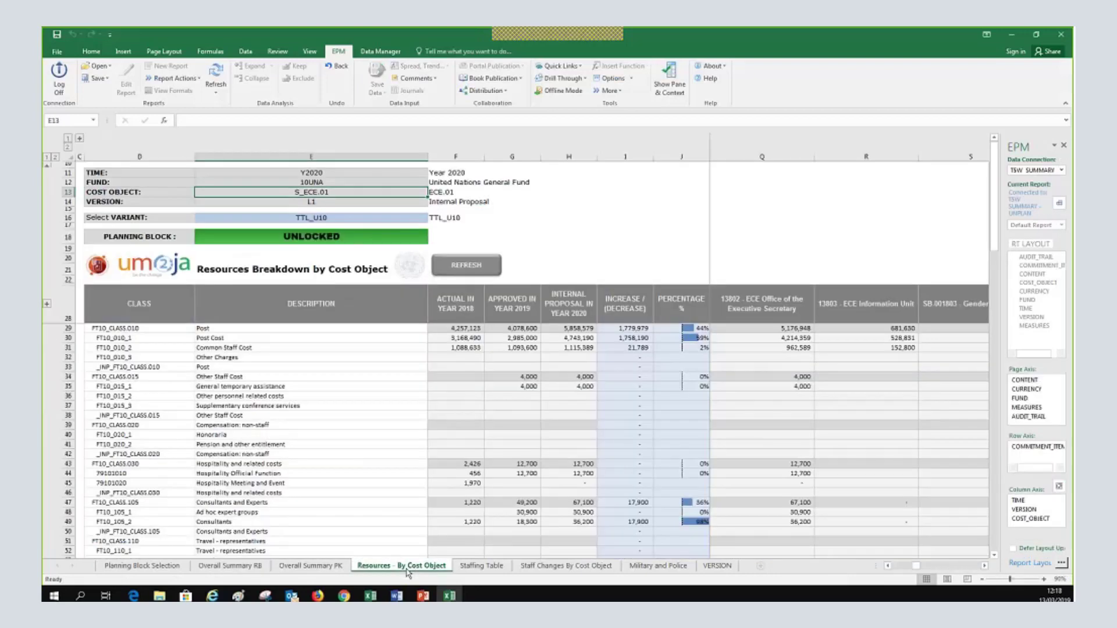
# Total the post figures for units 13802 (Q29:Q31) and 13803 (R29:R31), then check the 13800 column
pyautogui.click(798, 329)
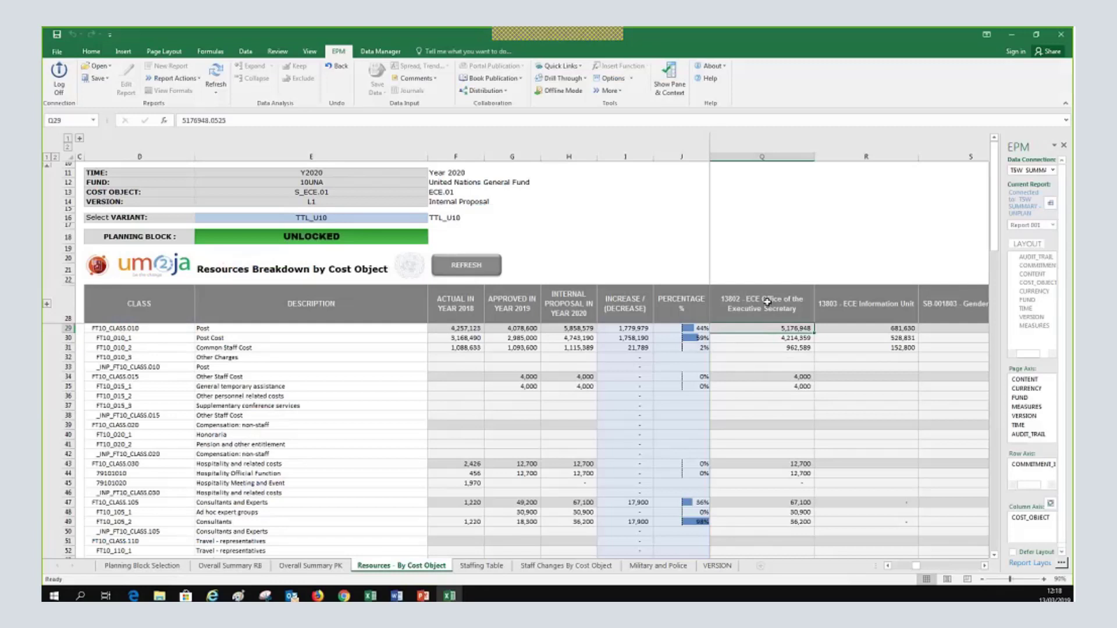
pyautogui.moveTo(795, 329); pyautogui.dragTo(797, 347)
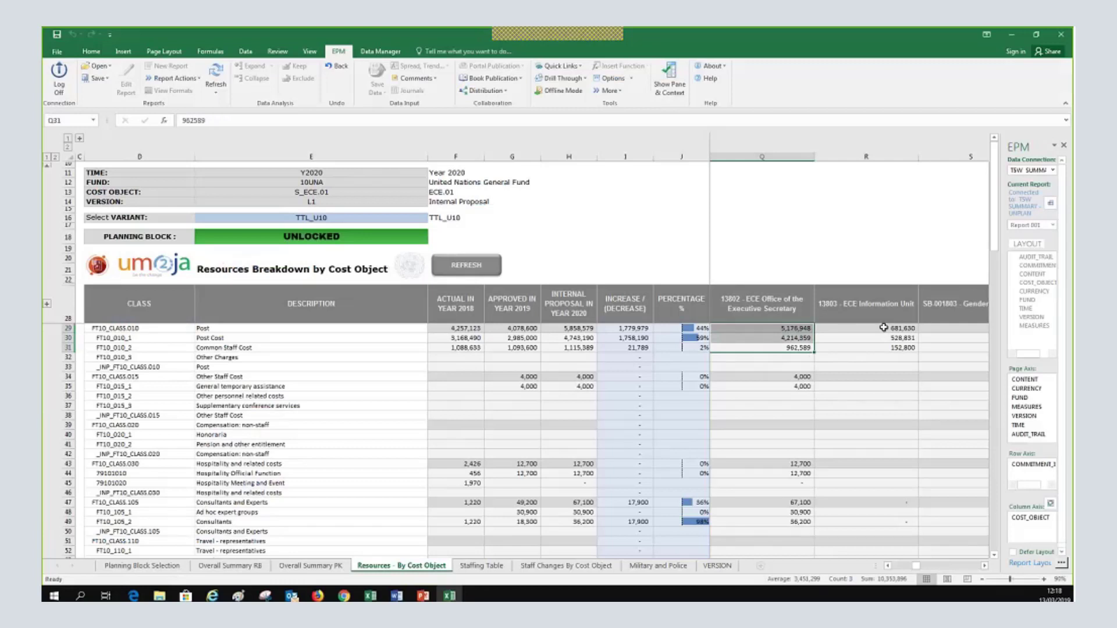
pyautogui.moveTo(888, 328); pyautogui.dragTo(884, 348)
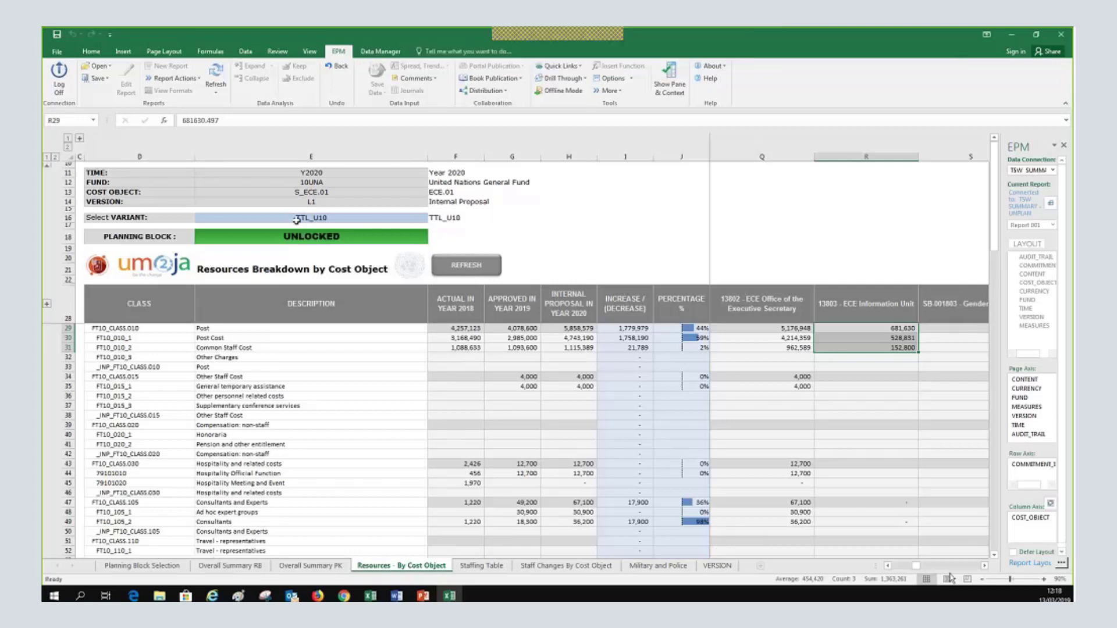
pyautogui.moveTo(914, 566); pyautogui.dragTo(894, 570)
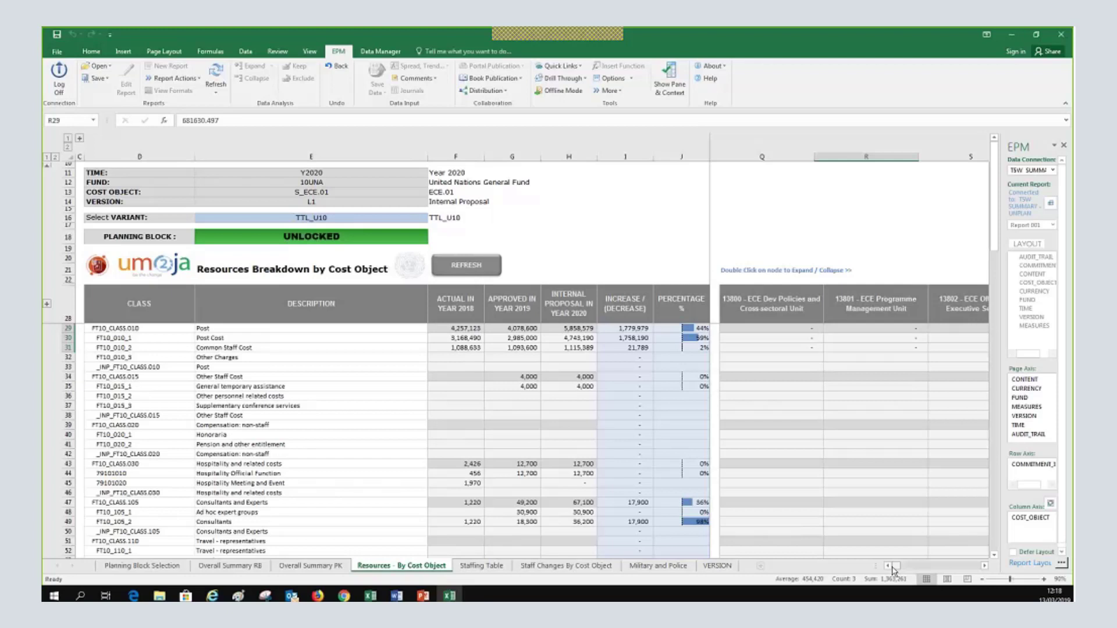
pyautogui.click(756, 298)
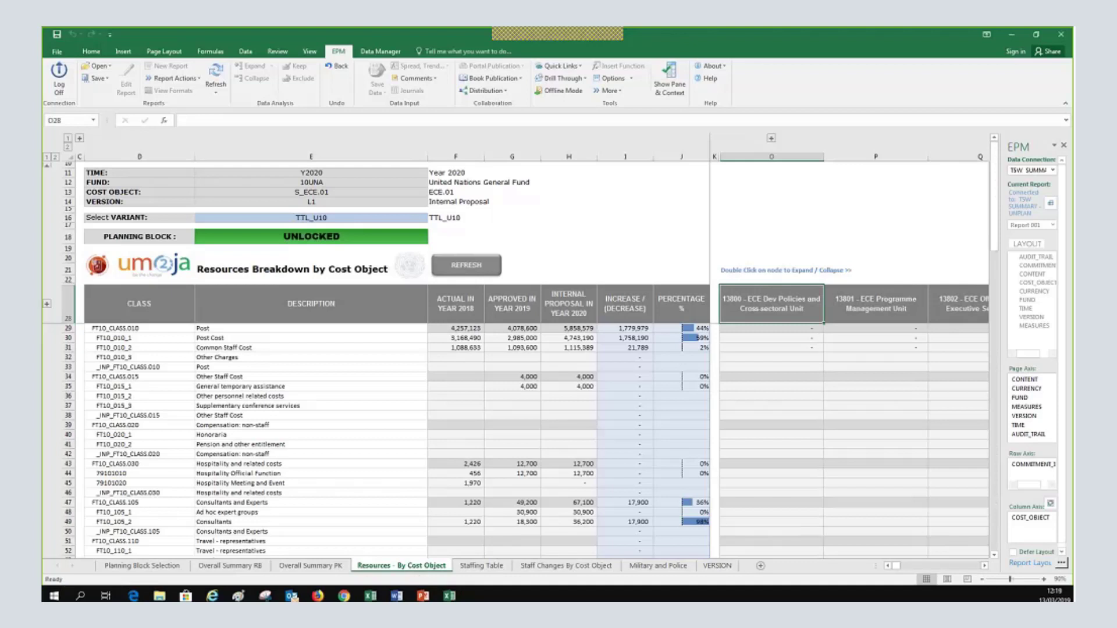
pyautogui.click(485, 570)
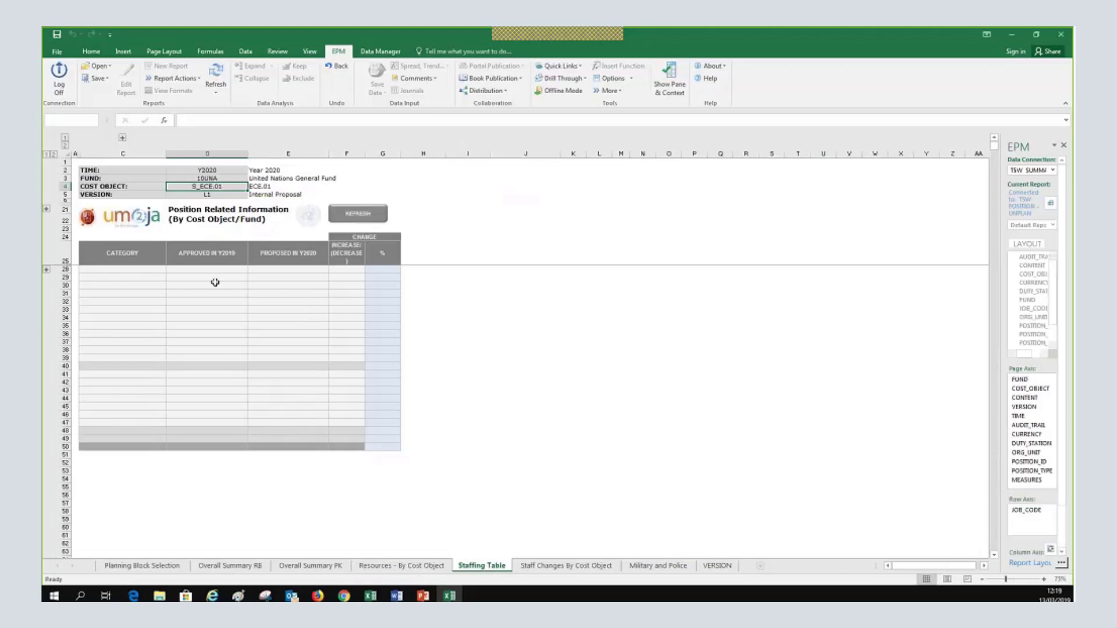
# Refresh the Staffing Table worksheet through EPM to load approved and proposed positions by grade
pyautogui.click(216, 93)
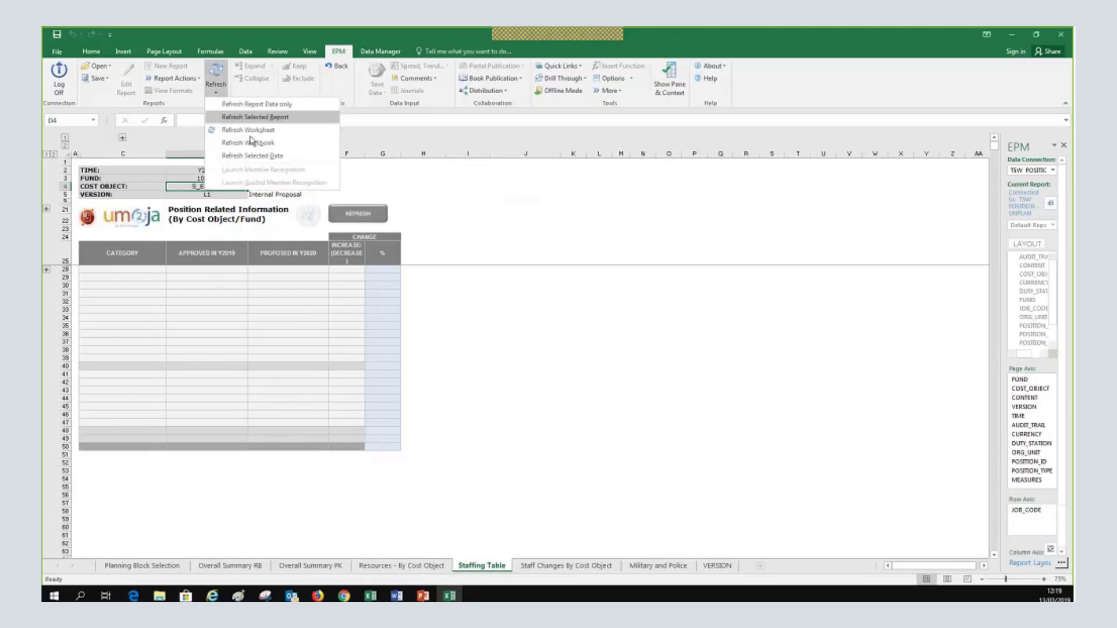
pyautogui.click(256, 132)
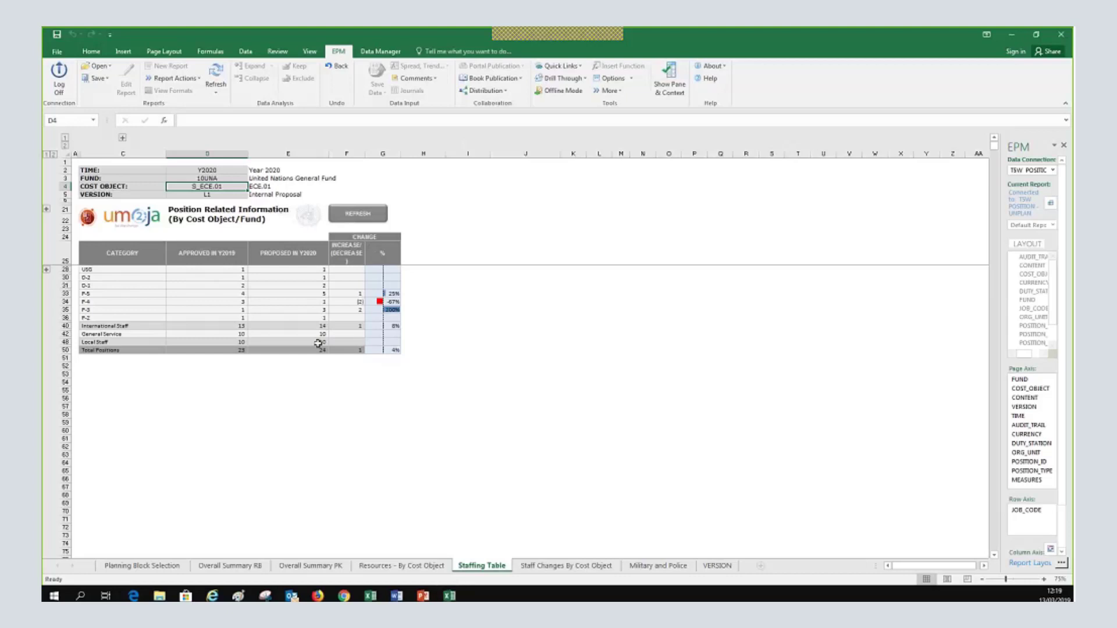
pyautogui.click(423, 595)
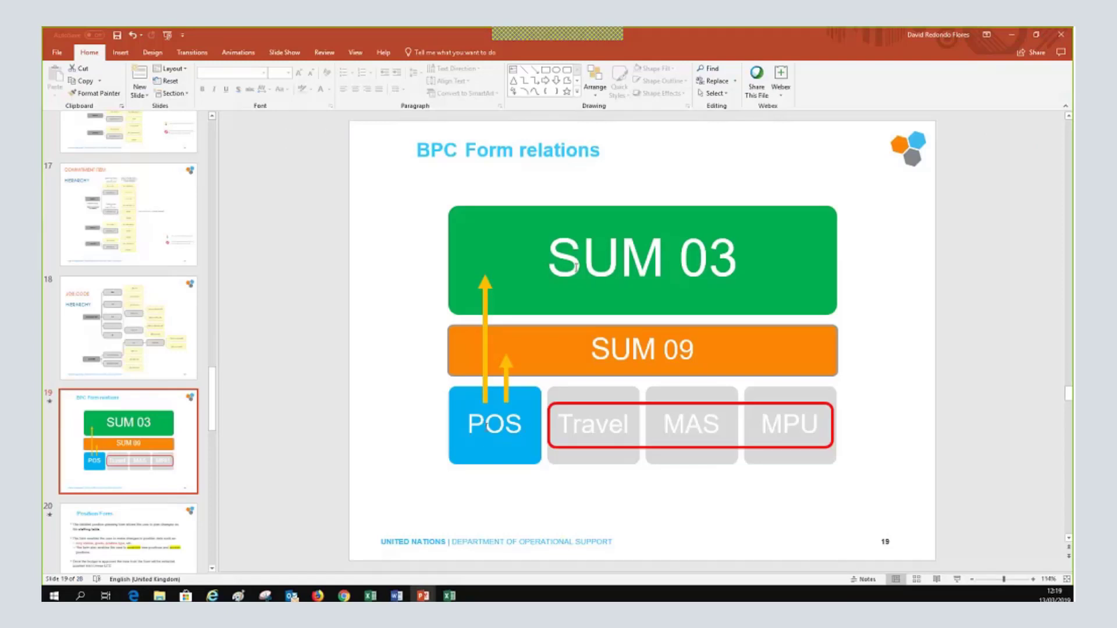
# Back in Excel, zoom the Staffing Table to 120%
pyautogui.hotkey('alt', 'Tab')
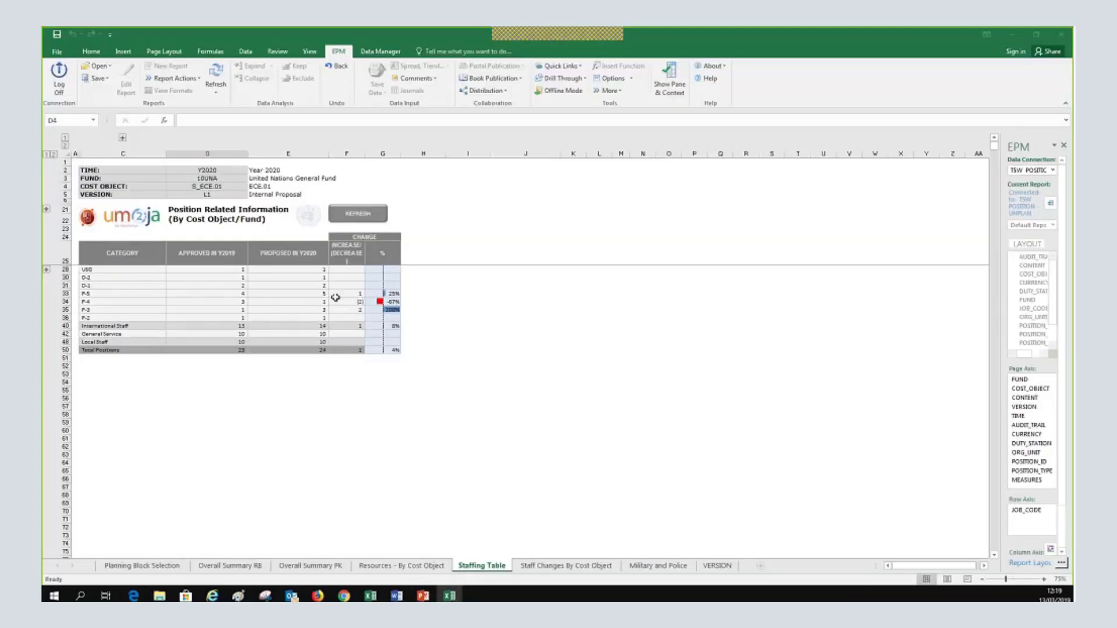
pyautogui.click(1043, 580)
pyautogui.click(1044, 580)
pyautogui.click(1043, 580)
pyautogui.click(1044, 579)
pyautogui.click(1043, 579)
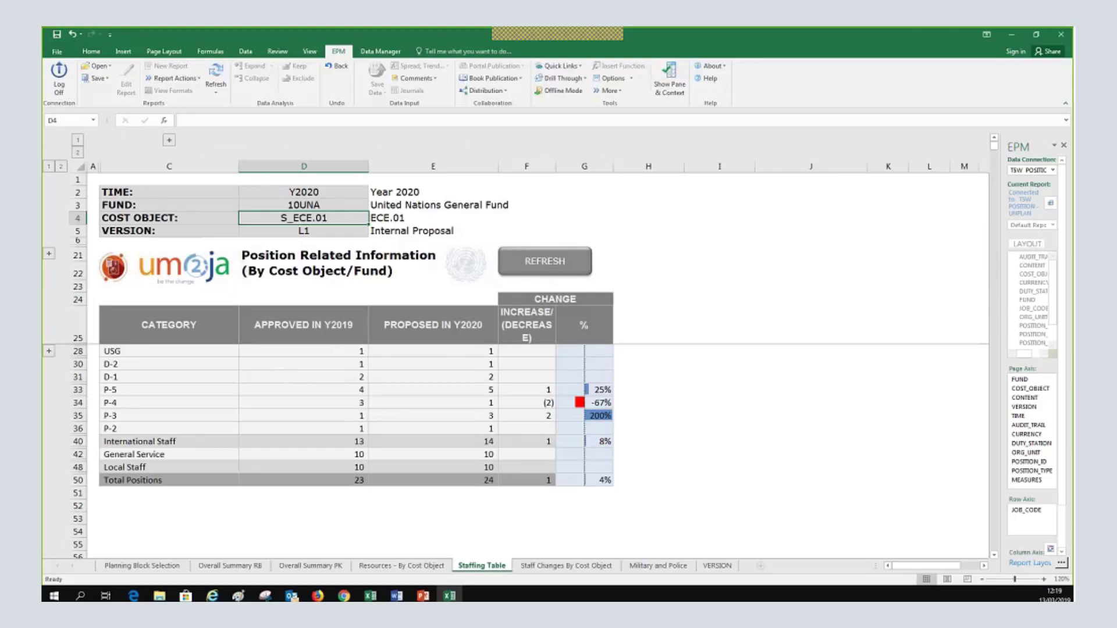
# Check the proposed 2020 counts for USG, D-2, D-1, P-5, P-4, P-3 and P-2 in column E
pyautogui.click(486, 352)
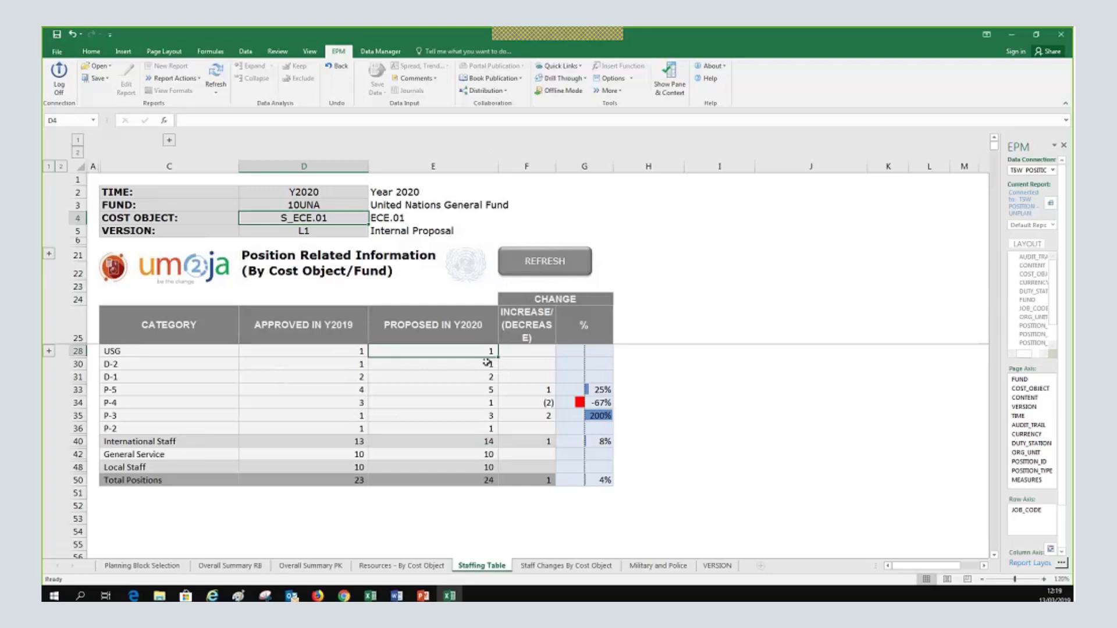
pyautogui.click(477, 364)
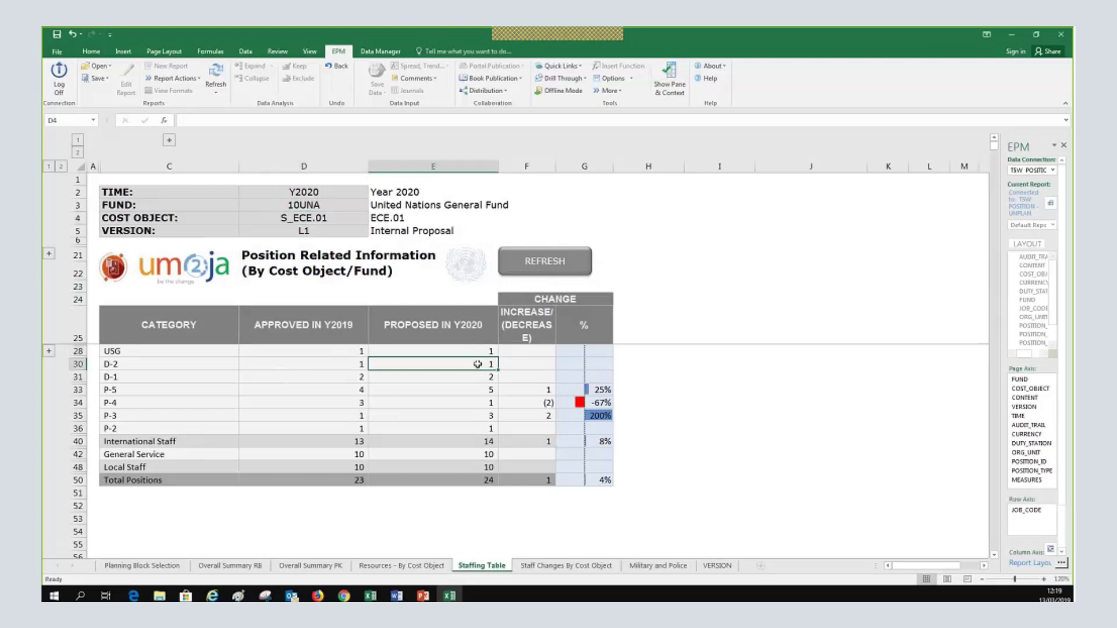
pyautogui.click(478, 377)
pyautogui.click(478, 390)
pyautogui.click(482, 406)
pyautogui.click(483, 415)
pyautogui.click(475, 430)
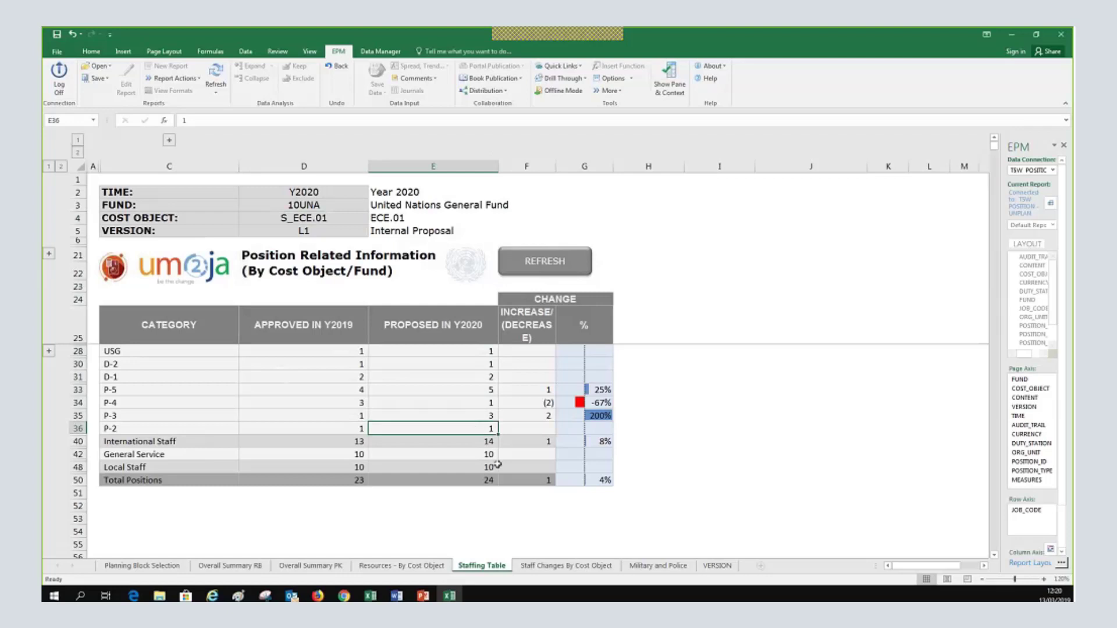
pyautogui.press('Down')
pyautogui.press('Down')
pyautogui.press('Down')
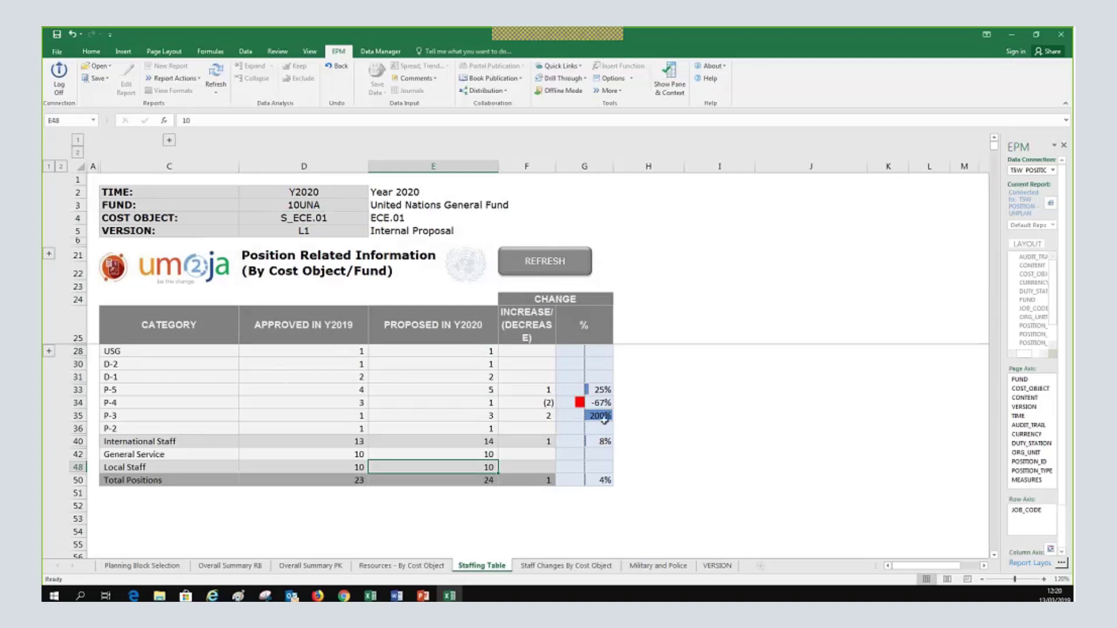
# Inspect the P-3 approved 2019 count and percentage change, then the P-4 category cell, triggering the protected-sheet warning
pyautogui.click(358, 417)
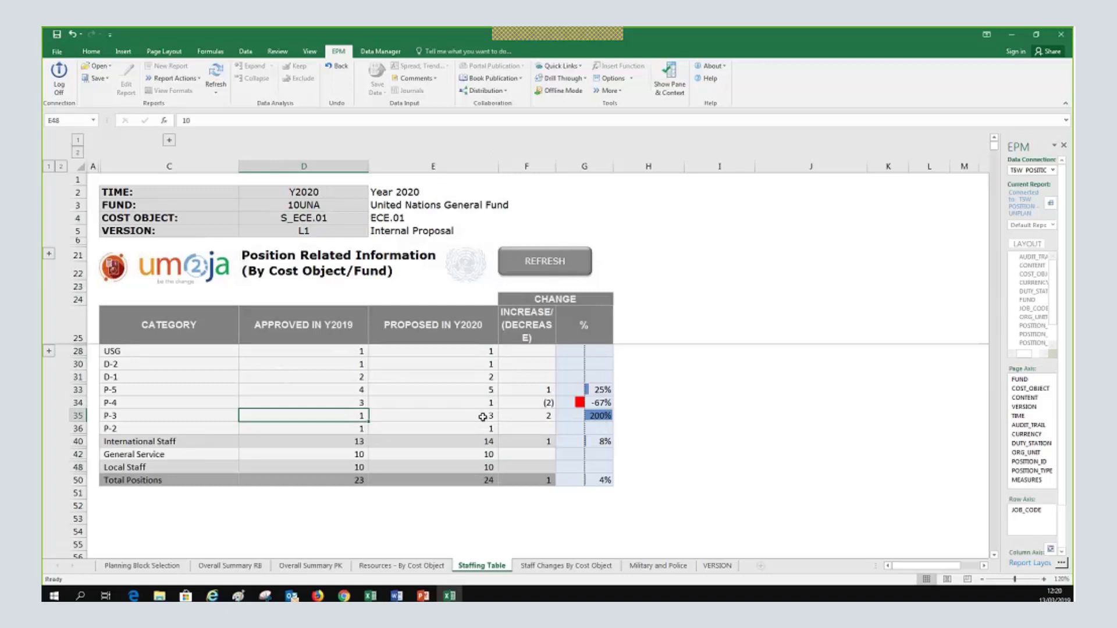
pyautogui.click(598, 416)
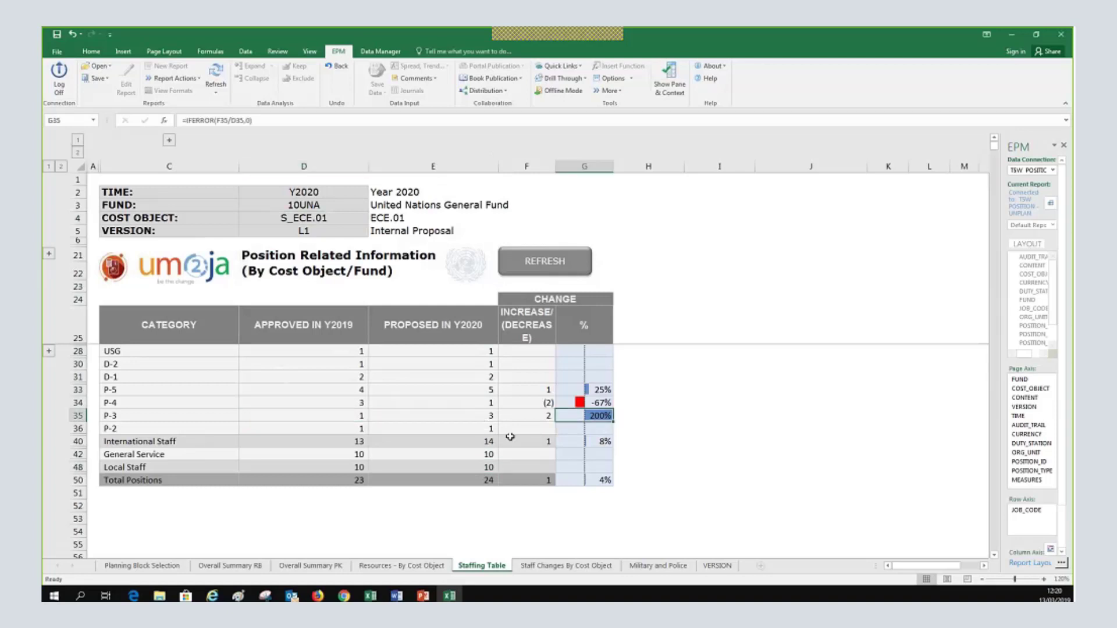
pyautogui.click(169, 416)
pyautogui.click(117, 402)
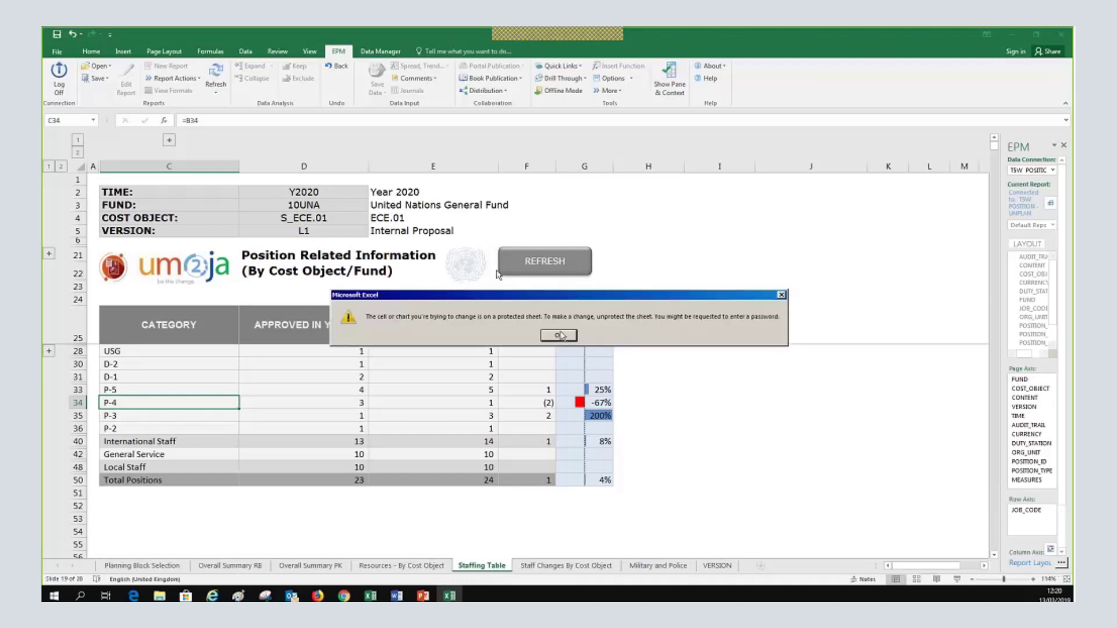
# Dismiss the protected-sheet warning and look over the Staff Changes By Cost Object and Staffing Table sheets
pyautogui.click(559, 335)
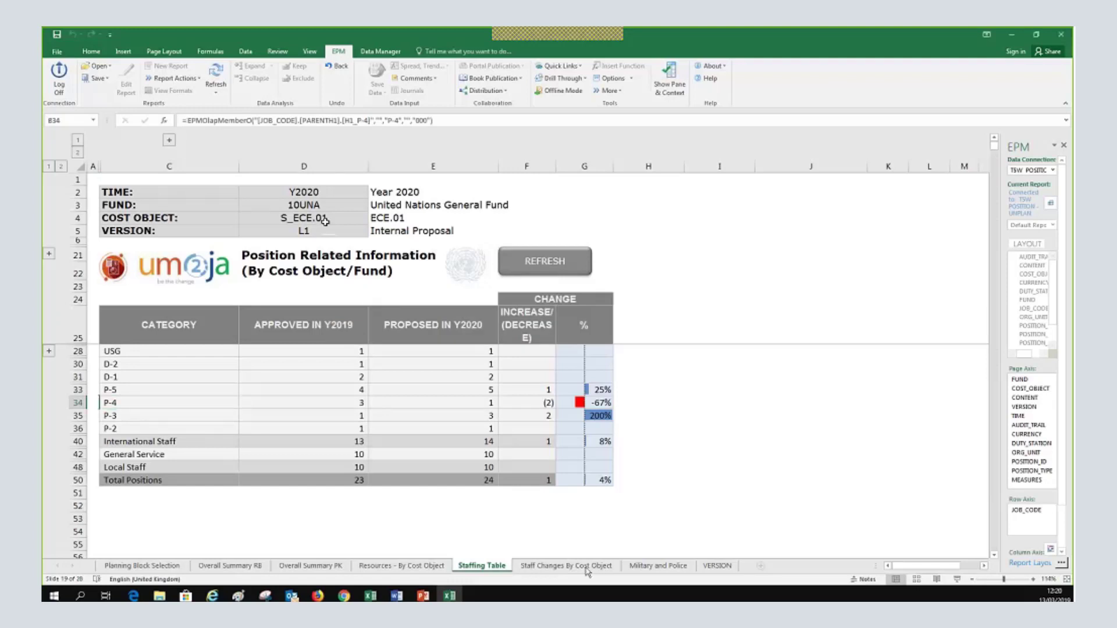
pyautogui.click(586, 567)
pyautogui.hotkey('ctrl', 'pagedown')
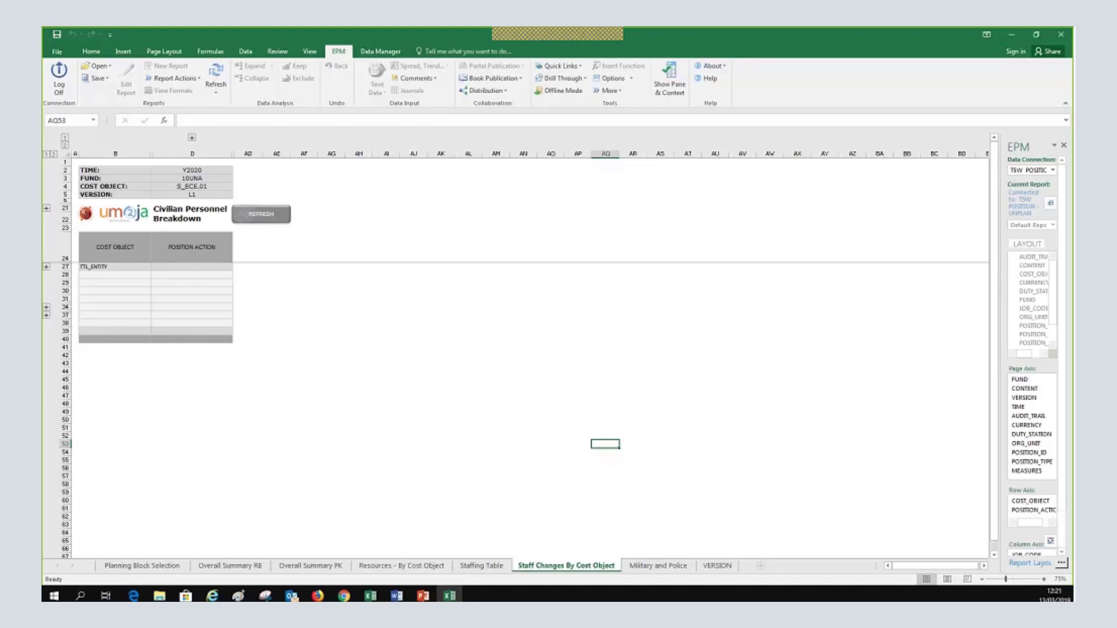
pyautogui.click(467, 565)
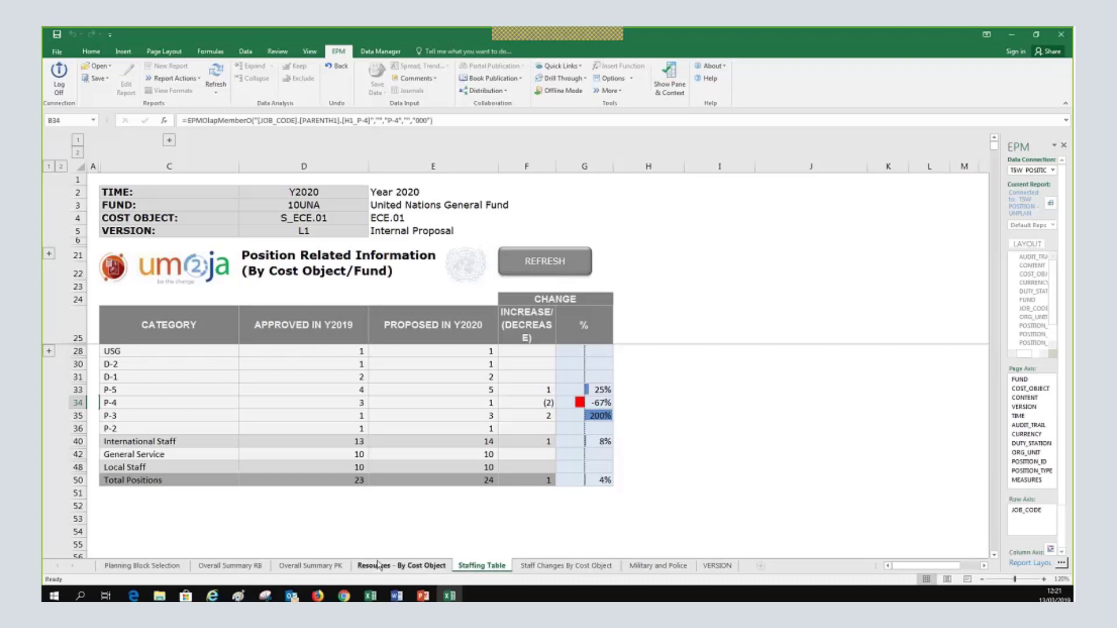
pyautogui.click(378, 564)
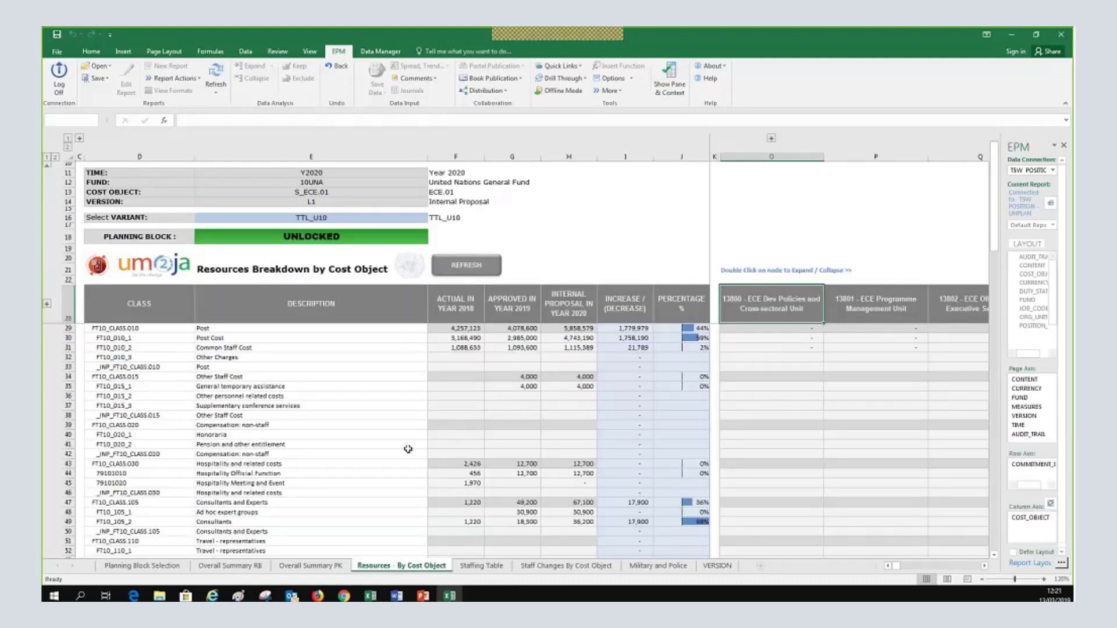
pyautogui.scroll(-2, 408, 448)
pyautogui.scroll(2, 409, 448)
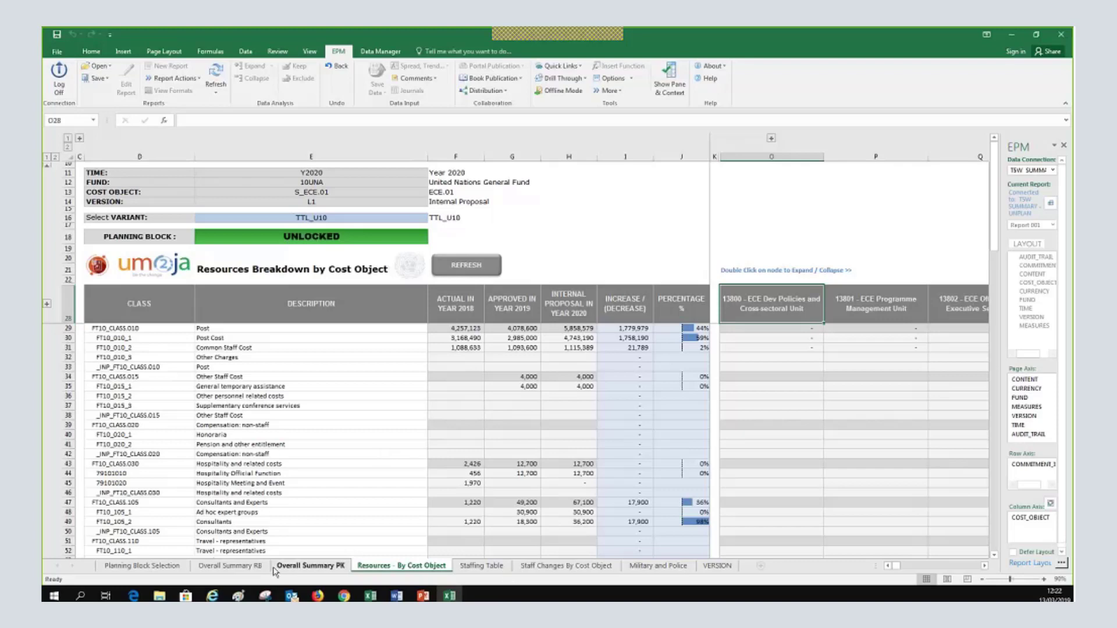
# Flip through Overall Summary RB, Resources - By Cost Object and Staffing Table, selecting the P-2 category cell
pyautogui.click(215, 567)
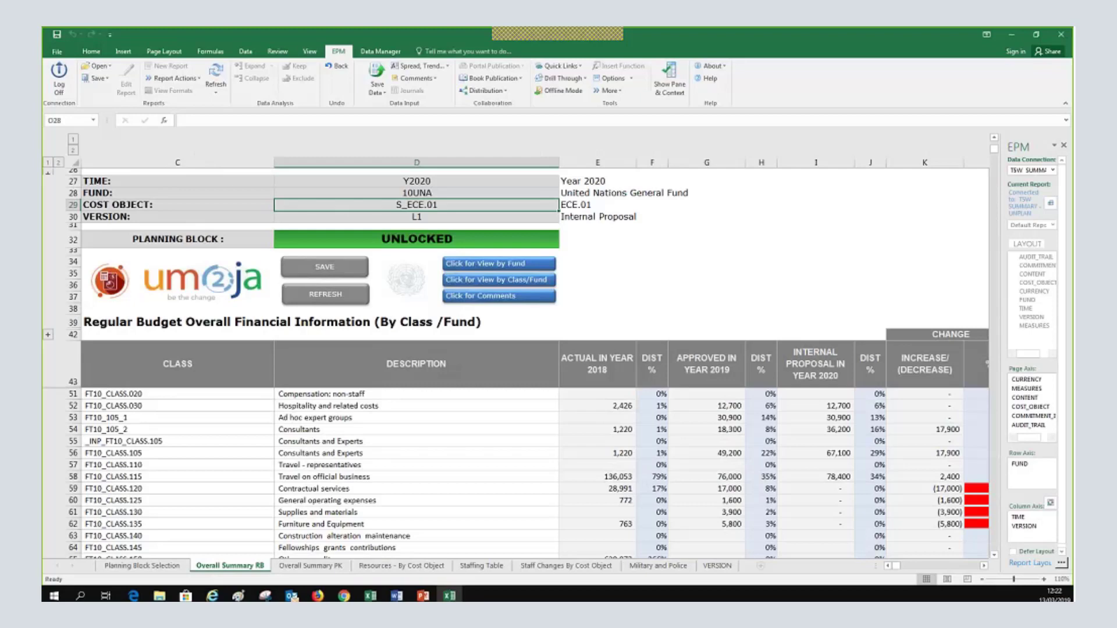
pyautogui.click(398, 567)
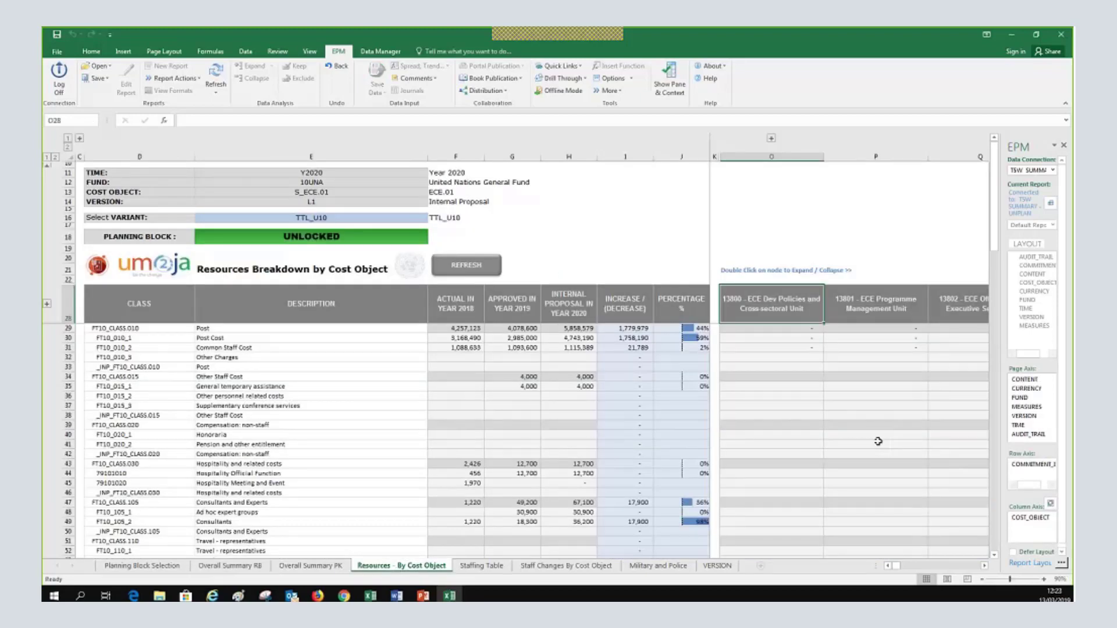
pyautogui.click(480, 567)
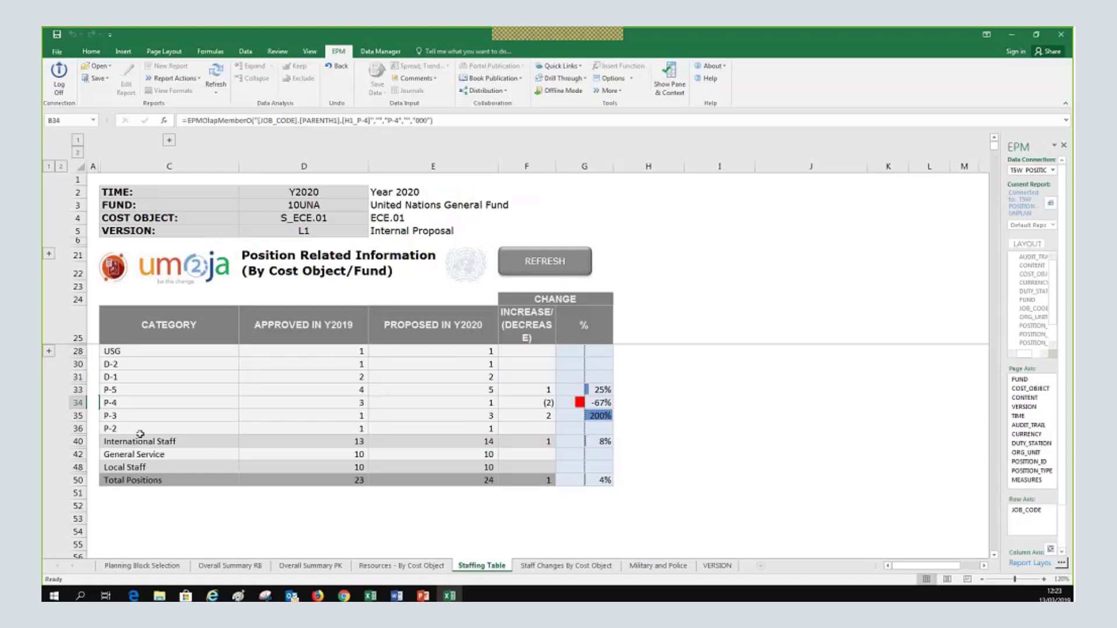
pyautogui.click(133, 423)
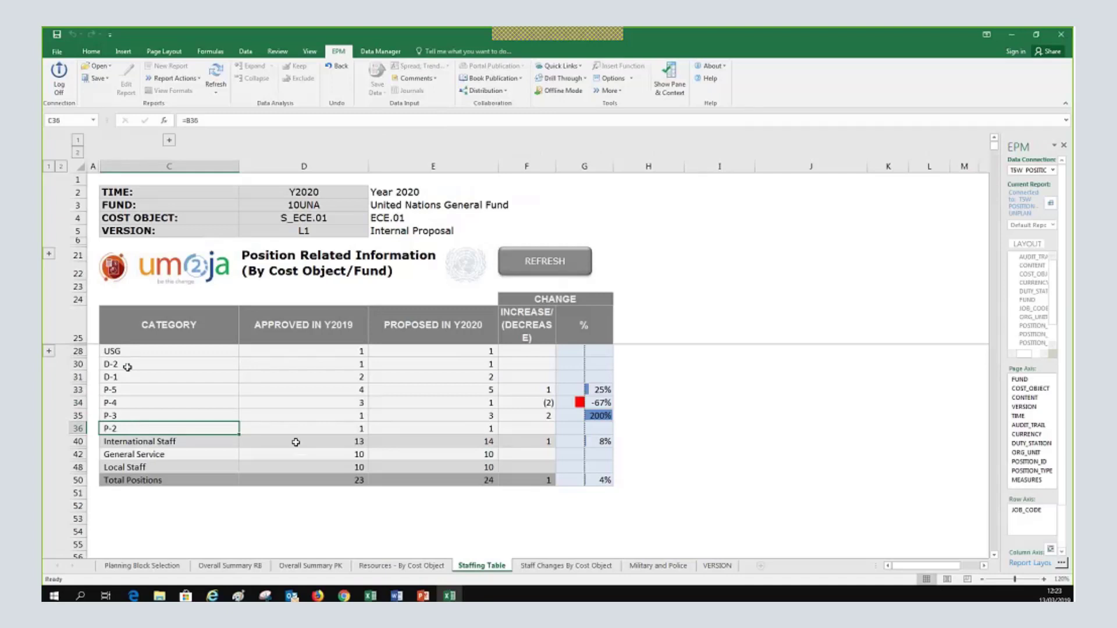
pyautogui.click(563, 565)
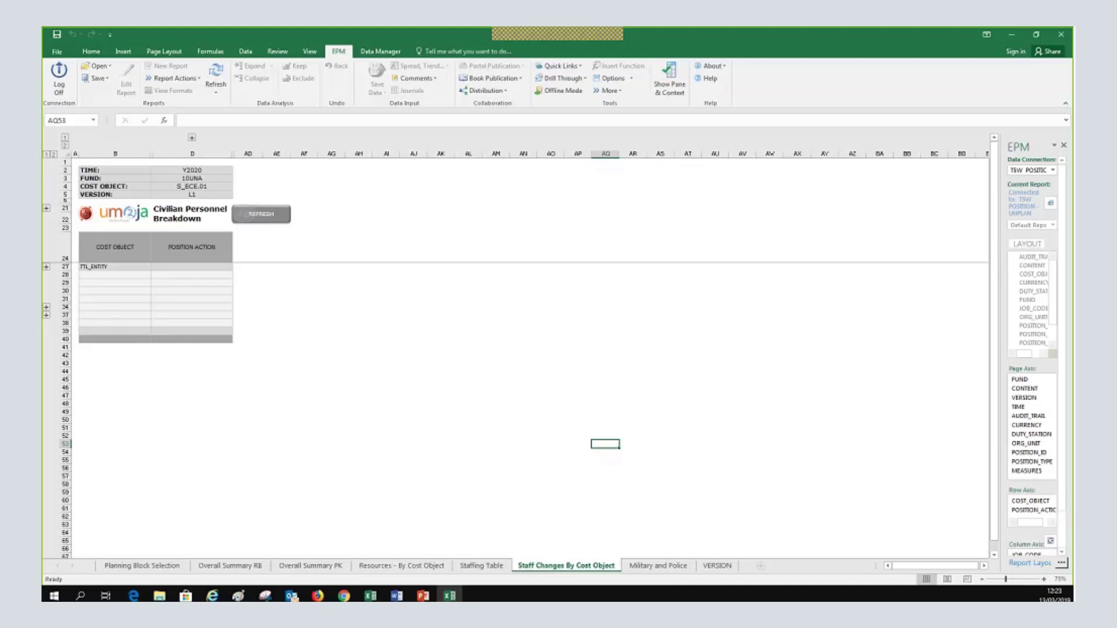
# Refresh the Civilian Personnel Breakdown report and zoom the sheet to 110% to read the by-grade changes
pyautogui.click(261, 219)
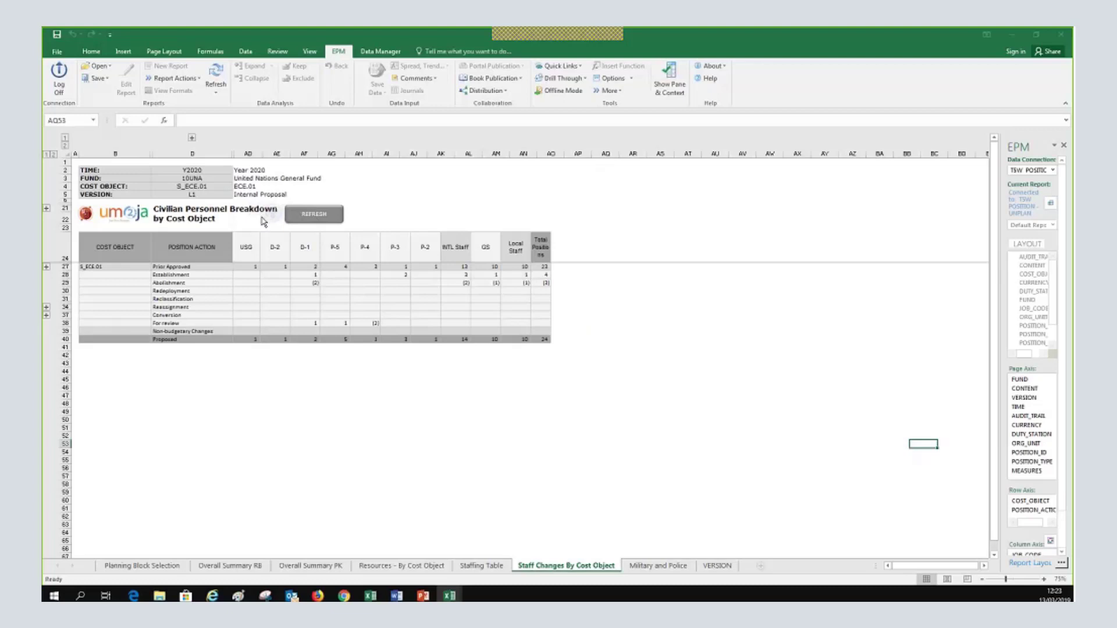
pyautogui.click(1044, 579)
pyautogui.click(1043, 580)
pyautogui.click(1044, 579)
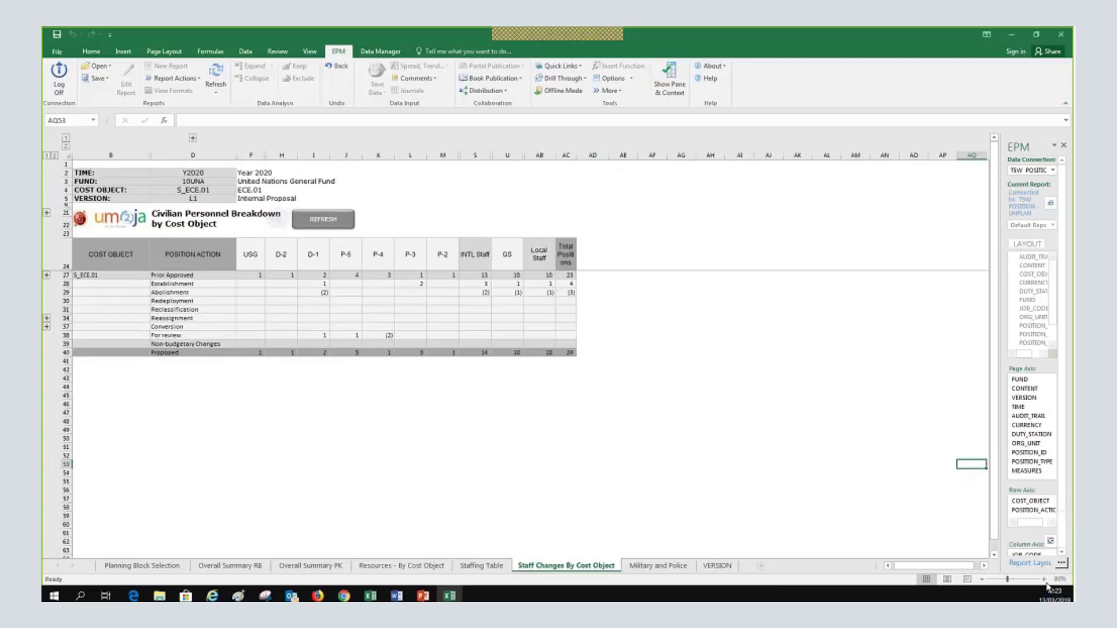
pyautogui.click(1044, 579)
pyautogui.moveTo(919, 567); pyautogui.dragTo(865, 568)
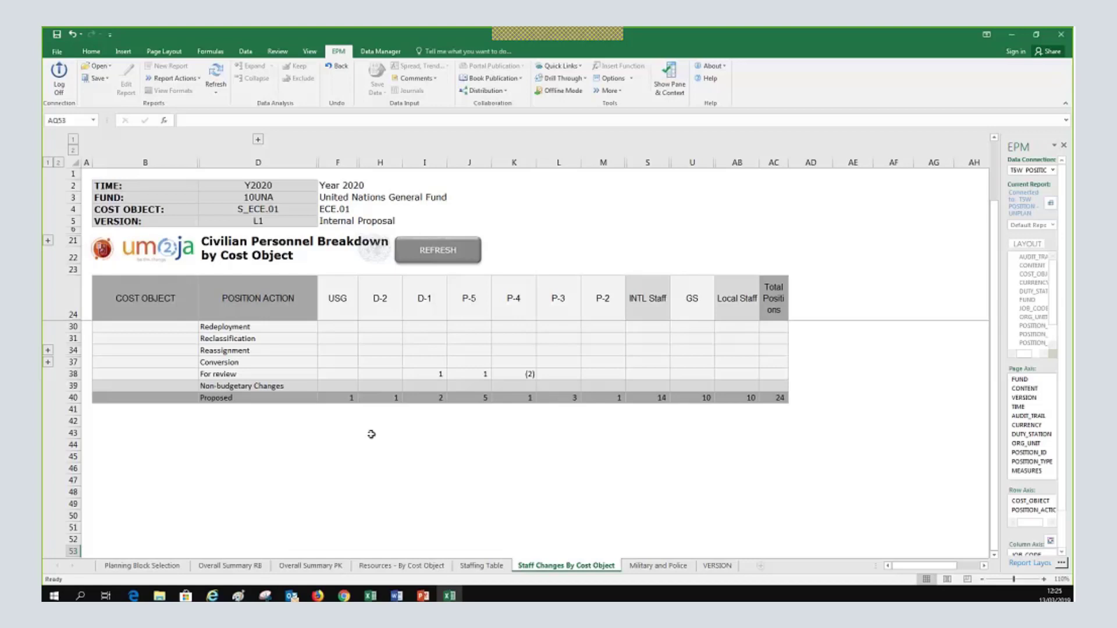
pyautogui.click(646, 566)
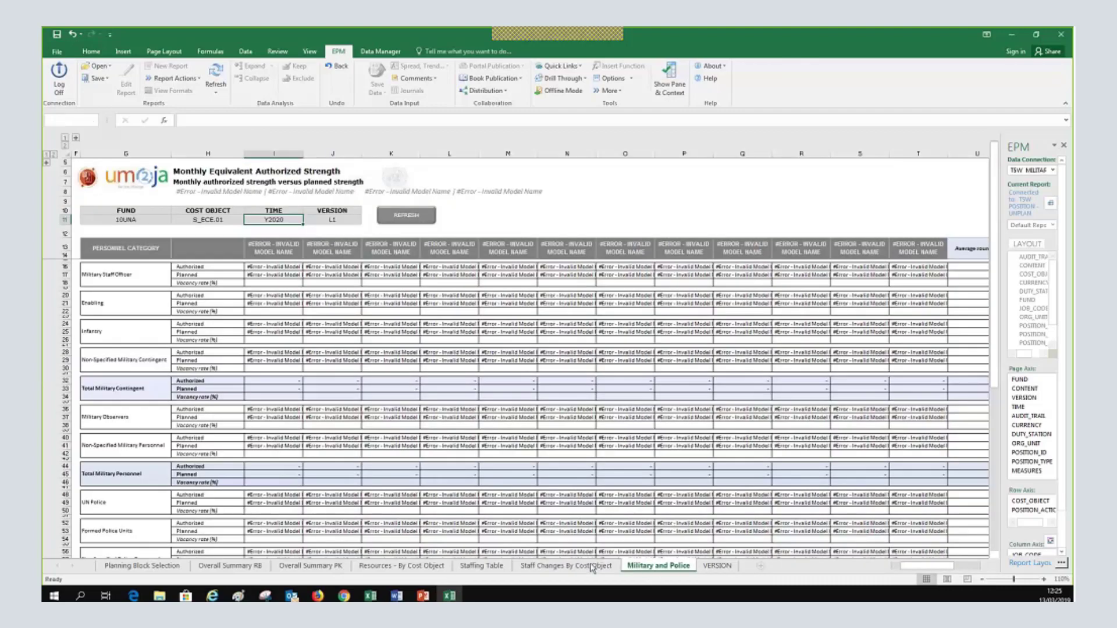
# Go from Military and Police back through Staff Changes By Cost Object to the Planning Block Selection sheet
pyautogui.click(592, 566)
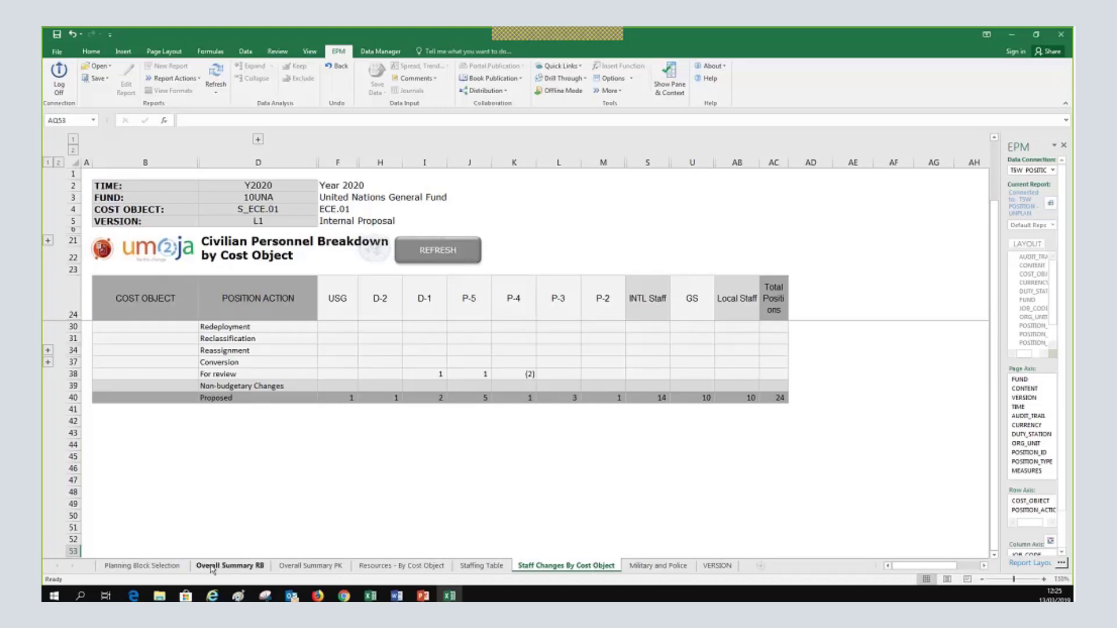
pyautogui.click(126, 565)
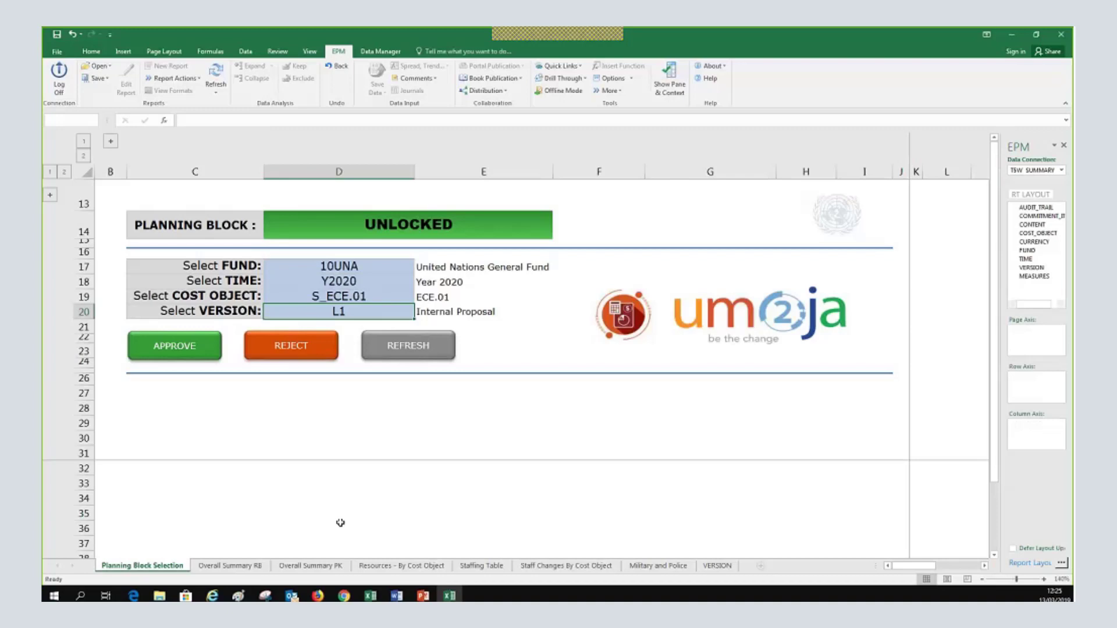
pyautogui.click(230, 566)
# Try approving the current L1 proposal, dismiss the resulting run-time error, and log off from EPM
pyautogui.click(184, 355)
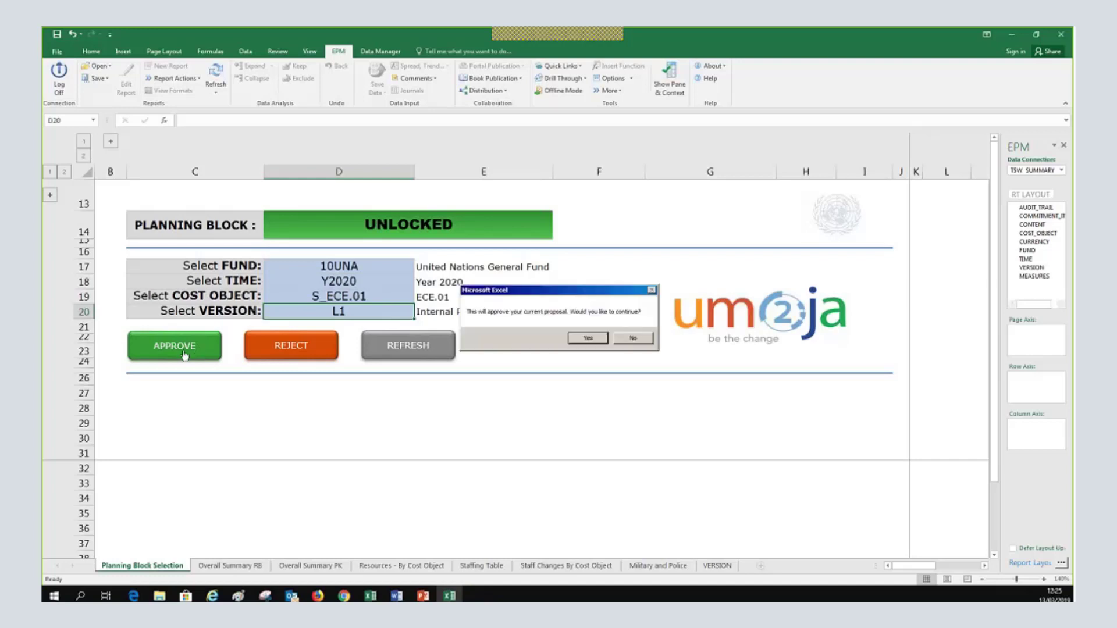
pyautogui.click(591, 338)
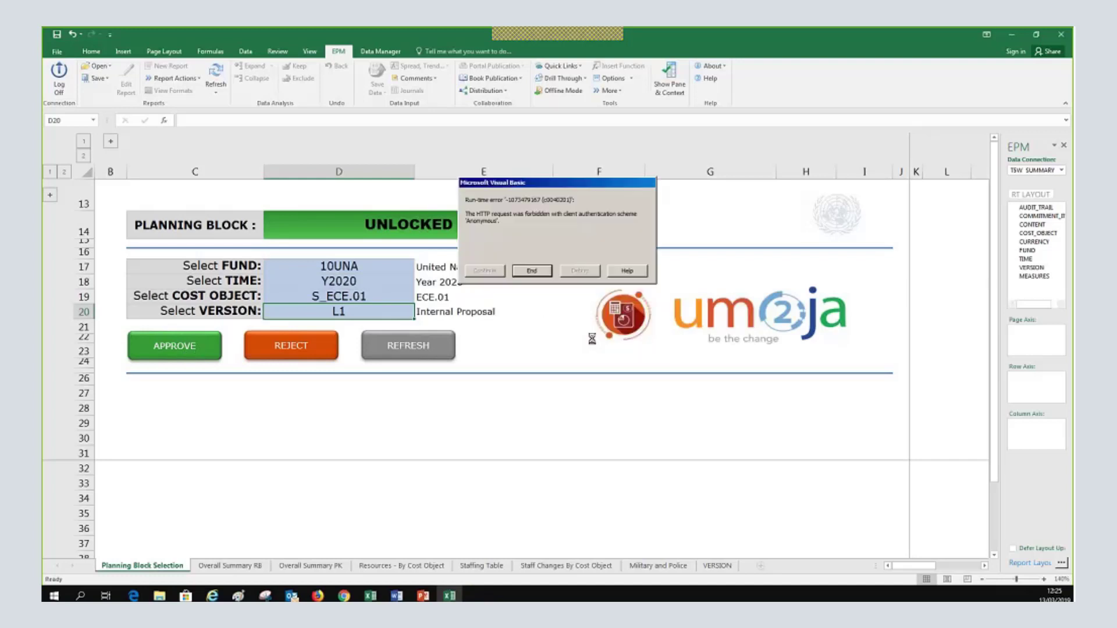
pyautogui.click(521, 271)
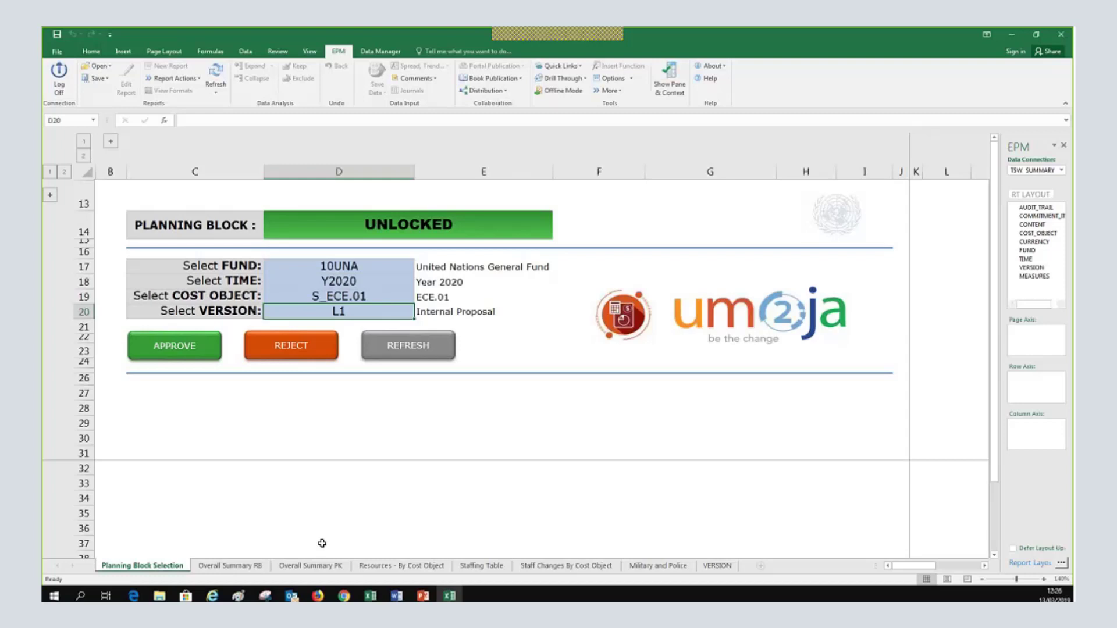
pyautogui.click(58, 76)
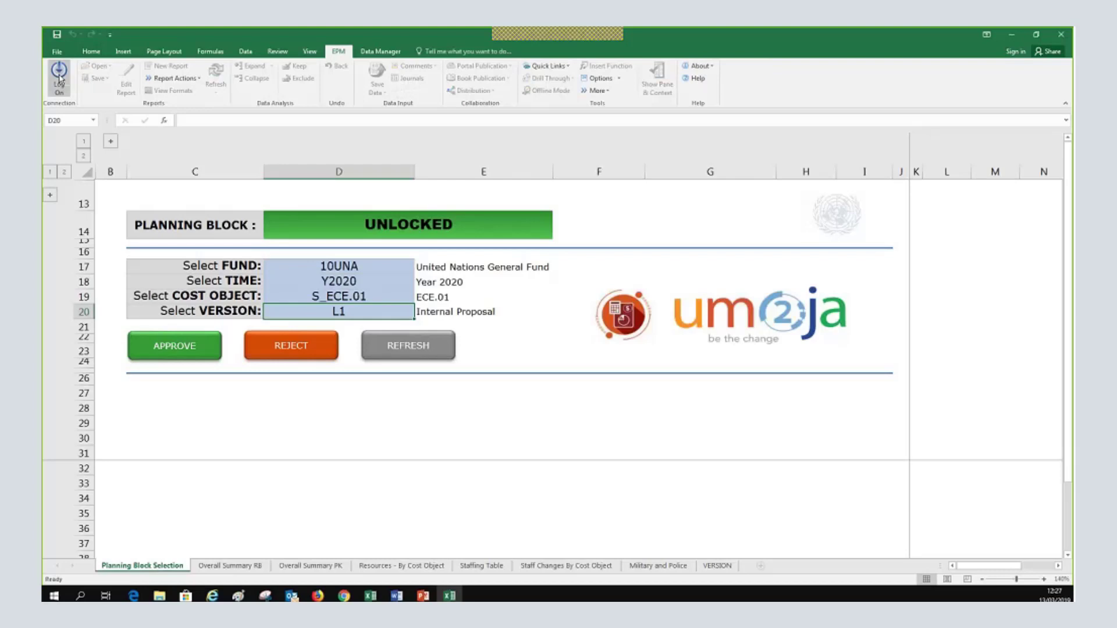
# Open the SAP EPM Solutions logon dialog from the EPM ribbon's Log On button
pyautogui.click(69, 84)
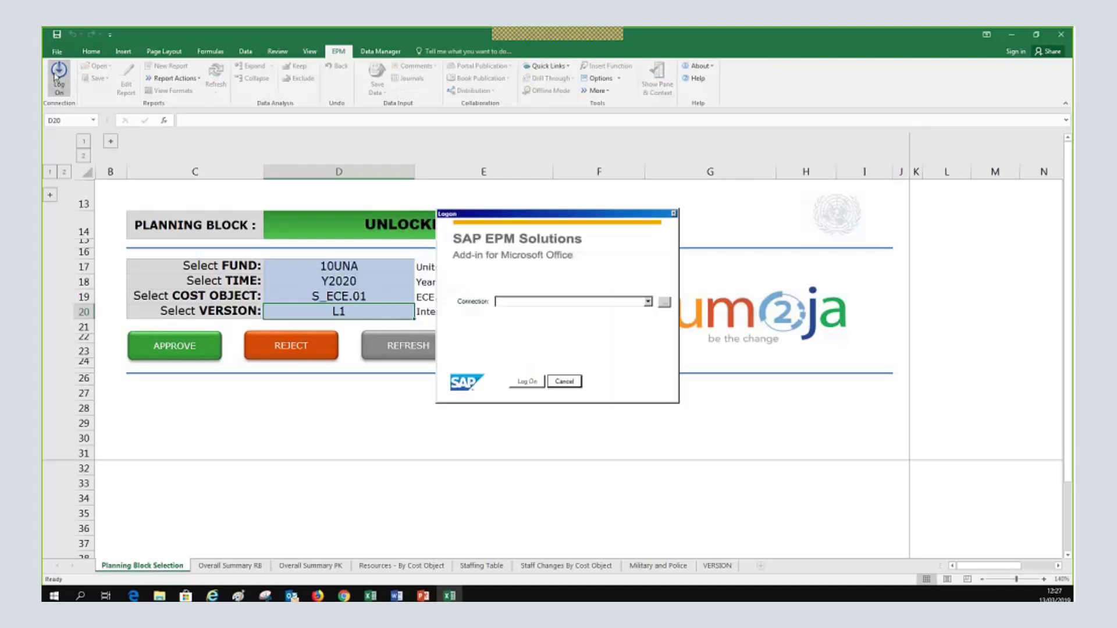
# Log on to EPM via the T5W SUMMARY - UNPLAN connection with the user's name and password
pyautogui.click(663, 302)
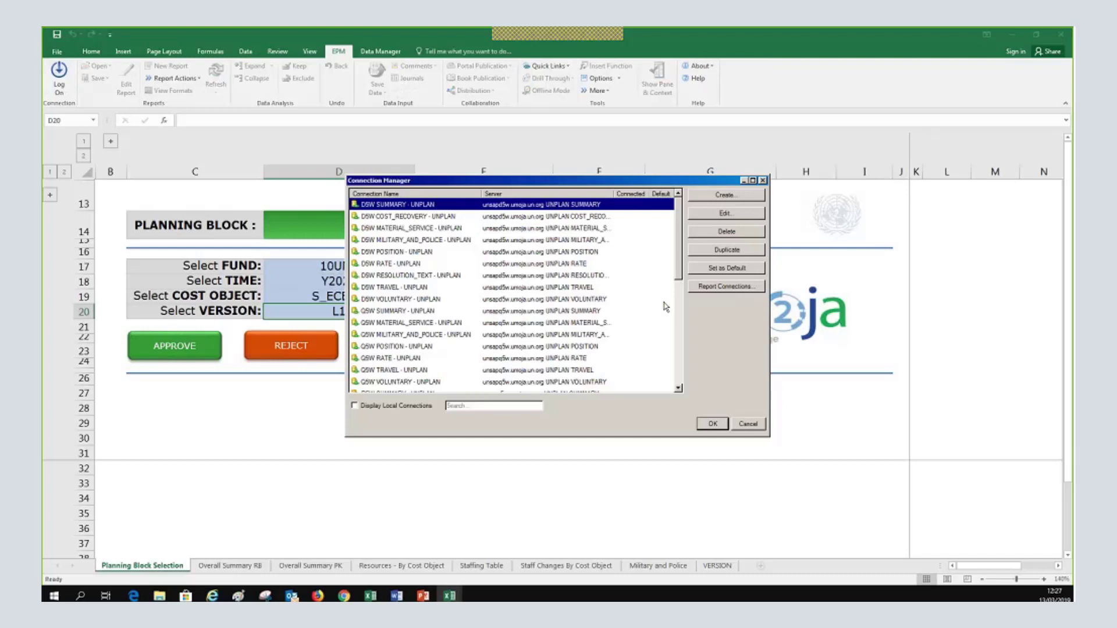
pyautogui.click(494, 405)
pyautogui.write('t5')
pyautogui.write('w')
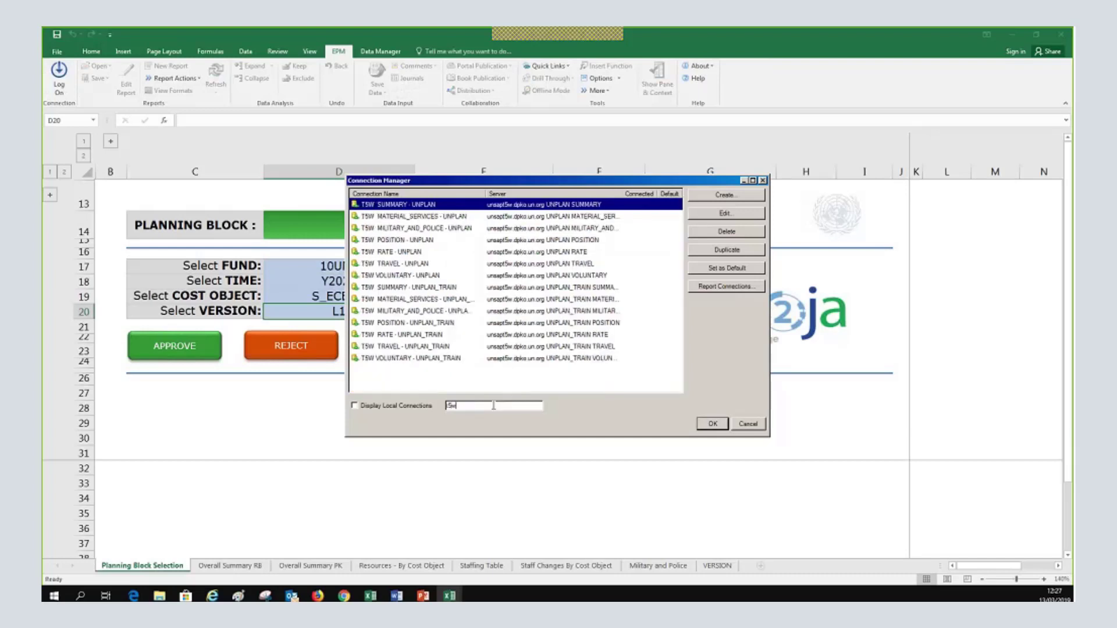
pyautogui.doubleClick(427, 206)
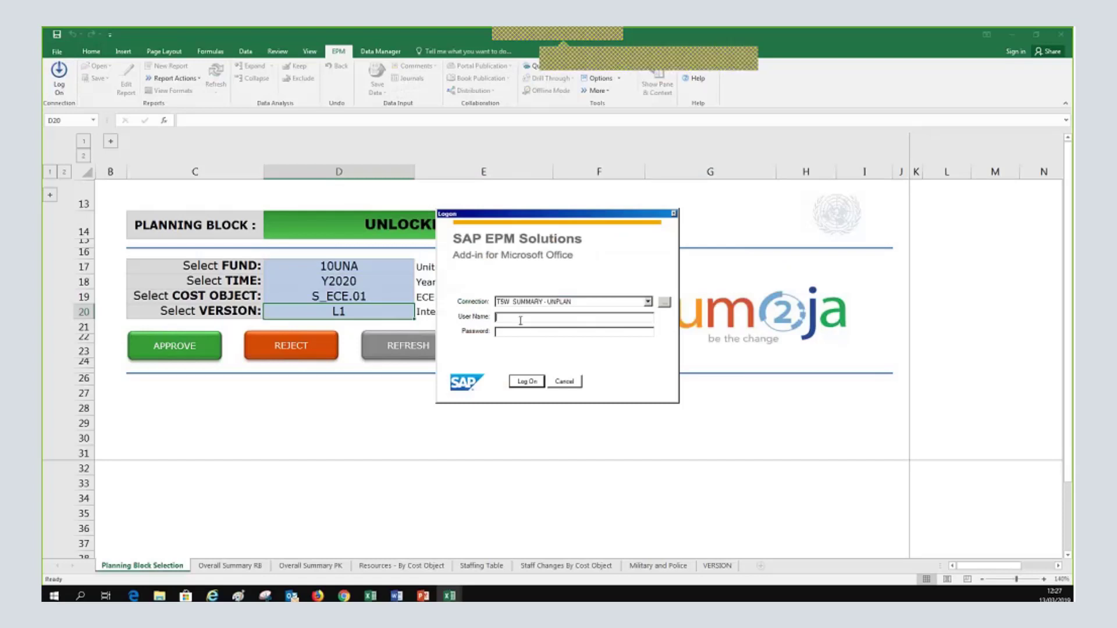
pyautogui.write('1EC')
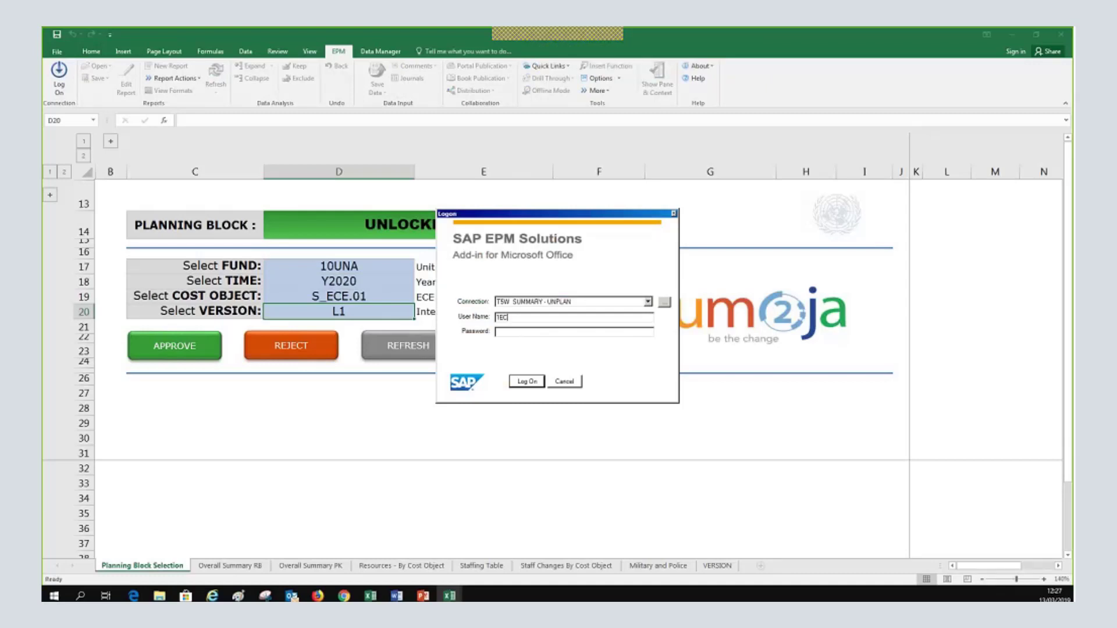
pyautogui.write('EER')
pyautogui.press('Tab')
pyautogui.press('Return')
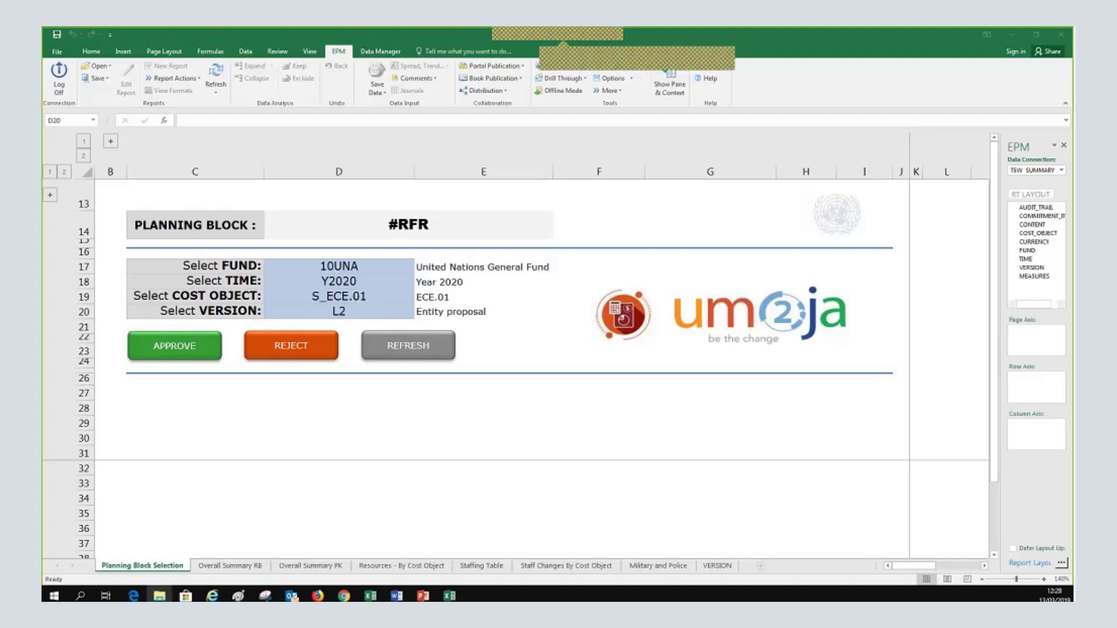
# Return to the Excel workbook and log off from EPM so the EPM pane closes
pyautogui.click(62, 73)
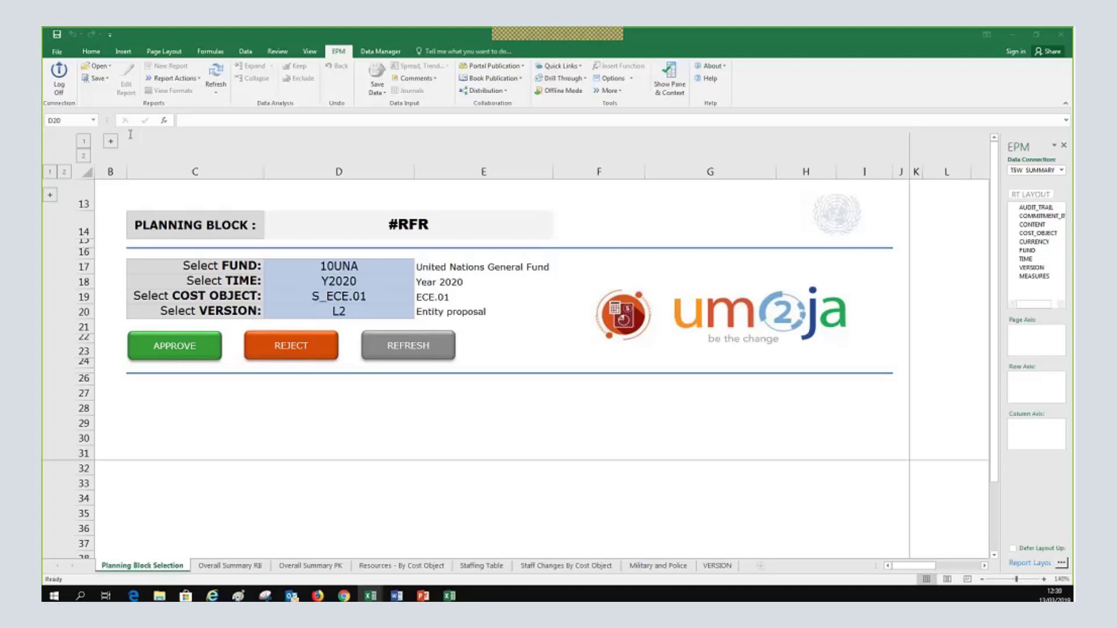
pyautogui.click(60, 75)
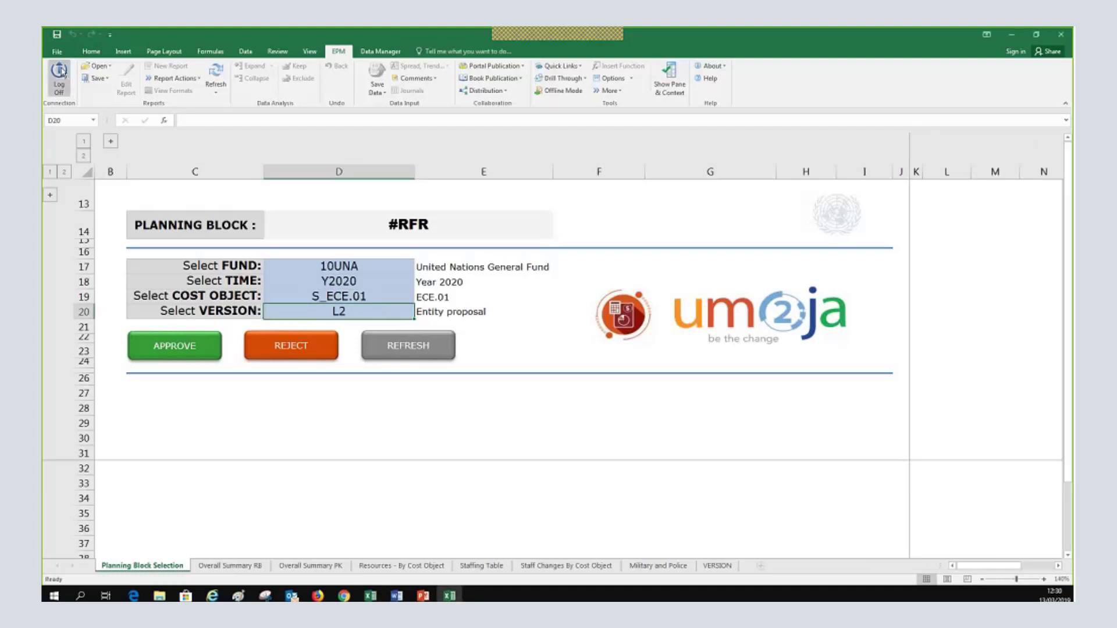
# Start logging on again and pick the T5W SUMMARY - UNPLAN connection from a 't5w' search
pyautogui.click(60, 71)
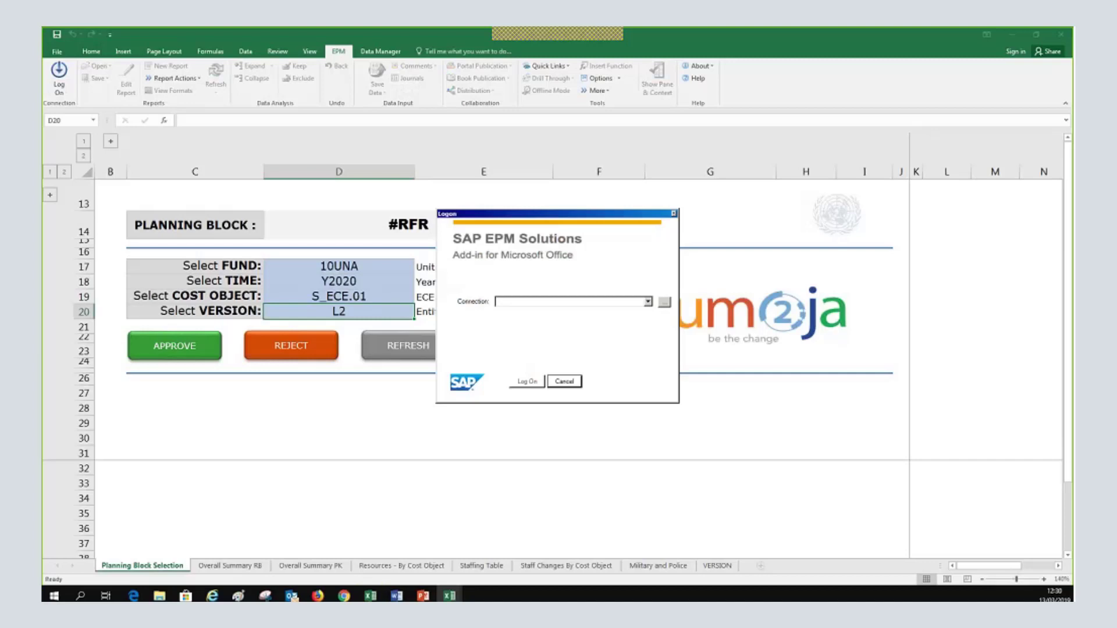
pyautogui.click(664, 302)
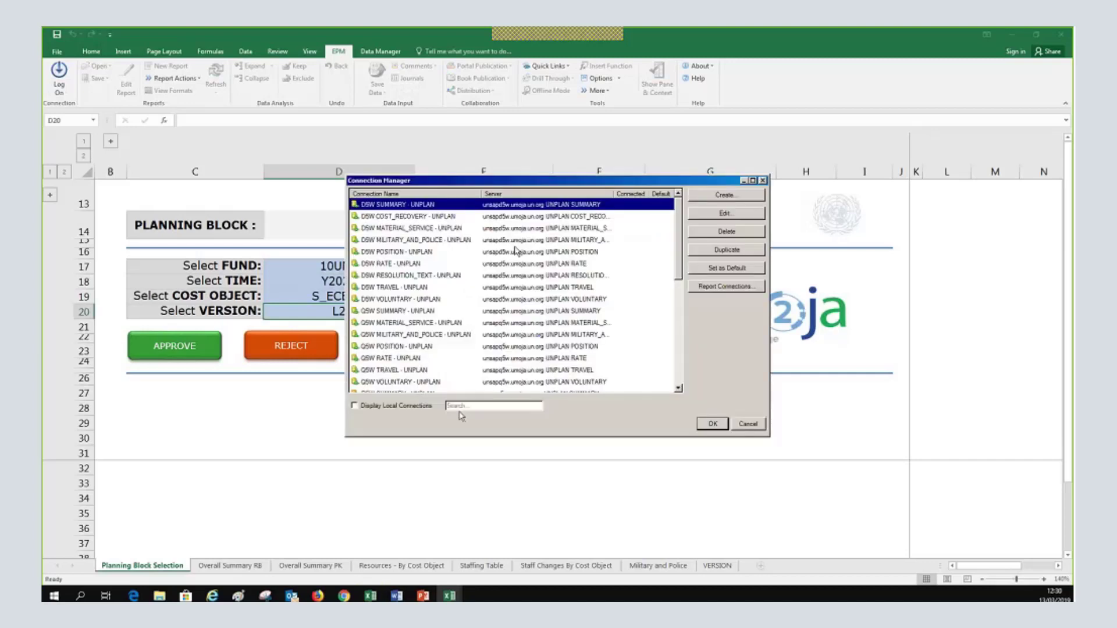
pyautogui.click(492, 406)
pyautogui.write('t5')
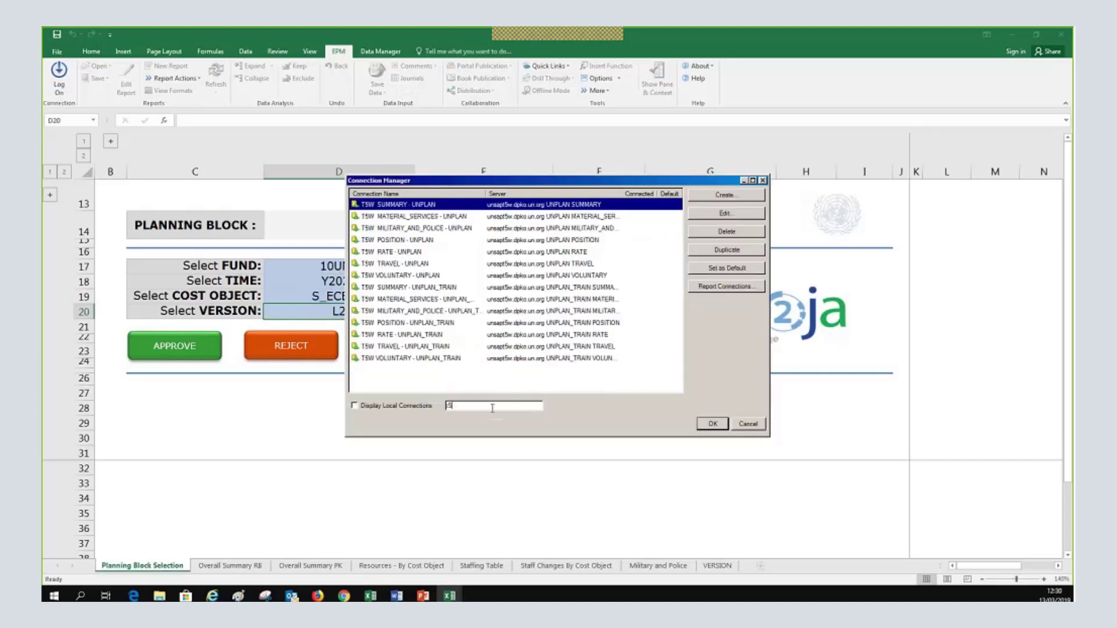
pyautogui.write('w')
pyautogui.click(712, 424)
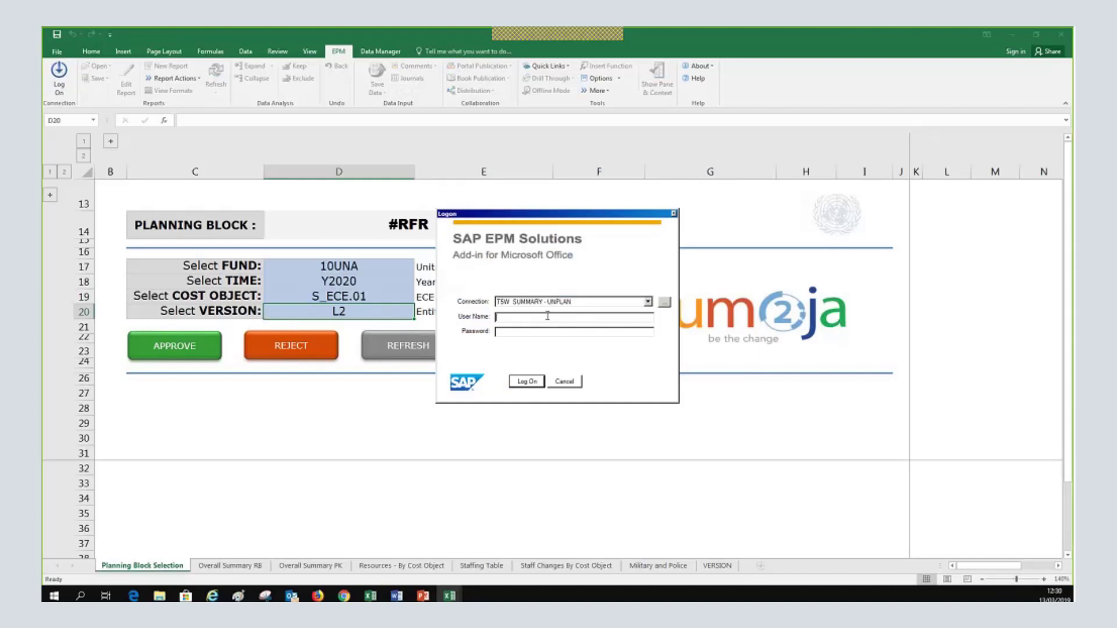
# Enter the EPM user name and password and submit the logon
pyautogui.write('1ECESR01')
pyautogui.press('Tab')
pyautogui.write('********')
pyautogui.press('Return')
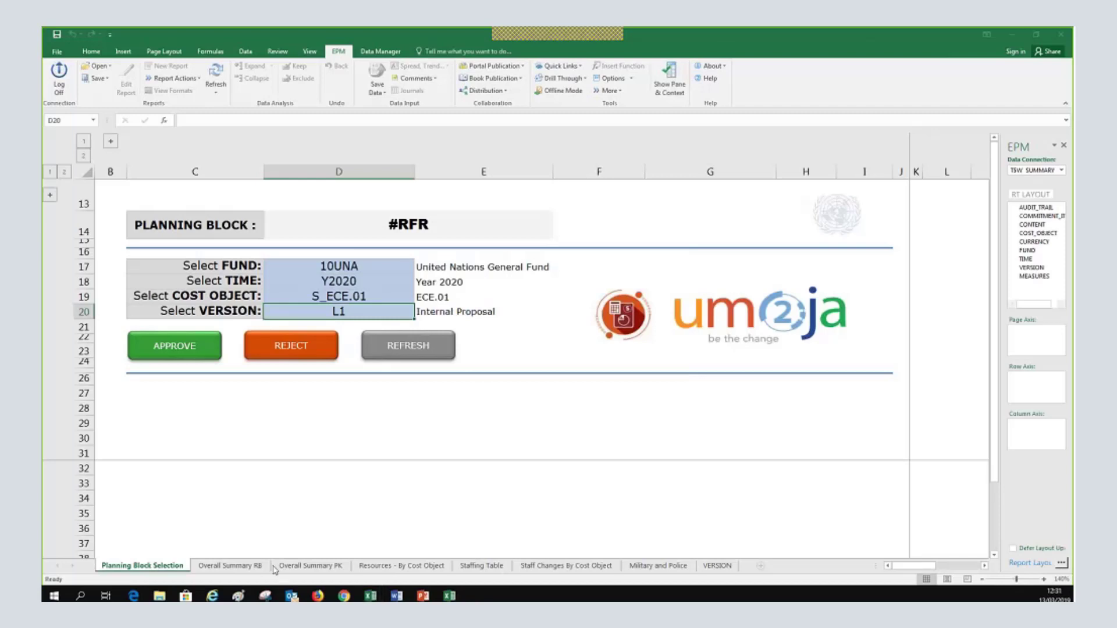
# Review the Roles slide in the PowerPoint presentation, then minimize it to return to Excel
pyautogui.hotkey('alt', 'Tab')
pyautogui.scroll(10, 167, 372)
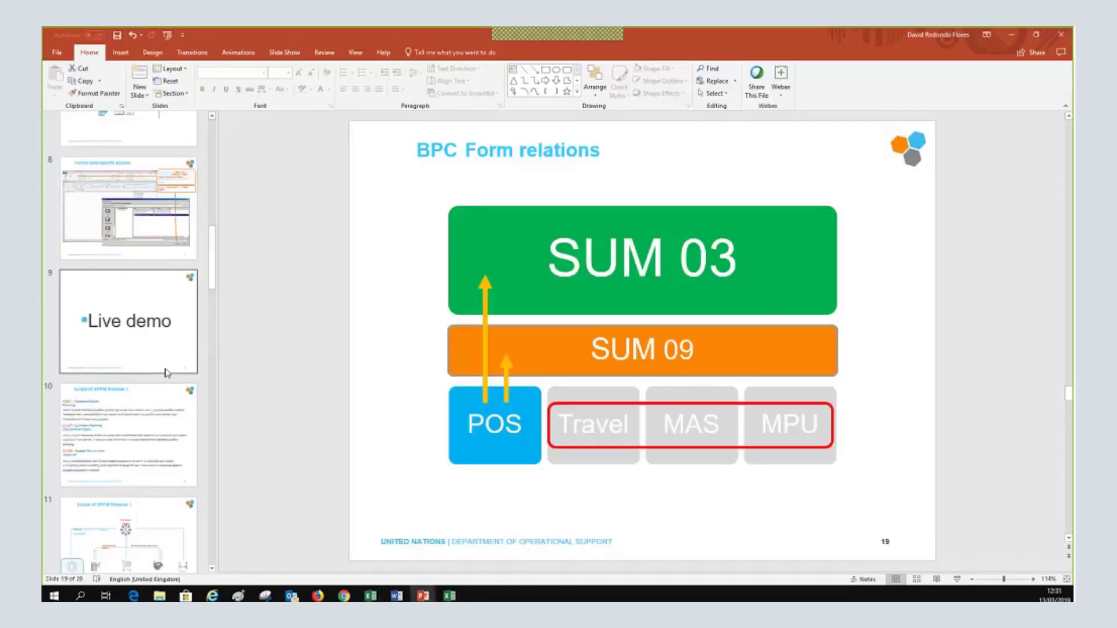
pyautogui.scroll(4, 167, 332)
pyautogui.click(167, 332)
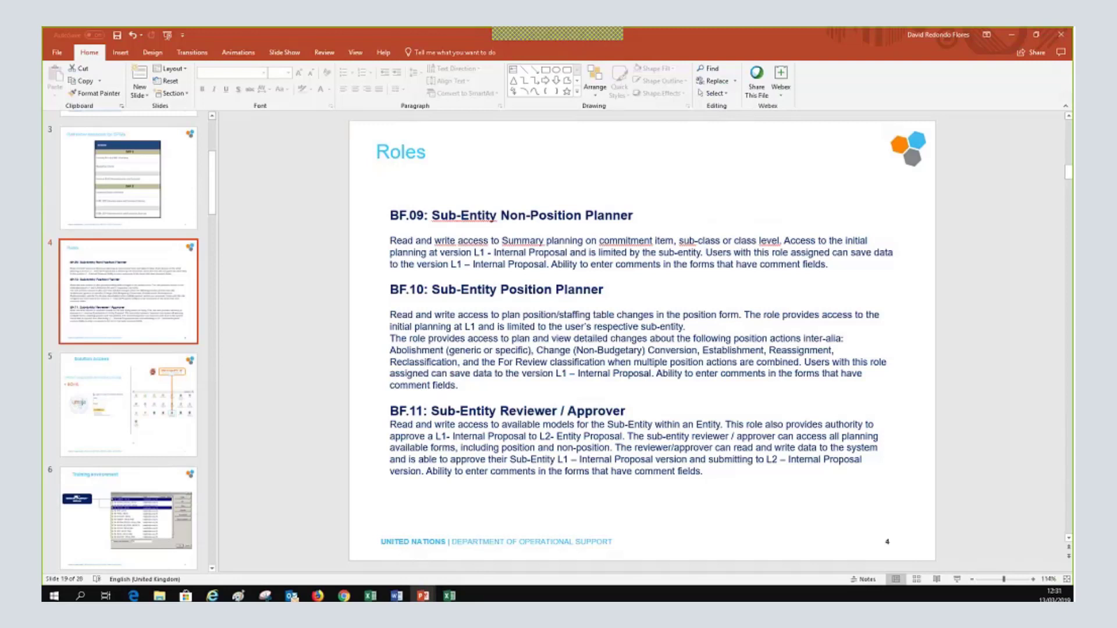
pyautogui.click(384, 210)
pyautogui.click(1013, 37)
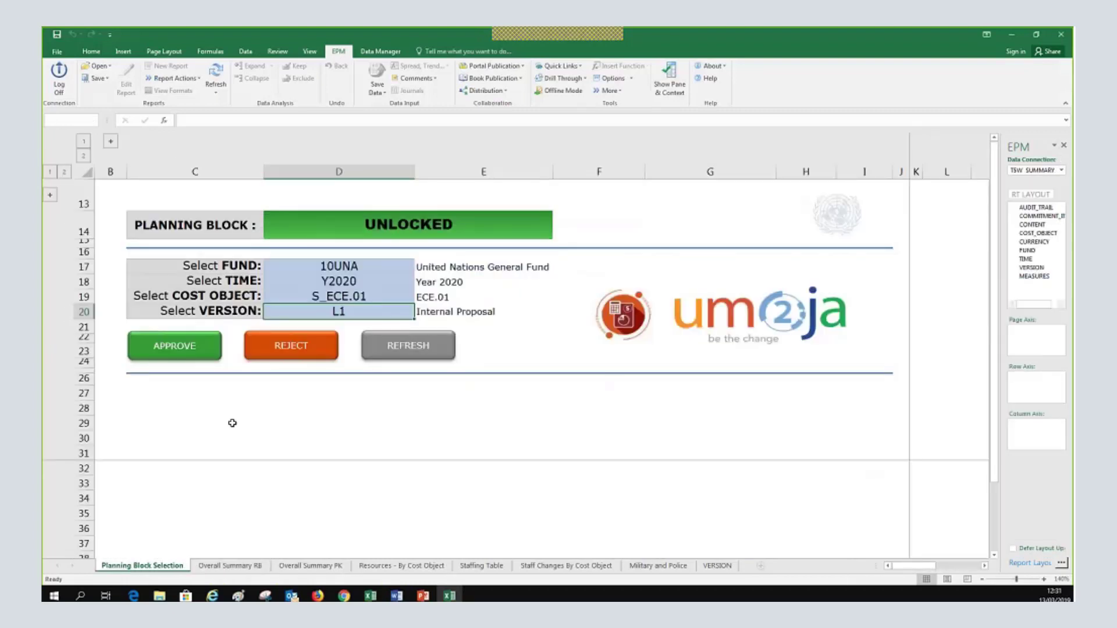
# Approve the L1 proposal, run the APPROVE_LG package through Next and Finish, and acknowledge the message
pyautogui.click(182, 351)
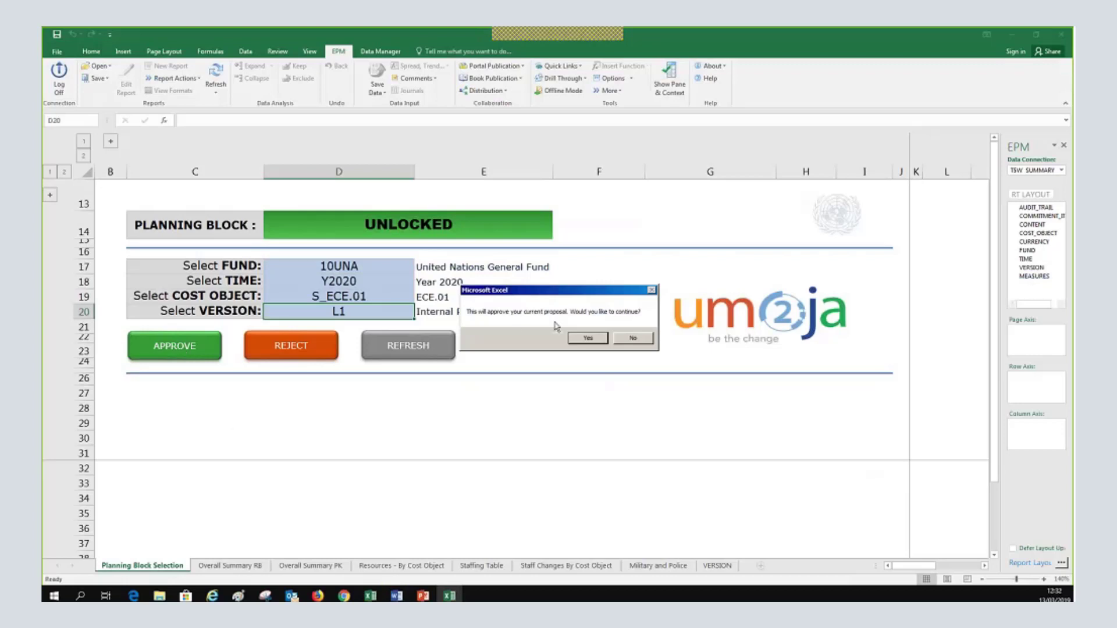
pyautogui.click(588, 338)
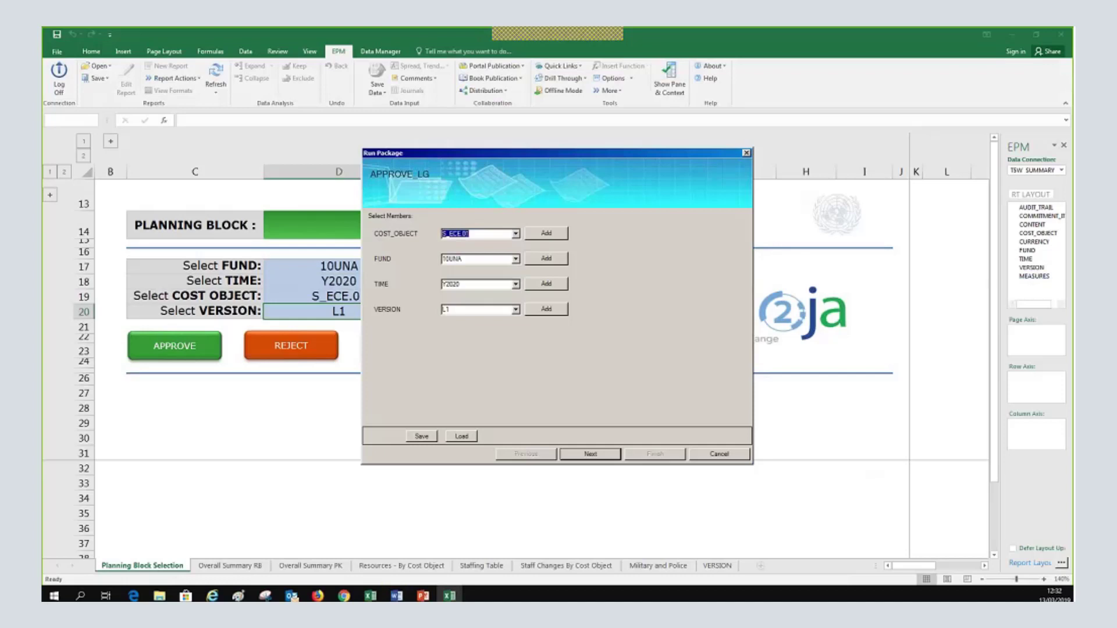
pyautogui.click(604, 455)
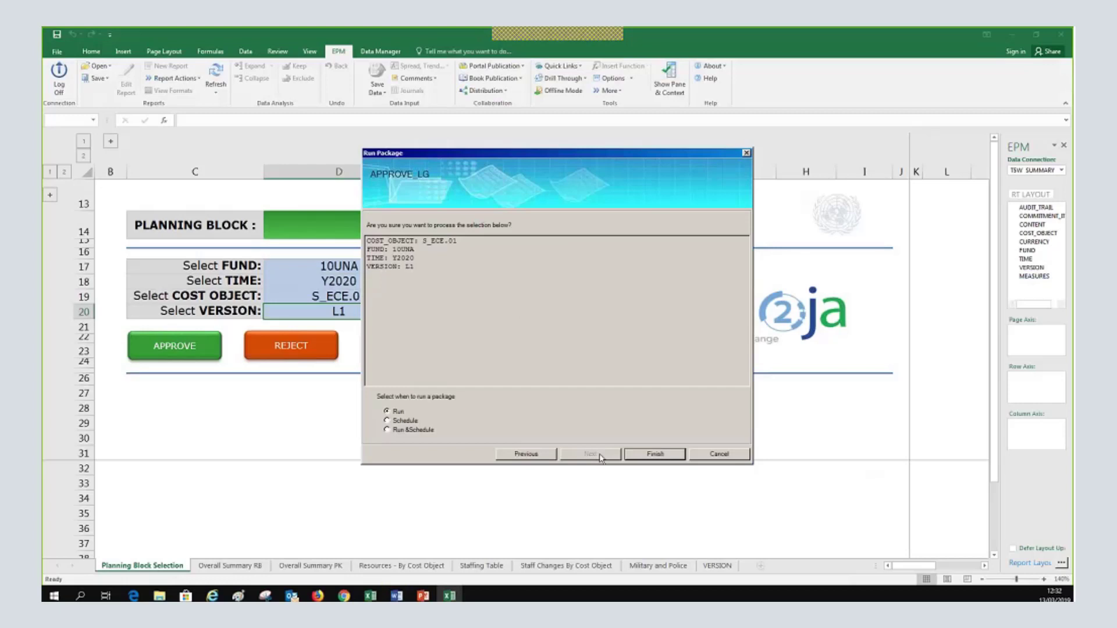
pyautogui.click(654, 454)
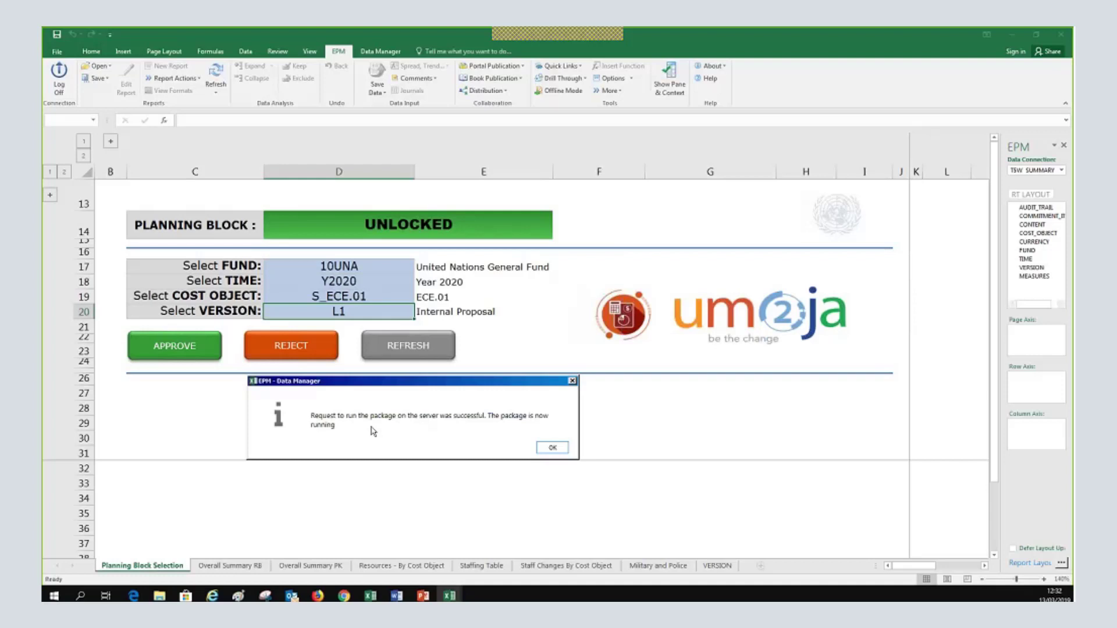
pyautogui.click(550, 448)
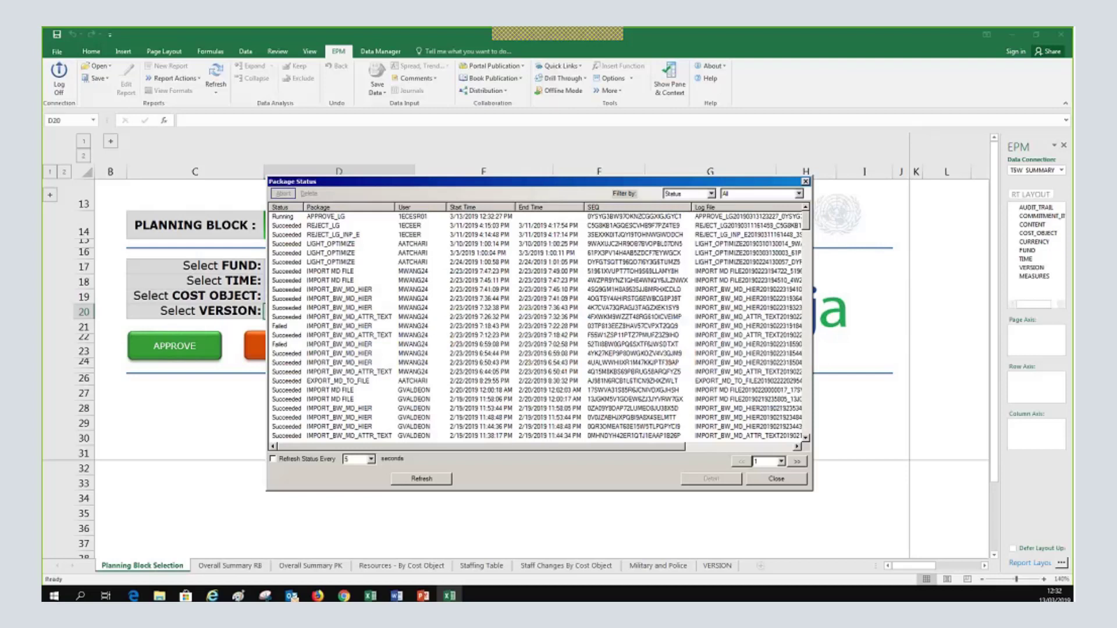
# Close Package Status and refresh the sheet; ECE.01 L1 still shows UNLOCKED
pyautogui.click(786, 480)
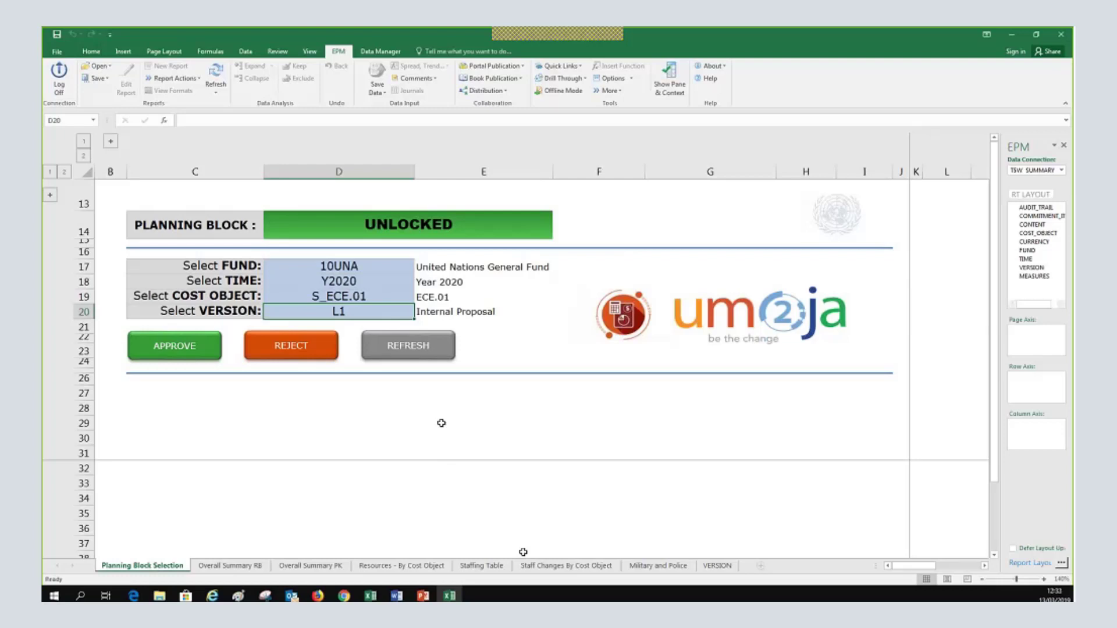
pyautogui.click(415, 347)
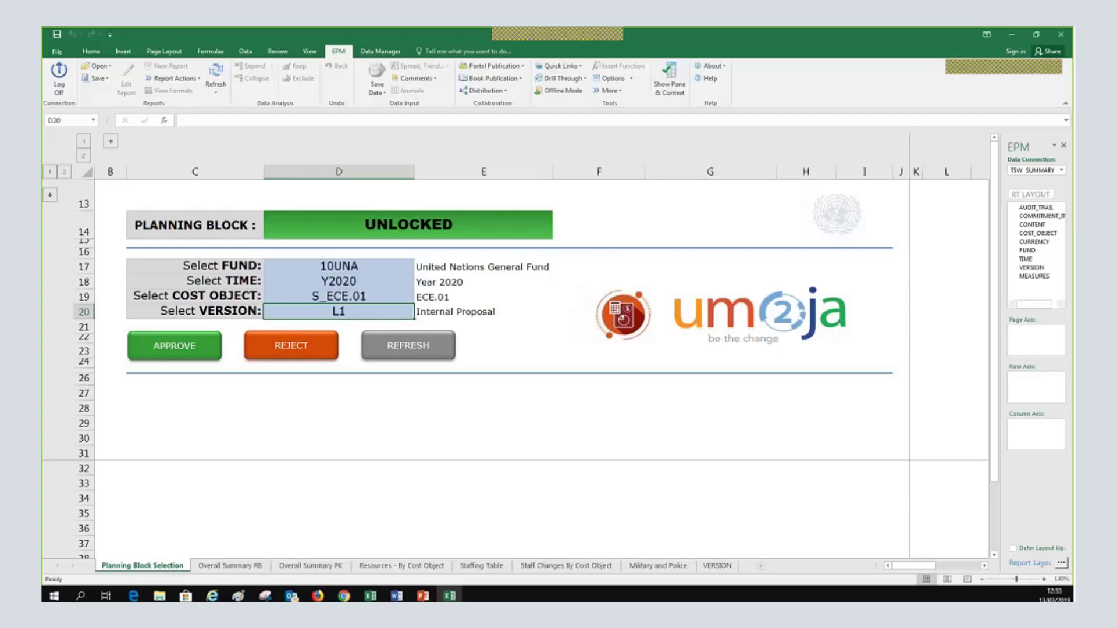
# Check the selection cells D17 to D20: fund 10UNA, time, cost object and version
pyautogui.click(371, 271)
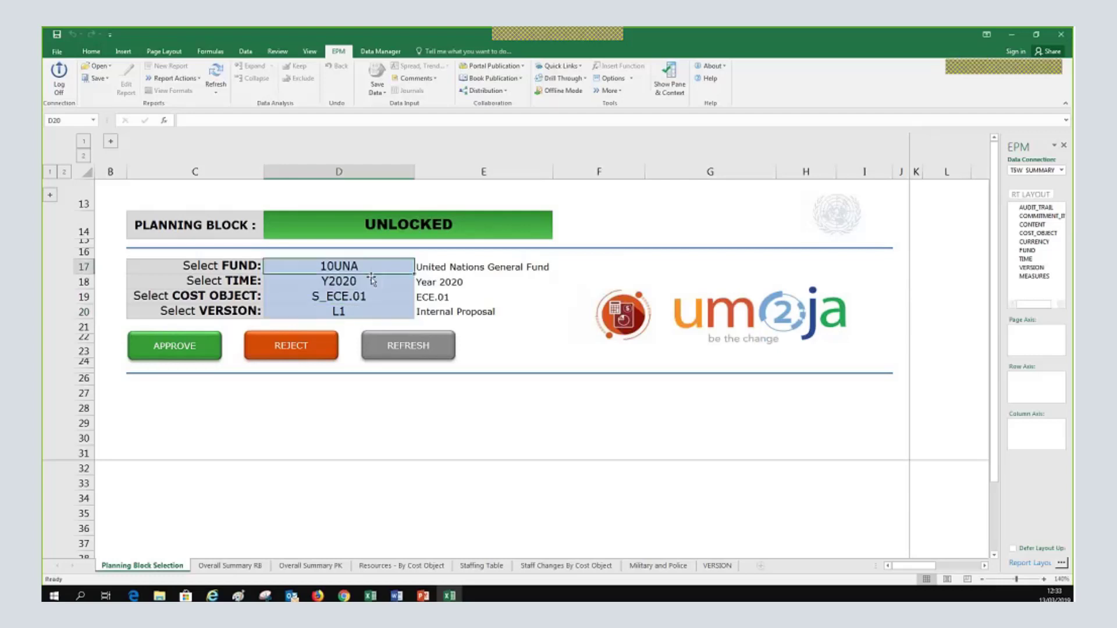
pyautogui.click(371, 280)
pyautogui.click(371, 295)
pyautogui.click(373, 312)
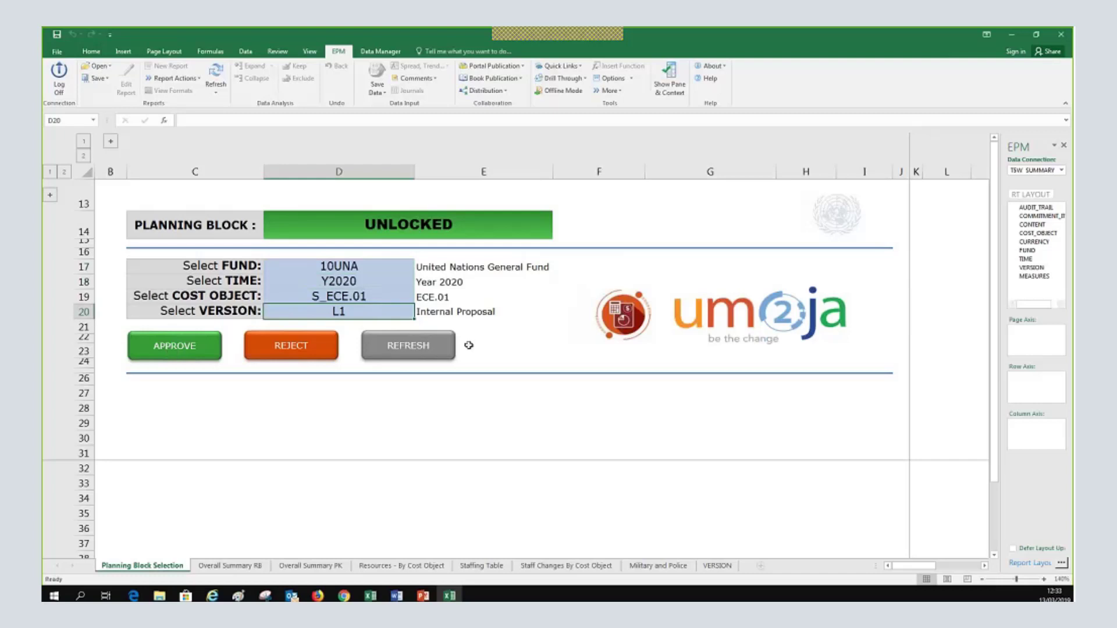
# Refresh the planning block status twice, then start a new APPROVE of the L1 proposal
pyautogui.click(420, 349)
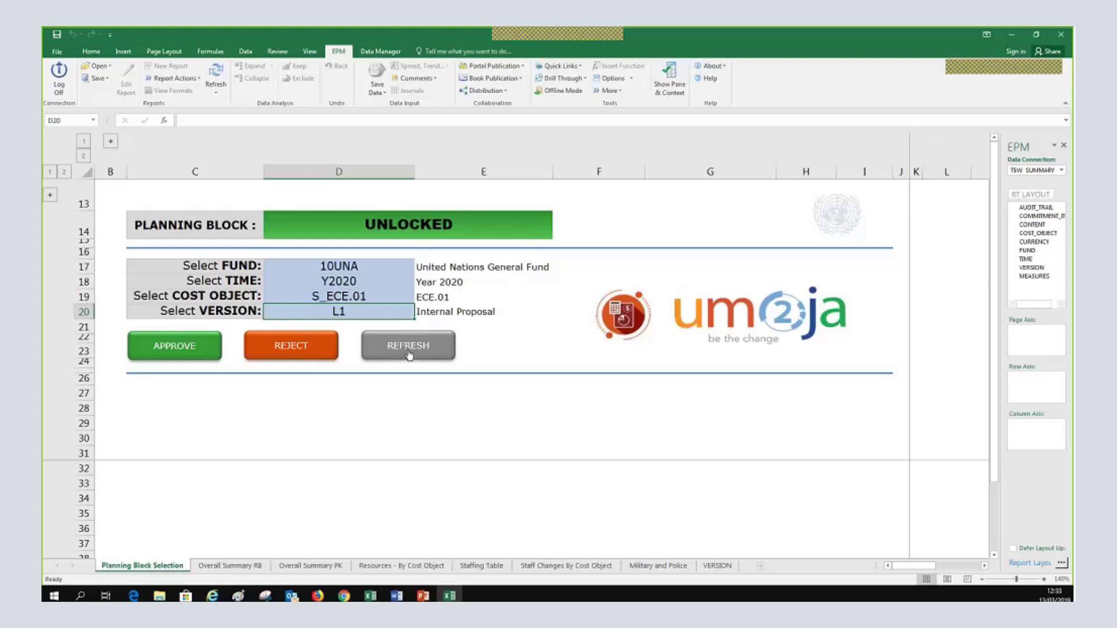
pyautogui.click(409, 355)
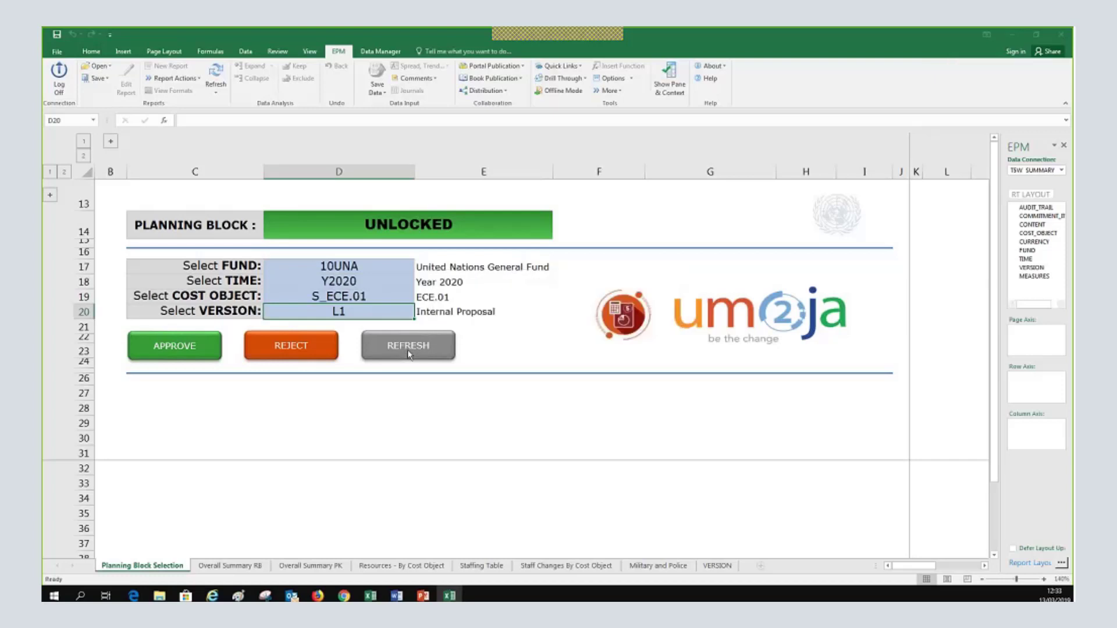
pyautogui.click(163, 348)
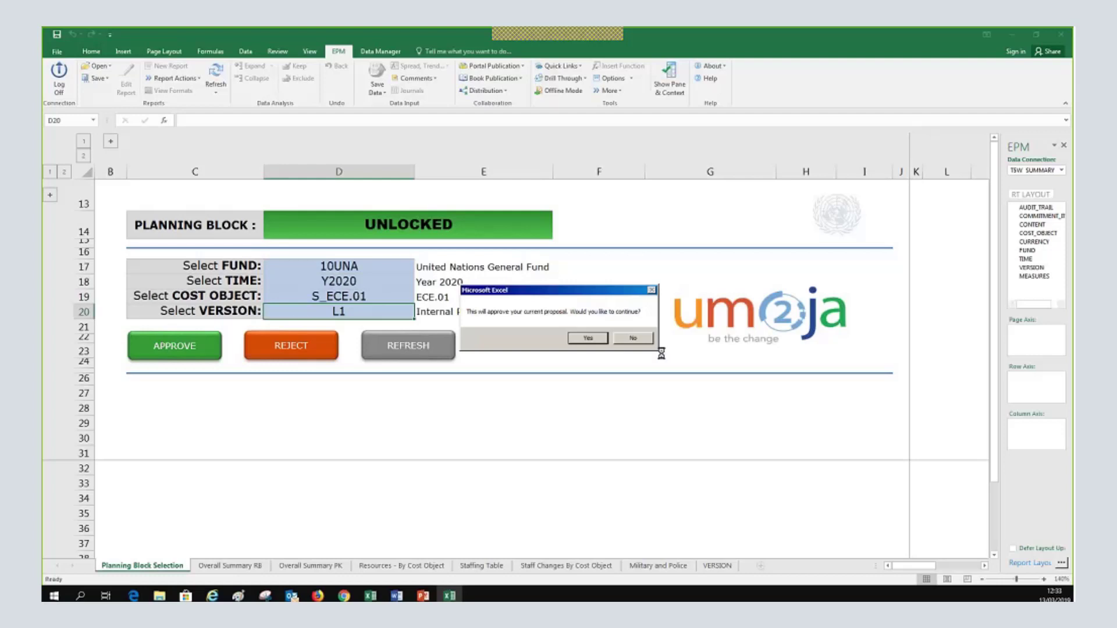
# Confirm the approval, run APPROVE_LG for S_ECE.01, 10UNA, Y2020, L1, and dismiss the message
pyautogui.click(588, 338)
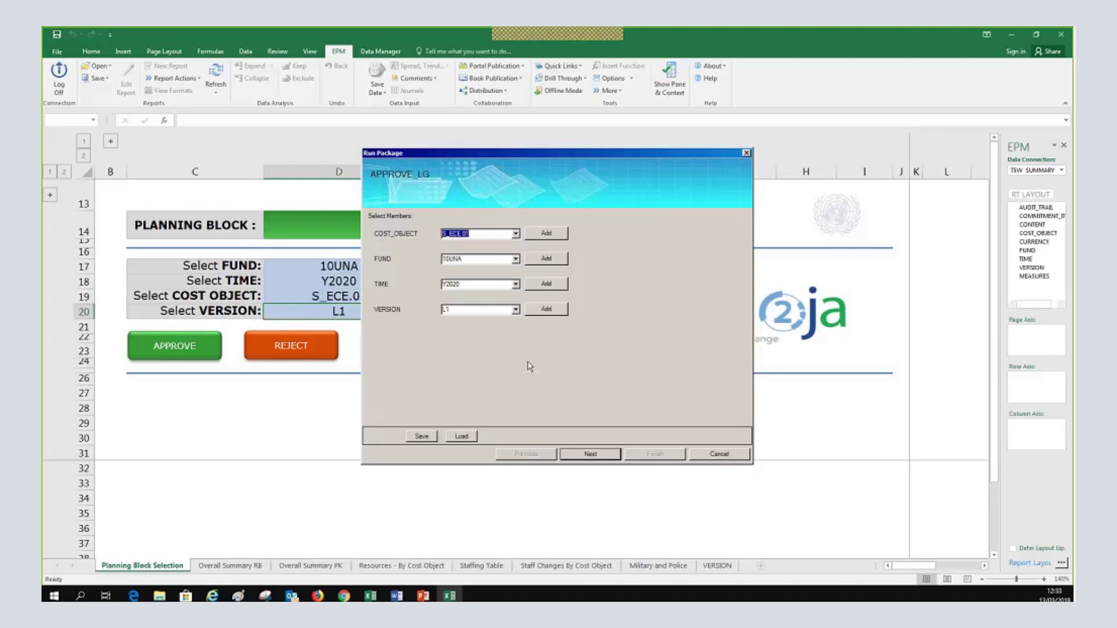
pyautogui.click(591, 454)
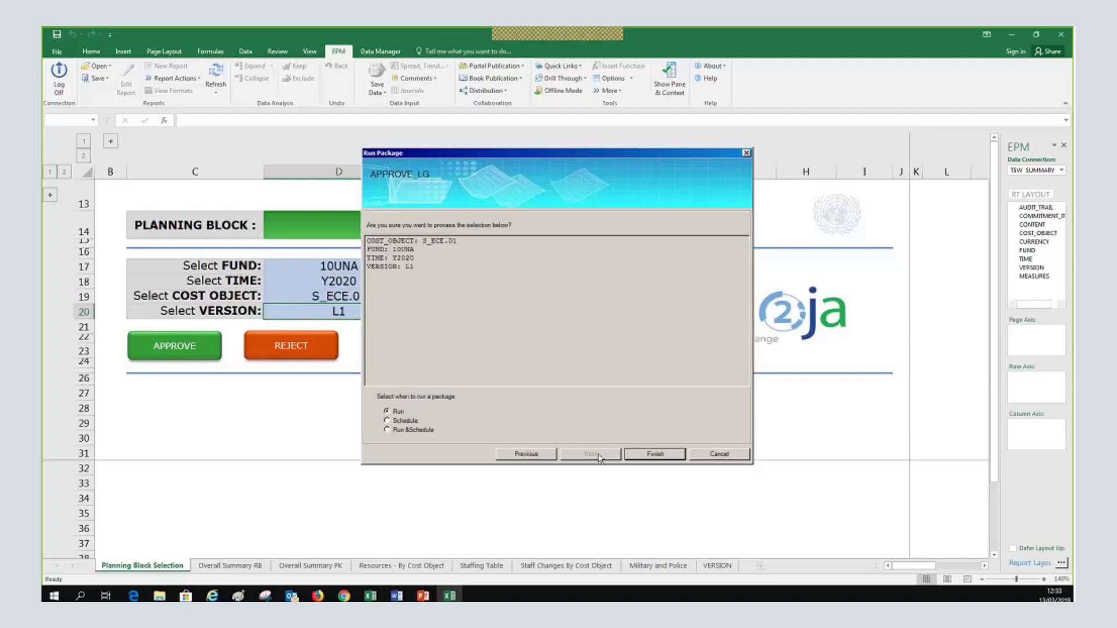
pyautogui.click(655, 453)
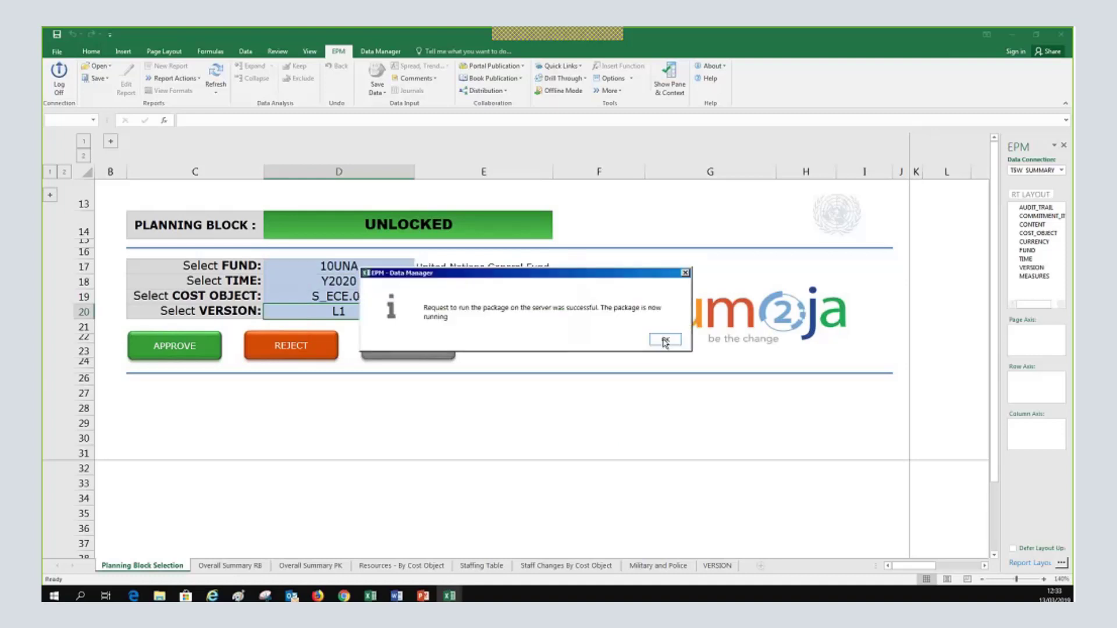
pyautogui.click(665, 341)
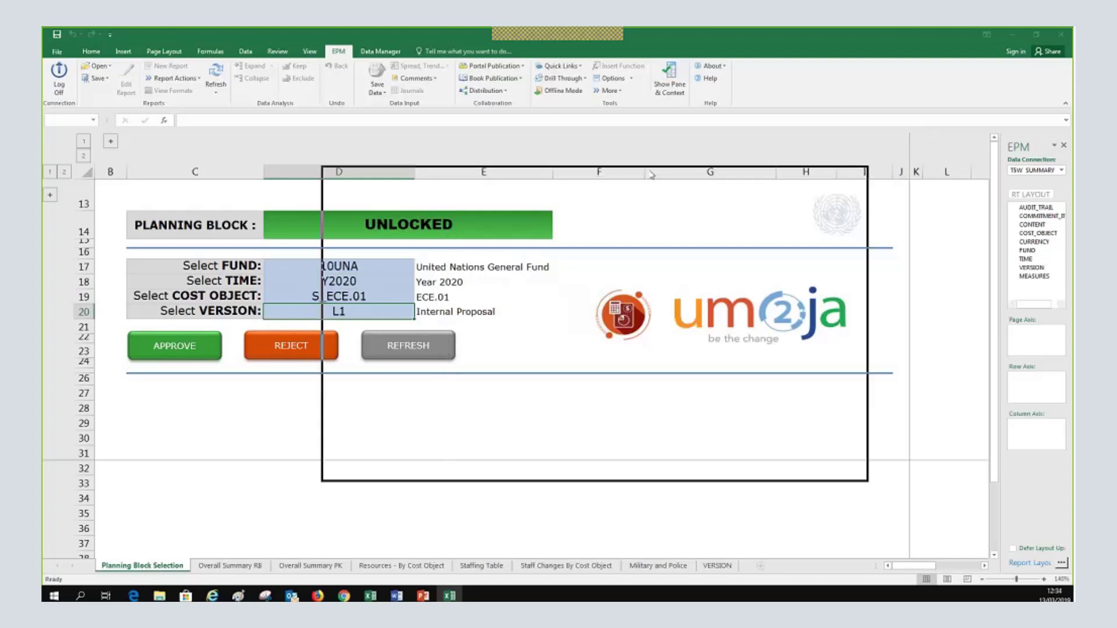
# Refresh and close Package Status, then refresh the sheet so L1 shows red Locked
pyautogui.click(481, 471)
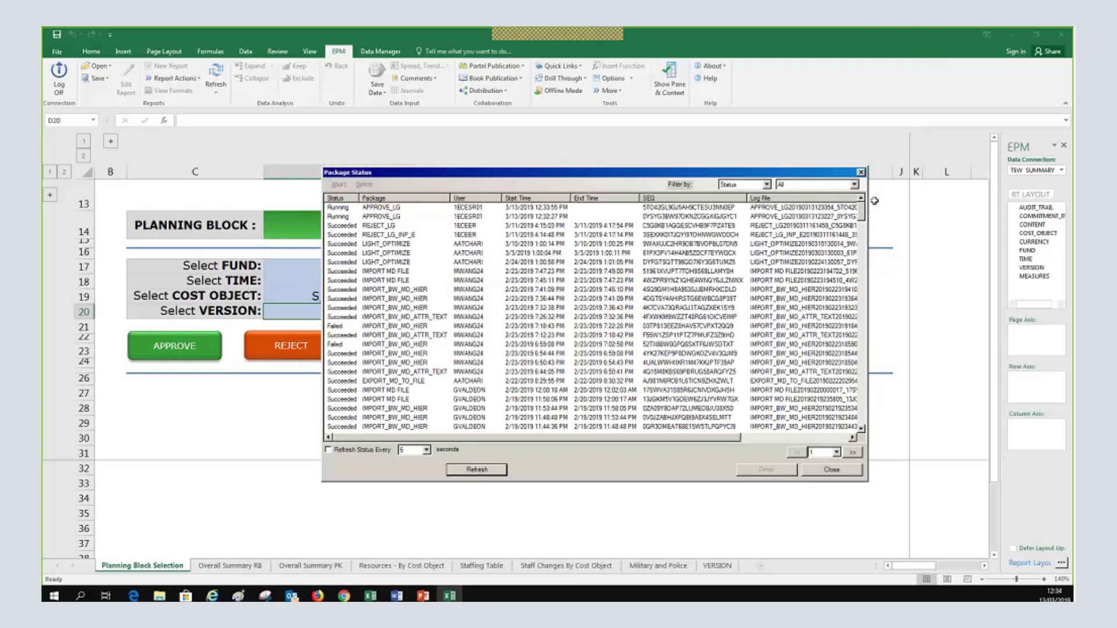
pyautogui.moveTo(864, 223)
pyautogui.mouseDown()
pyautogui.moveTo(866, 426)
pyautogui.moveTo(863, 216)
pyautogui.mouseUp()
pyautogui.click(832, 469)
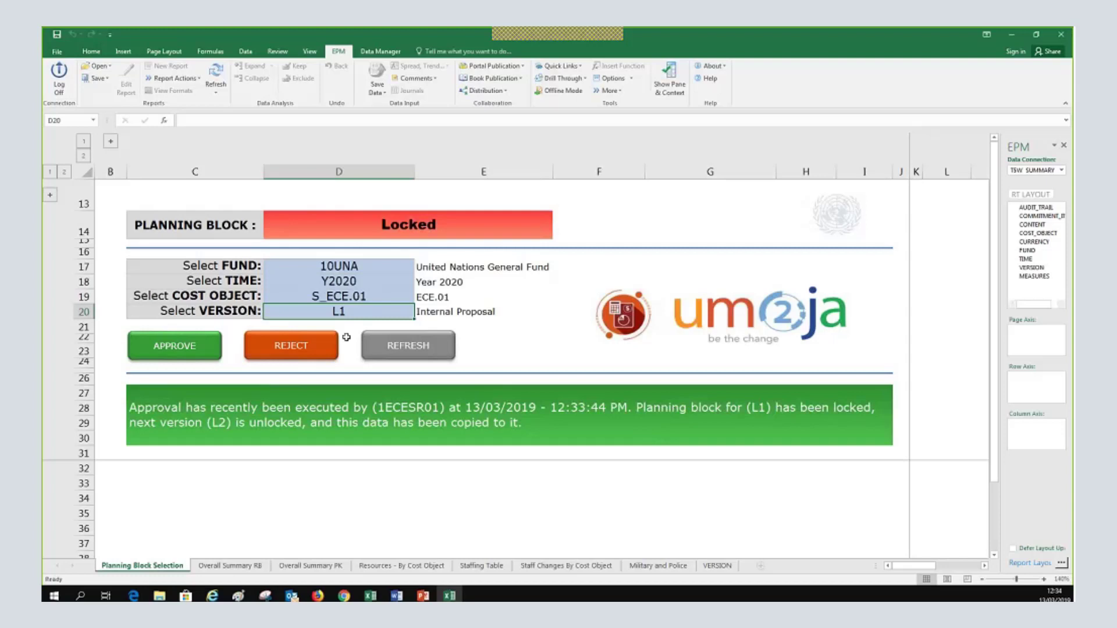
pyautogui.click(209, 354)
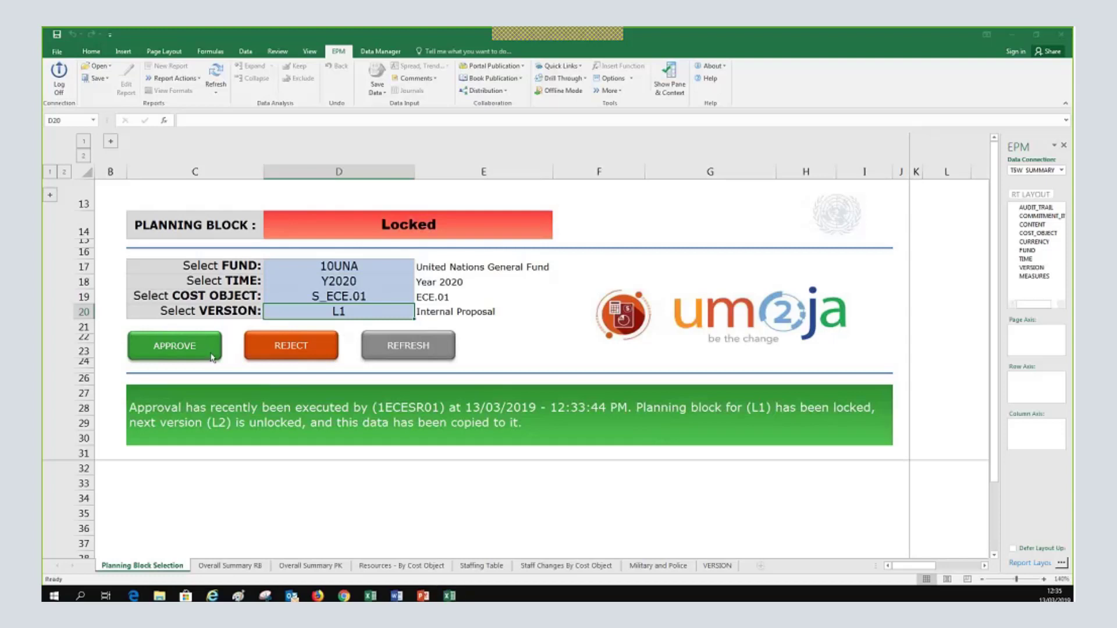